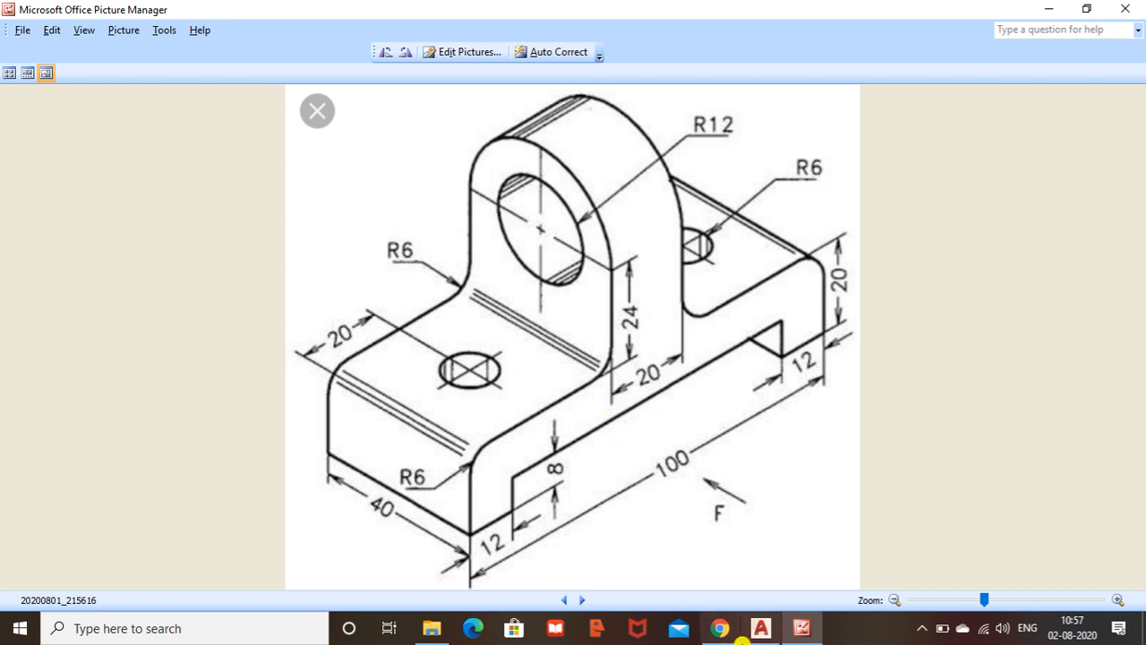
# Switch to AutoCAD, turn off the drawing grid and set the view to Front
pyautogui.click(759, 630)
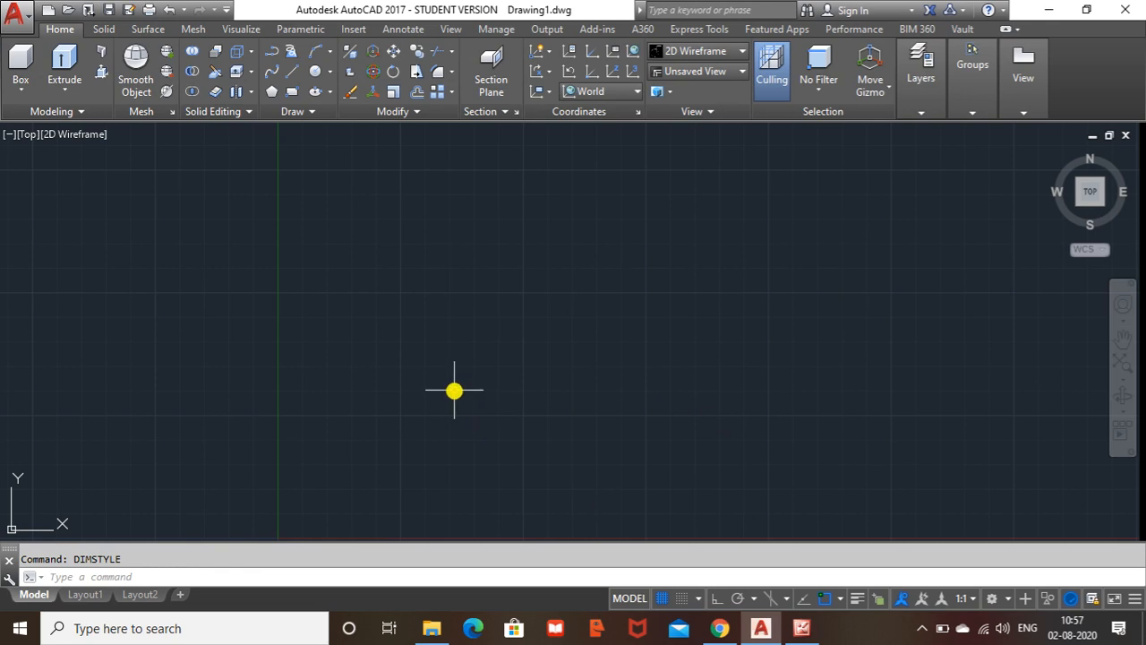
pyautogui.click(662, 599)
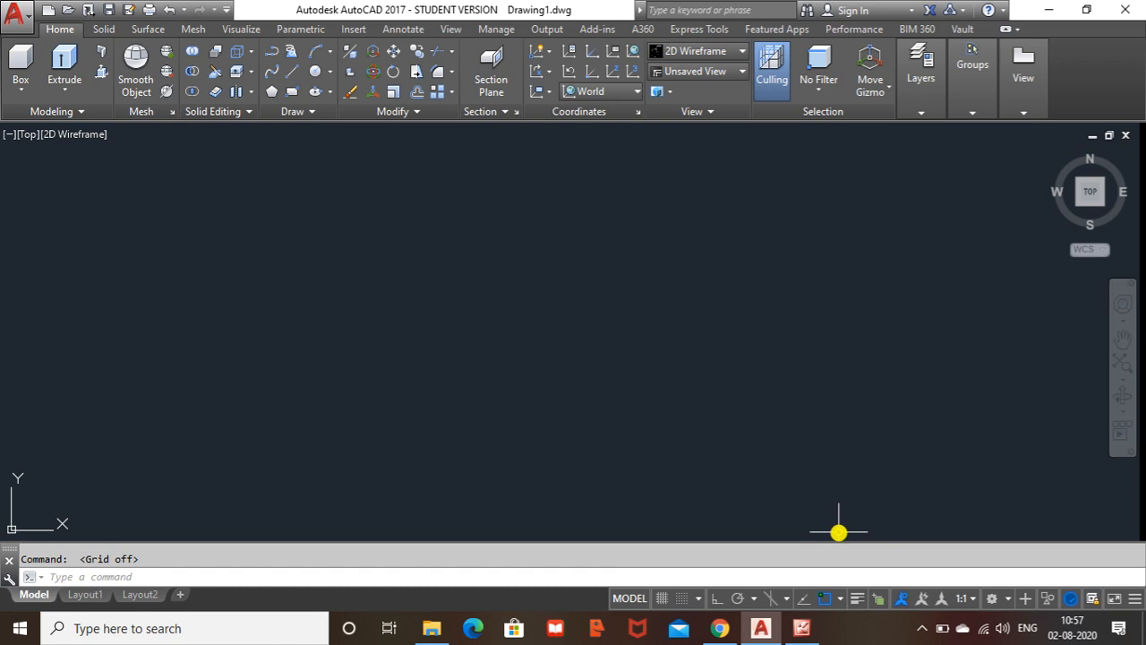
pyautogui.click(1000, 598)
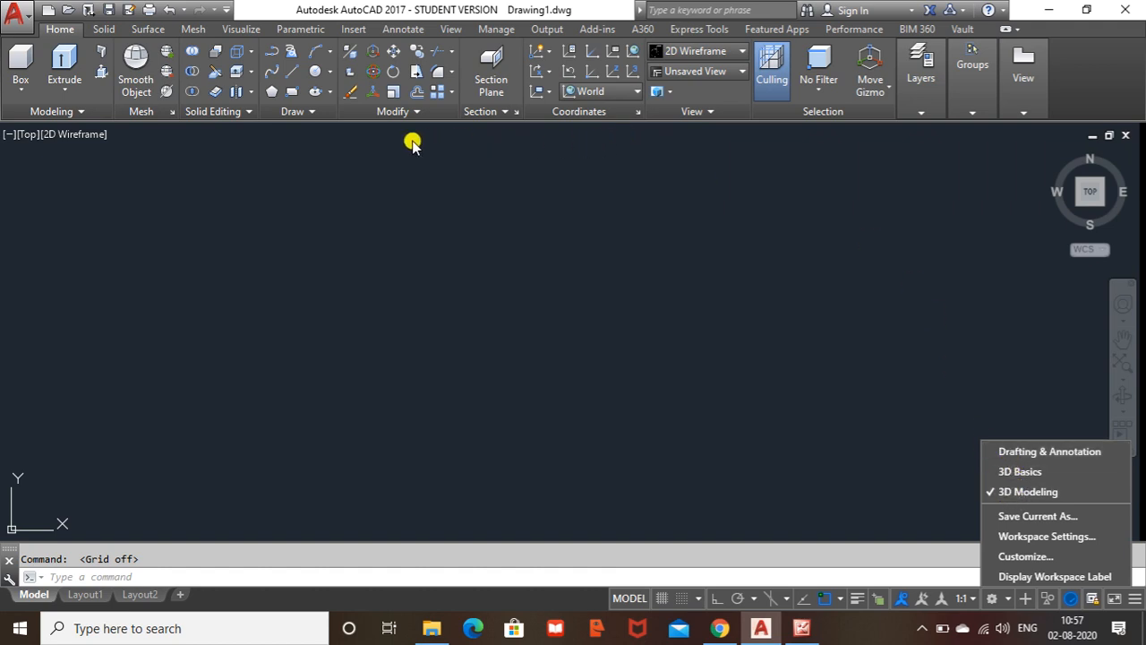
pyautogui.click(735, 75)
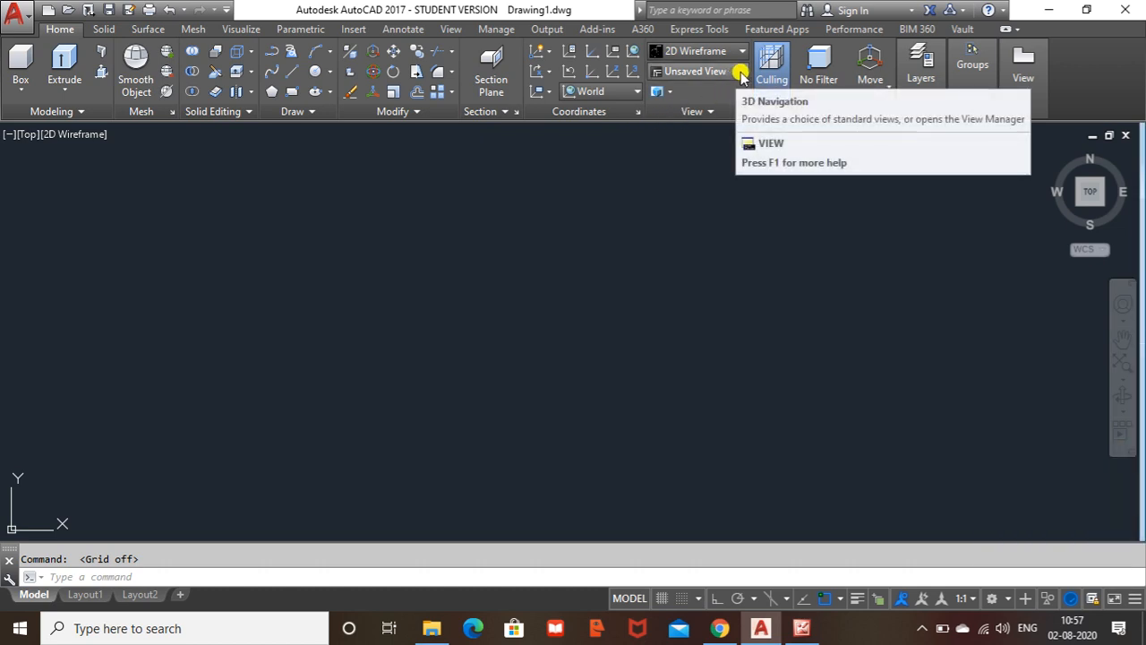
pyautogui.click(735, 75)
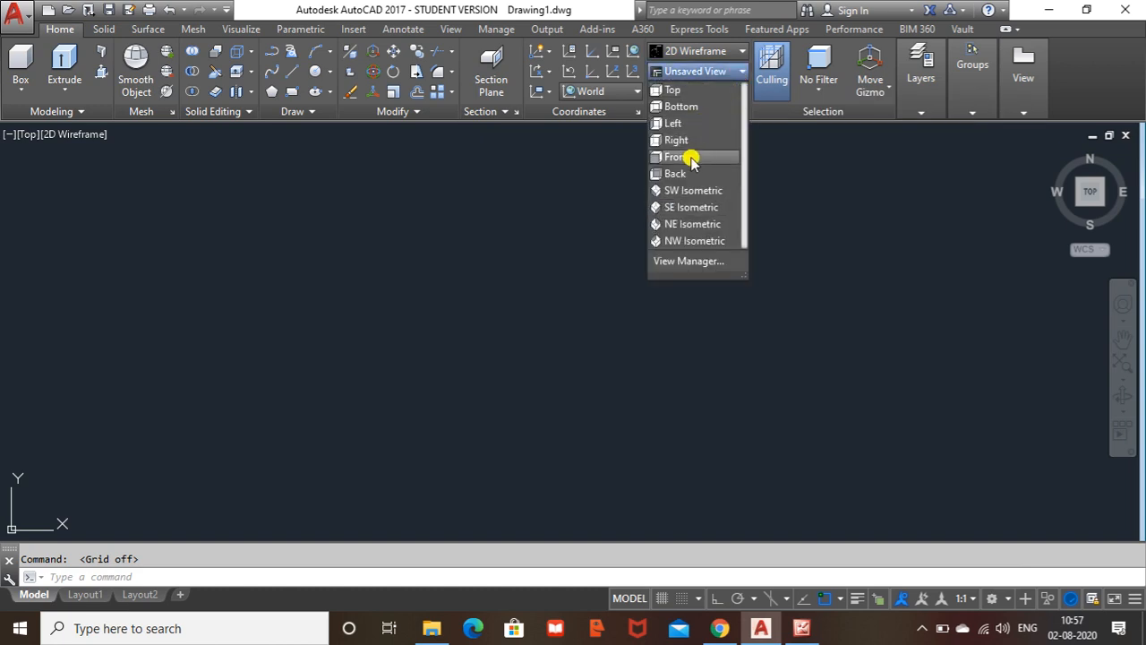
pyautogui.click(690, 158)
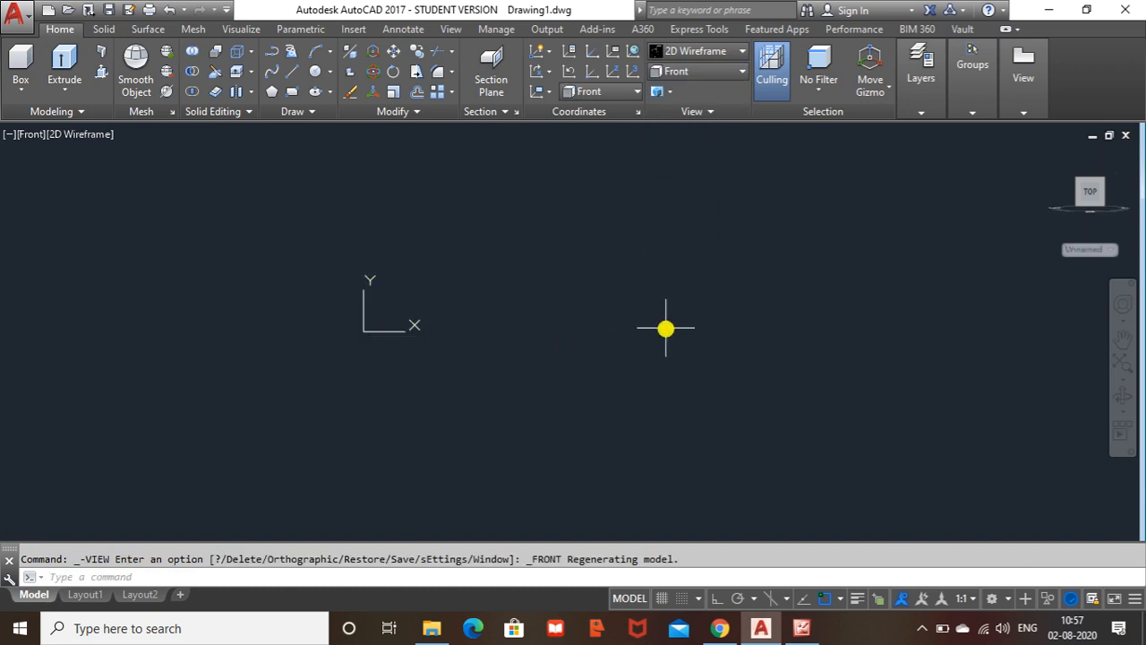
# Zoom to the drawing extents and examine the bracket's dimensions in the reference picture
pyautogui.write('z')
pyautogui.press('Return')
pyautogui.write('e')
pyautogui.press('Return')
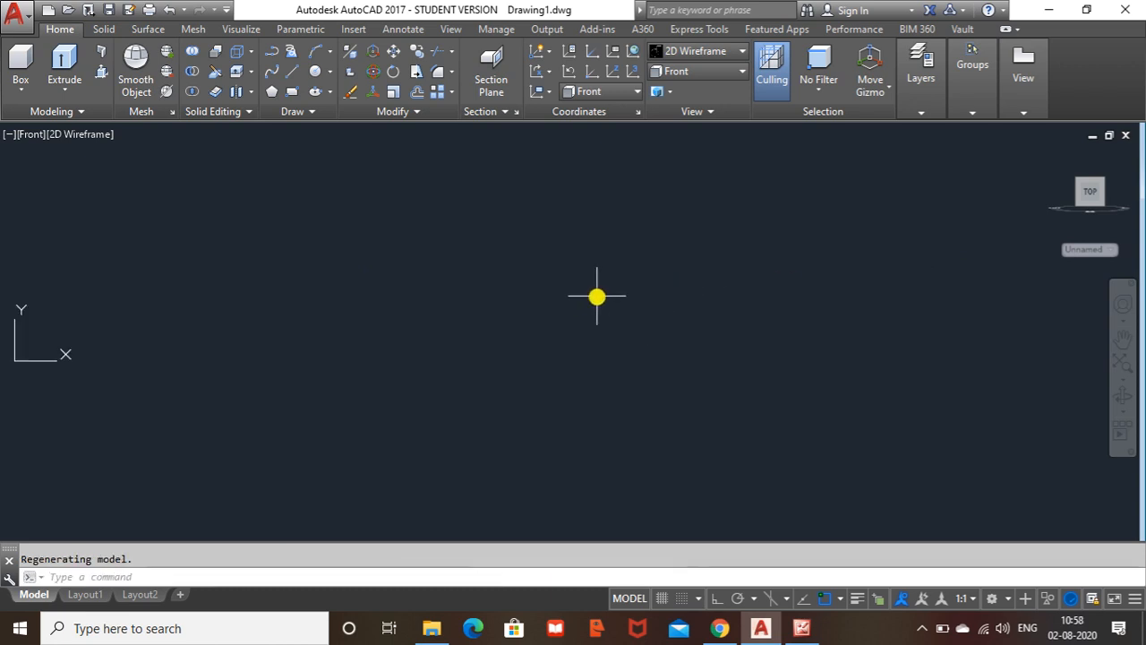
pyautogui.moveTo(604, 266); pyautogui.dragTo(254, 455, button='middle')
pyautogui.click(559, 306)
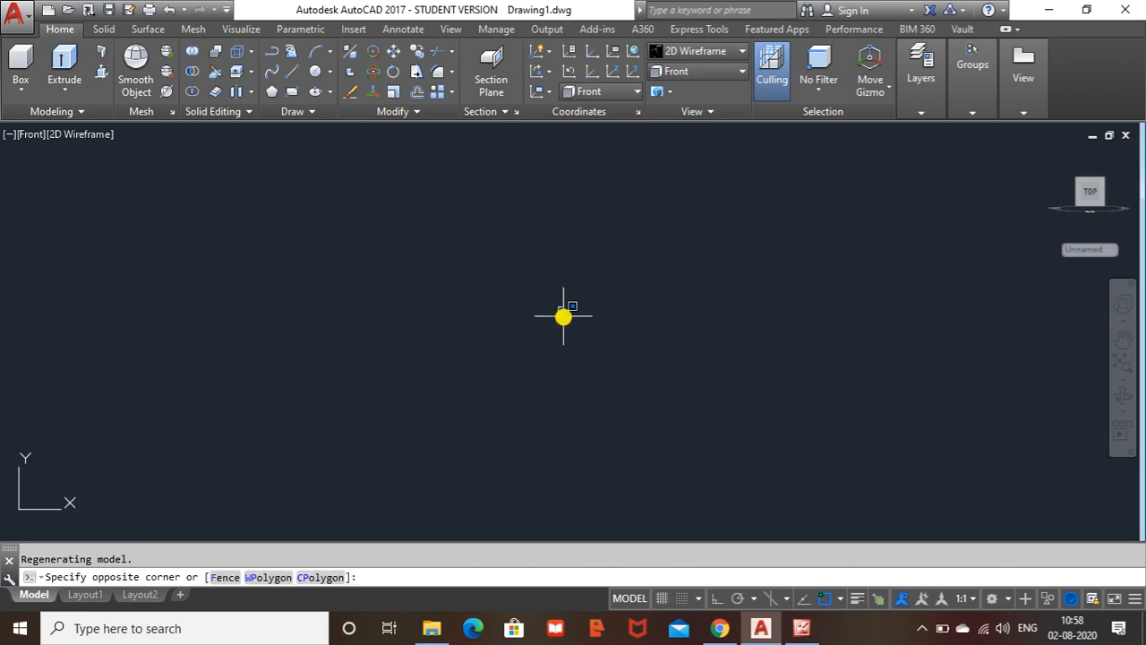
pyautogui.press('Escape')
pyautogui.click(817, 635)
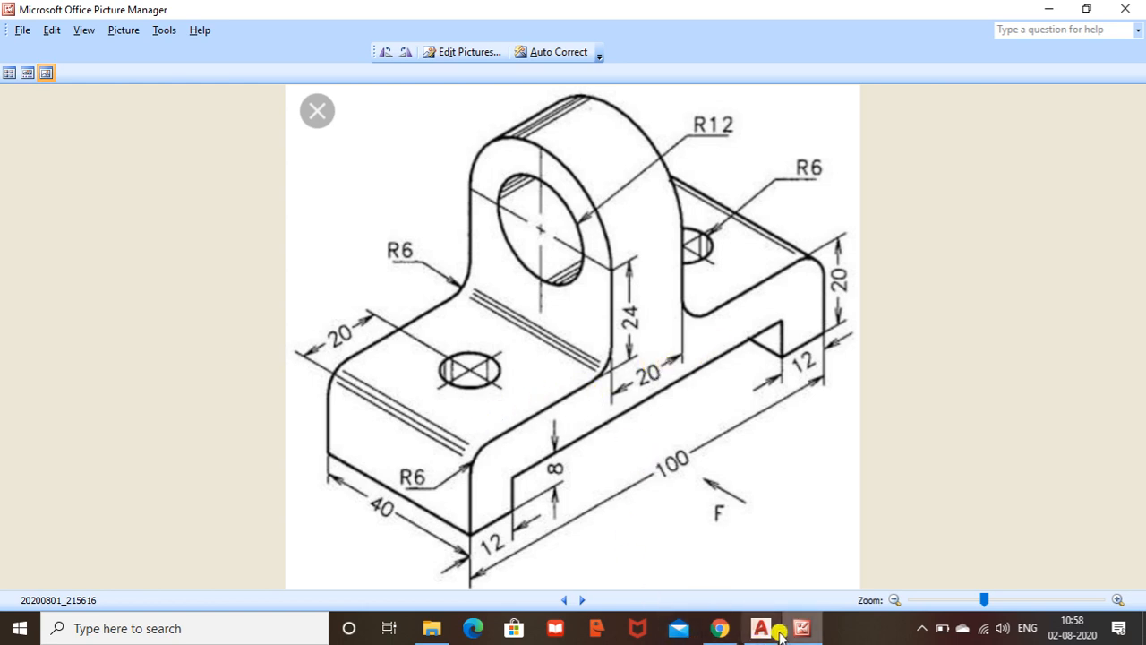
pyautogui.click(808, 635)
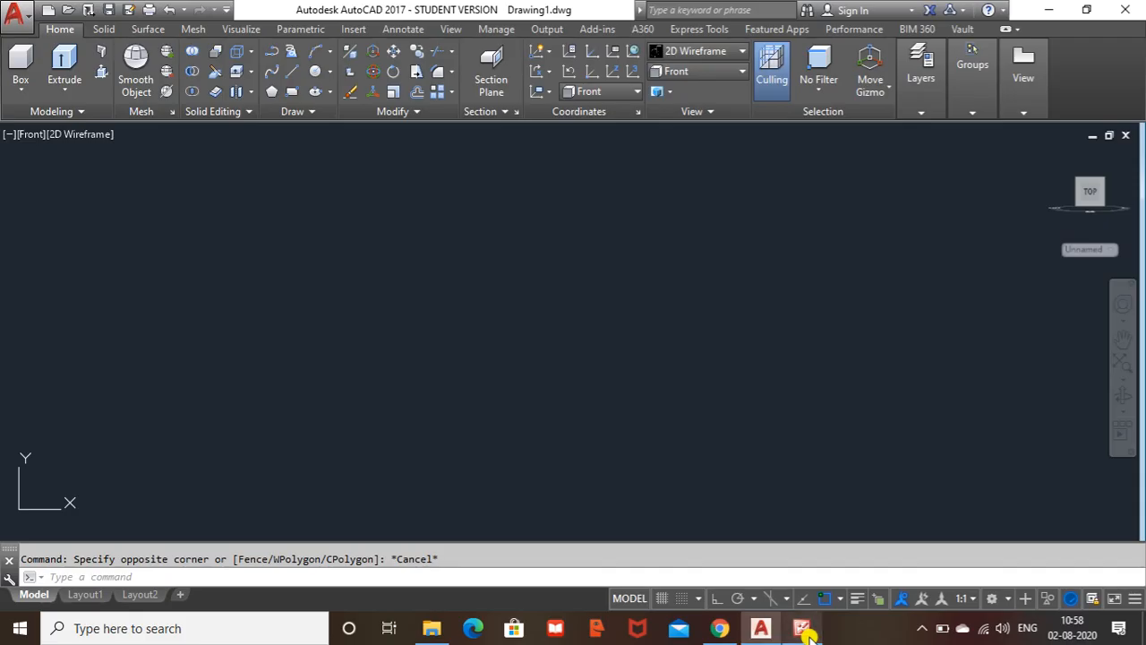
# With ortho mode on, start the bracket's front profile with a line 20 units up and 28 units to the right
pyautogui.click(292, 72)
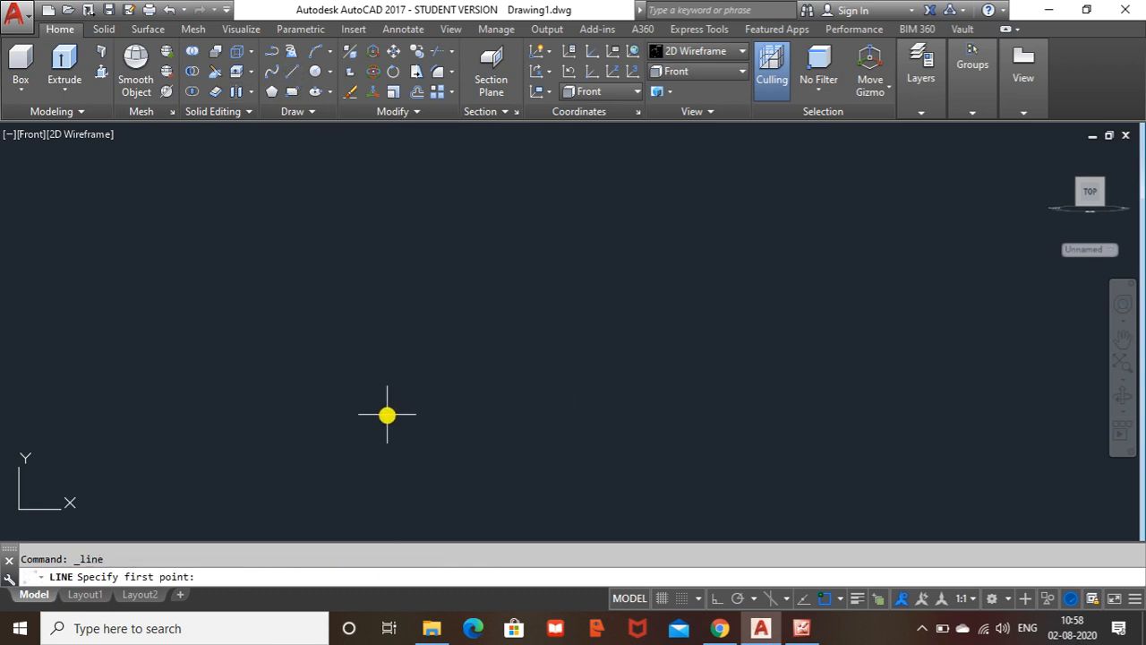
pyautogui.click(387, 414)
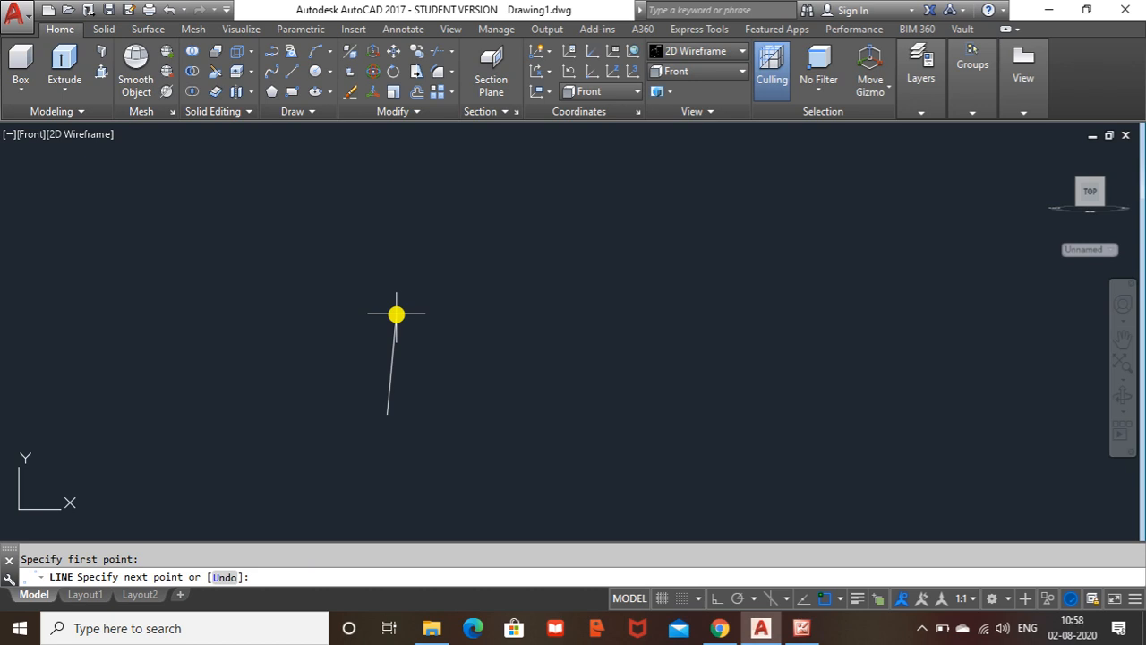
pyautogui.press('F8')
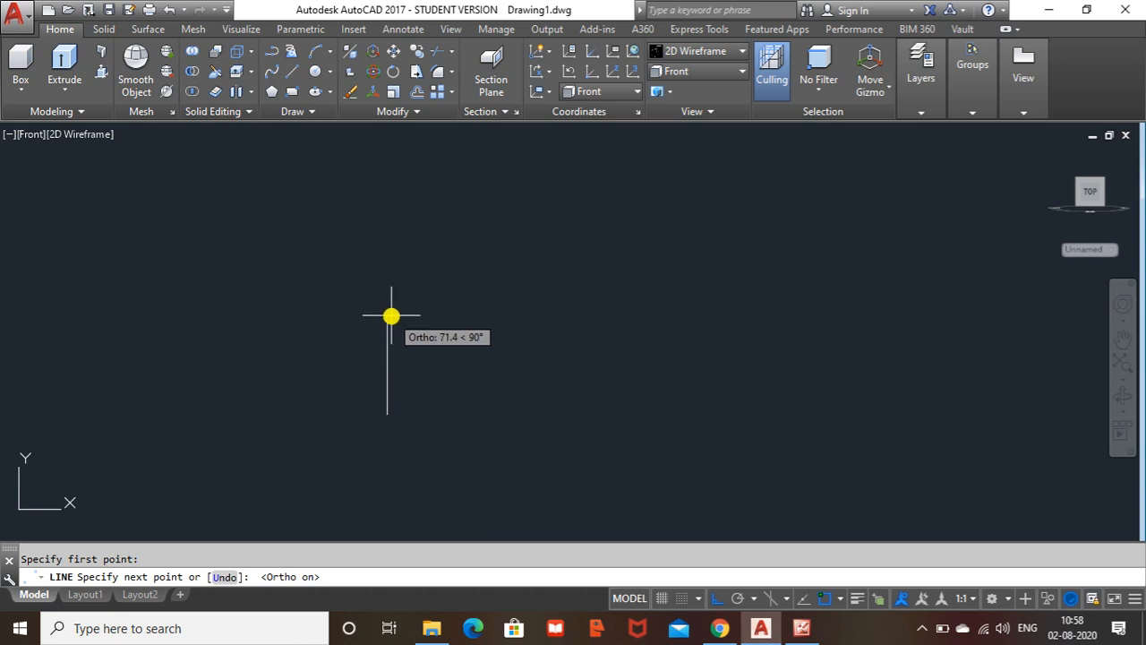
pyautogui.write('20.0')
pyautogui.press('Return')
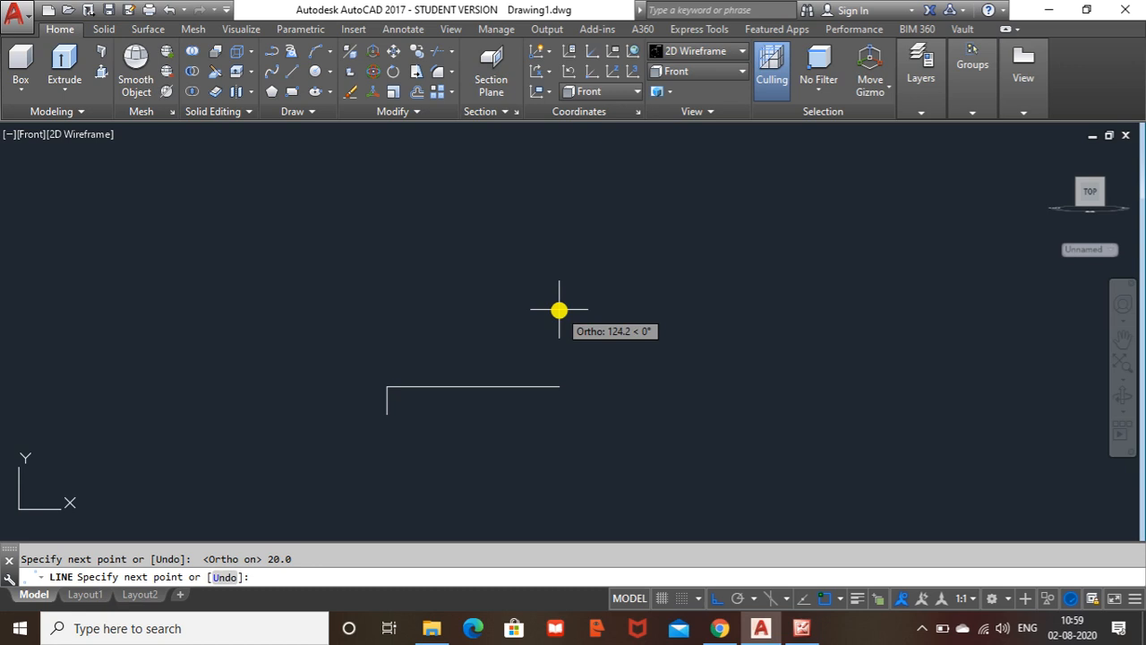
pyautogui.write('28')
pyautogui.write('0')
pyautogui.press('BackSpace')
pyautogui.write('.0')
pyautogui.press('Return')
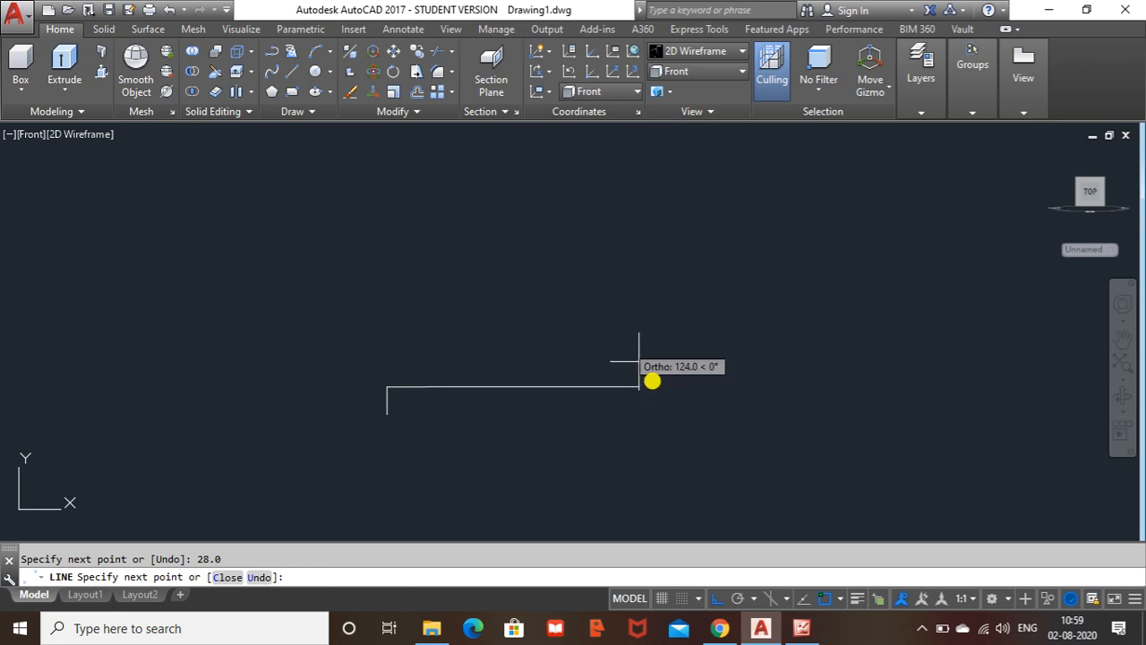
# Continue the profile 36 units up and 20 units right to outline the central upright, checking the reference picture
pyautogui.click(794, 629)
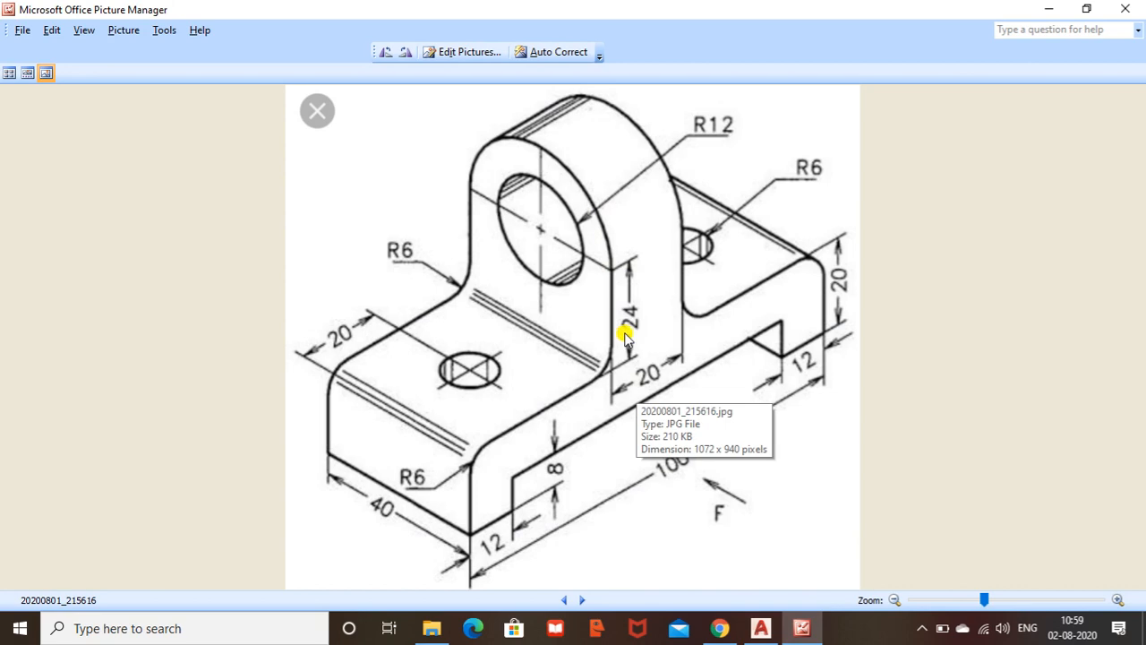
pyautogui.click(761, 628)
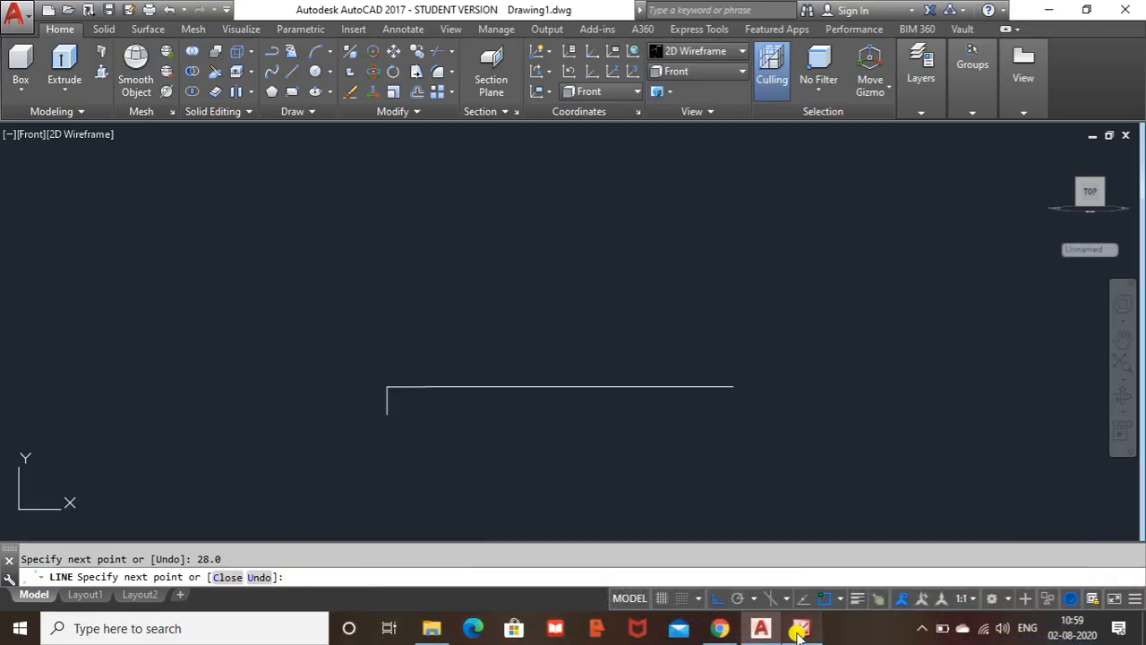
pyautogui.write('36.')
pyautogui.press('Return')
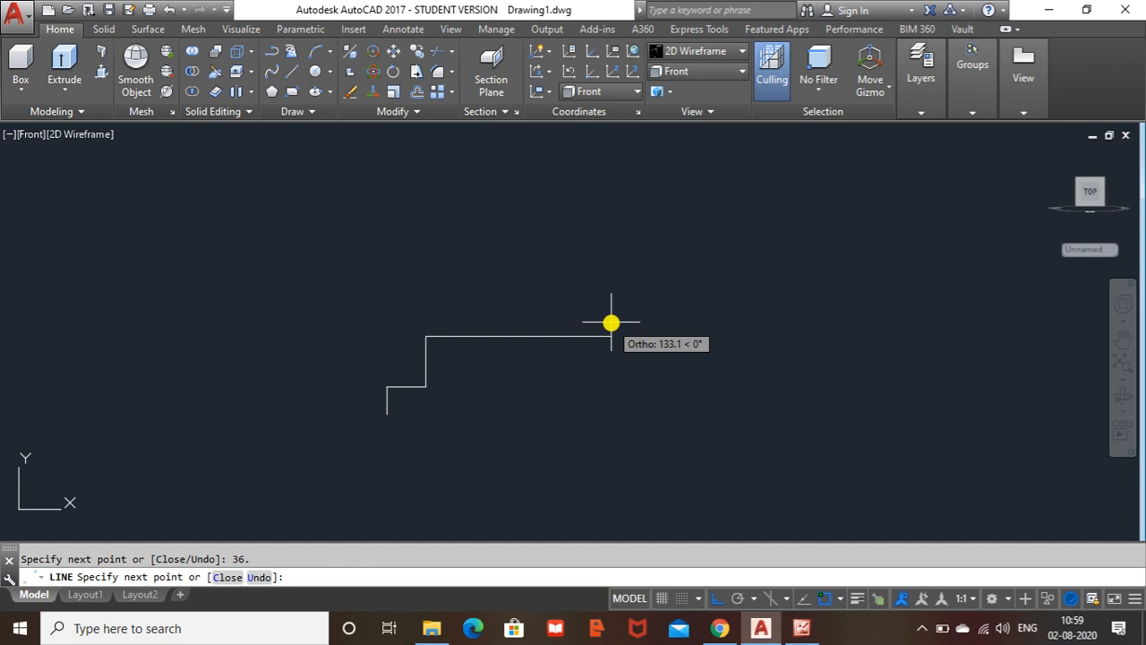
pyautogui.scroll(3, 519, 307)
pyautogui.moveTo(519, 307); pyautogui.dragTo(598, 299, button='middle')
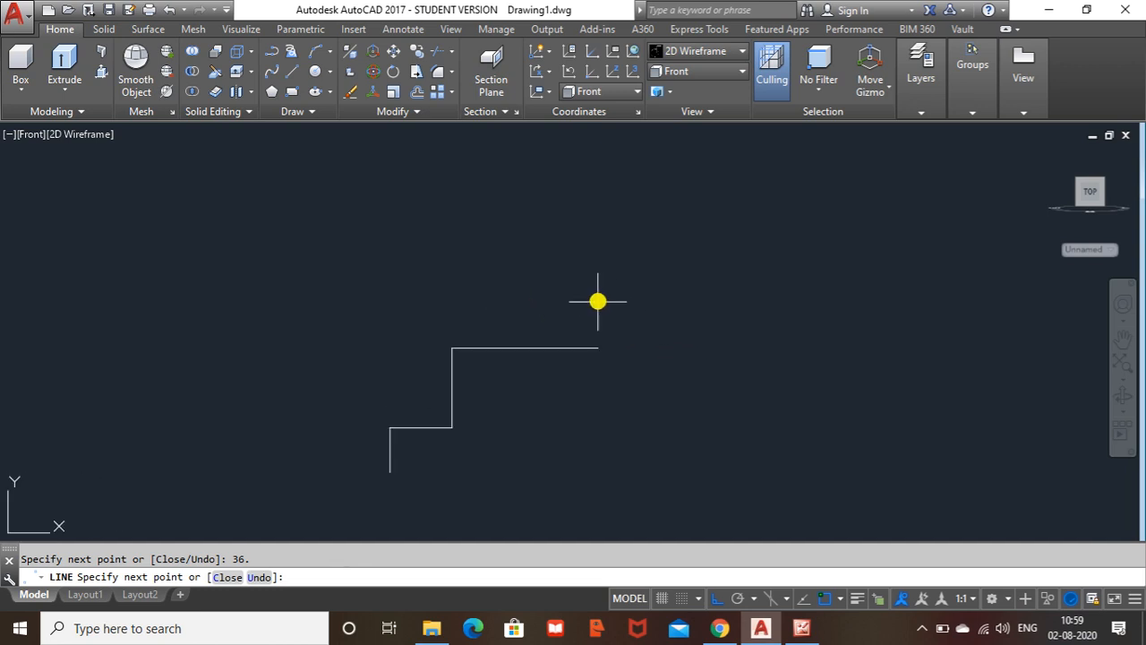
pyautogui.click(800, 628)
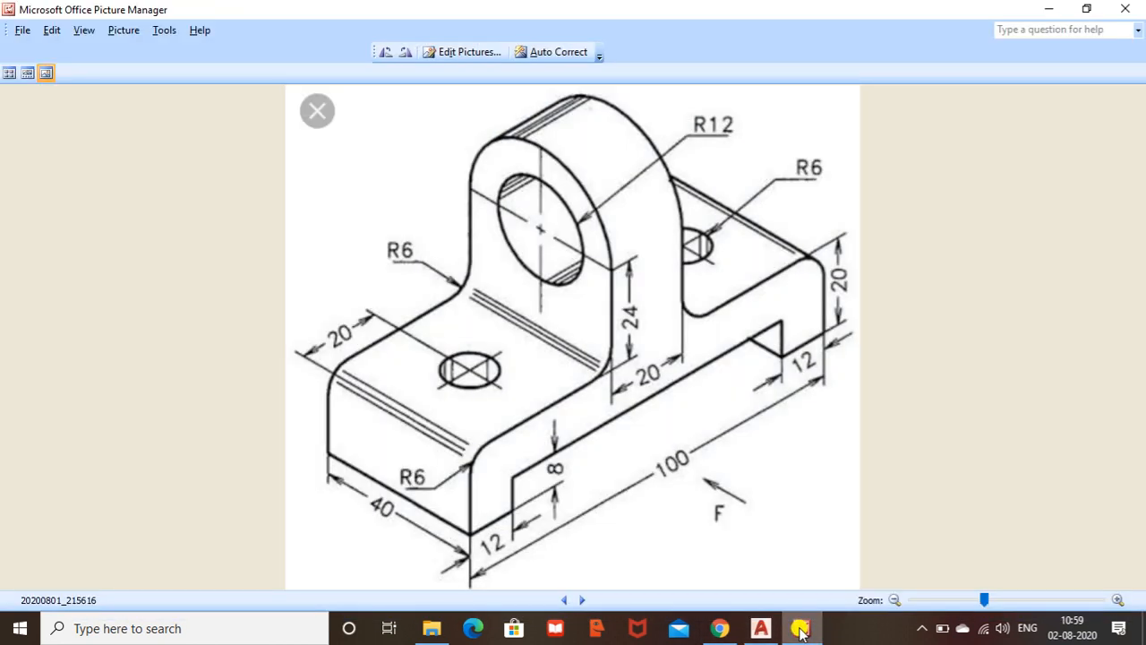
pyautogui.click(800, 628)
pyautogui.write('20.0')
pyautogui.press('Return')
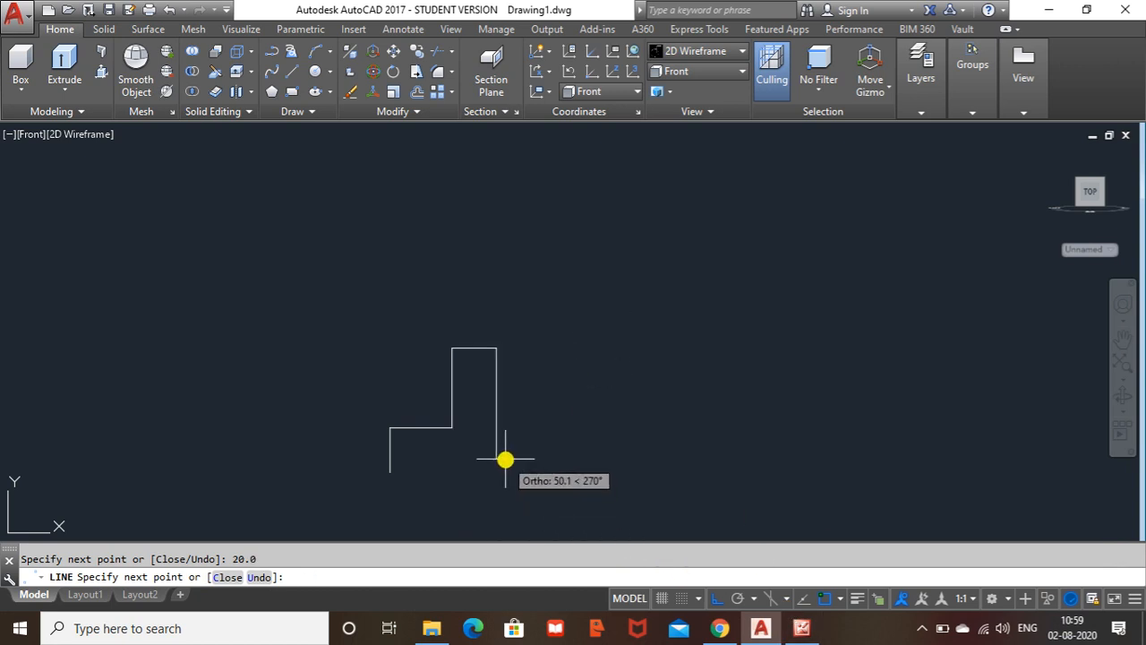
# Continue the profile 36 units down the upright's far side and 28 units right along the base's top
pyautogui.write('36.0')
pyautogui.press('Return')
pyautogui.write('36.')
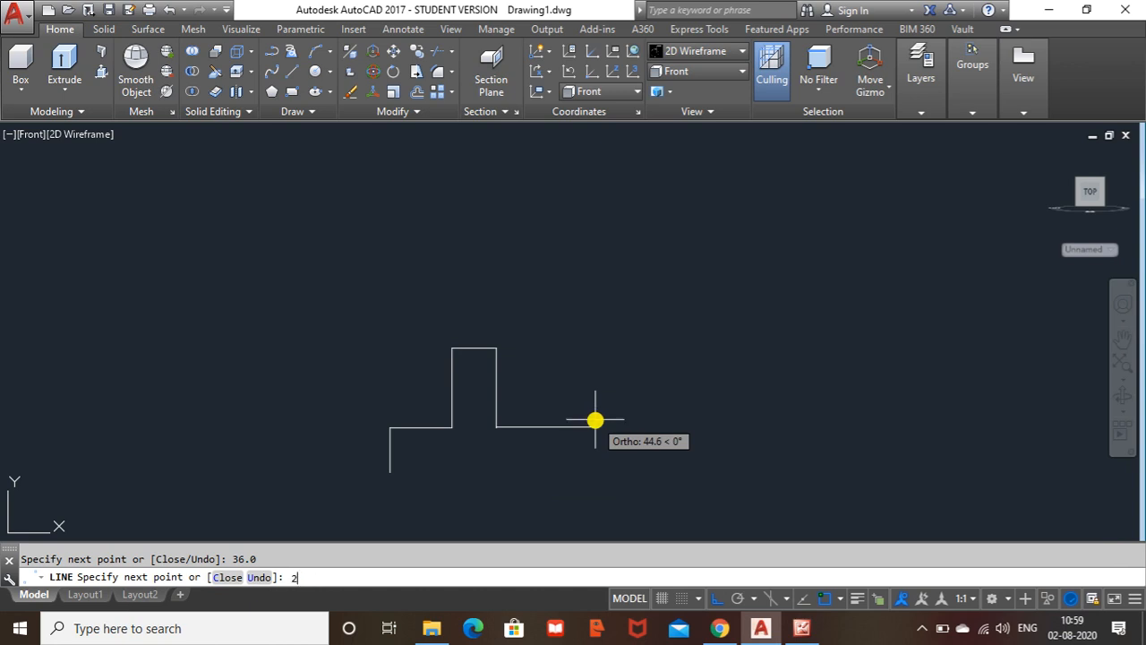
pyautogui.press('Return')
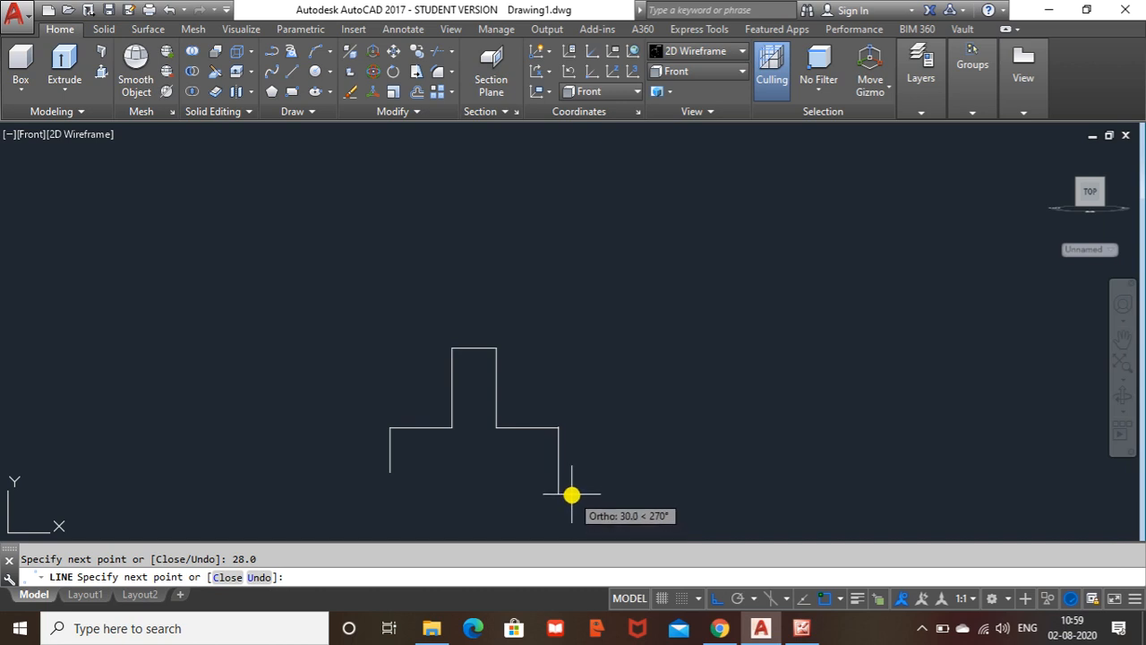
# Continue the profile 20 units down the base's right end and 12 units left along its foot, following the reference picture
pyautogui.click(801, 629)
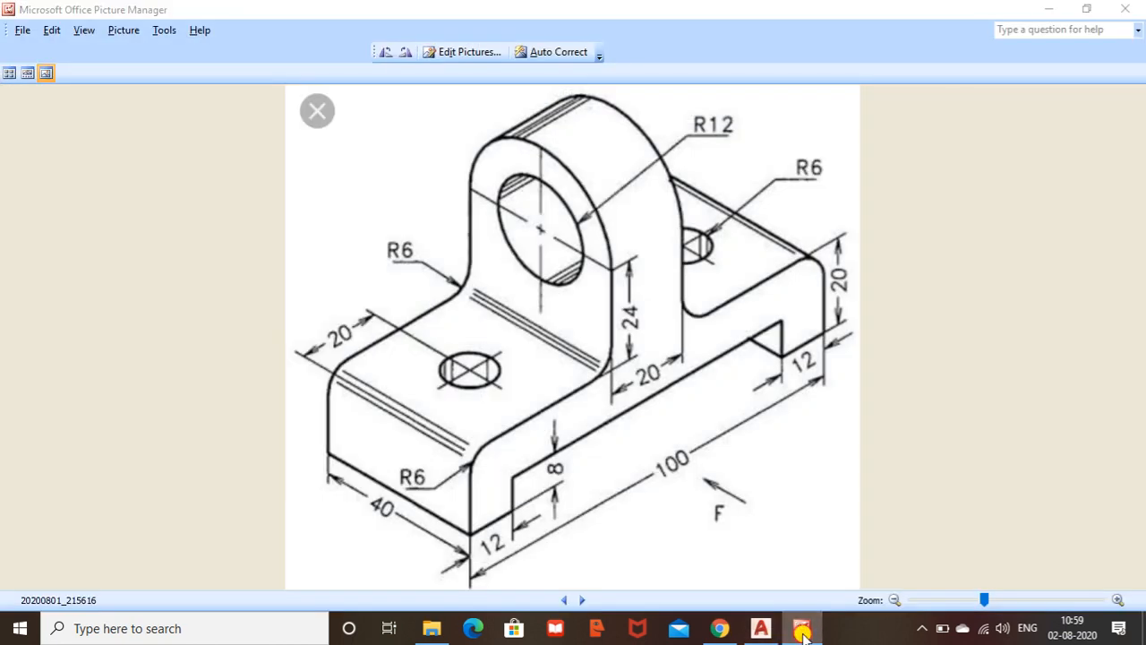
pyautogui.click(801, 630)
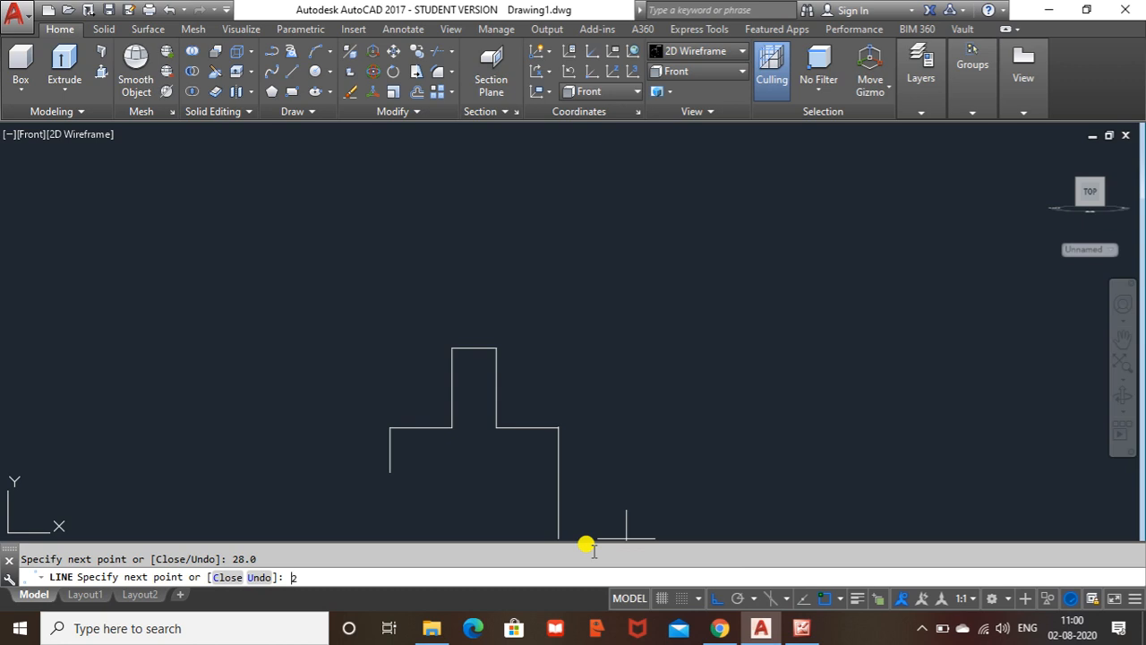
pyautogui.write('20.0')
pyautogui.press('Return')
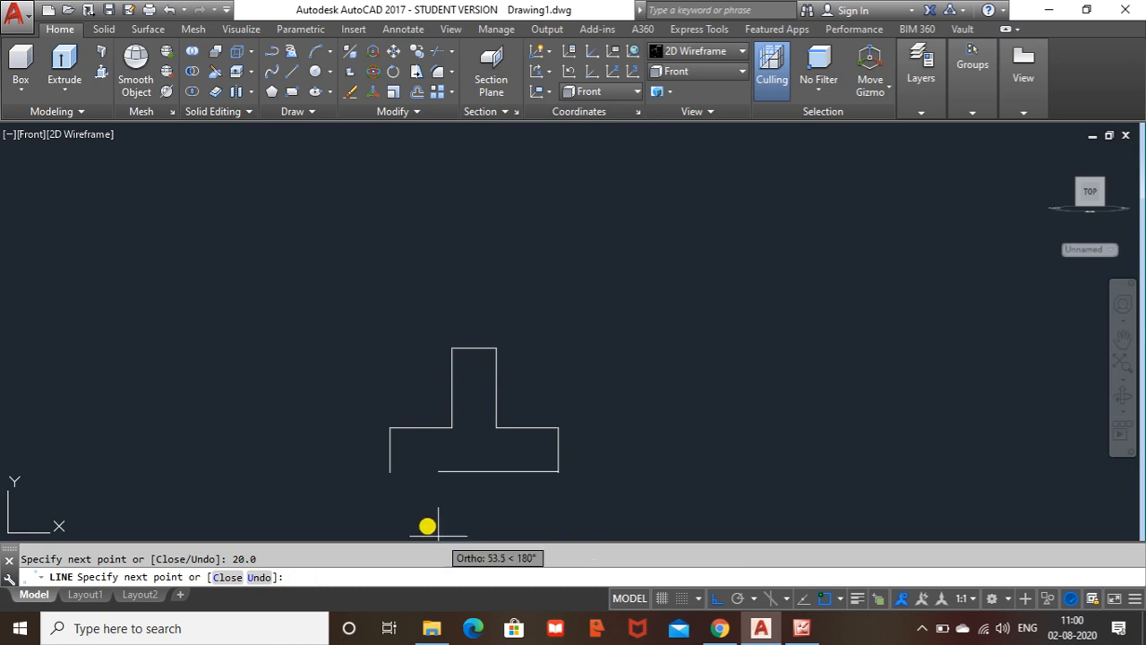
pyautogui.click(801, 629)
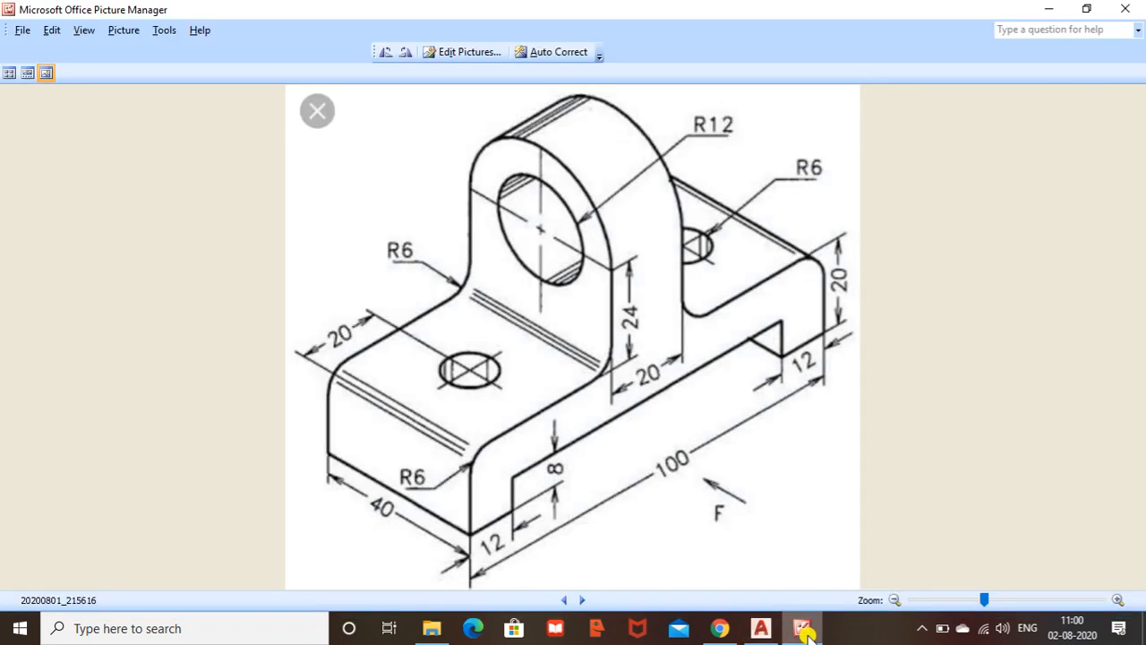
pyautogui.click(801, 628)
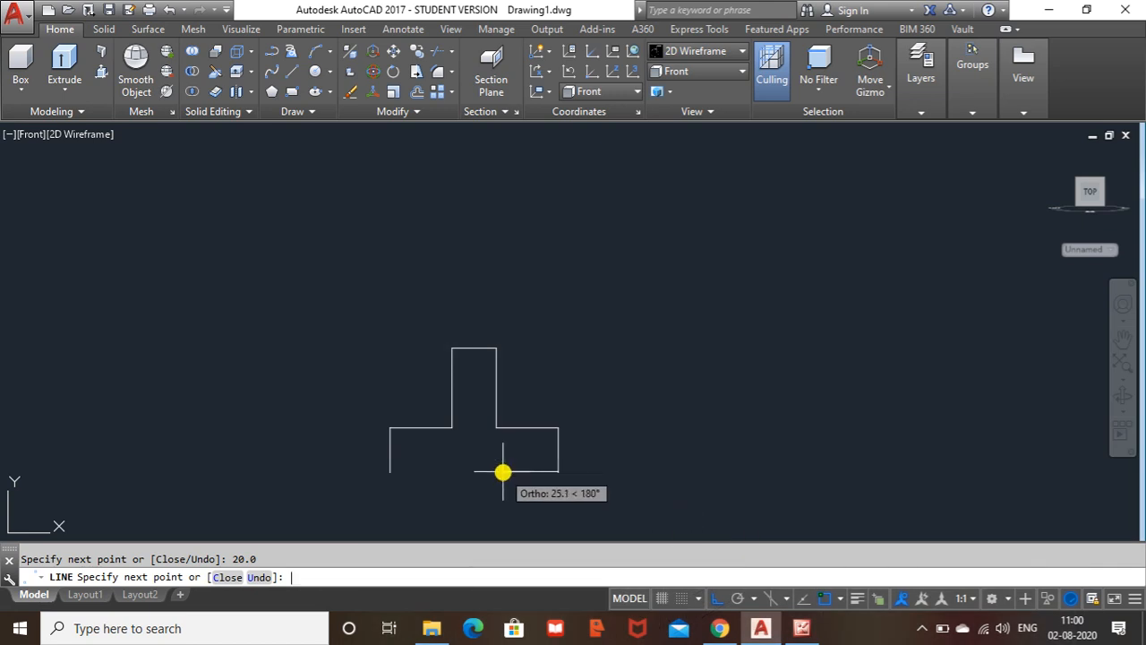
pyautogui.press('Return')
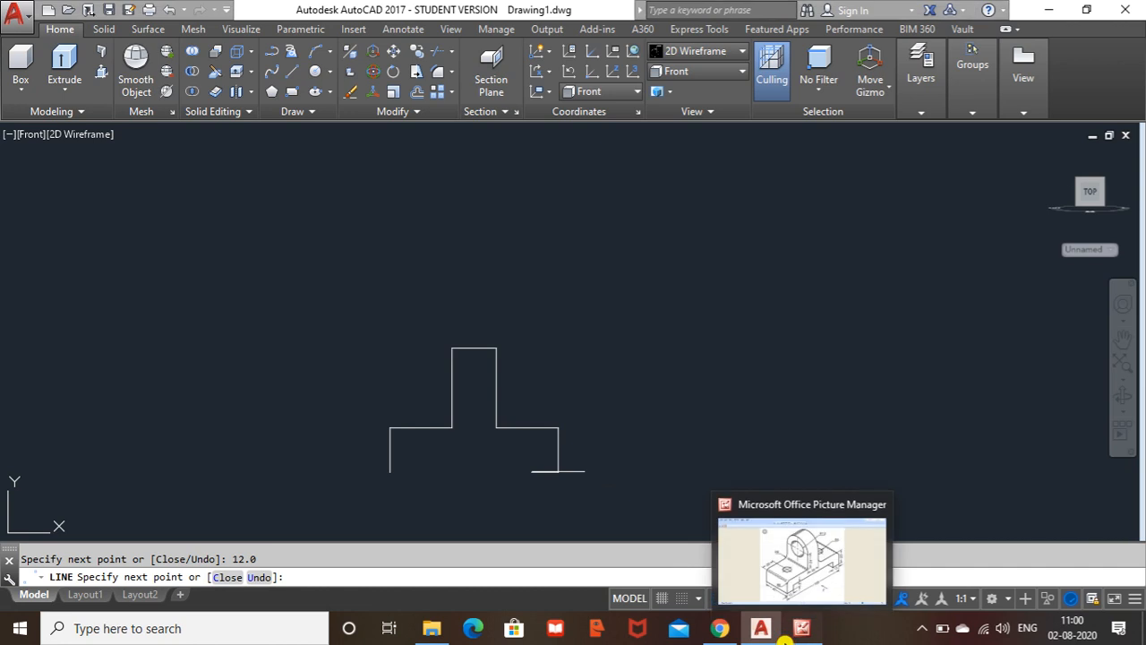
# Check the bottom recess depth in the reference picture and draw the next profile segment 8 units up
pyautogui.click(788, 636)
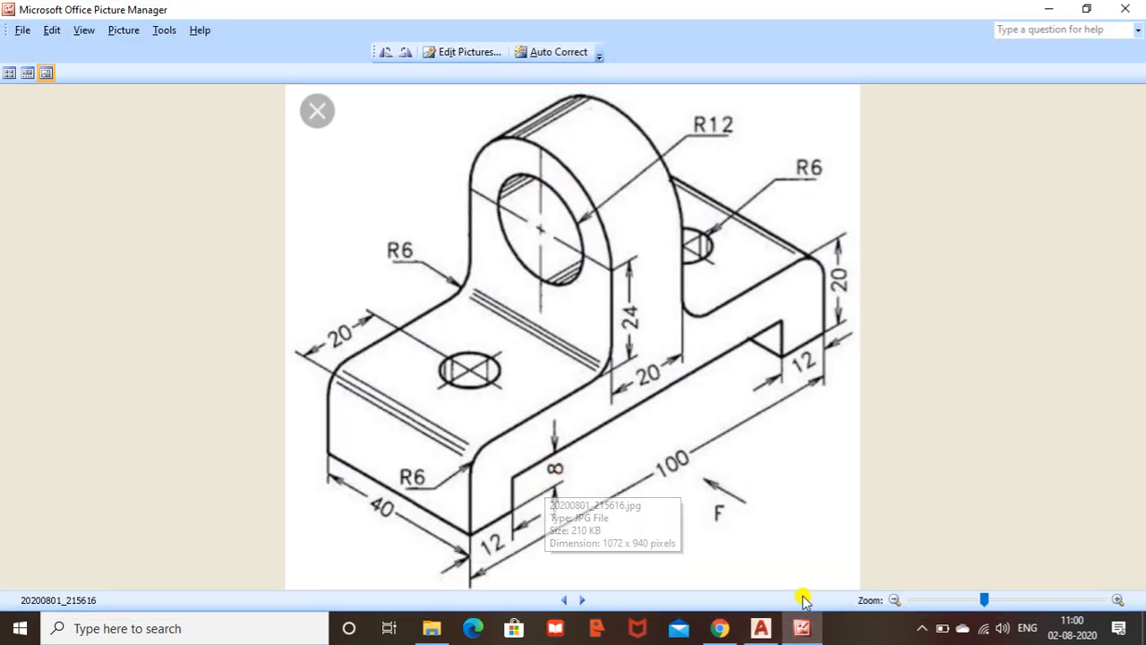
pyautogui.click(801, 628)
pyautogui.click(530, 432)
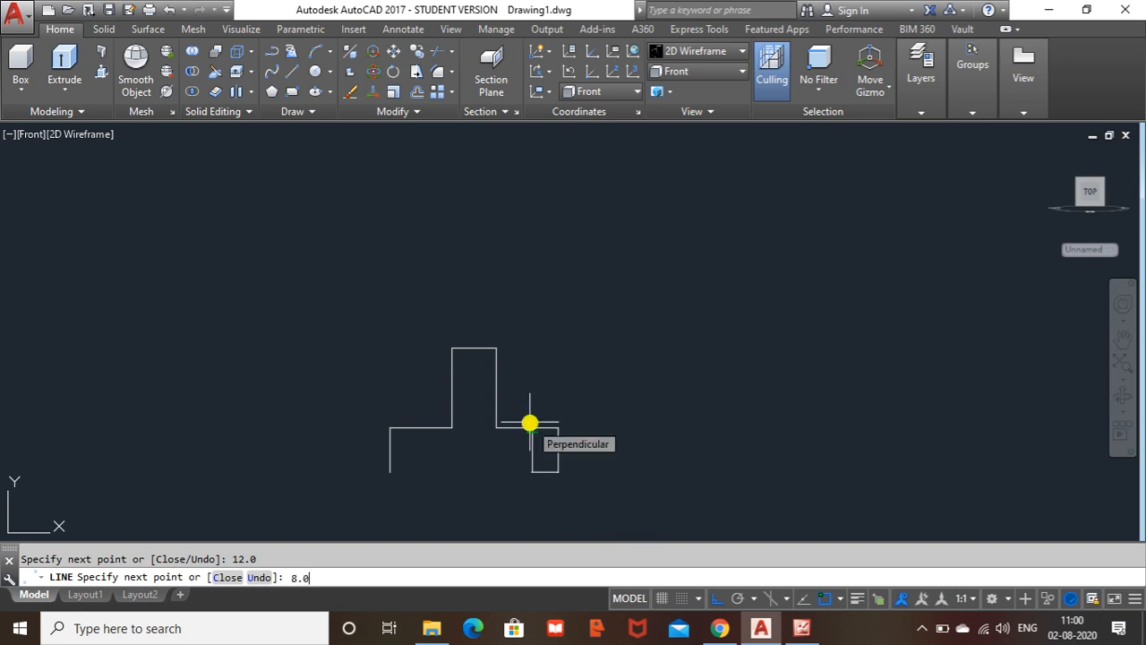
pyautogui.write('8.0')
pyautogui.press('Return')
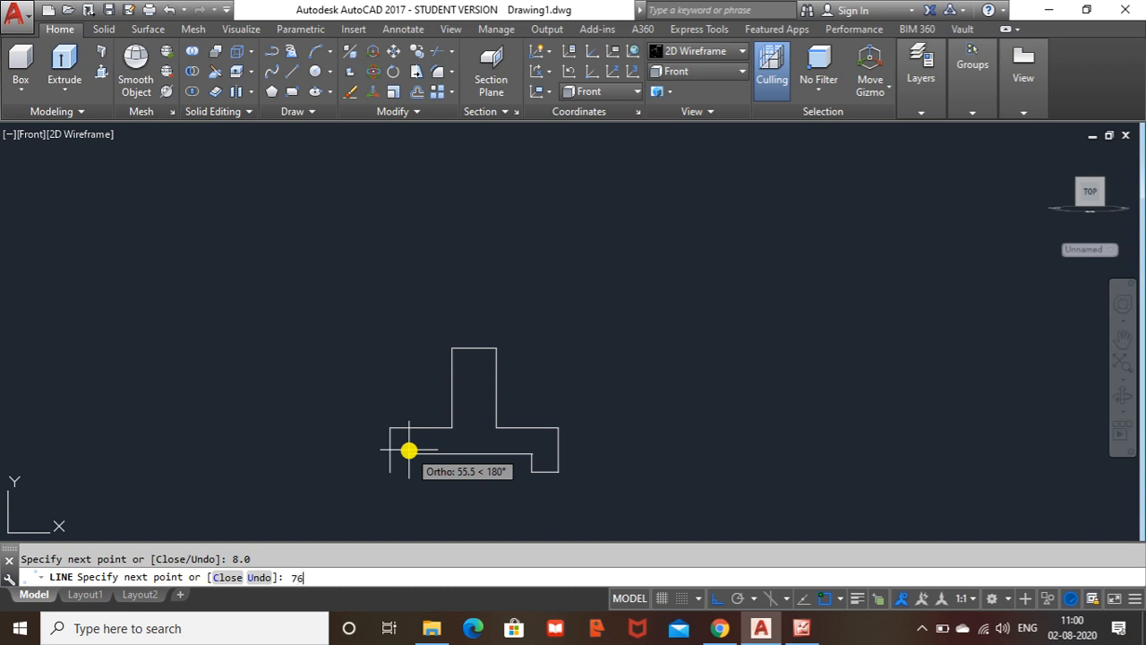
# Try to draw the recess's top edge 76 units to the left, recheck the reference picture and undo the segment
pyautogui.press('Return')
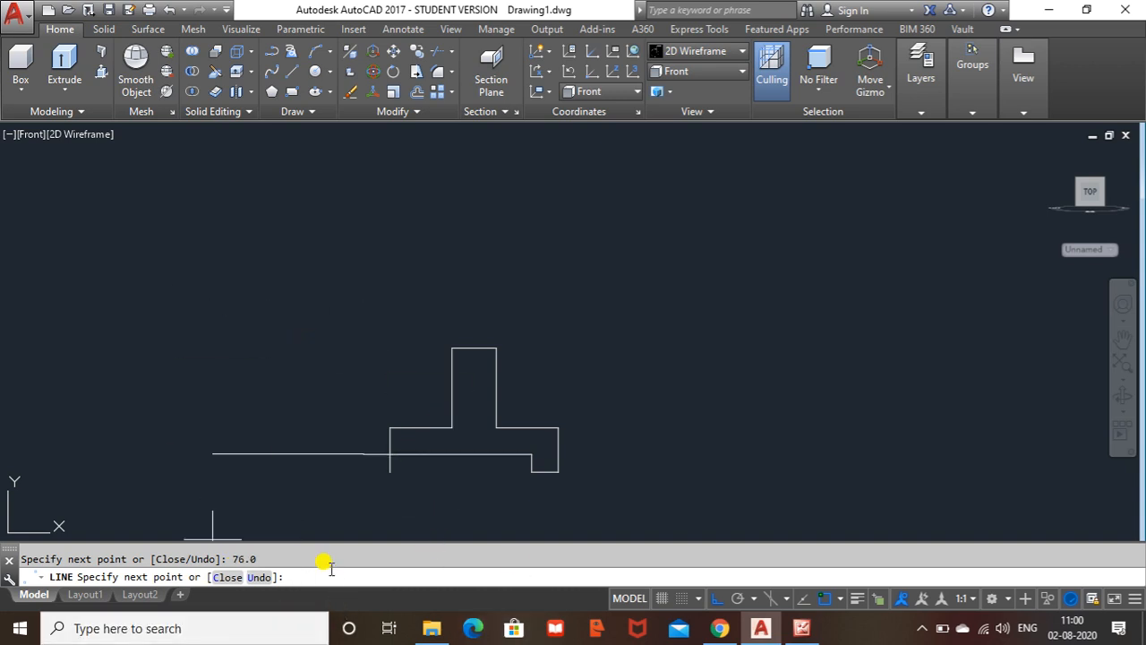
pyautogui.click(801, 627)
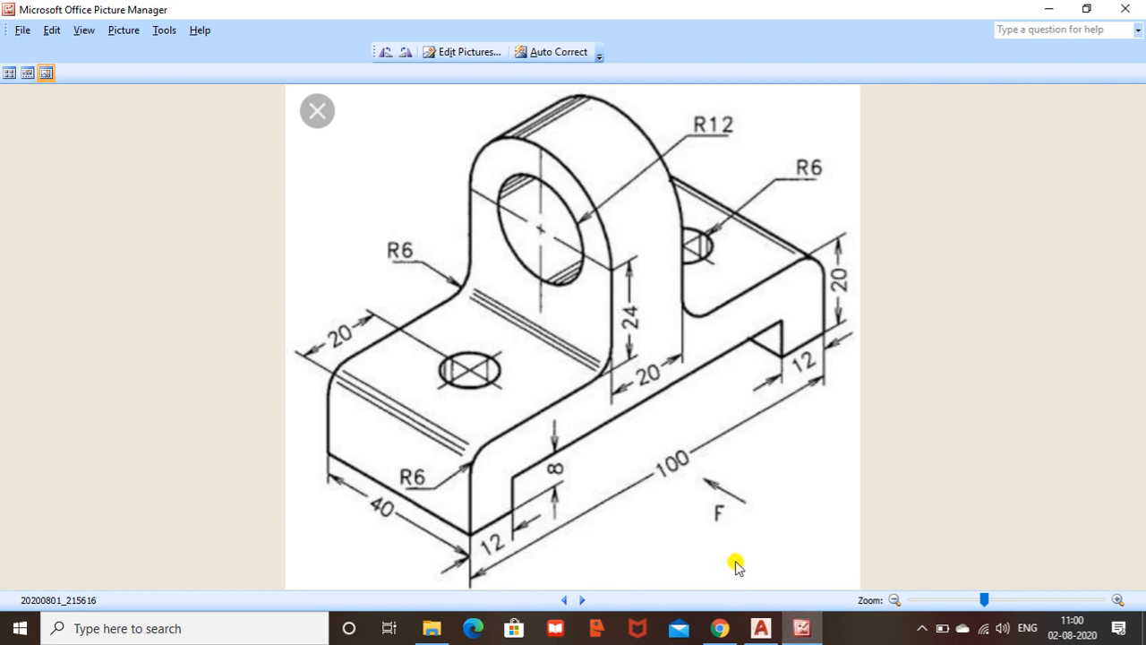
pyautogui.click(761, 627)
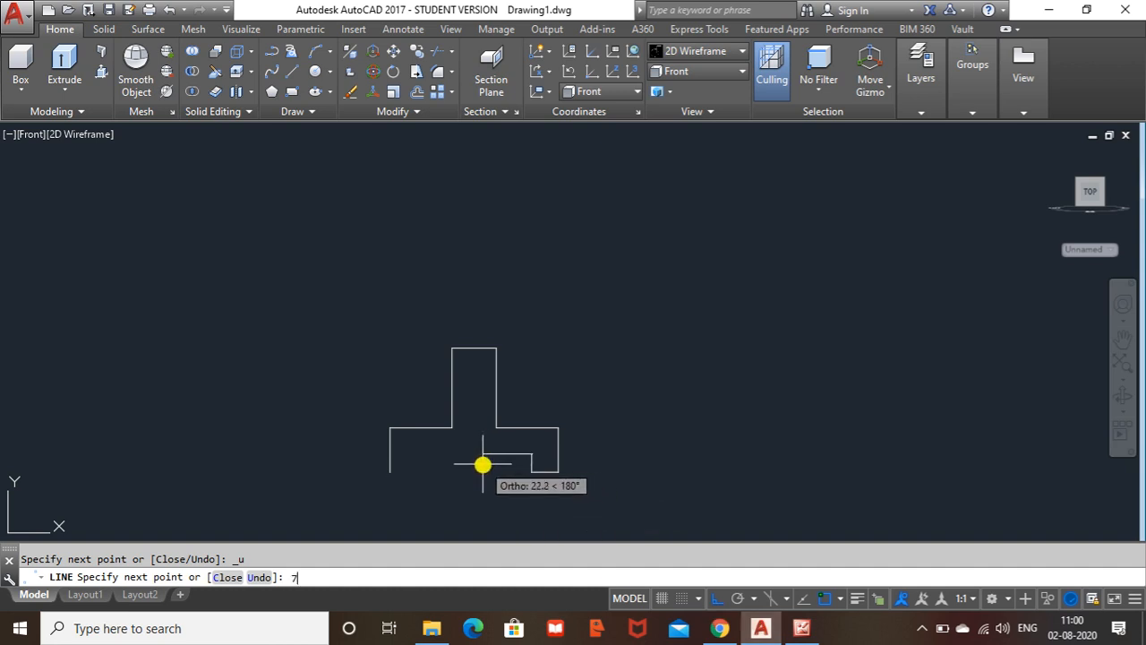
# Draw the recess's top edge 76 units to the left and erase the old vertical line at the base's left end
pyautogui.press('Return')
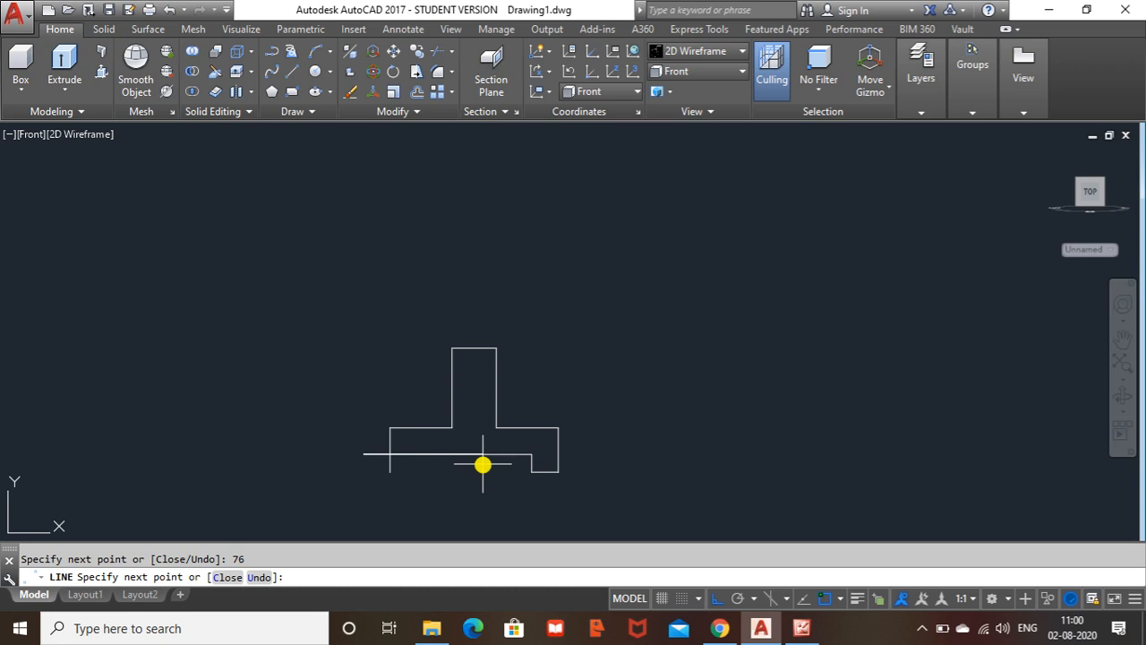
pyautogui.press('Escape')
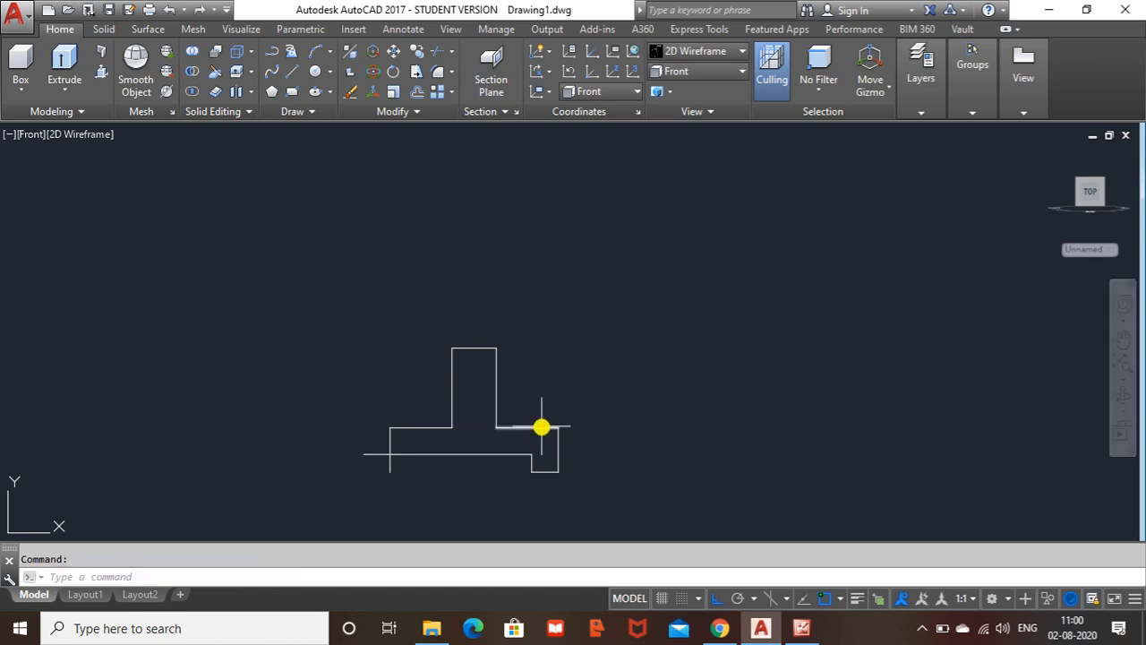
pyautogui.scroll(2, 437, 461)
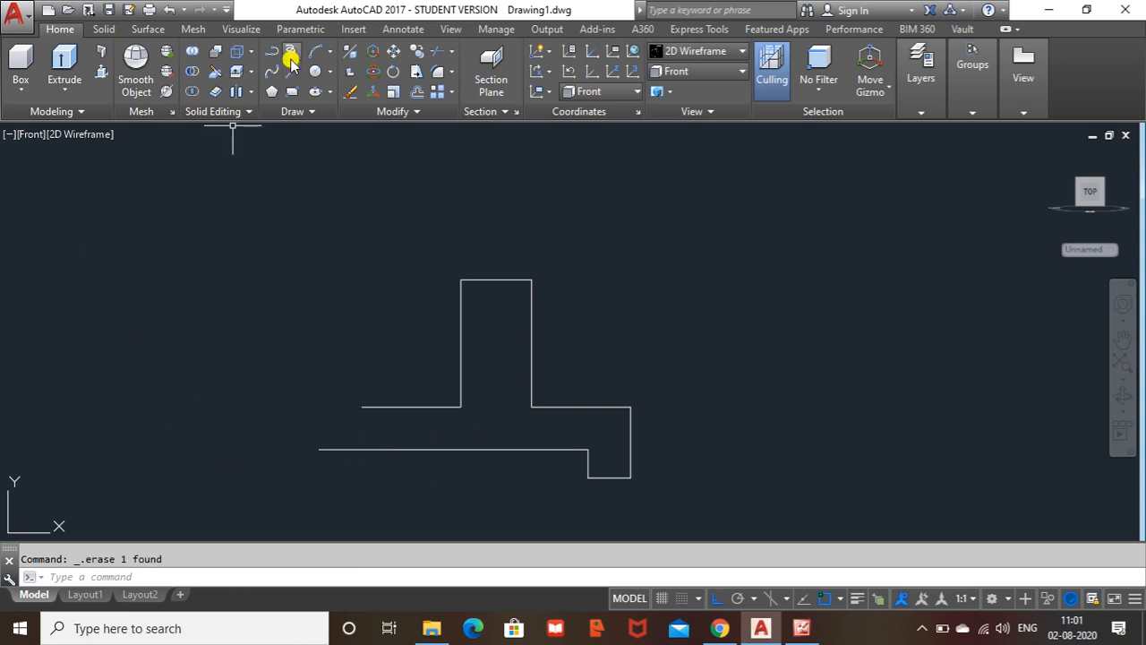
# From the left end of the recess's top edge, draw lines 8 units down and 12 units left to form the left foot
pyautogui.click(291, 71)
pyautogui.click(318, 449)
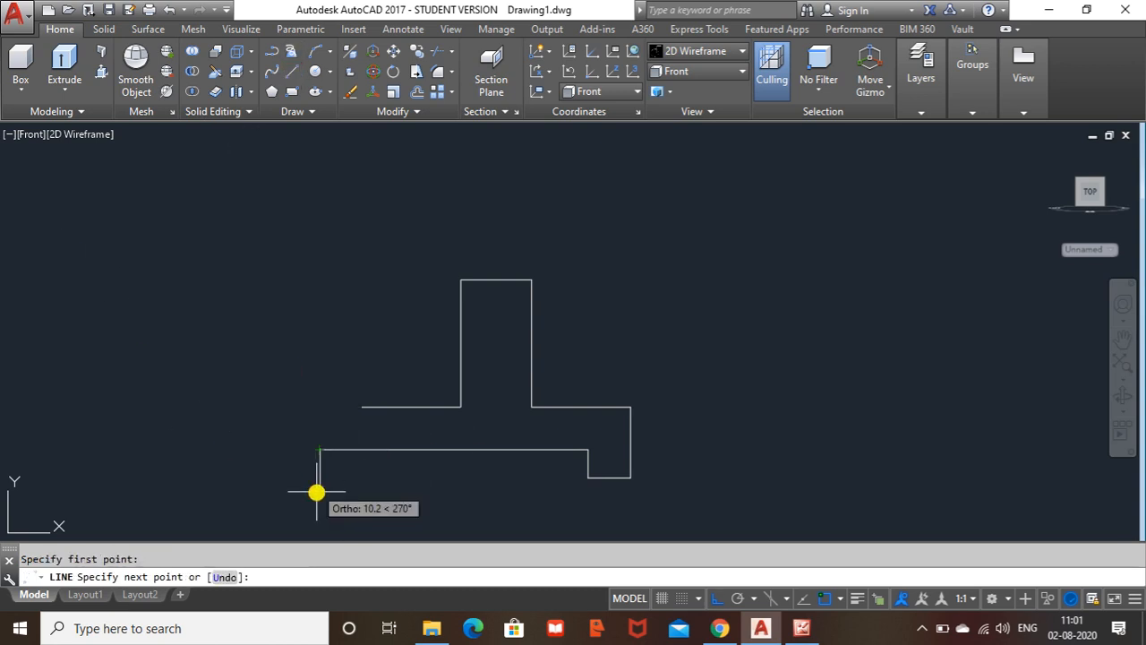
pyautogui.write('8.0')
pyautogui.press('Return')
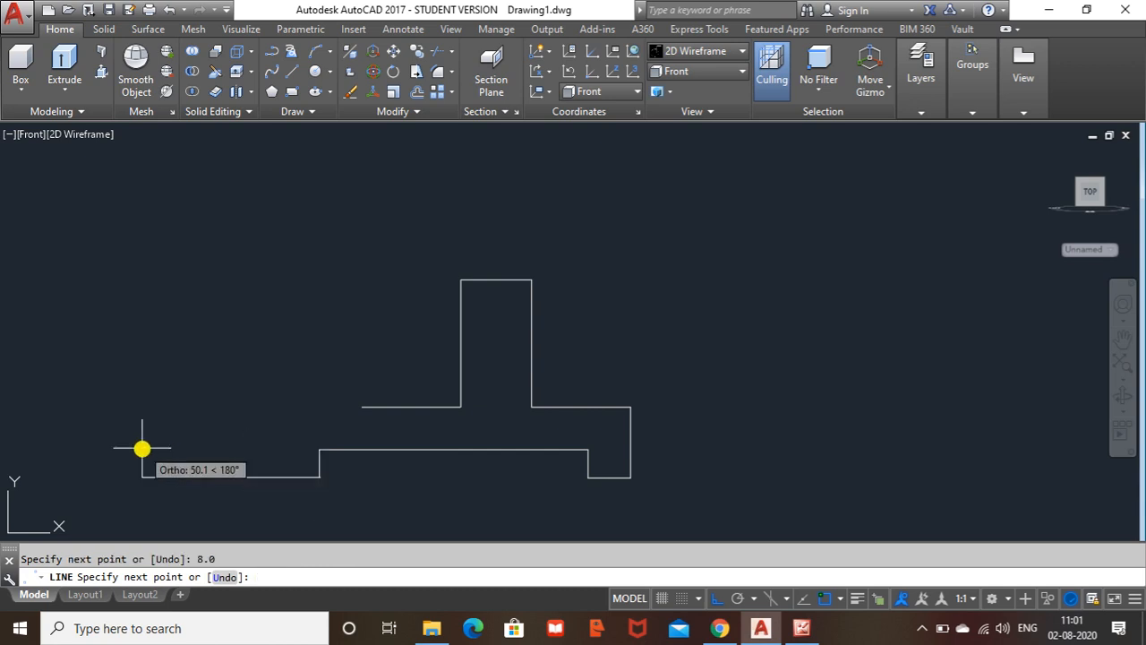
pyautogui.press('Return')
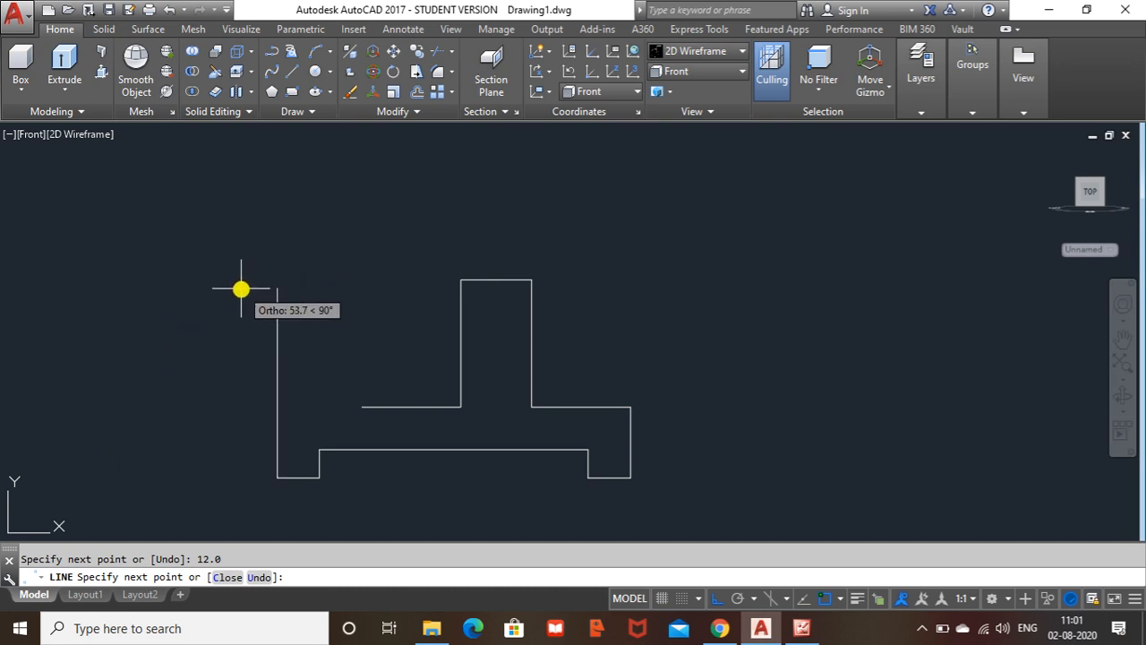
# Check the base height in the reference picture and draw the base's left end 20 units up from the foot's outer corner
pyautogui.click(797, 630)
pyautogui.click(797, 630)
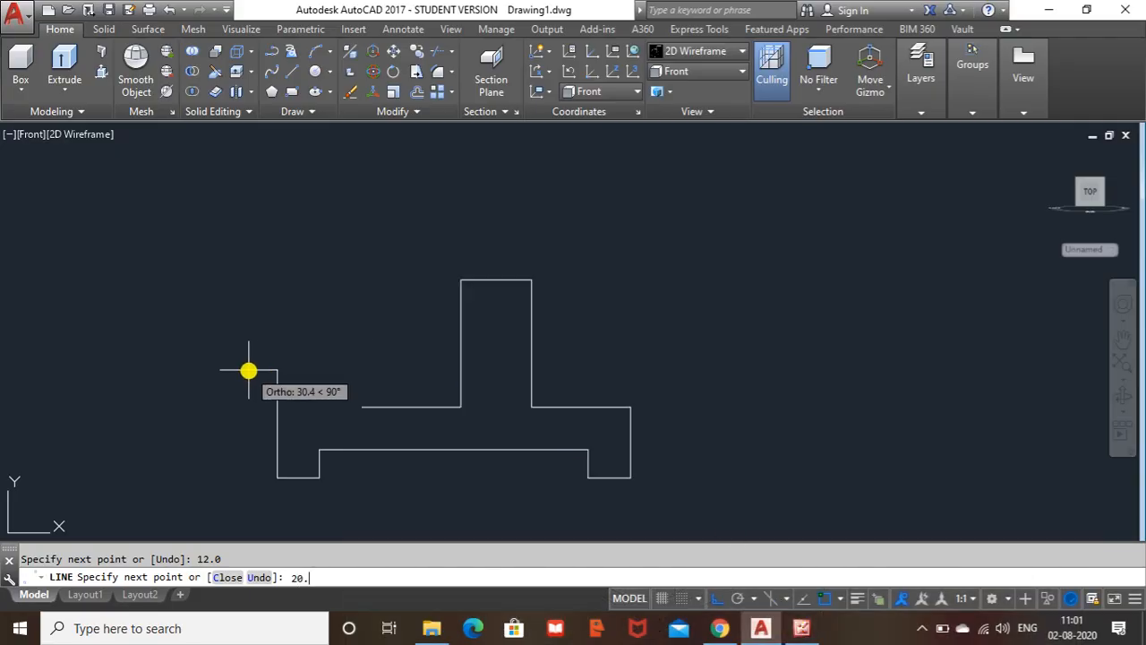
pyautogui.write('0')
pyautogui.press('Return')
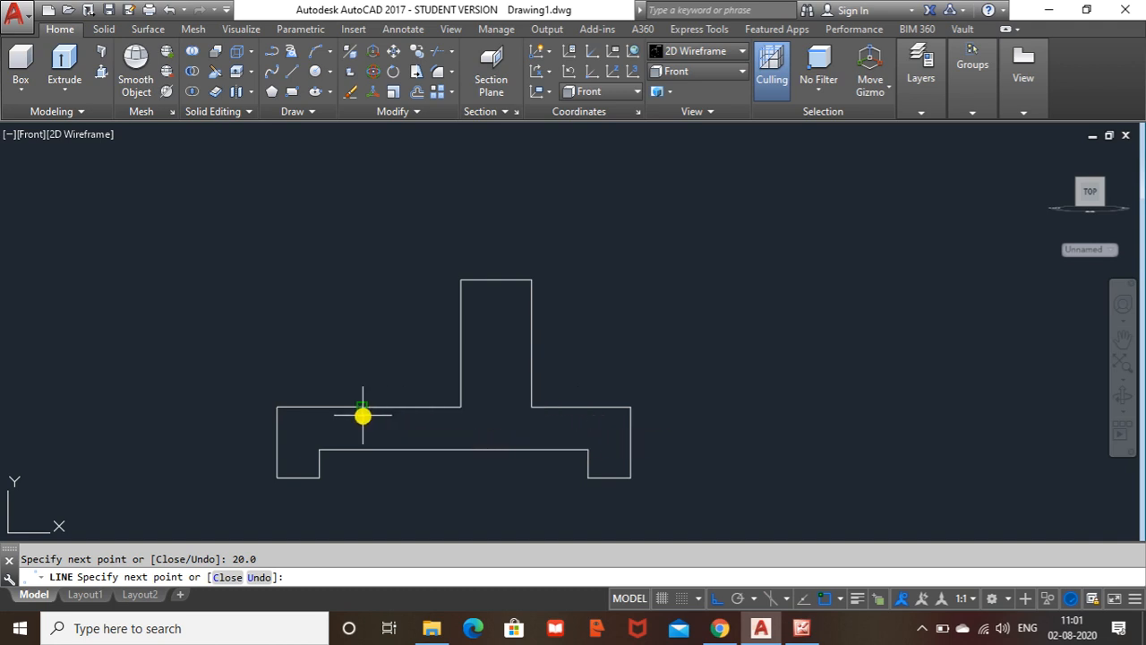
pyautogui.press('Escape')
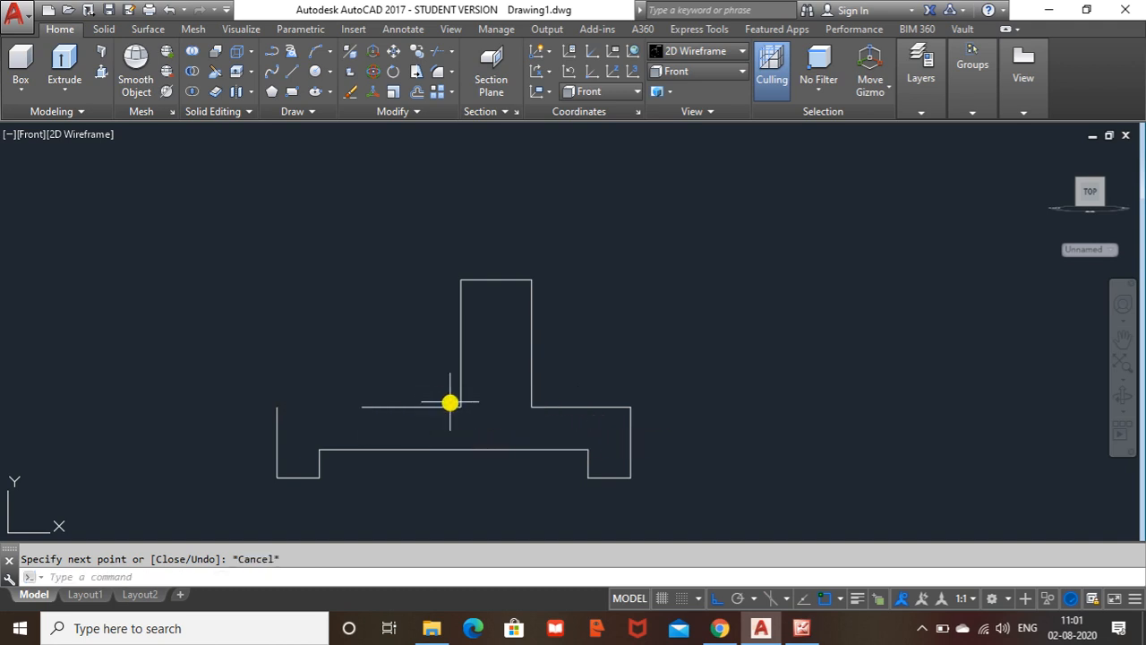
# Erase the five lines forming the upright and the base's top segments
pyautogui.click(569, 251)
pyautogui.click(410, 418)
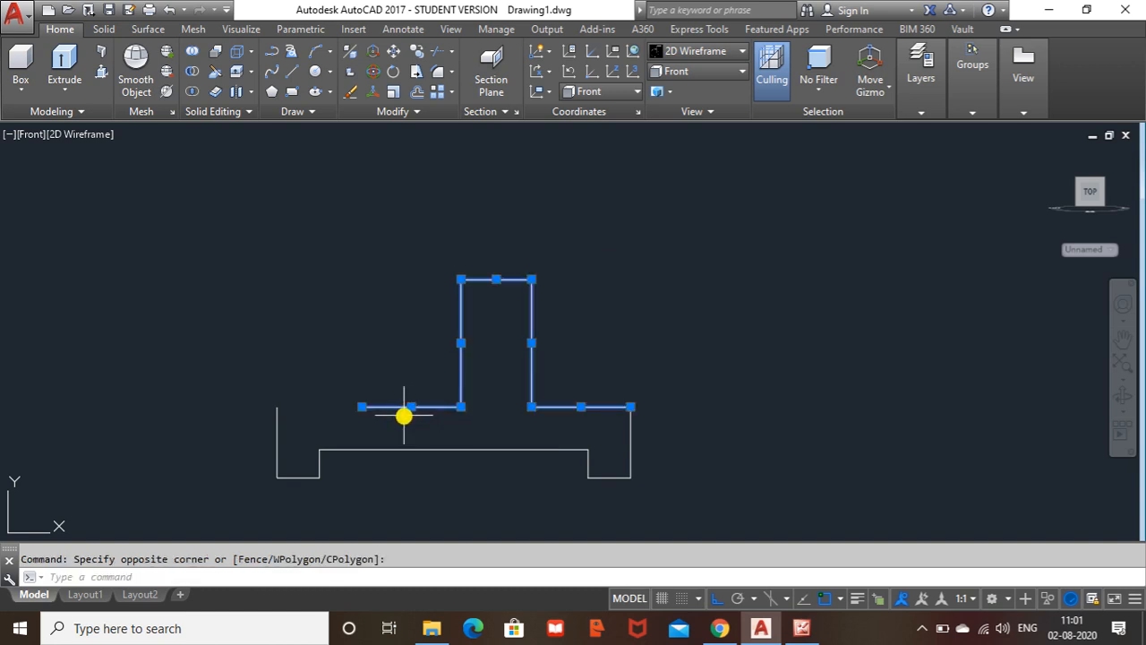
pyautogui.press('Delete')
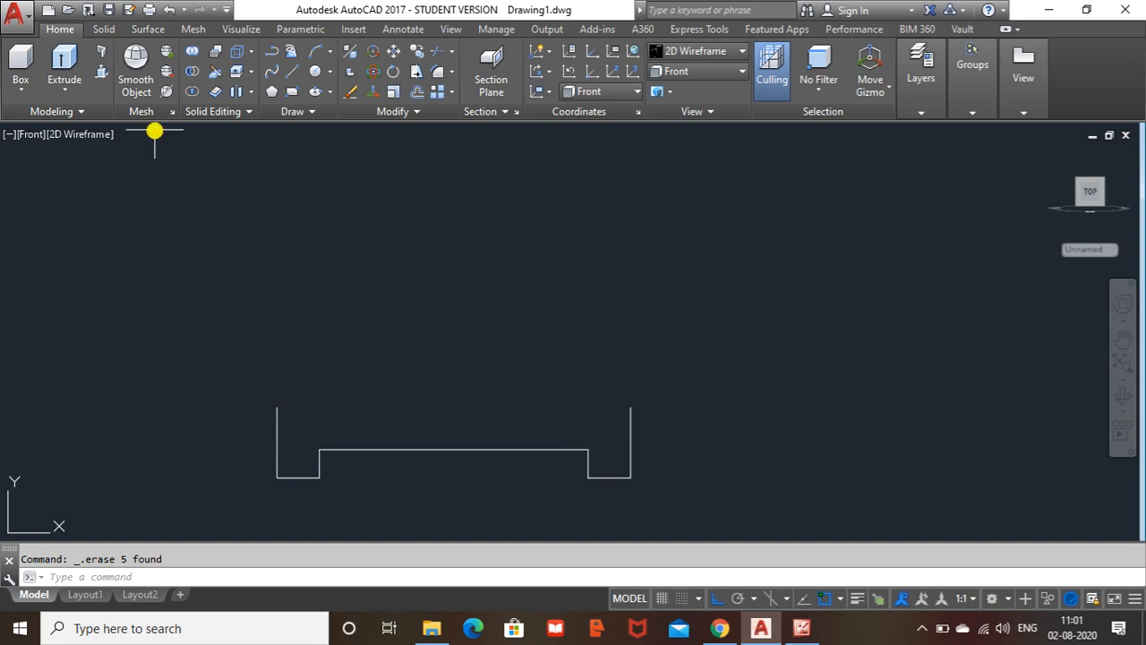
# Close the base outline with one straight top edge joining the upper ends of its left and right sides
pyautogui.click(291, 72)
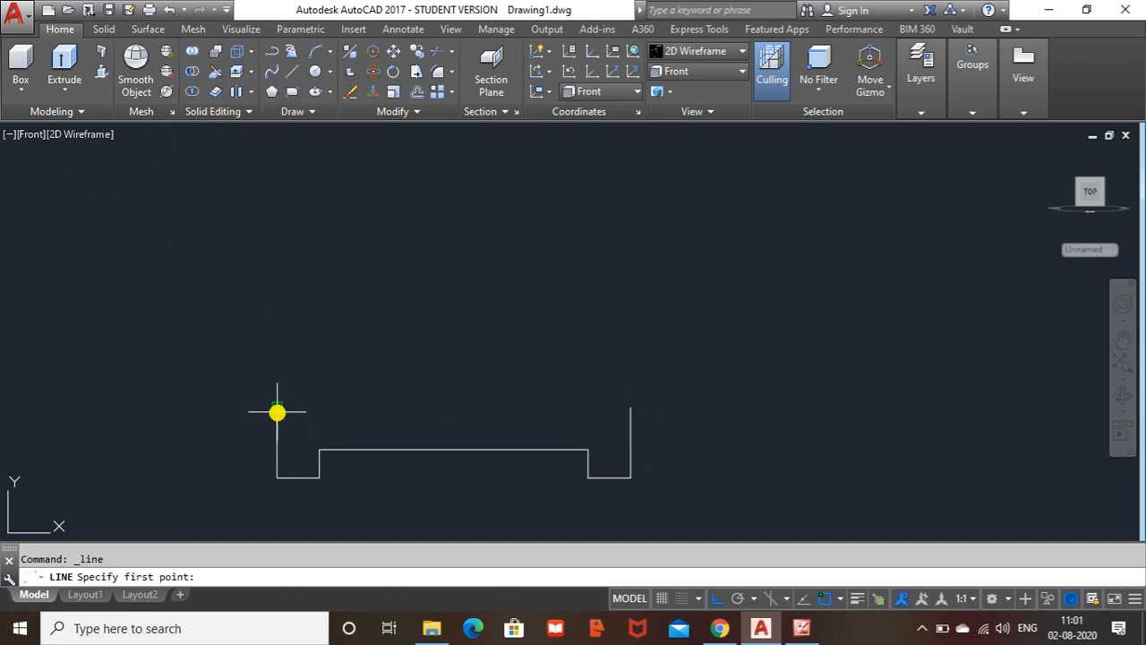
pyautogui.click(277, 408)
pyautogui.click(630, 407)
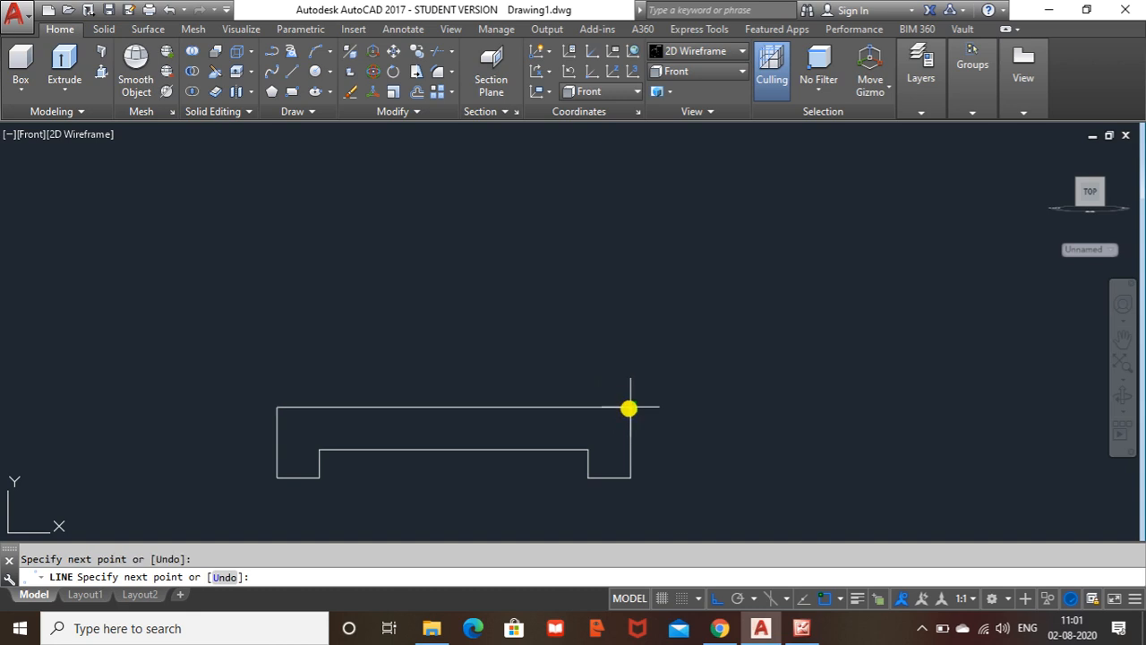
pyautogui.press('Escape')
pyautogui.moveTo(630, 408); pyautogui.dragTo(635, 324, button='middle')
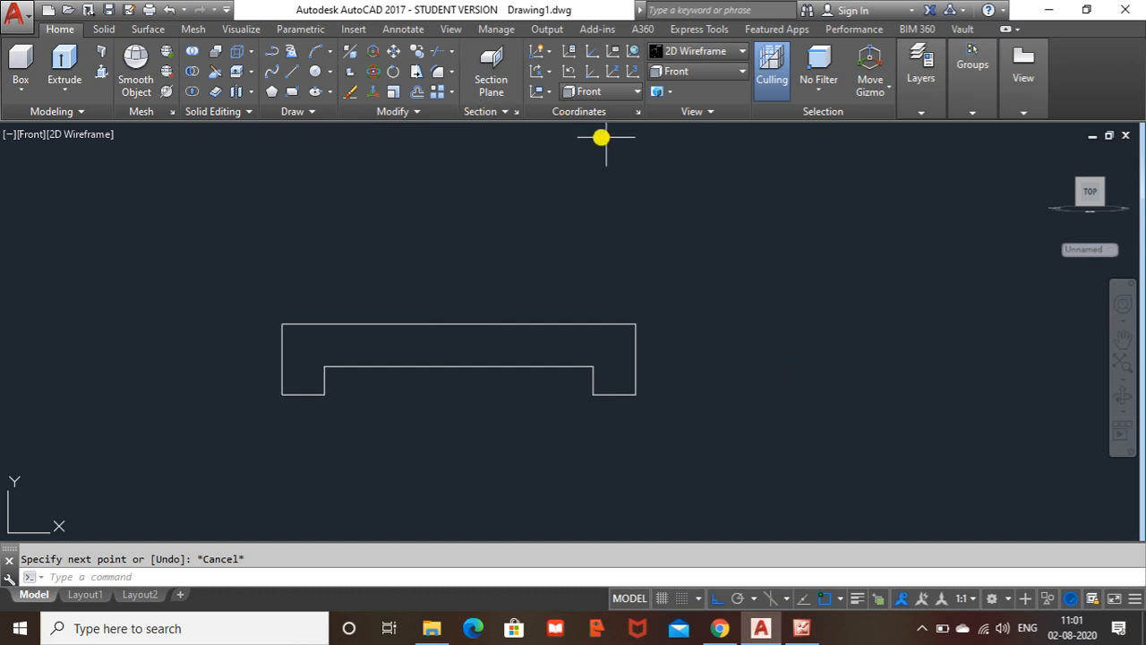
# Add a linear dimension for the base's overall length below the profile
pyautogui.click(390, 30)
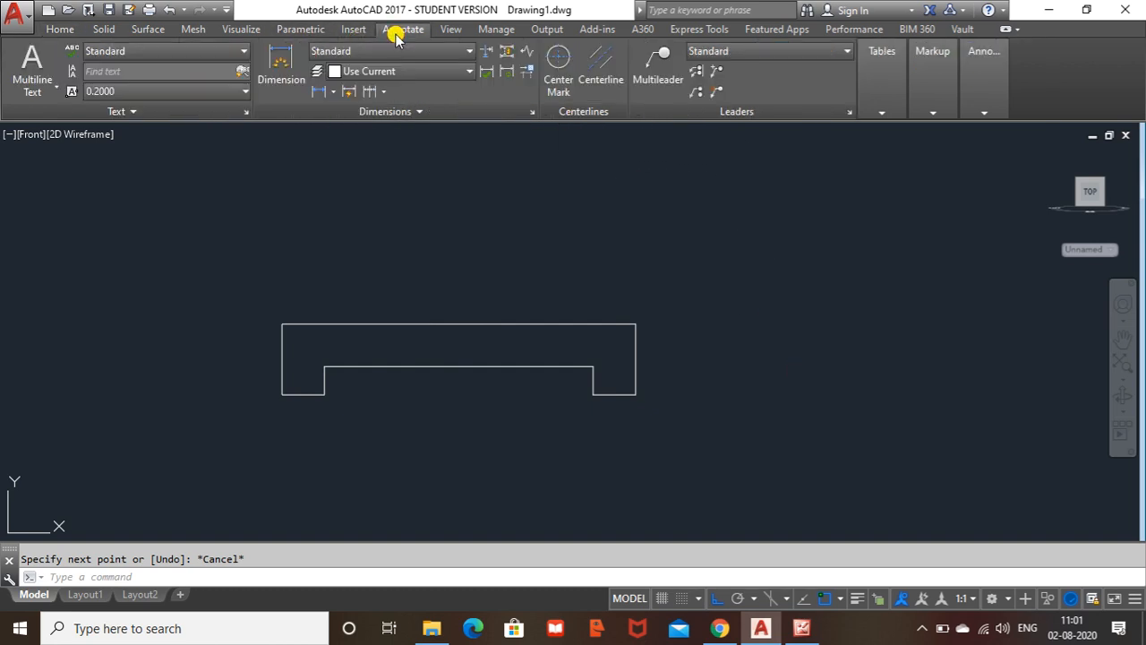
pyautogui.click(333, 93)
pyautogui.click(331, 115)
pyautogui.click(282, 394)
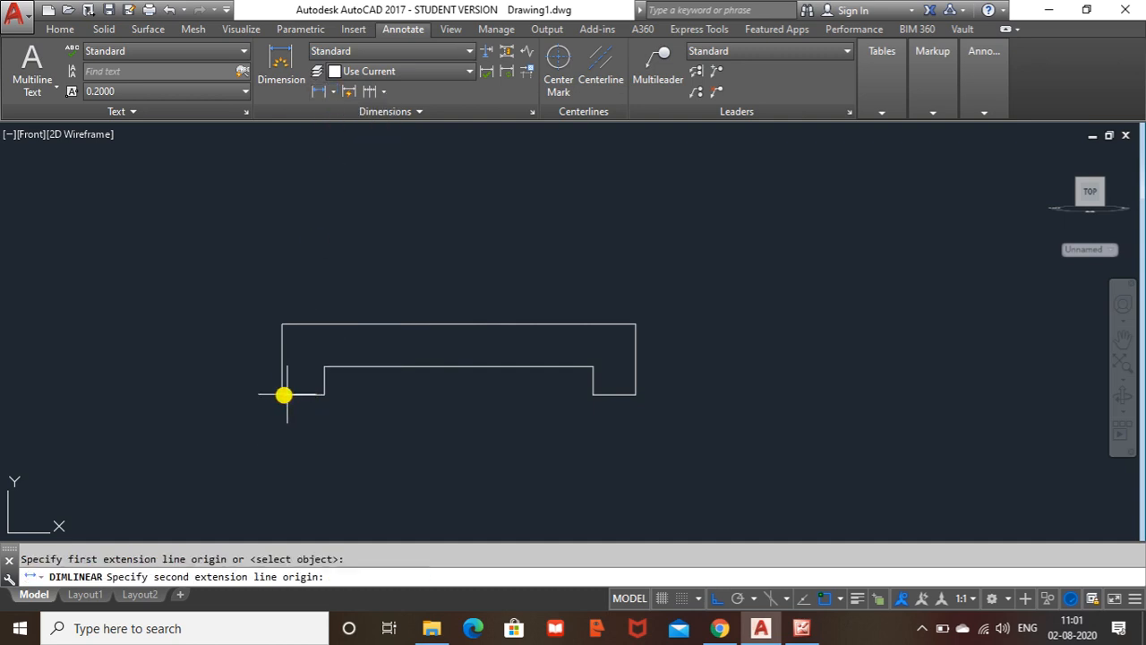
pyautogui.click(636, 395)
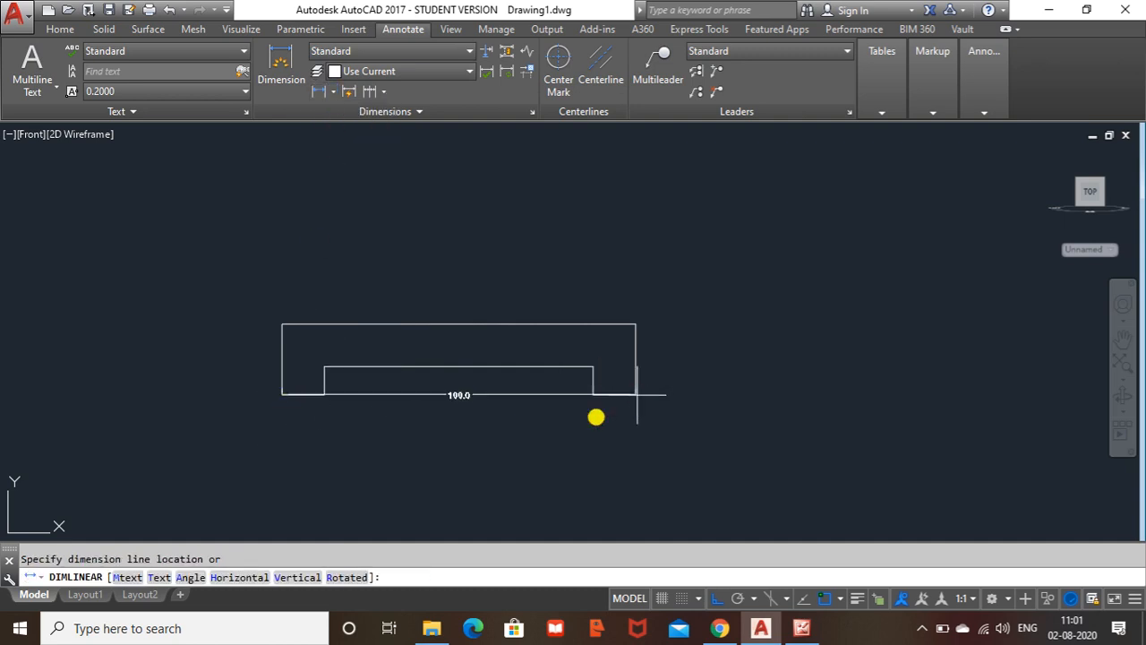
pyautogui.click(560, 440)
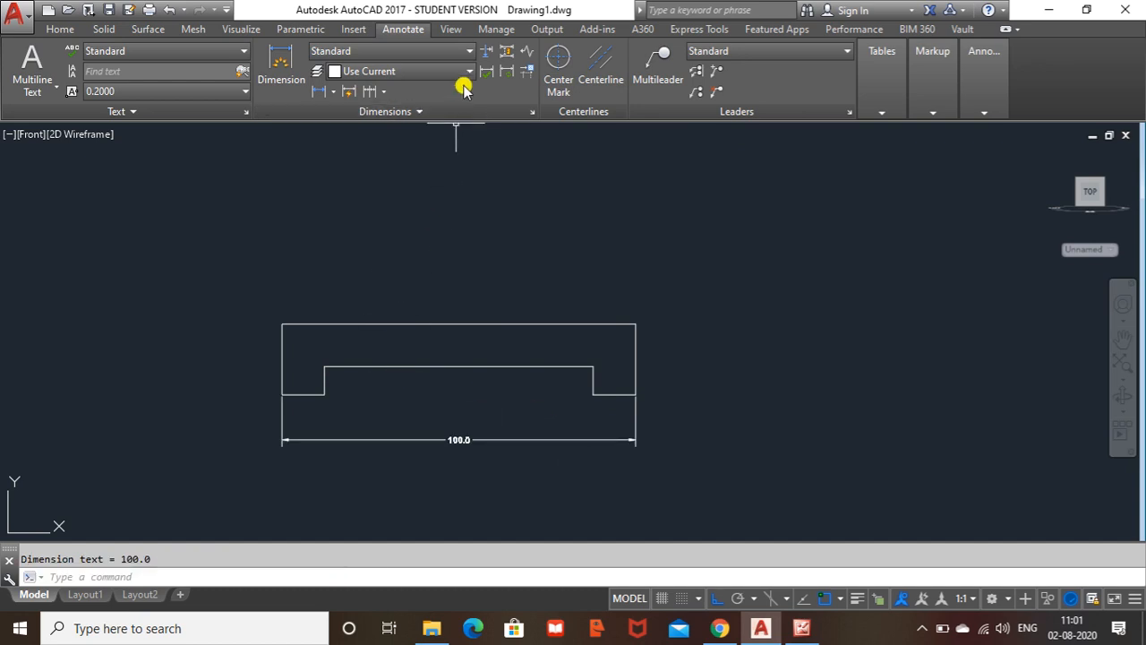
# Add a linear dimension for the left foot's width, between the foot and the overall length dimension
pyautogui.press('Return')
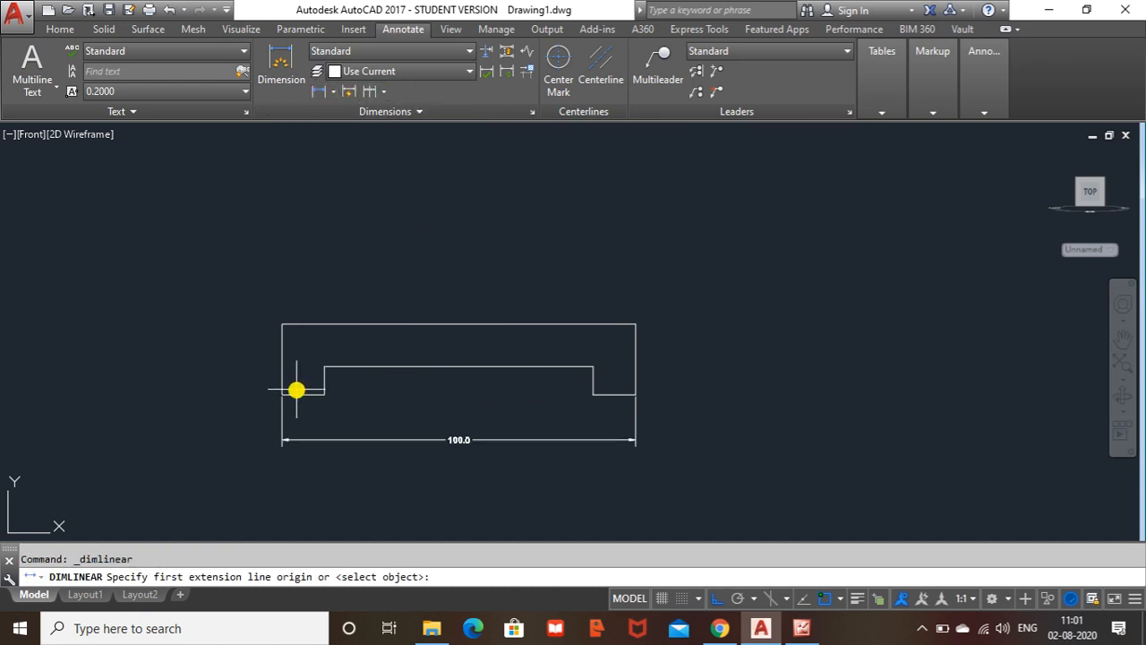
pyautogui.click(282, 395)
pyautogui.click(324, 395)
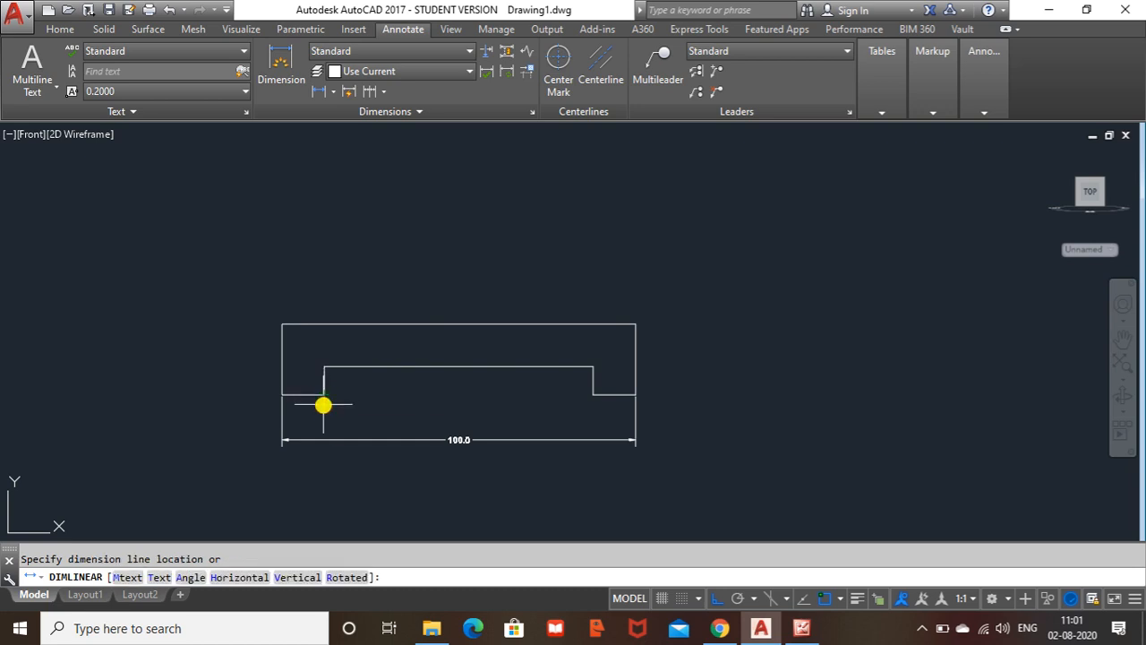
pyautogui.click(325, 412)
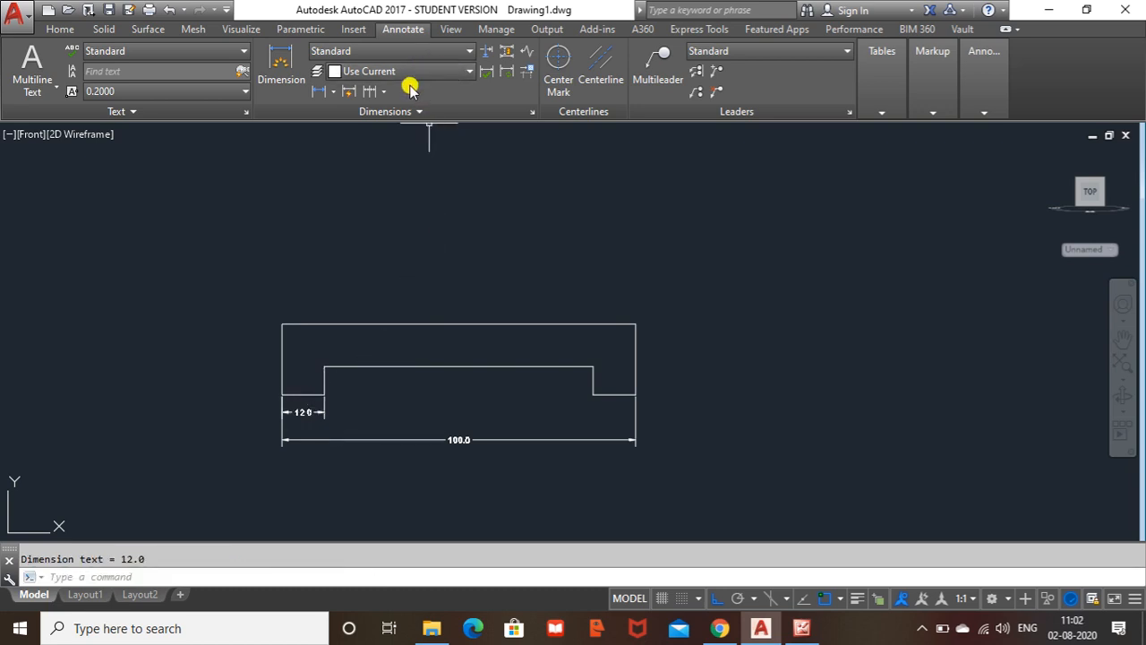
# Add a vertical linear dimension for the recess depth beside the left foot
pyautogui.click(319, 90)
pyautogui.click(324, 395)
pyautogui.click(324, 366)
pyautogui.click(369, 386)
pyautogui.scroll(2, 442, 387)
pyautogui.scroll(2, 442, 389)
pyautogui.scroll(-2, 448, 389)
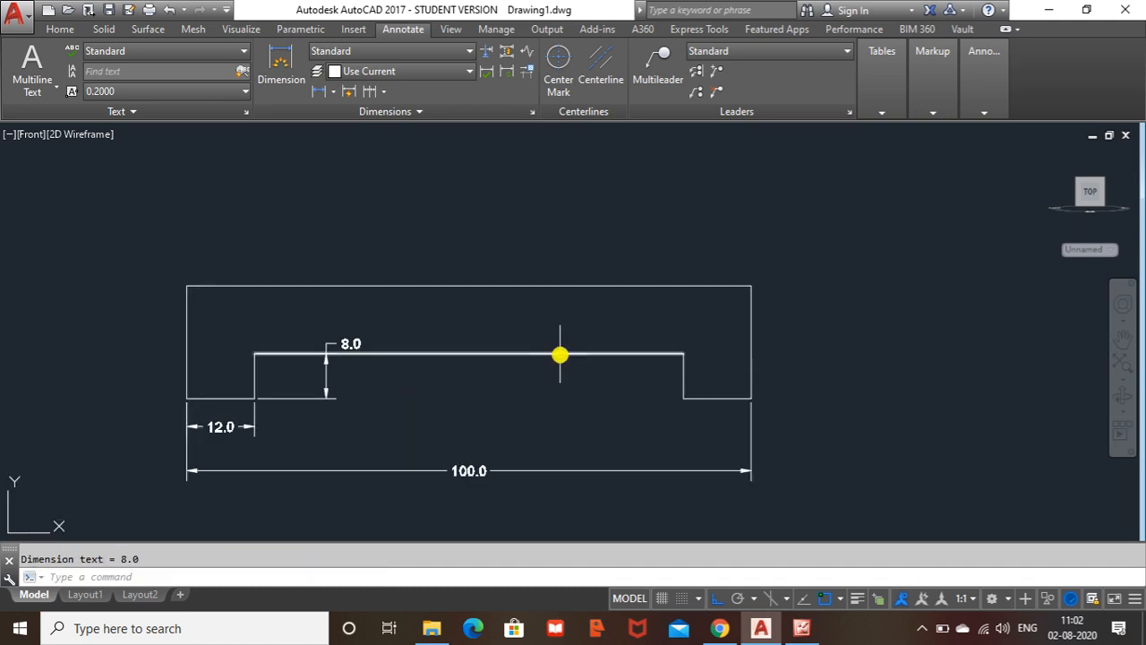
pyautogui.press('Escape')
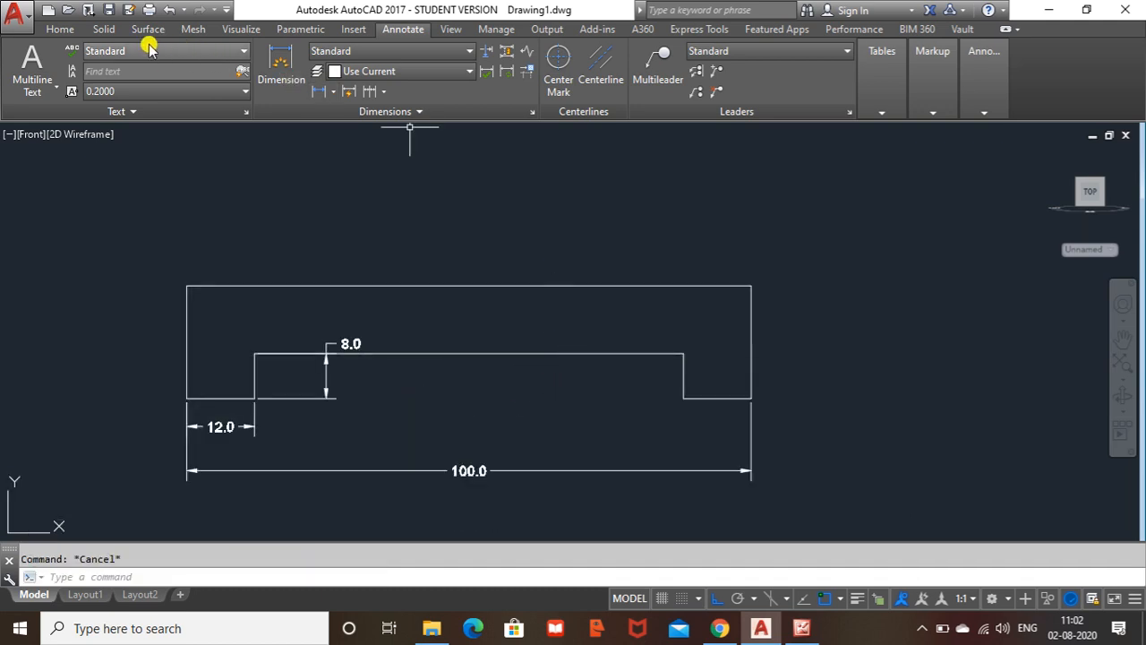
# Following the reference picture, draw a line 36 units up from the midpoint of the base's top edge and continue it 10 units left
pyautogui.click(65, 28)
pyautogui.click(295, 70)
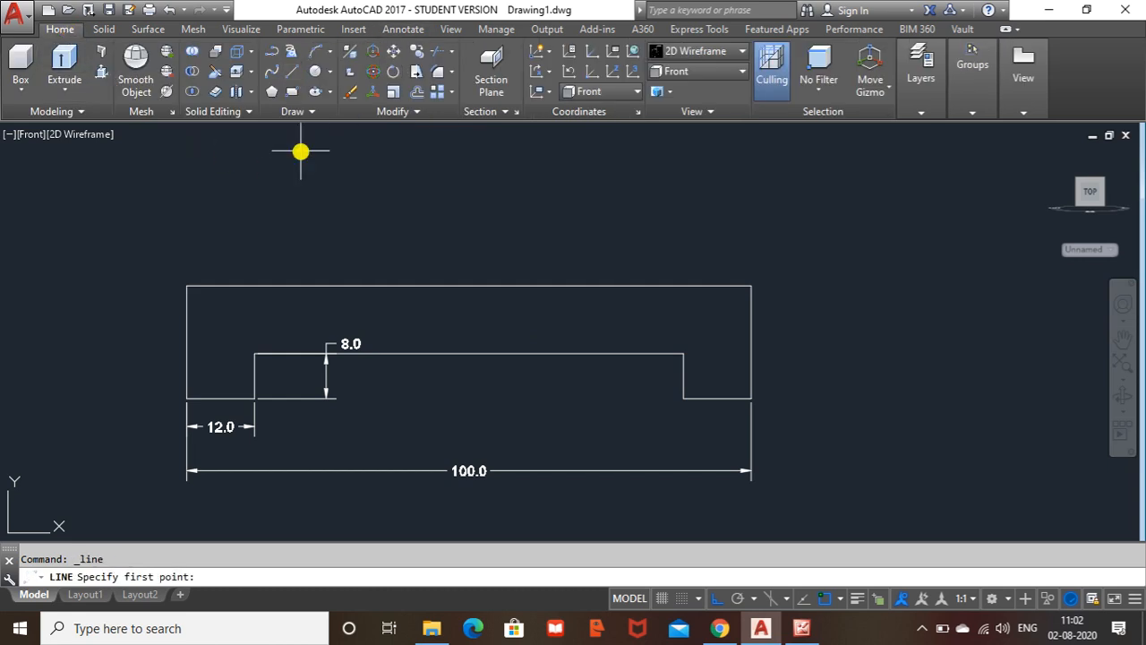
pyautogui.click(466, 286)
pyautogui.moveTo(466, 217); pyautogui.dragTo(471, 269, button='middle')
pyautogui.scroll(-2, 468, 266)
pyautogui.click(799, 626)
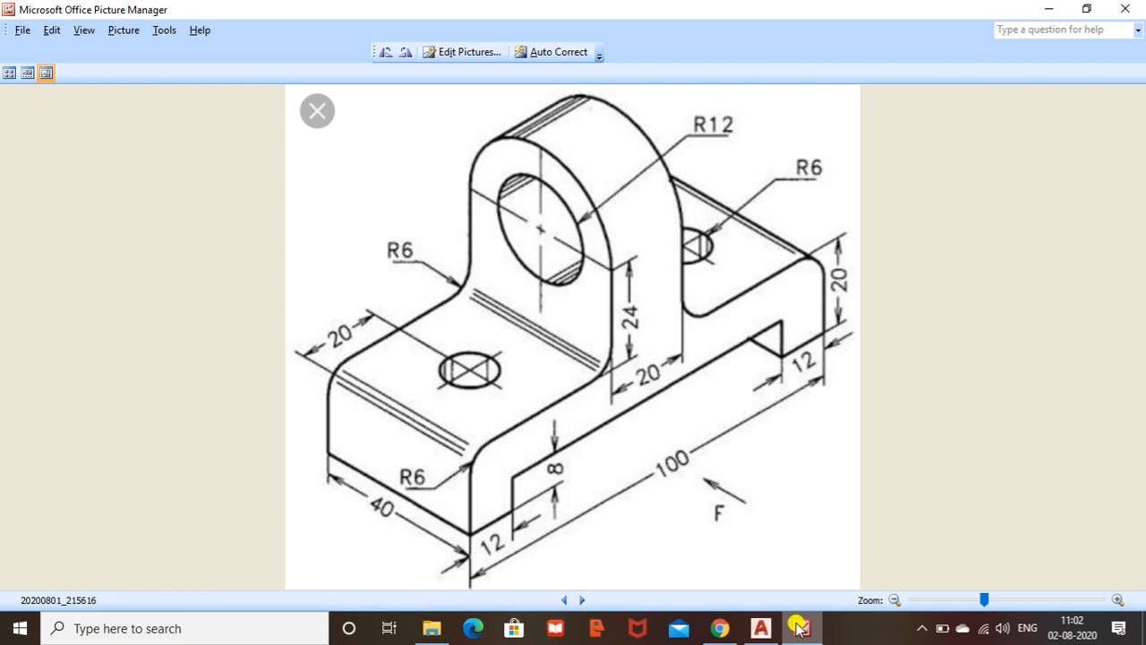
pyautogui.click(799, 626)
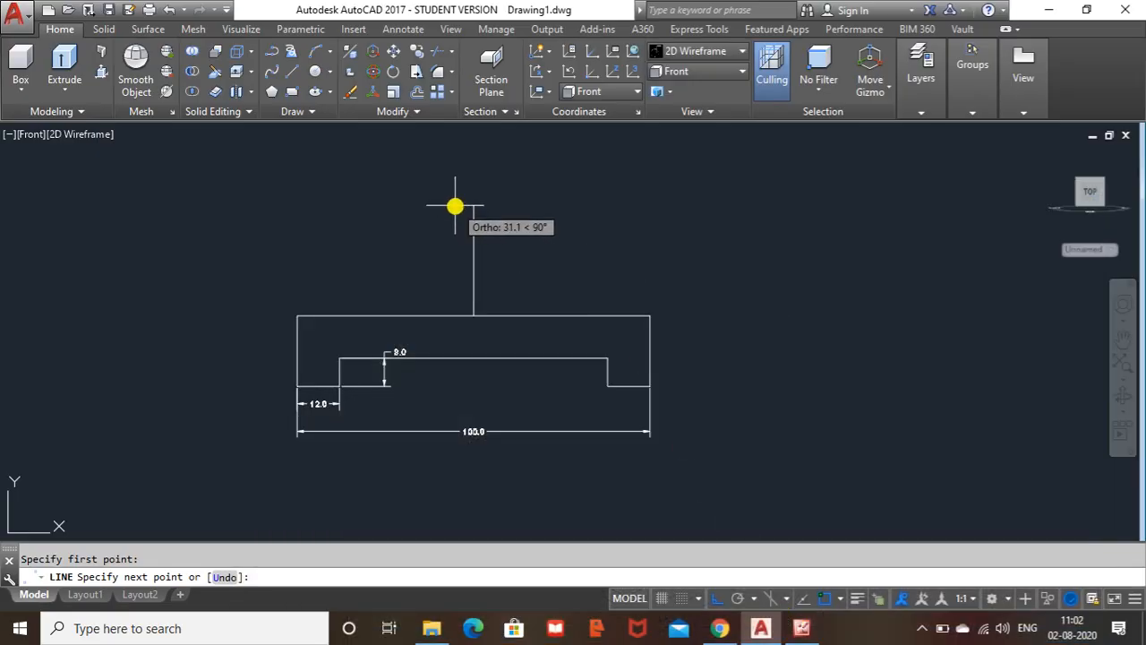
pyautogui.write('6.0')
pyautogui.press('Return')
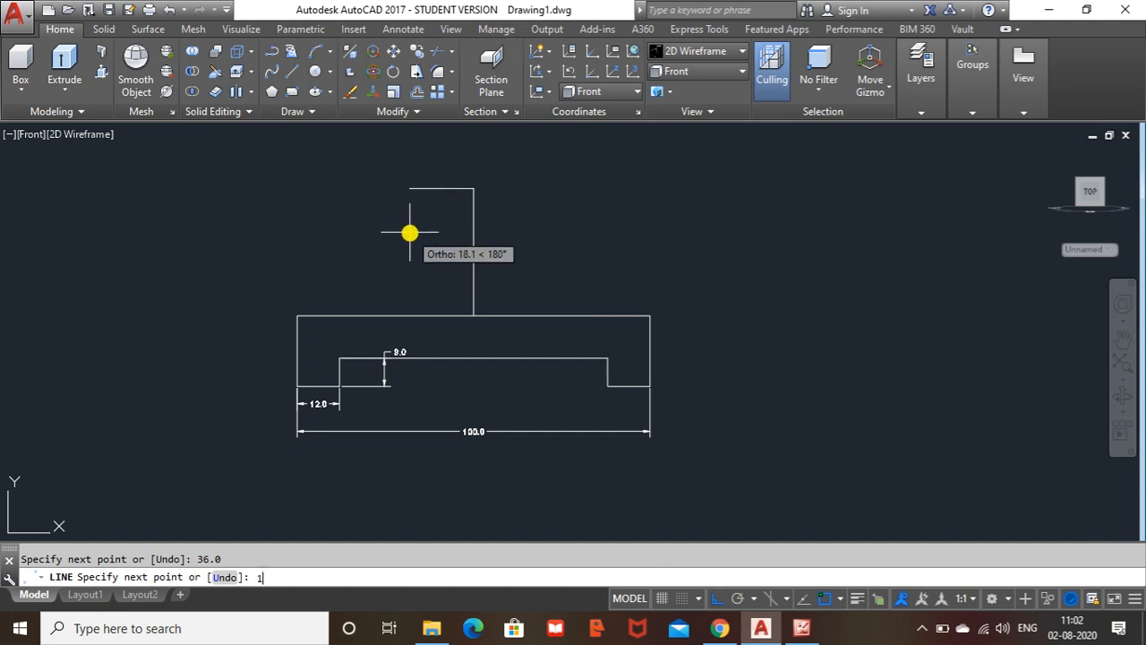
pyautogui.press('Return')
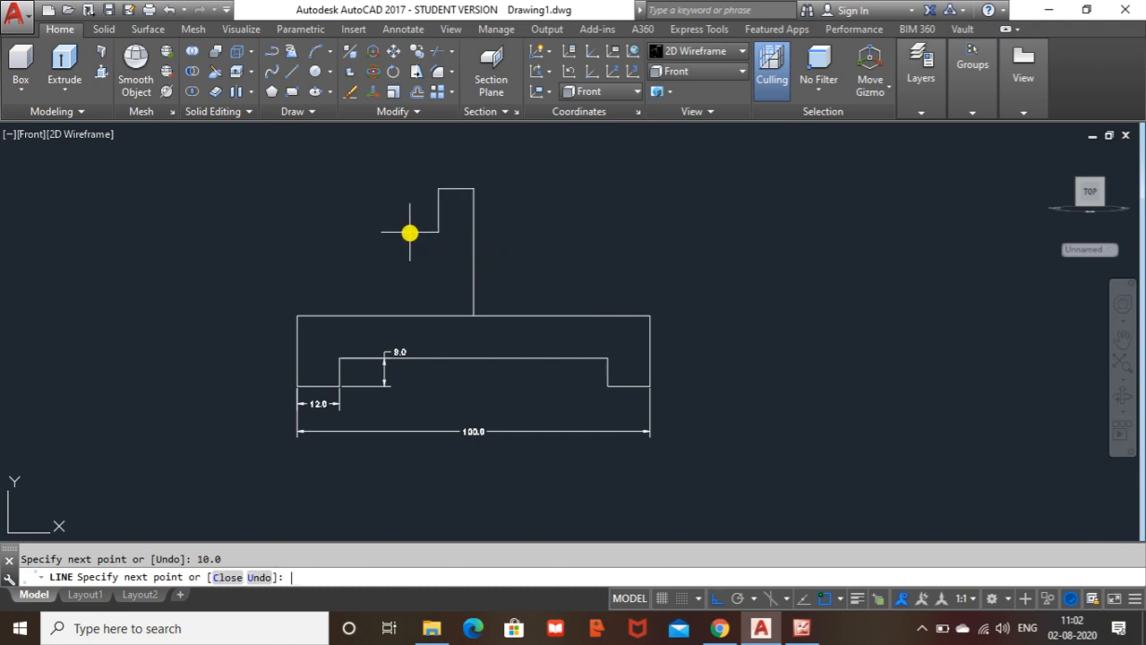
pyautogui.press('Escape')
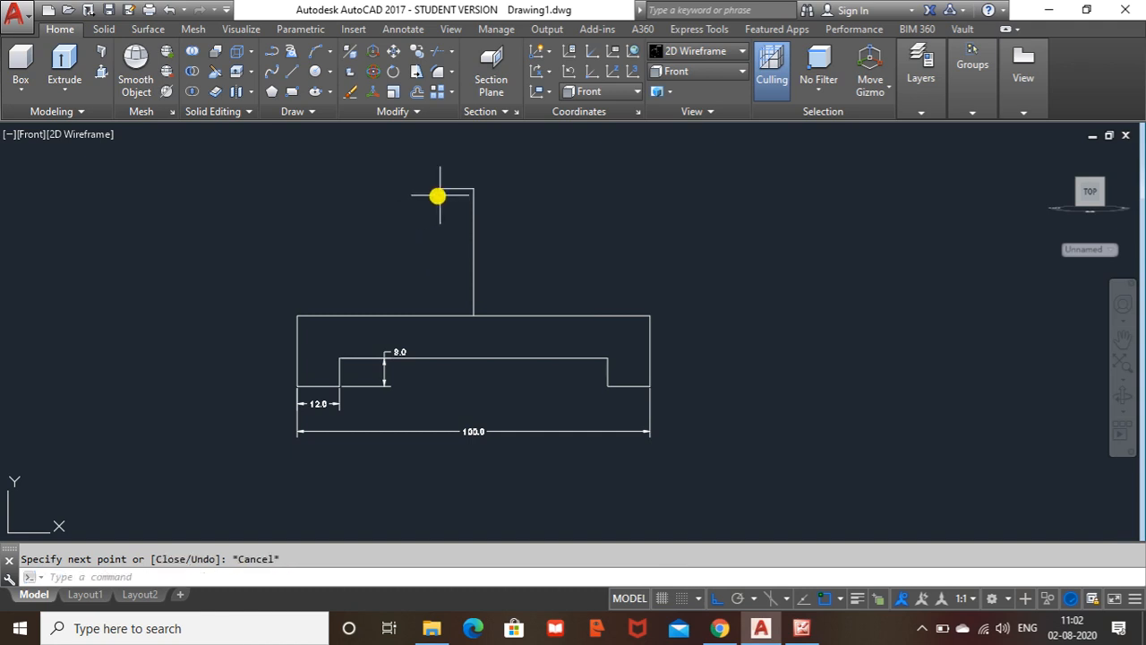
# Move the 36-unit vertical line from its upper end to the left end of the short top line
pyautogui.click(473, 230)
pyautogui.rightClick(581, 182)
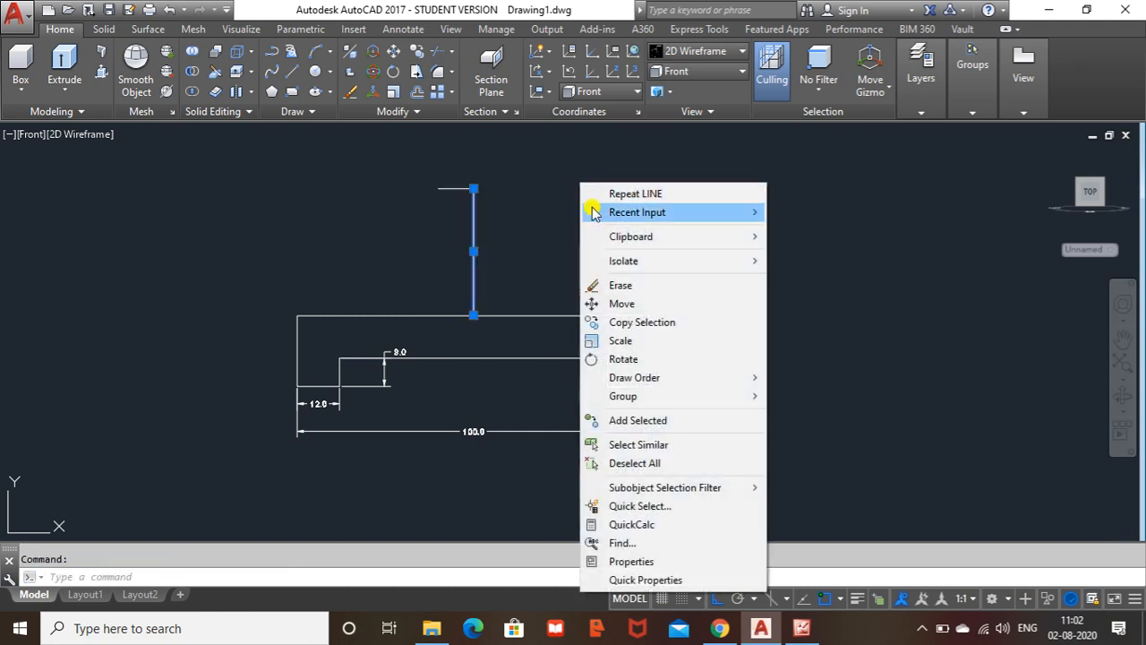
pyautogui.click(624, 303)
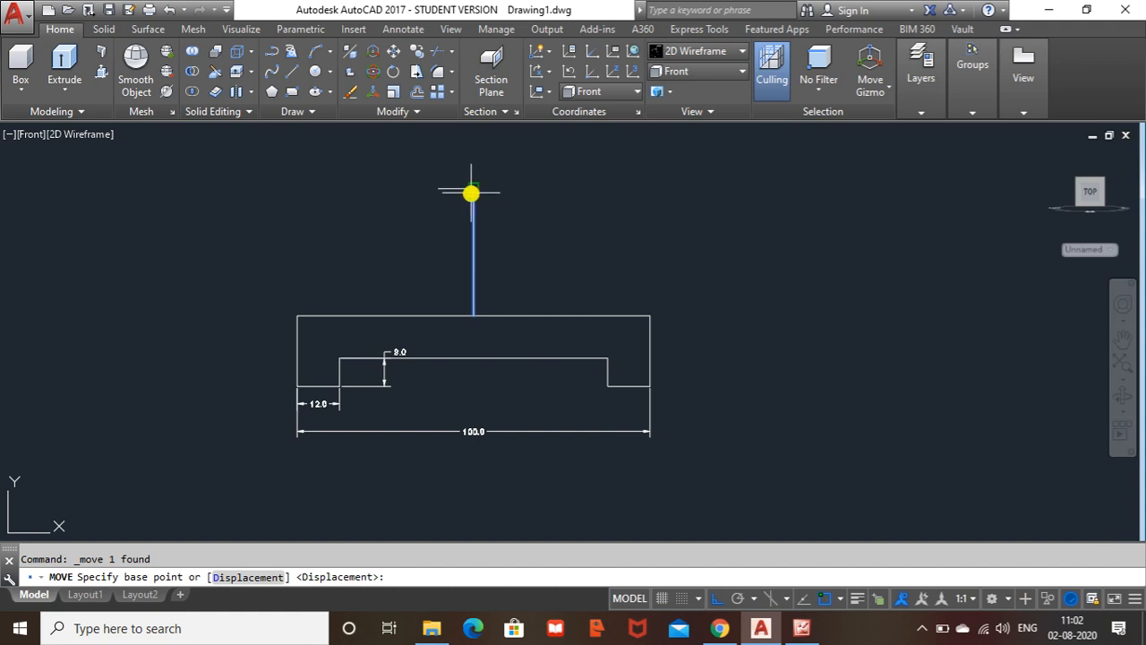
pyautogui.click(472, 190)
pyautogui.click(438, 189)
pyautogui.press('Escape')
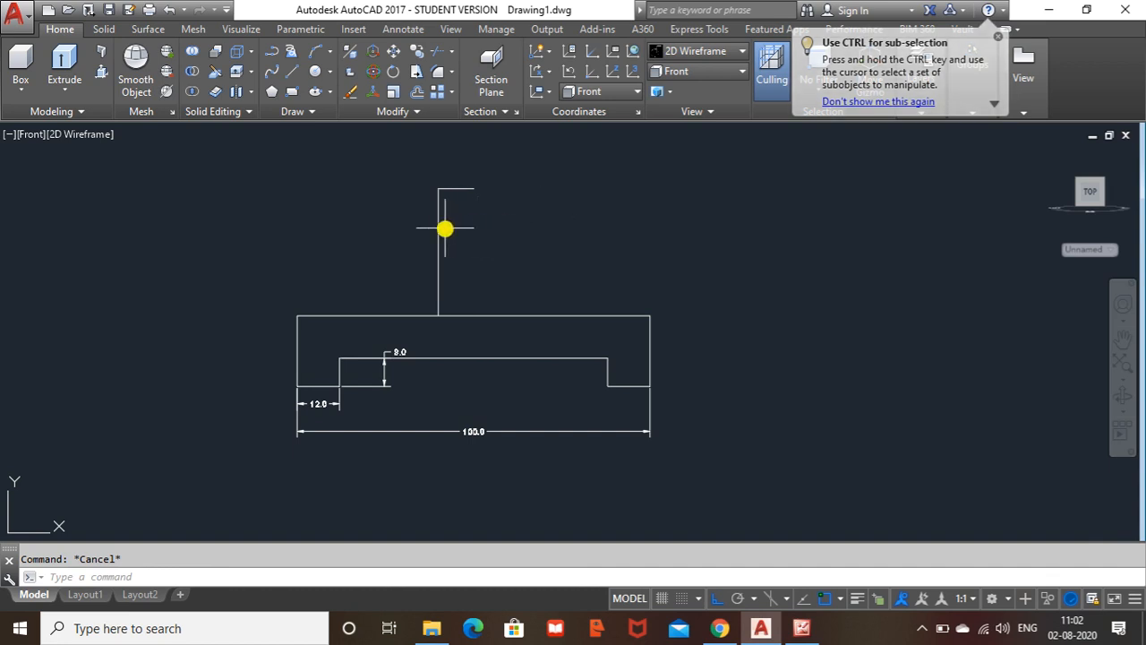
pyautogui.click(463, 174)
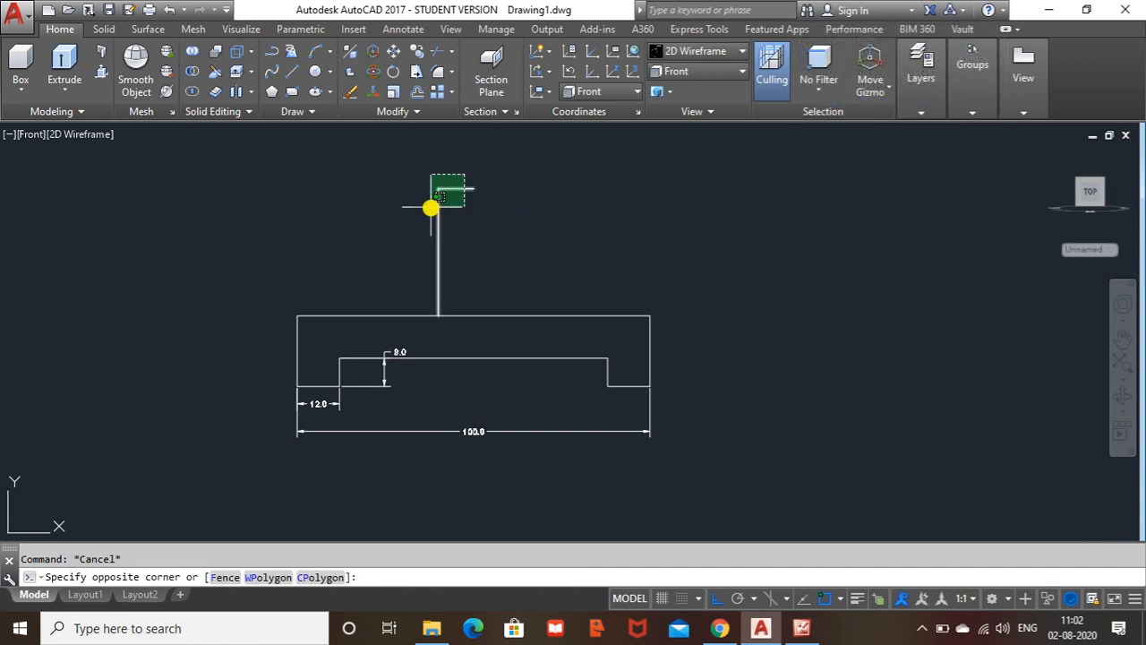
pyautogui.click(425, 213)
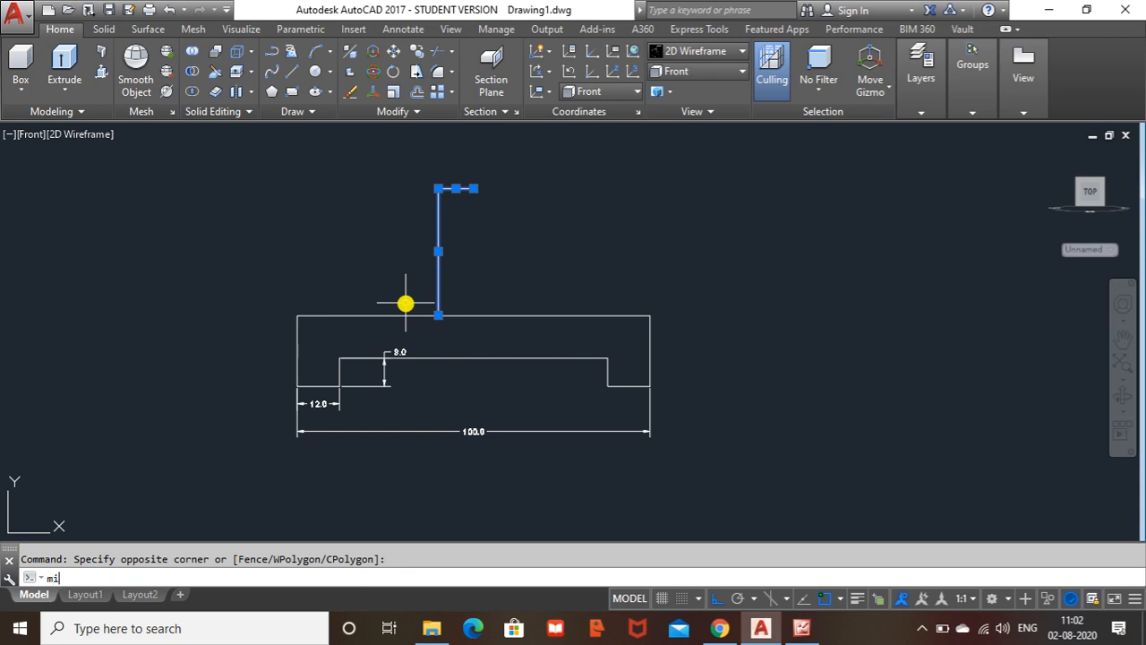
pyautogui.press('Return')
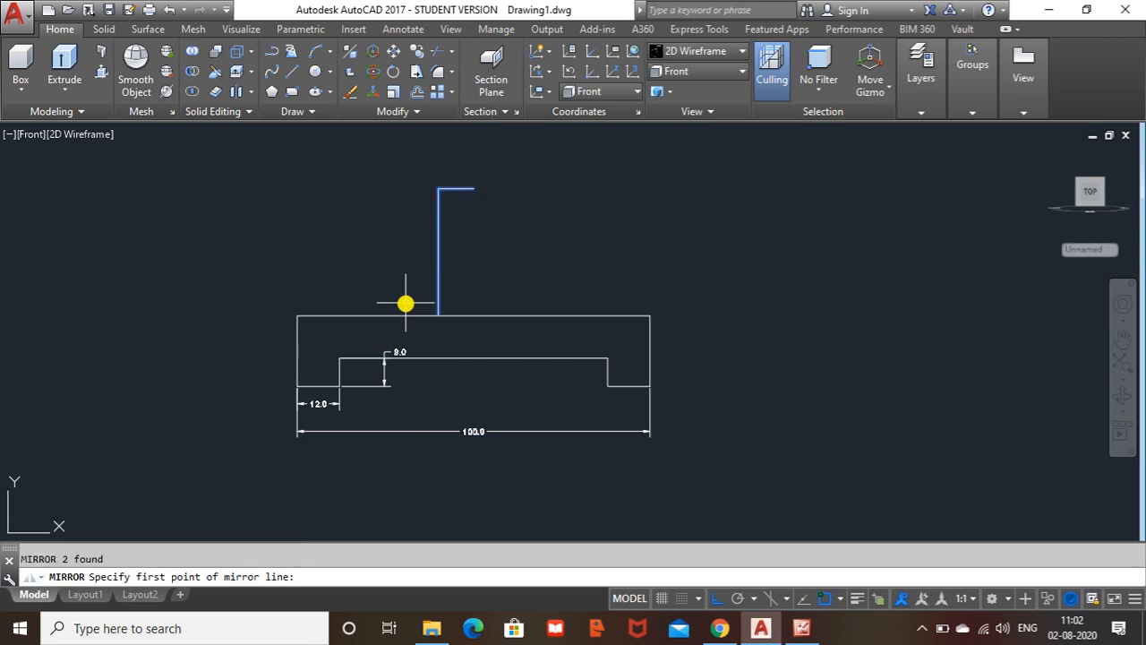
pyautogui.click(475, 188)
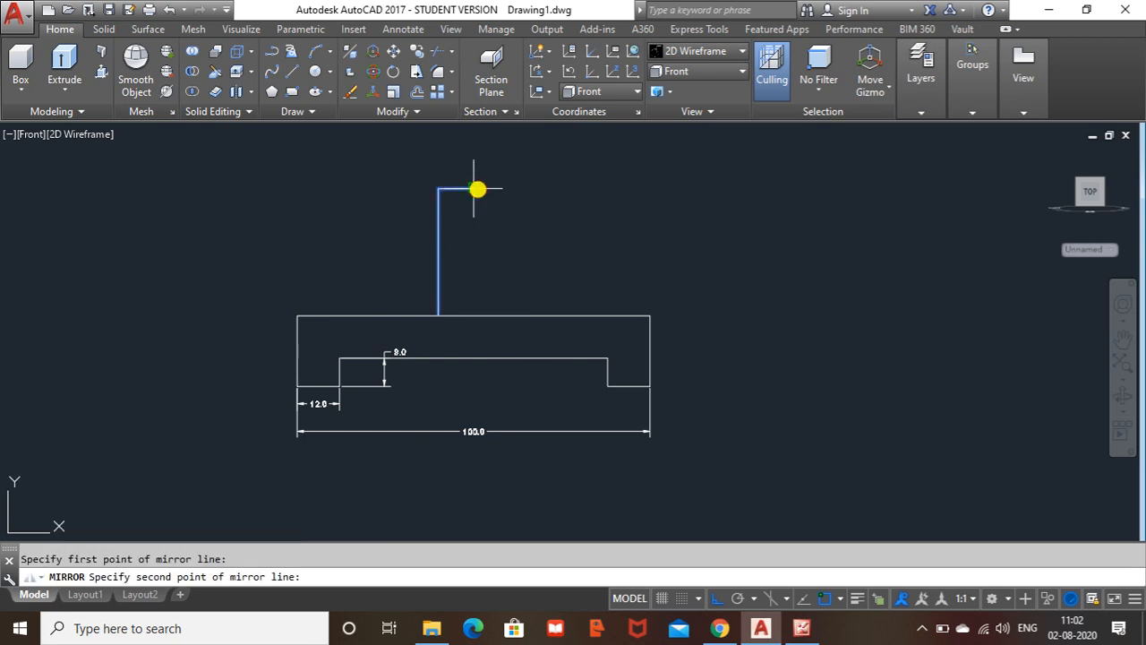
pyautogui.click(473, 313)
pyautogui.press('Escape')
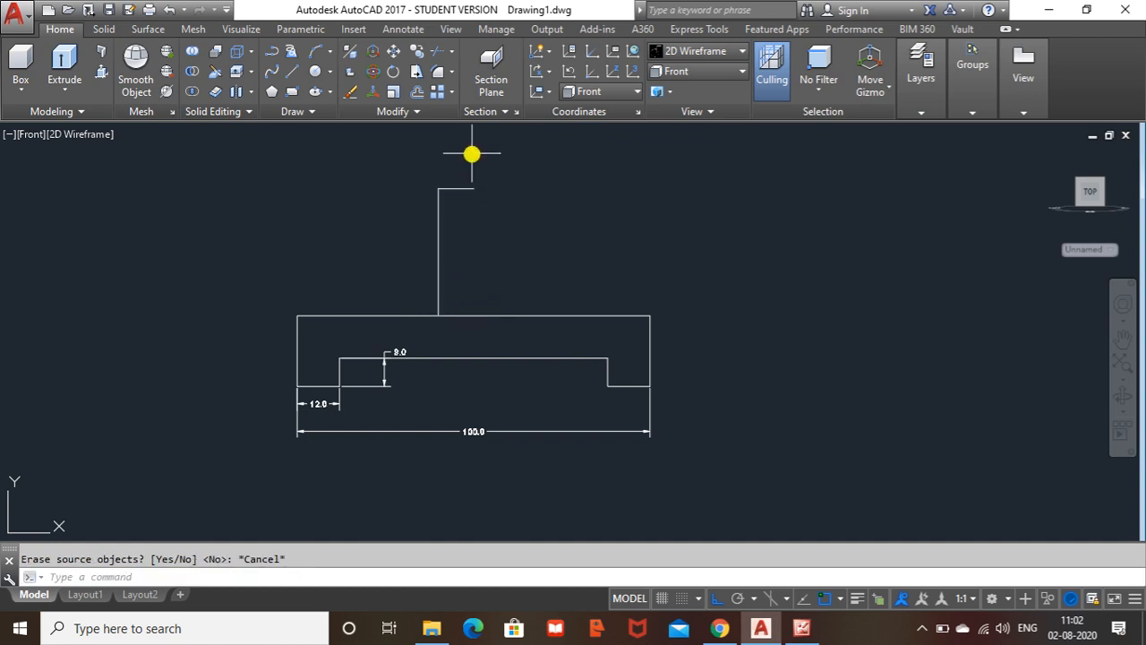
# Mirror the upright's vertical line and short top line about the vertical axis through the top line's right end, keeping the source objects
pyautogui.write('mi')
pyautogui.press('Return')
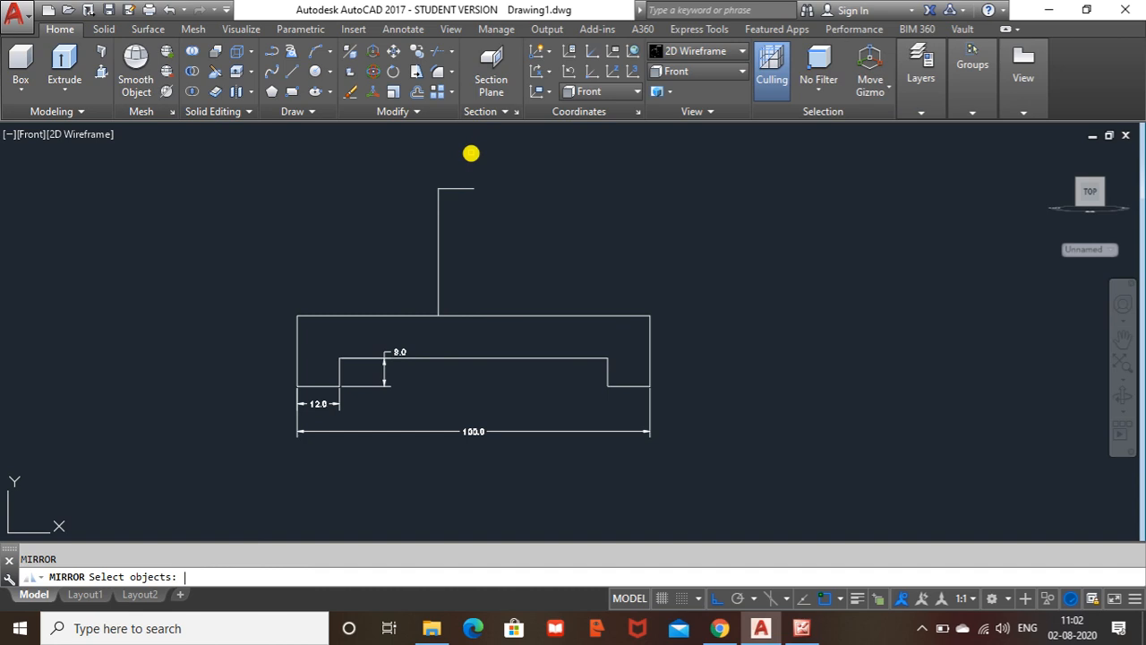
pyautogui.click(509, 161)
pyautogui.click(426, 224)
pyautogui.press('Return')
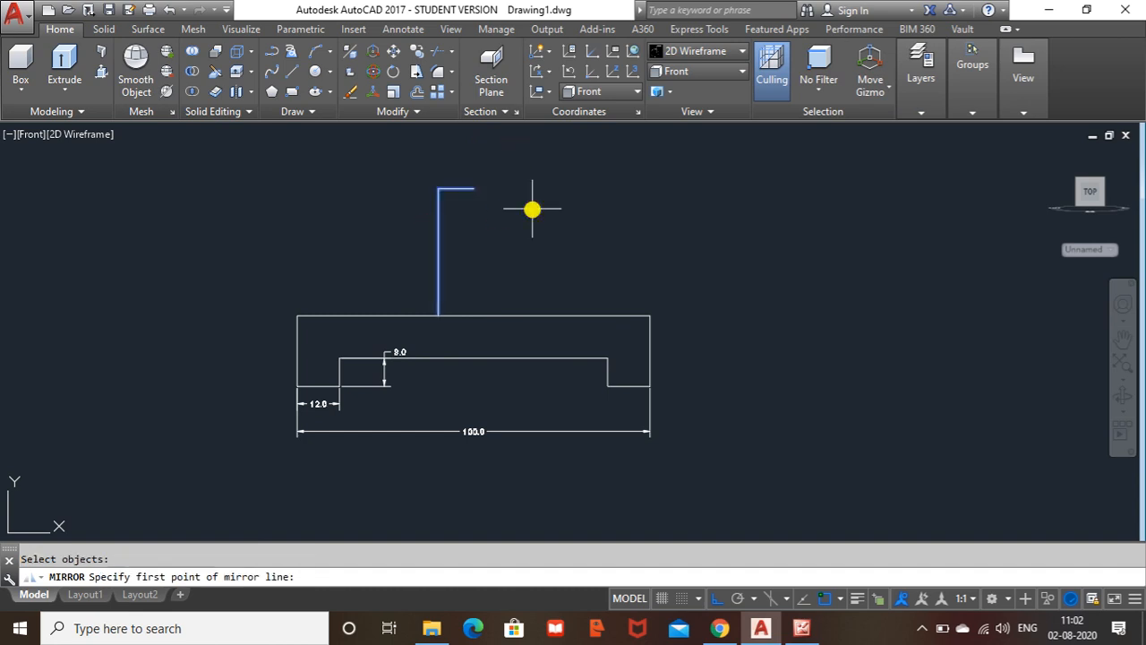
pyautogui.click(475, 190)
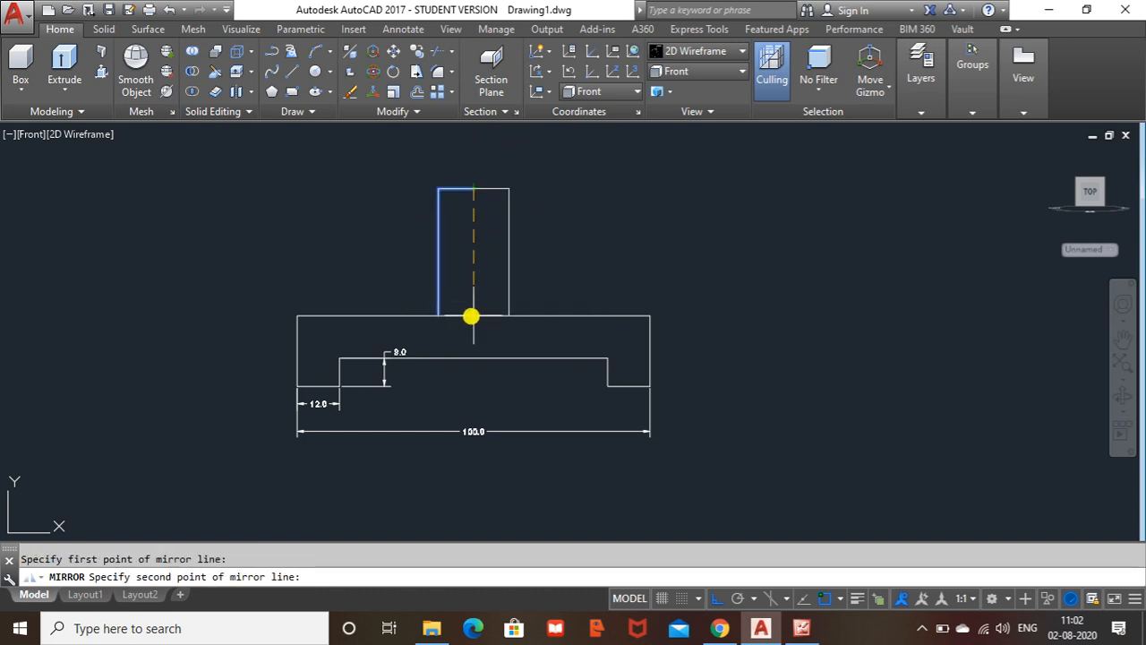
pyautogui.click(471, 315)
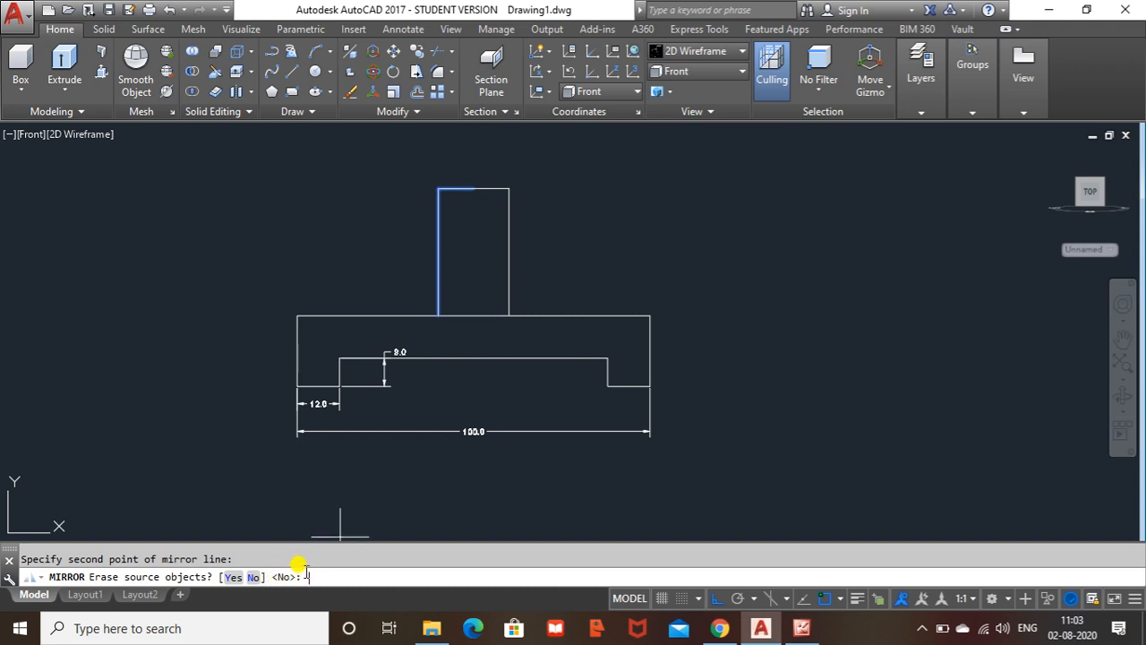
pyautogui.press('Return')
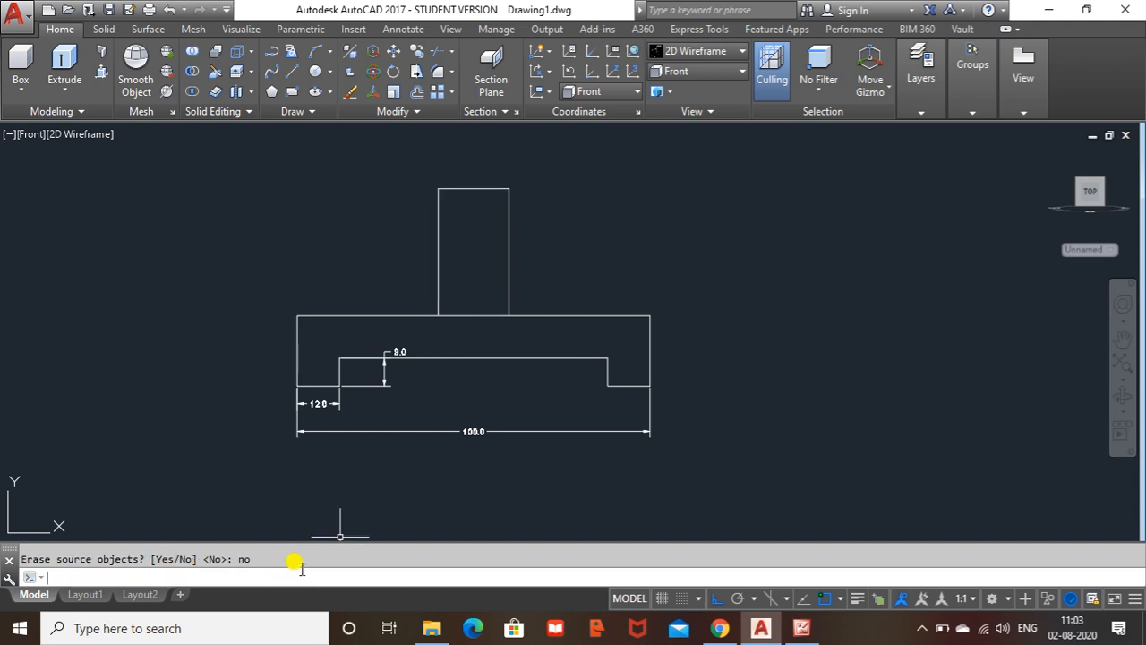
# Trim away the part of the base's top edge between the two upright lines, using all objects as cutting edges
pyautogui.press('Escape')
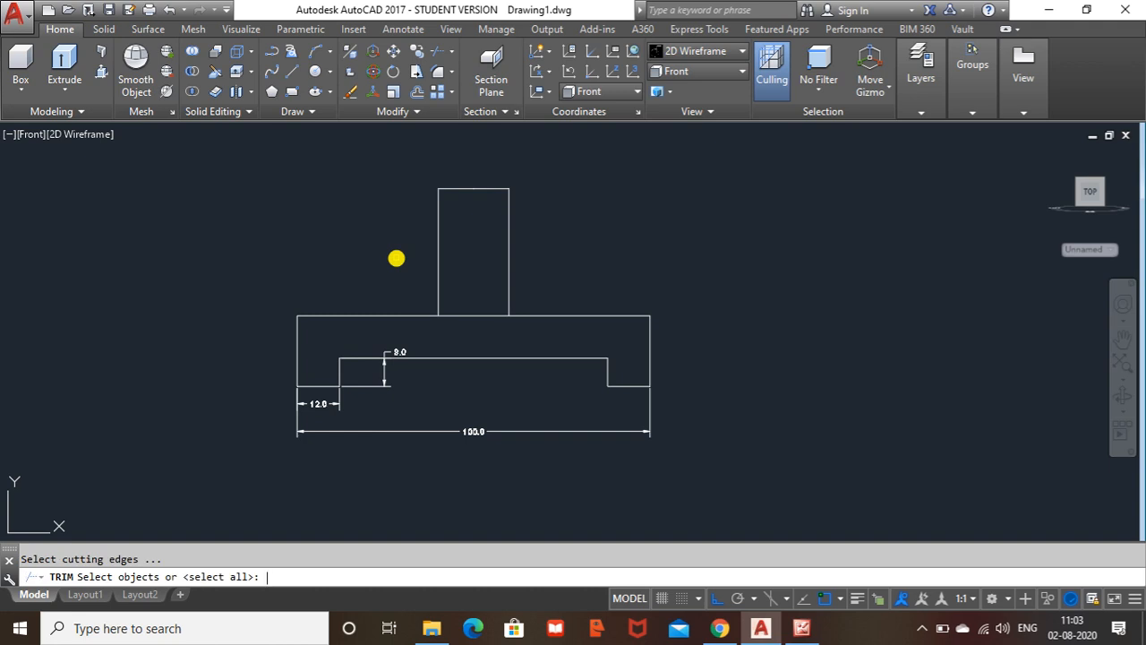
pyautogui.press('Return')
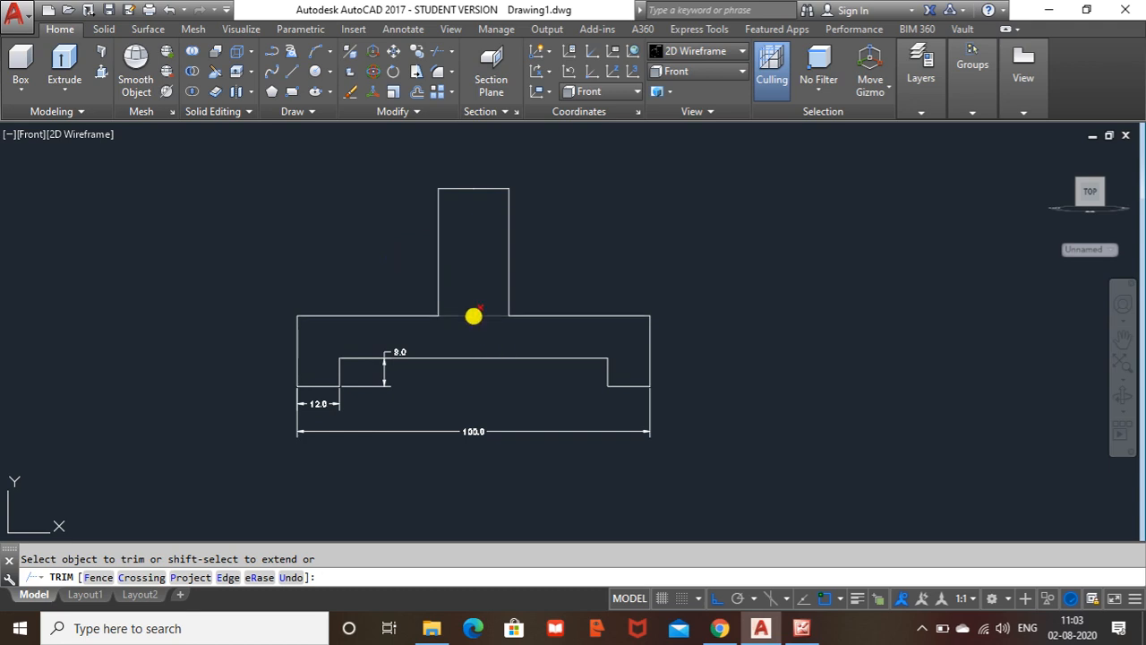
pyautogui.press('Escape')
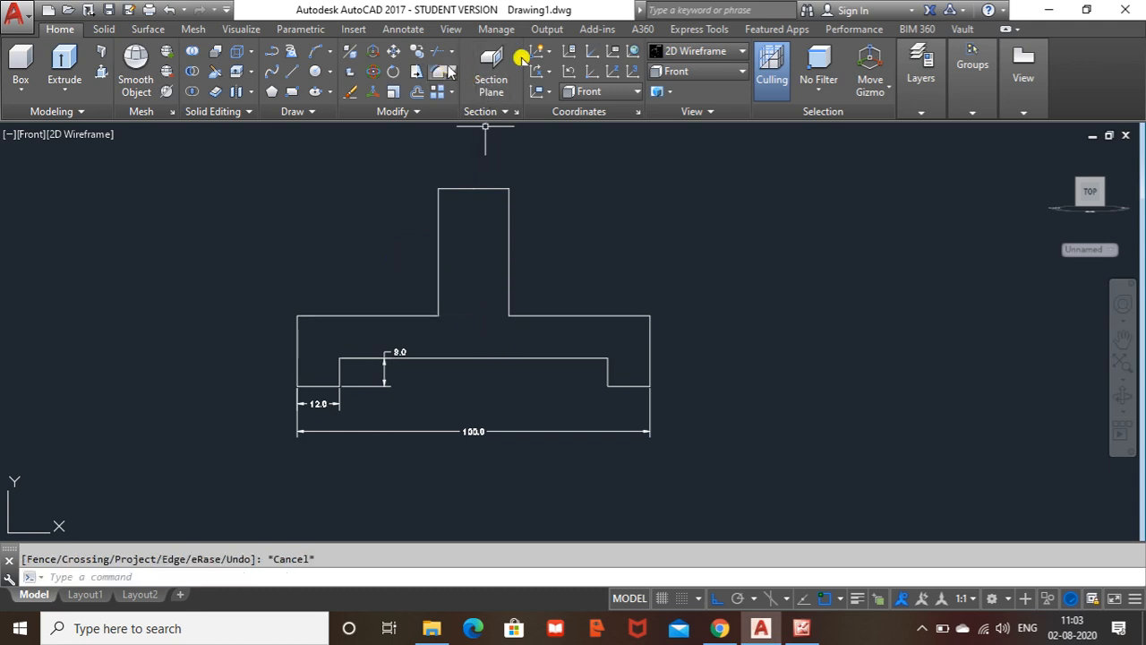
# Add a linear dimension for the upright's width above its top edge
pyautogui.click(401, 29)
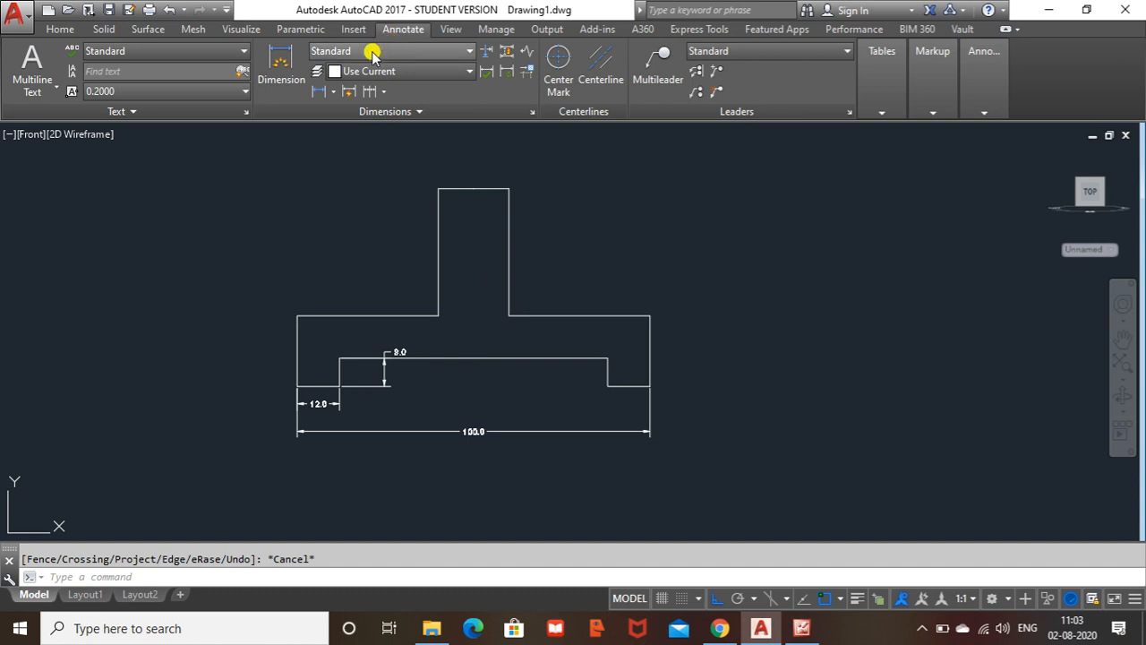
pyautogui.click(318, 94)
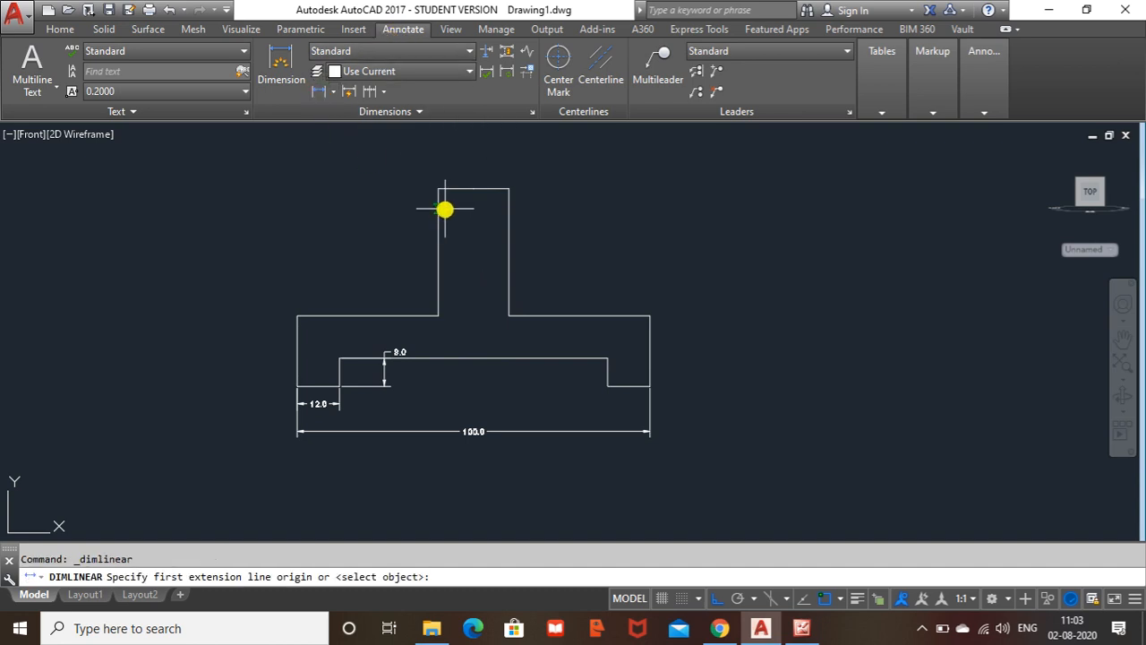
pyautogui.click(438, 189)
pyautogui.click(513, 191)
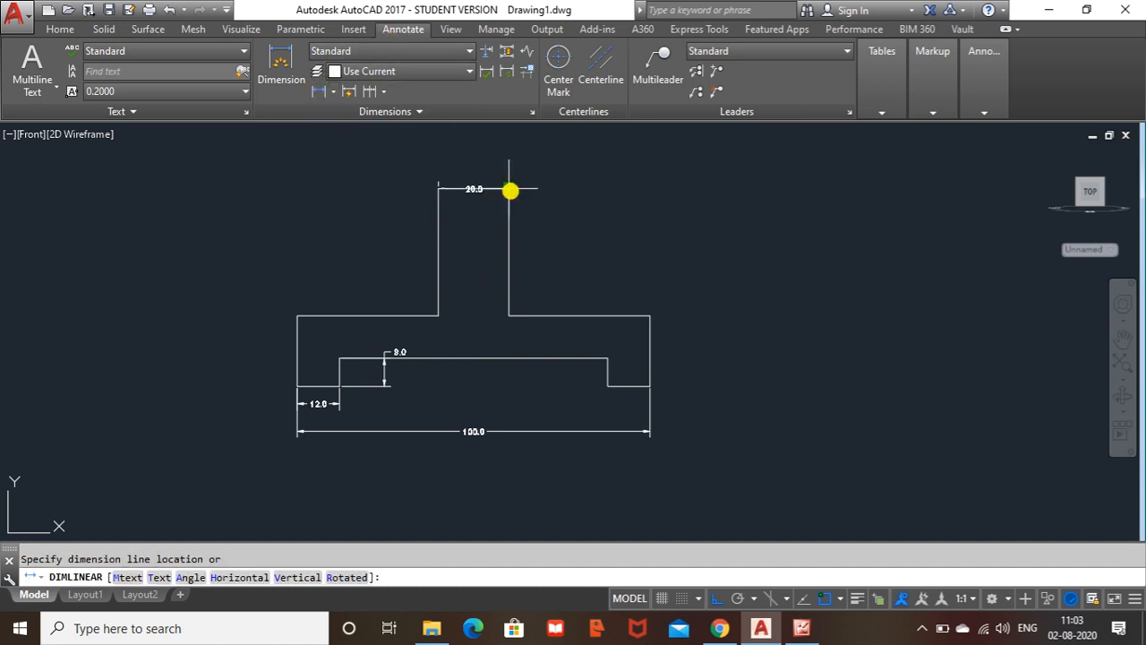
pyautogui.click(499, 169)
# Add a vertical dimension for the upright's height to the right of its right edge
pyautogui.click(281, 62)
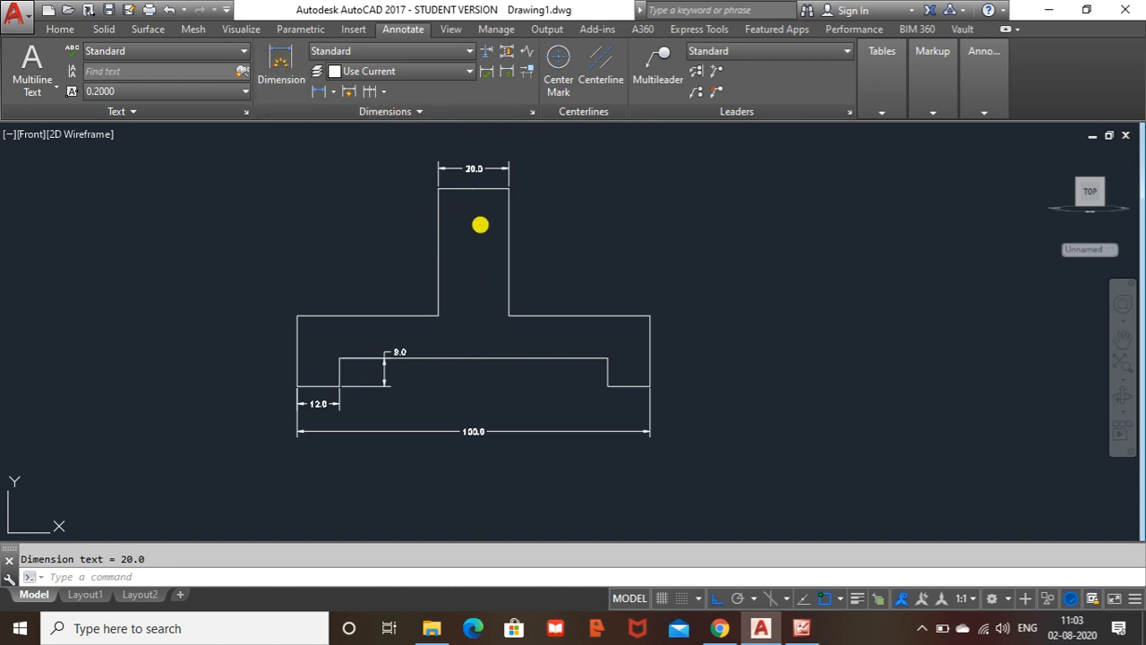
pyautogui.click(509, 189)
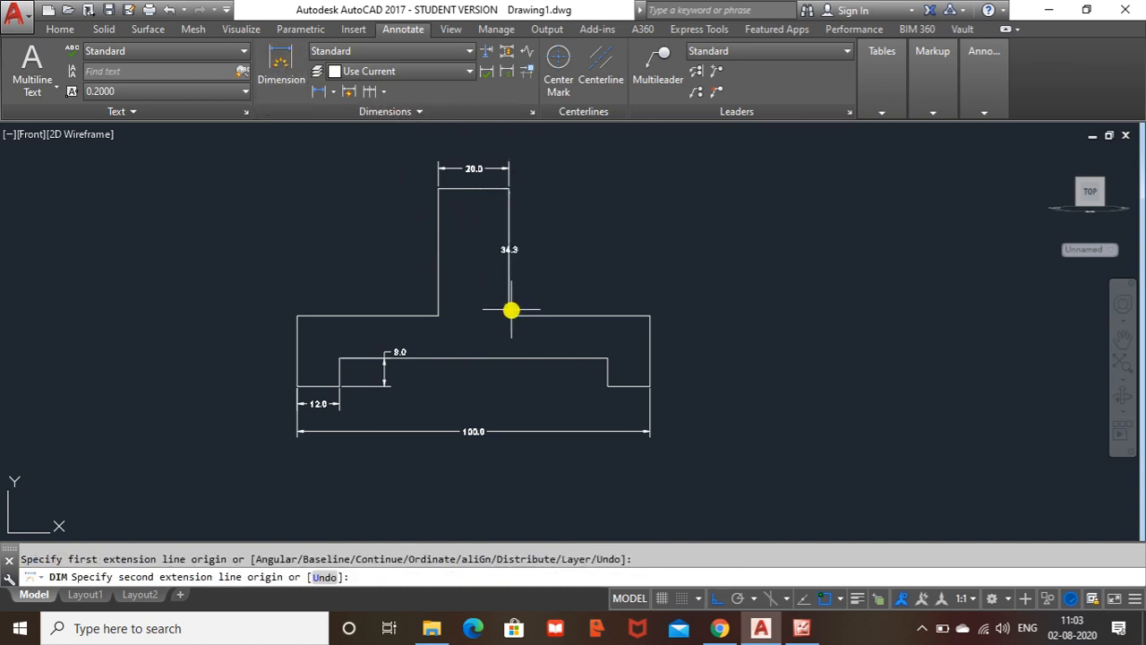
pyautogui.click(509, 315)
pyautogui.click(552, 294)
pyautogui.scroll(5, 527, 312)
pyautogui.scroll(-5, 527, 296)
pyautogui.press('Escape')
# Delete all dimensions from the profile: the upright's height and width, the recess depth, the foot width and the overall length
pyautogui.click(552, 260)
pyautogui.press('Delete')
pyautogui.click(480, 168)
pyautogui.press('Delete')
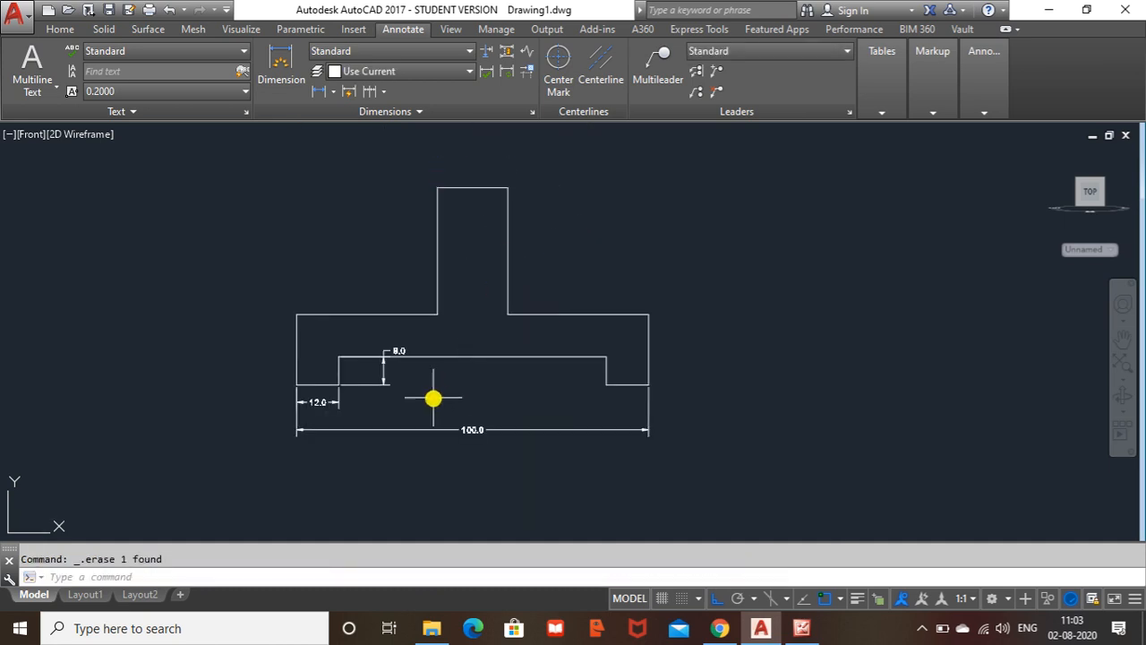
pyautogui.click(384, 385)
pyautogui.press('Delete')
pyautogui.click(328, 401)
pyautogui.press('Delete')
pyautogui.click(363, 430)
pyautogui.press('Delete')
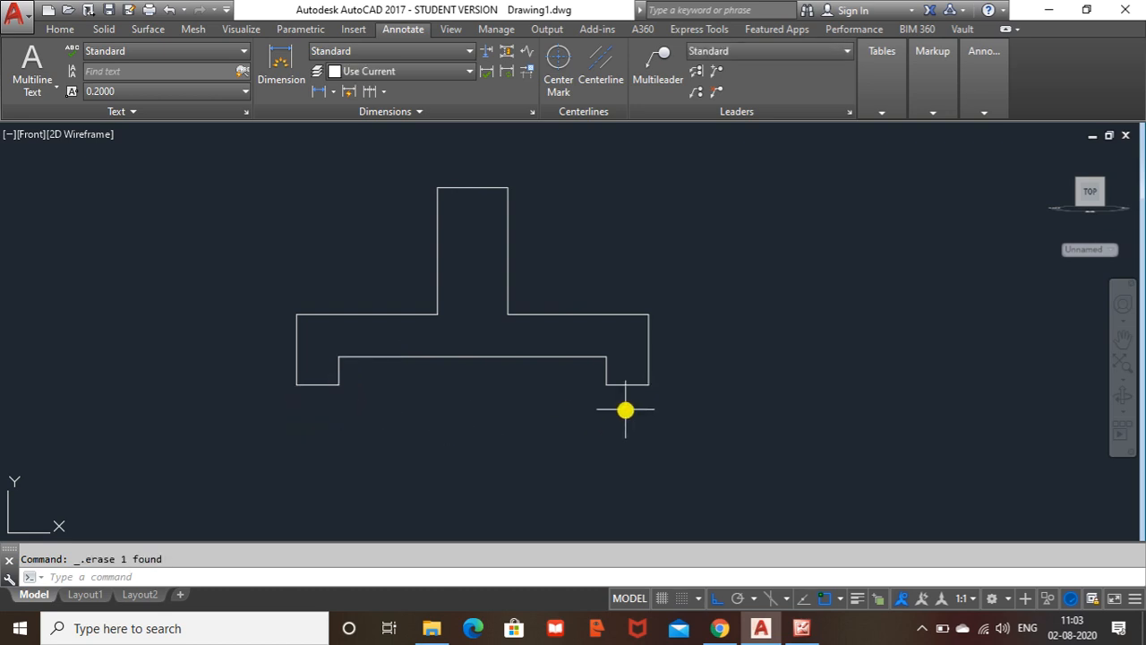
# Check the reference picture, return to AutoCAD and join all the profile's lines into a single polyline
pyautogui.click(60, 29)
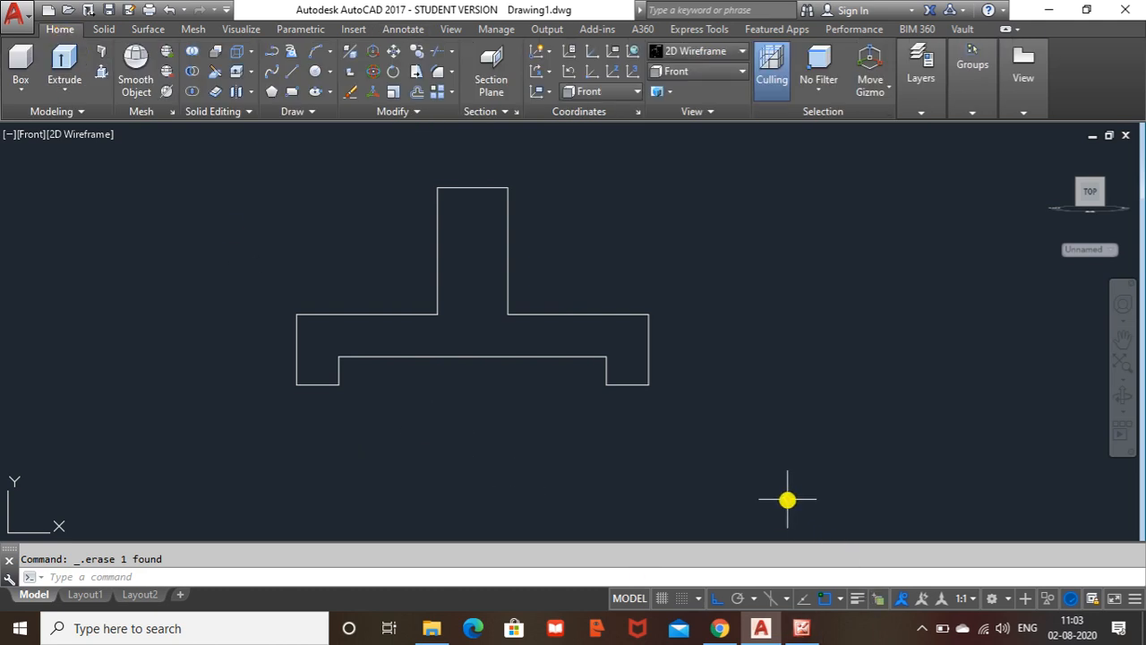
pyautogui.click(801, 630)
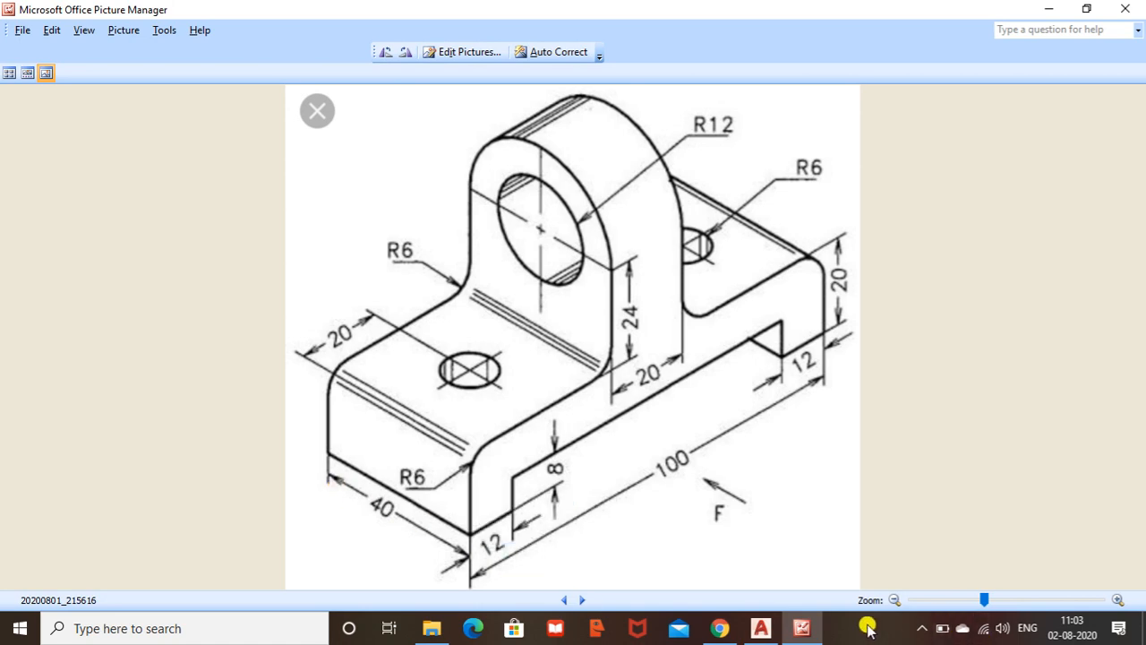
pyautogui.click(761, 629)
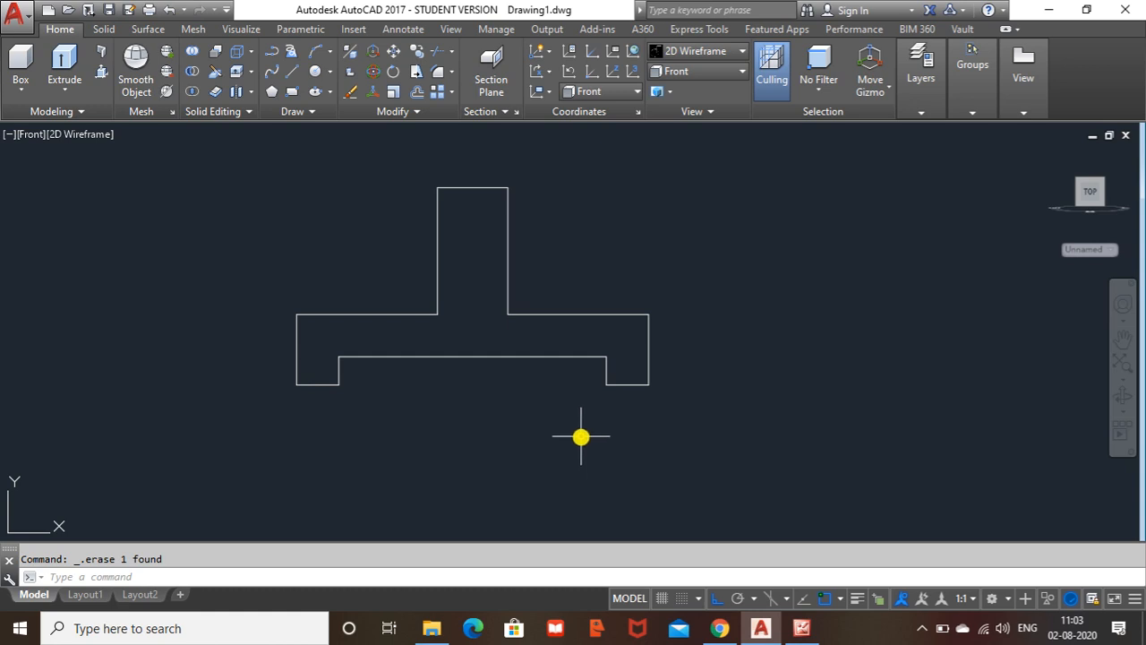
pyautogui.write('join')
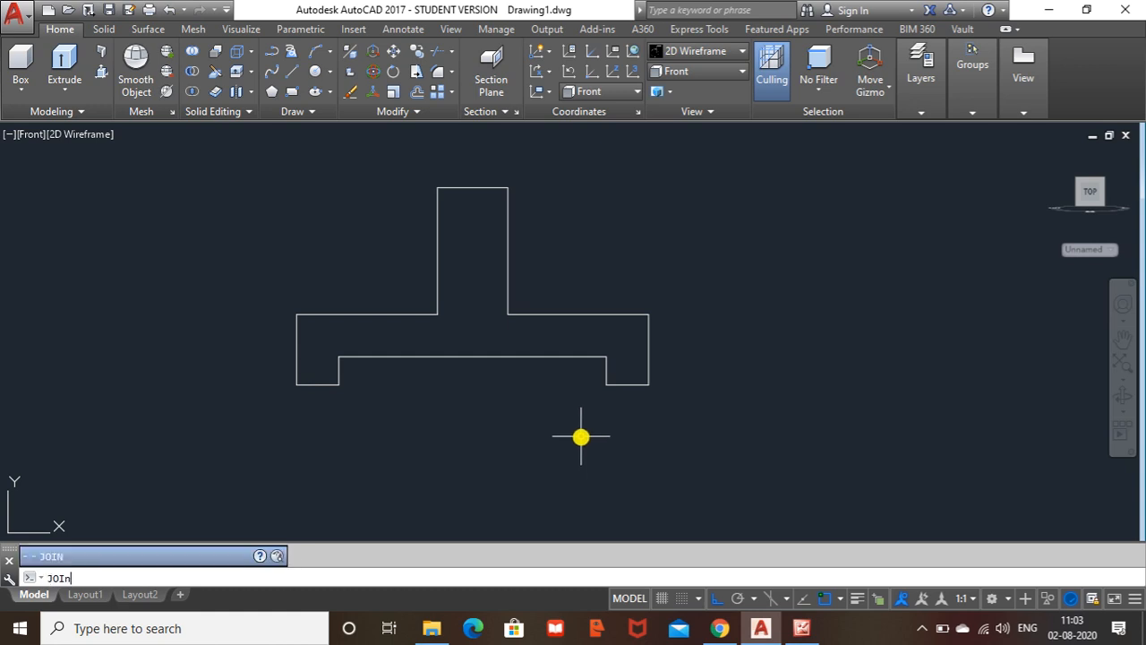
pyautogui.press('Return')
pyautogui.click(723, 152)
pyautogui.click(231, 430)
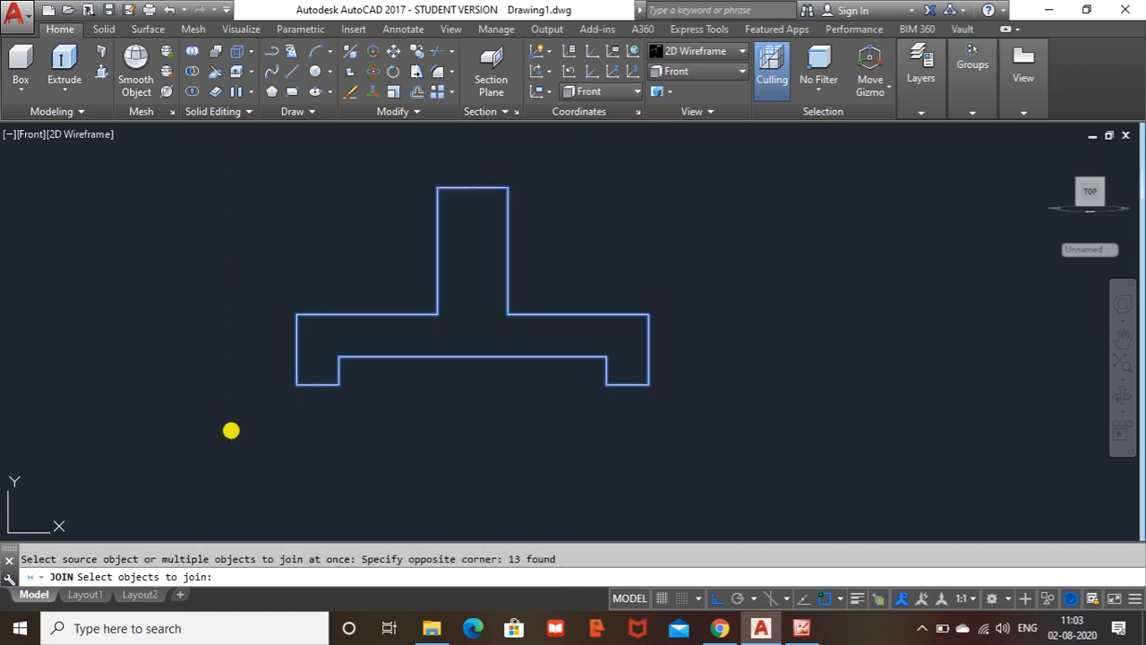
pyautogui.press('Return')
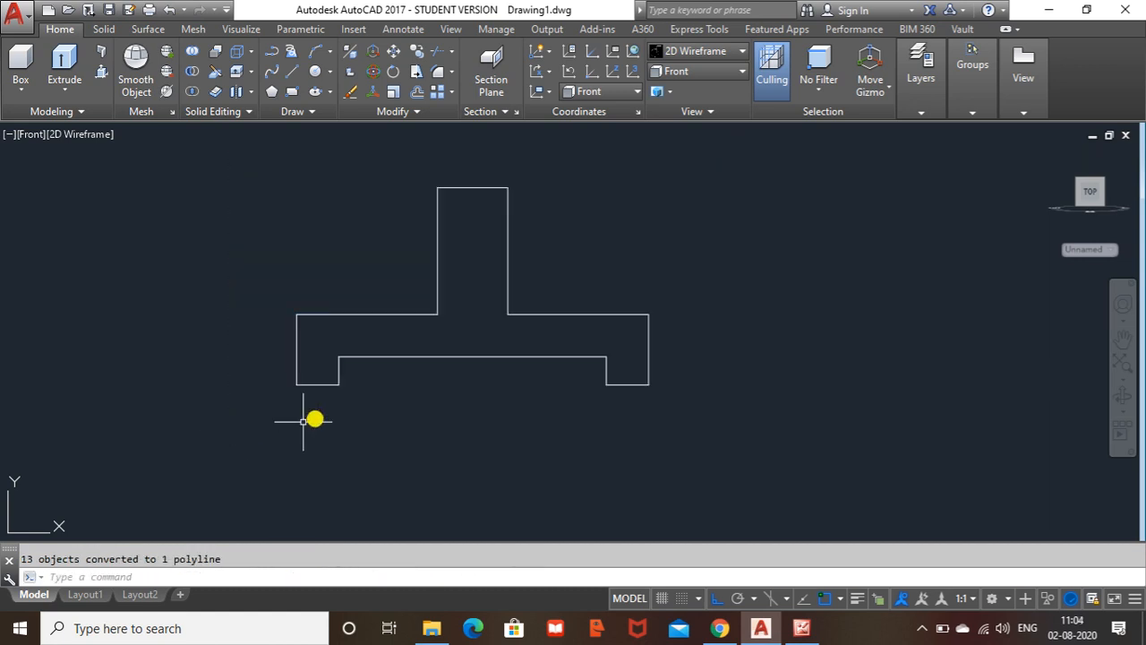
# Select the outline to check that it is one object, deselect it and switch the view to SW Isometric
pyautogui.click(424, 357)
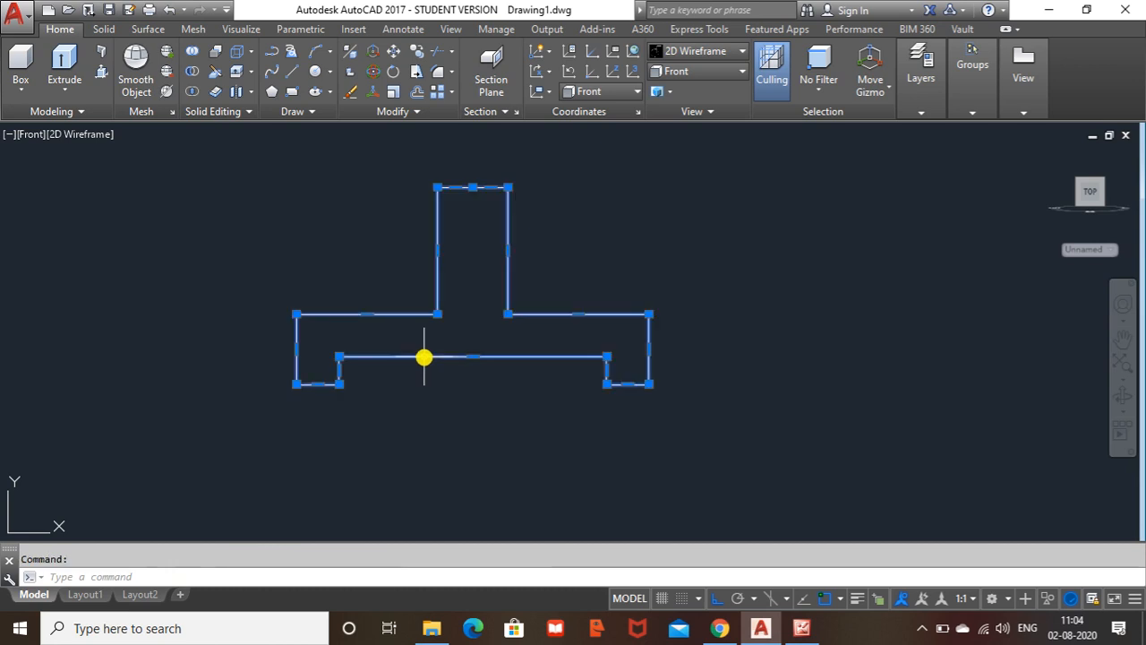
pyautogui.press('Escape')
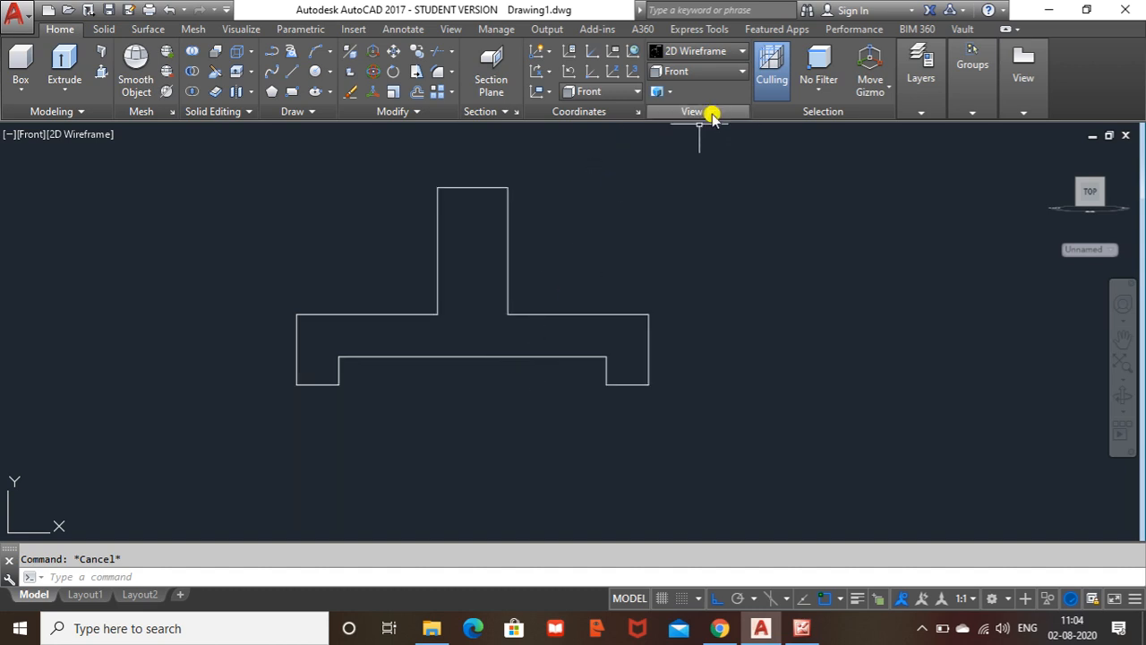
pyautogui.click(742, 71)
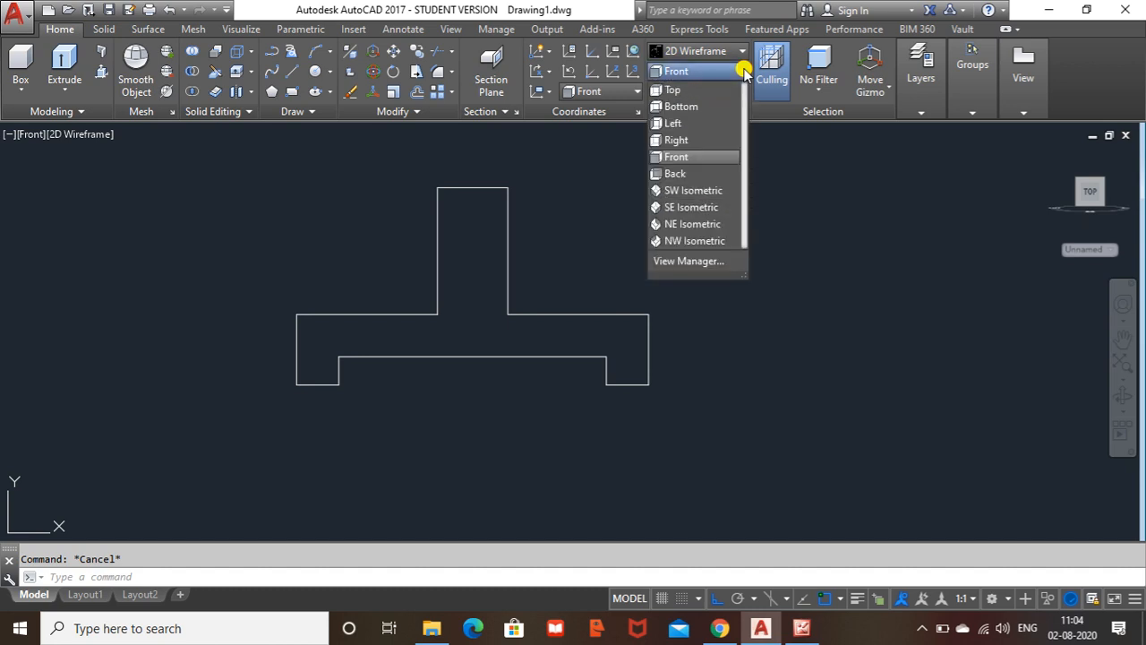
pyautogui.click(707, 192)
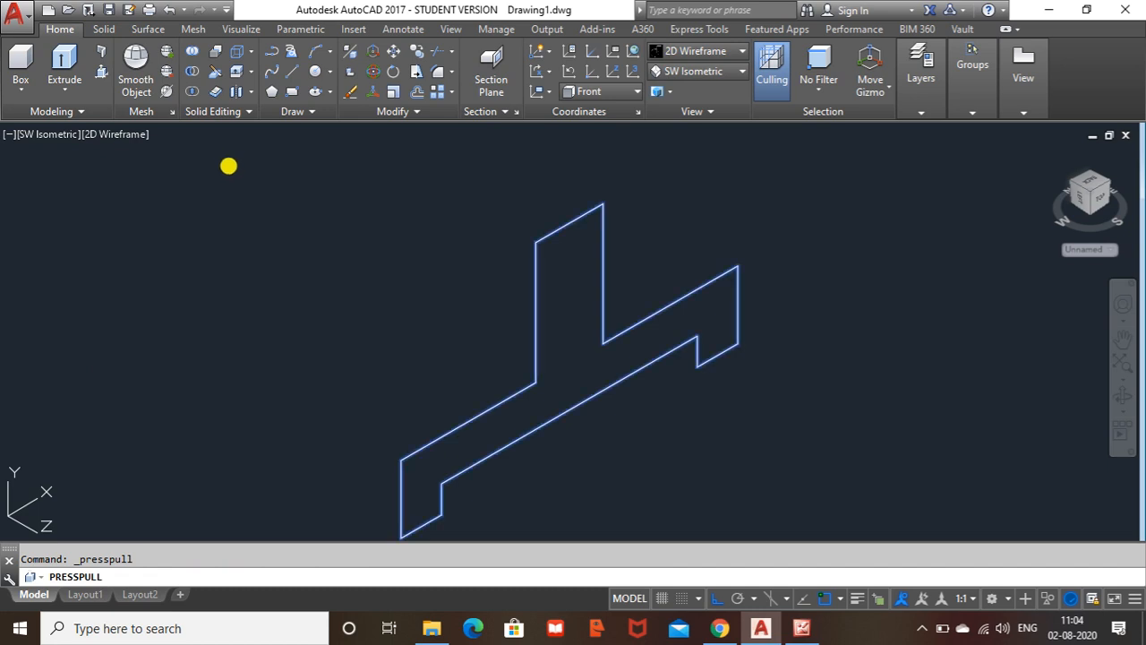
# Try to pull the profile into a solid with Presspull and undo the operation
pyautogui.scroll(-4, 543, 299)
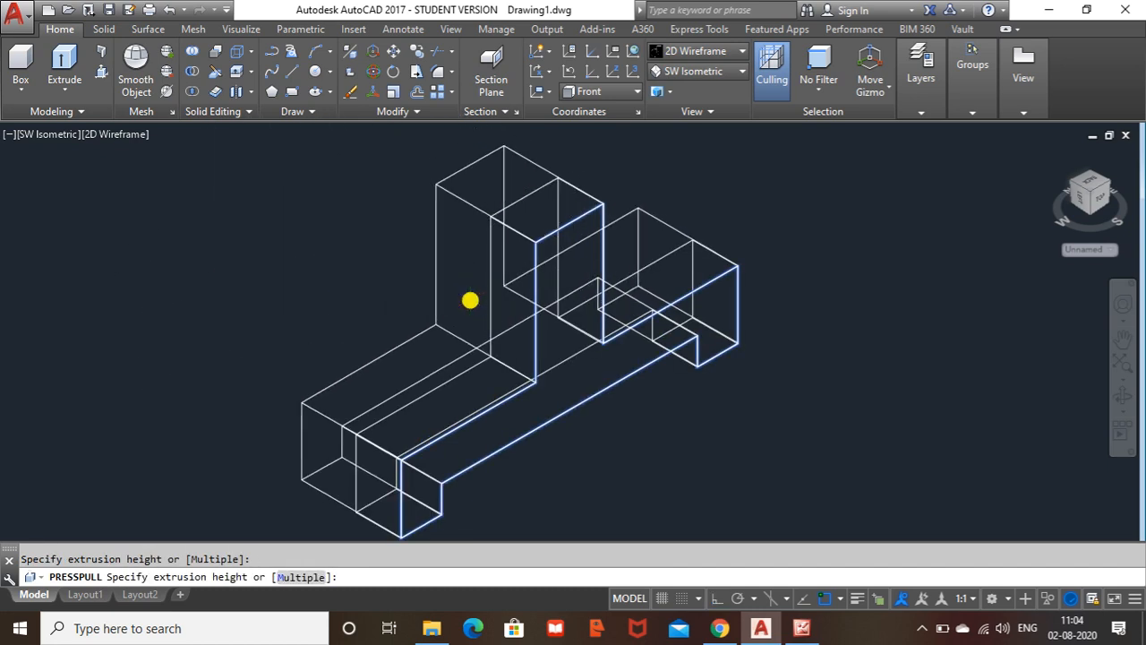
pyautogui.scroll(3, 469, 314)
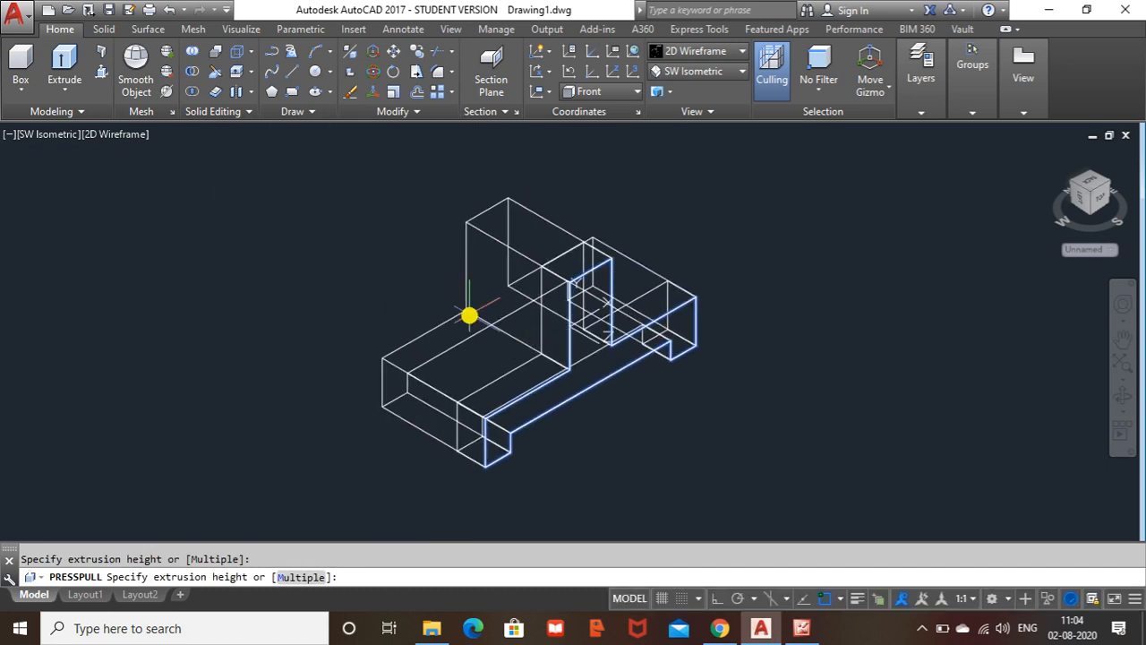
pyautogui.click(502, 427)
pyautogui.press('Escape')
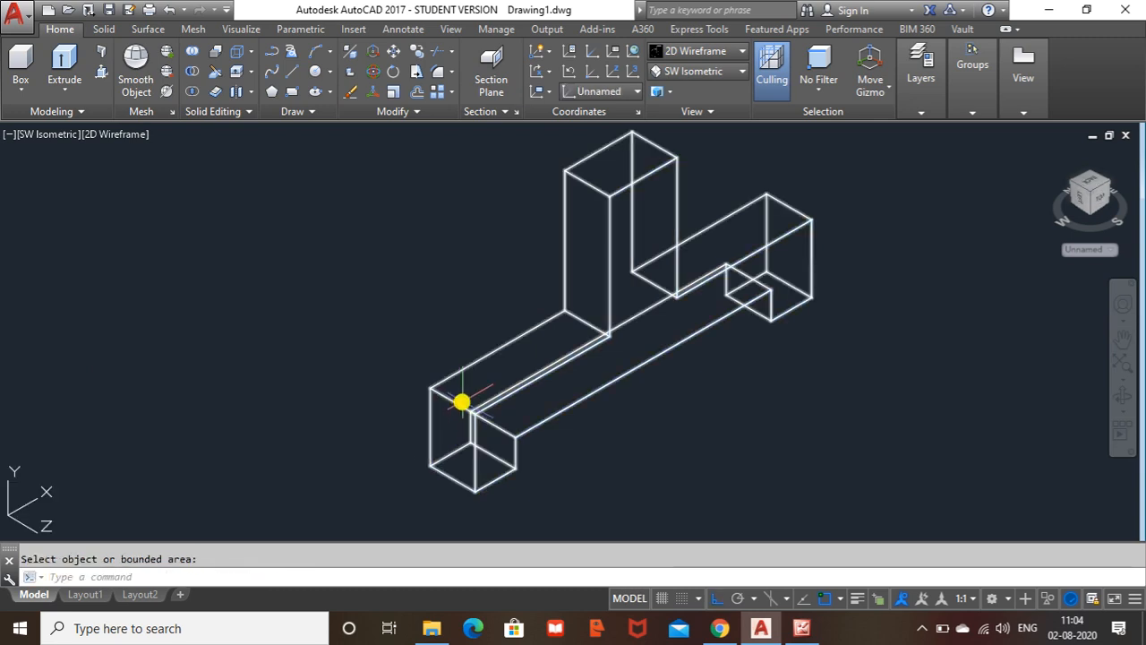
pyautogui.hotkey('ctrl', 'z')
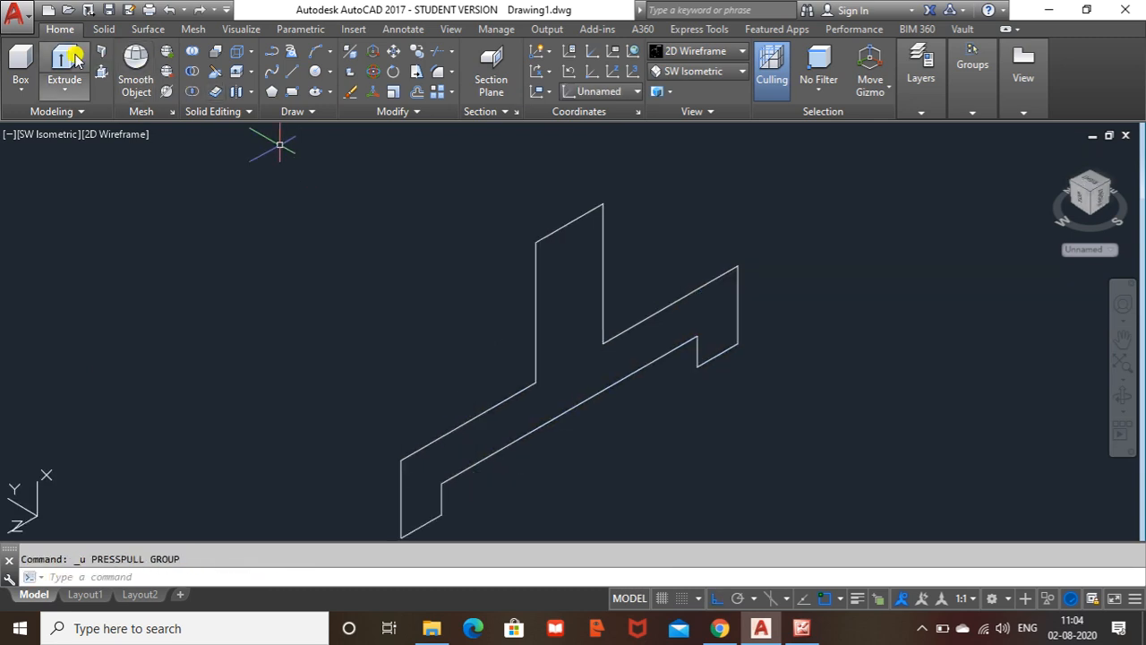
# Pull the closed bracket profile into a 40-unit-deep solid with Presspull
pyautogui.click(104, 75)
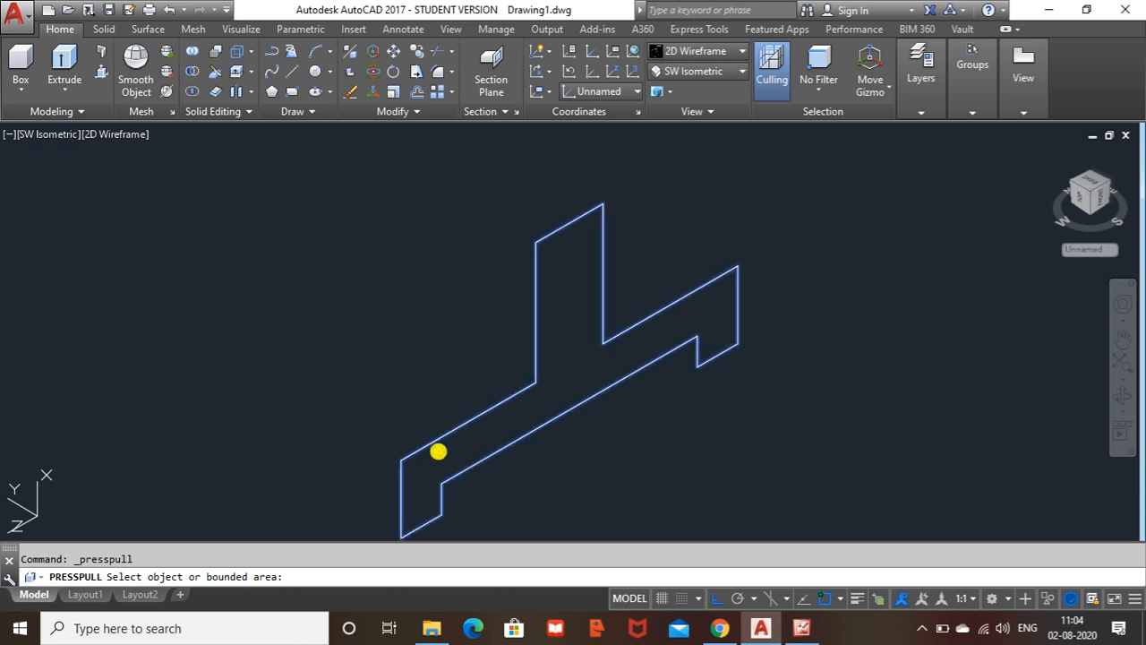
pyautogui.click(441, 438)
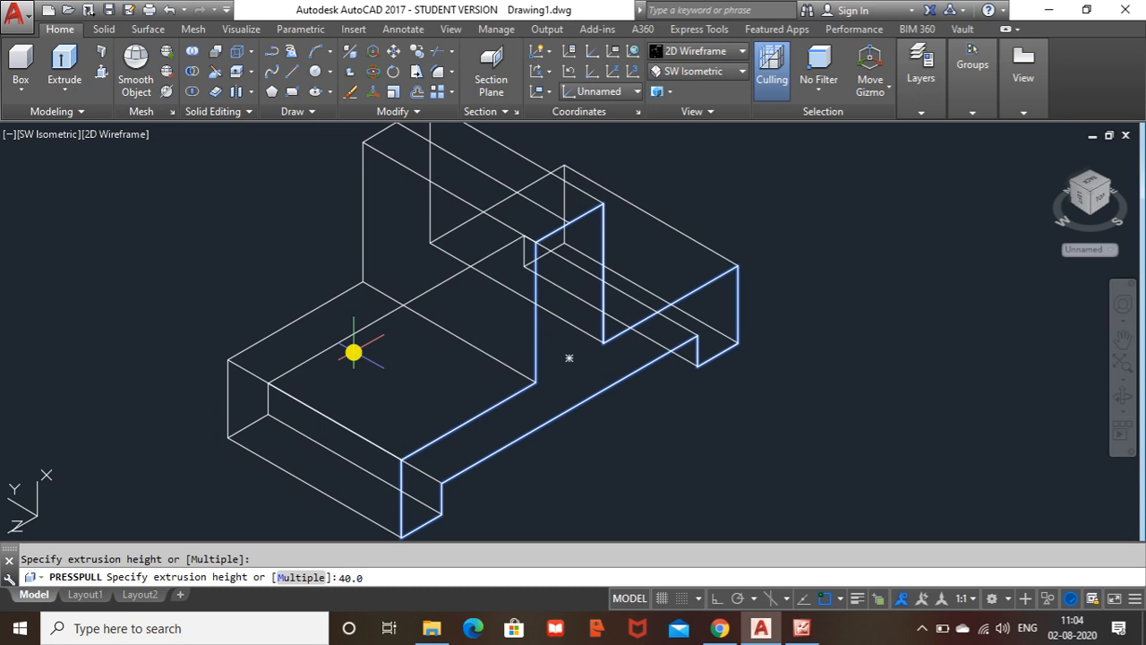
pyautogui.press('Return')
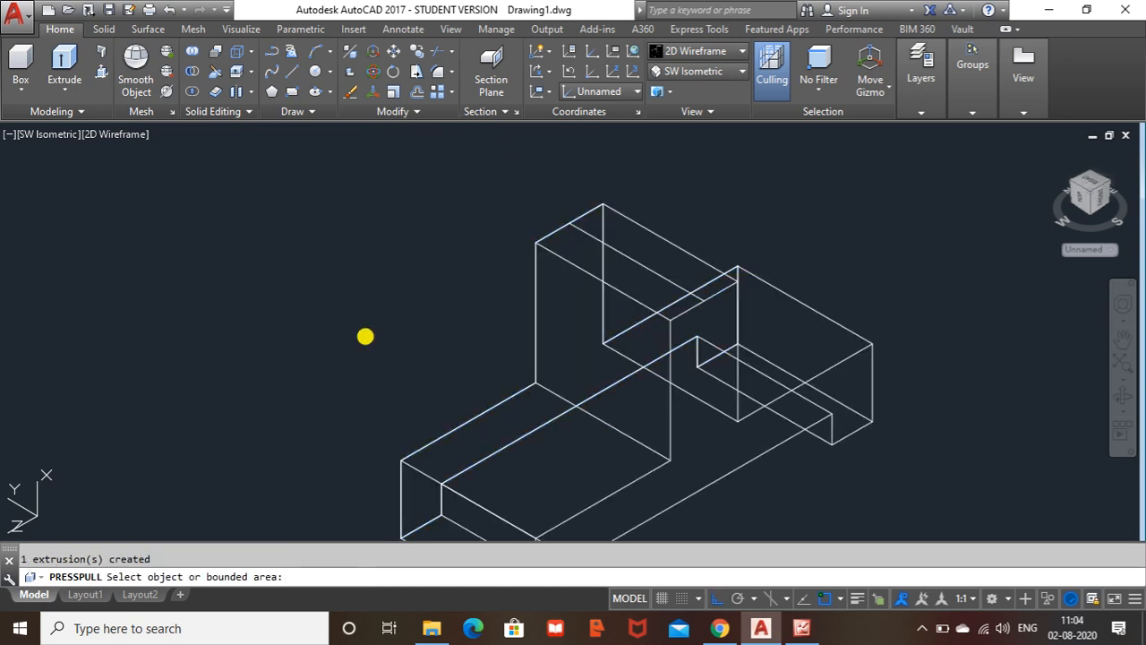
pyautogui.moveTo(381, 327); pyautogui.dragTo(258, 182, button='middle')
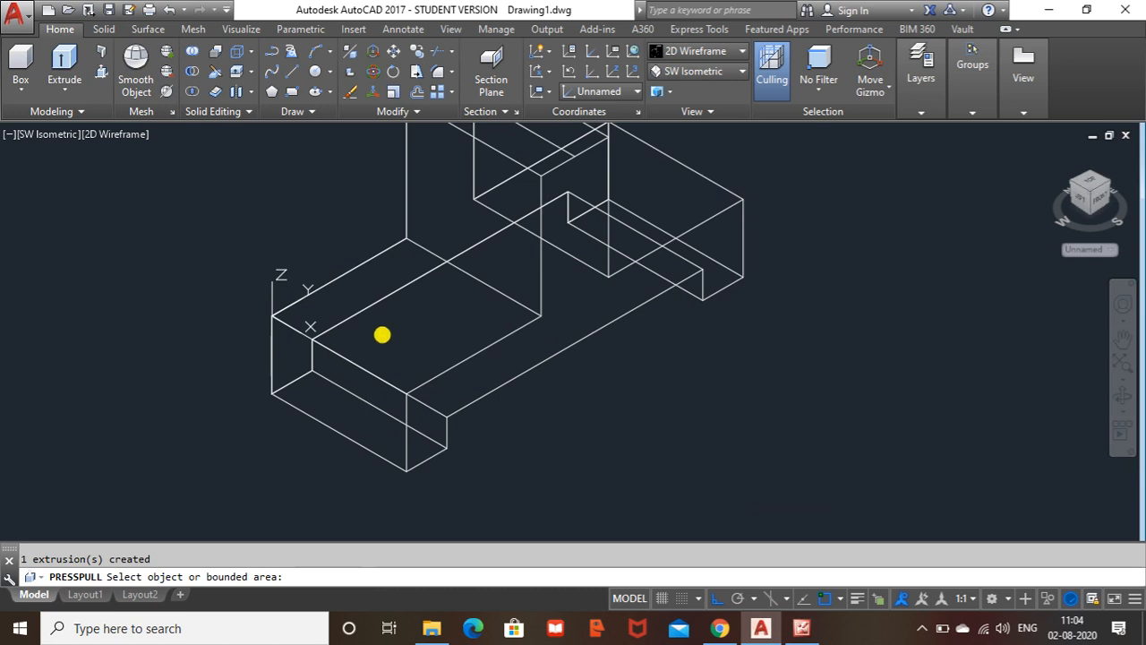
pyautogui.press('Return')
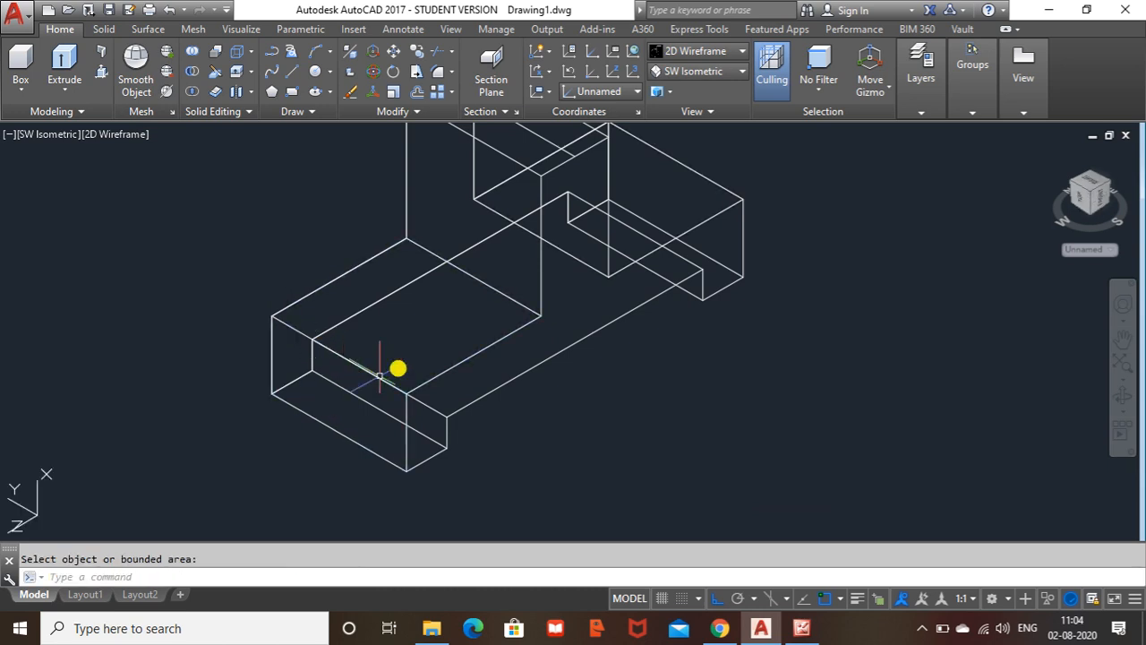
# Draw a construction line along the base's top from the midpoint of its left end edge to that of its right end edge
pyautogui.click(292, 72)
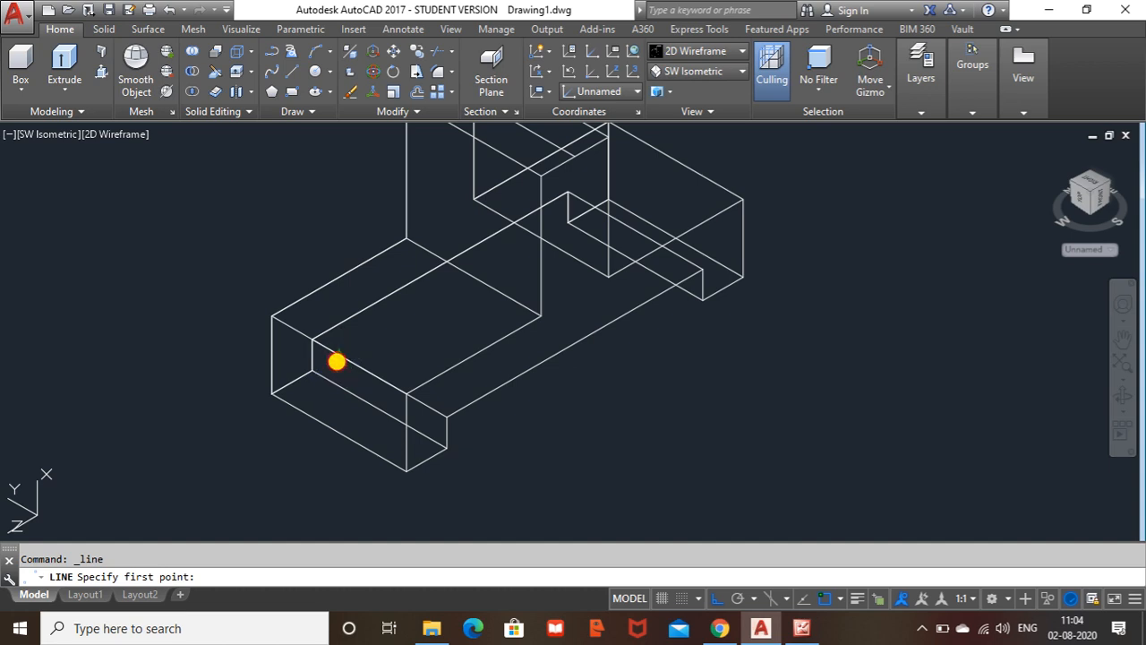
pyautogui.click(337, 360)
pyautogui.click(672, 160)
pyautogui.press('Escape')
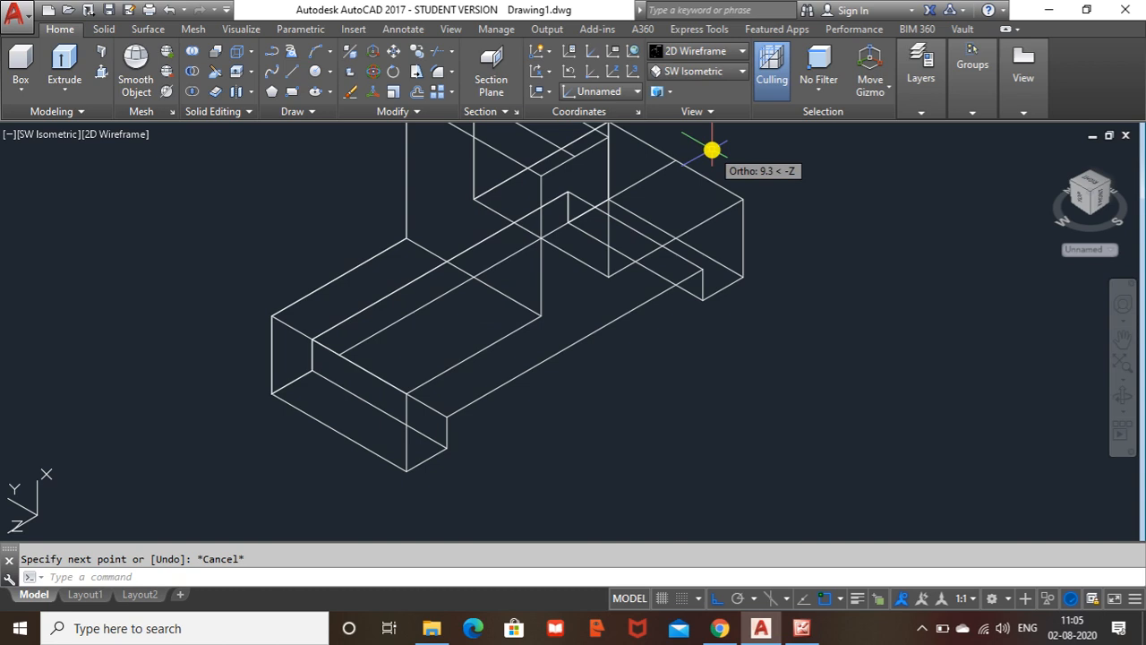
pyautogui.moveTo(686, 214); pyautogui.dragTo(714, 312, button='middle')
pyautogui.moveTo(644, 315); pyautogui.dragTo(642, 296, button='middle')
pyautogui.click(595, 306)
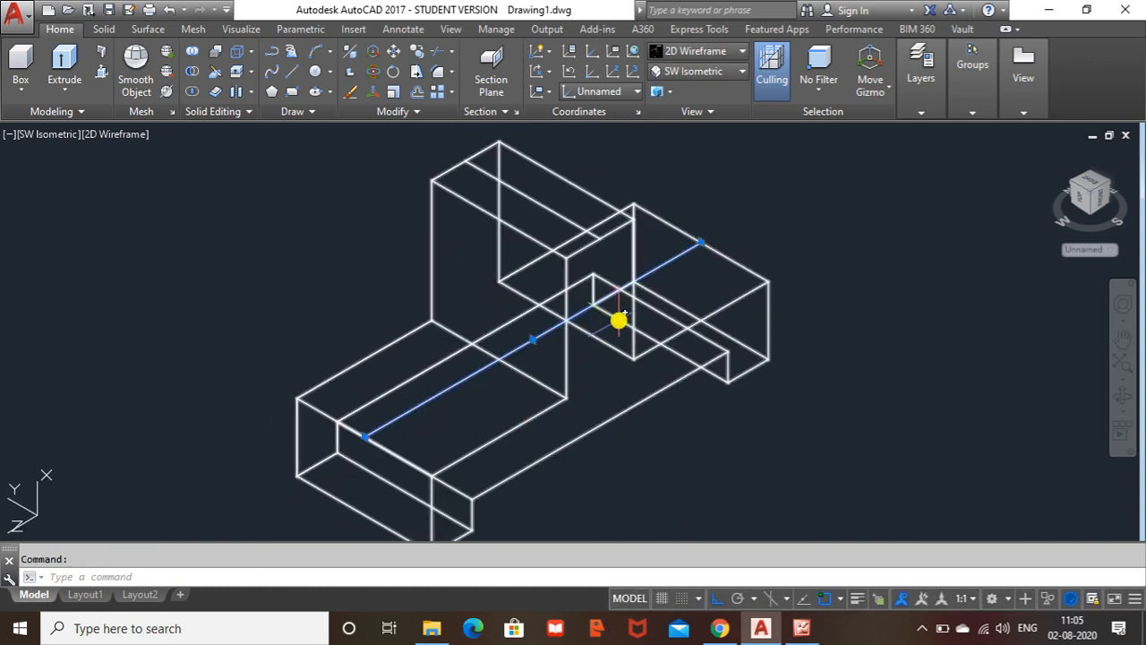
pyautogui.press('Escape')
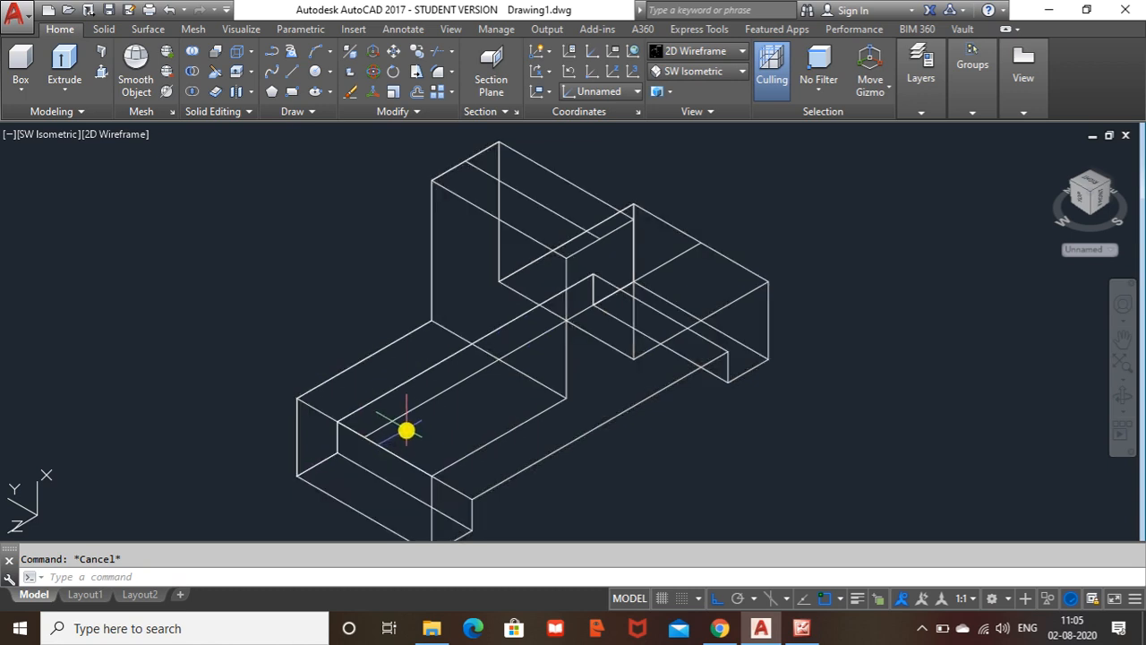
pyautogui.scroll(3, 427, 405)
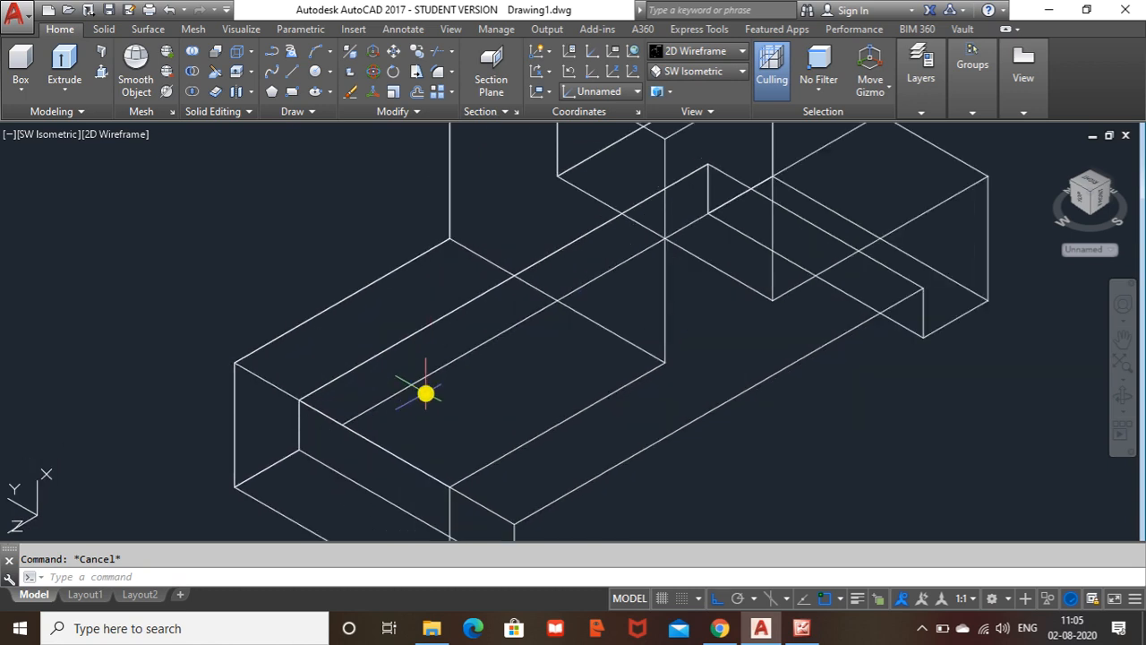
# Check the hole positions in the reference picture, return to AutoCAD and draw a 20-unit line inward from the left top edge's midpoint
pyautogui.click(806, 630)
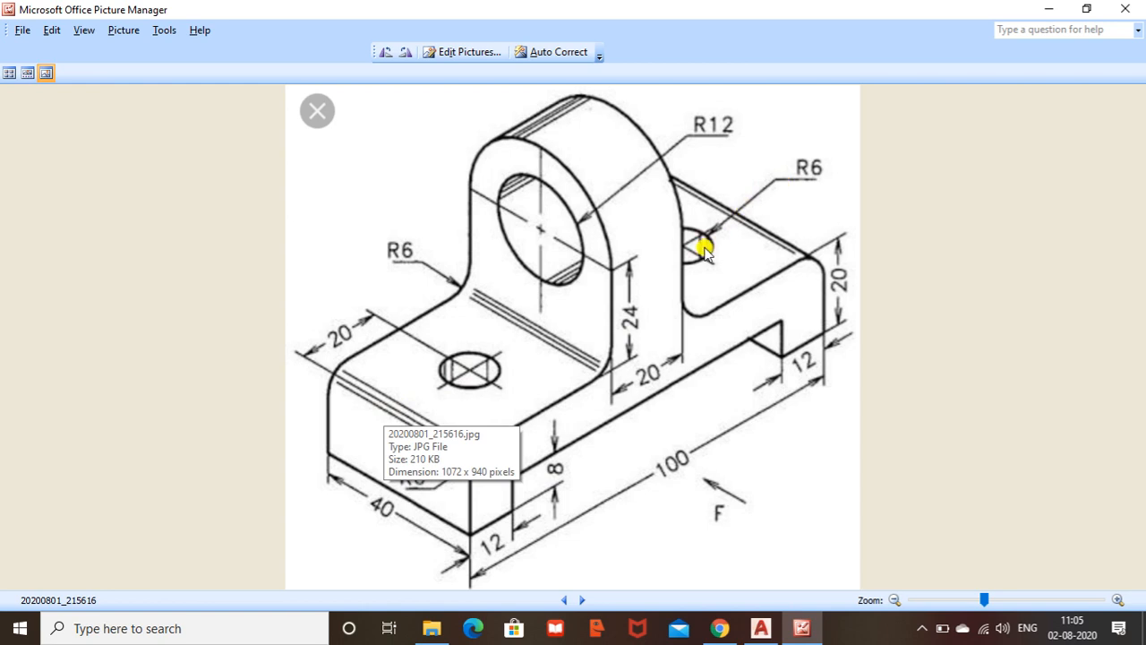
pyautogui.click(764, 631)
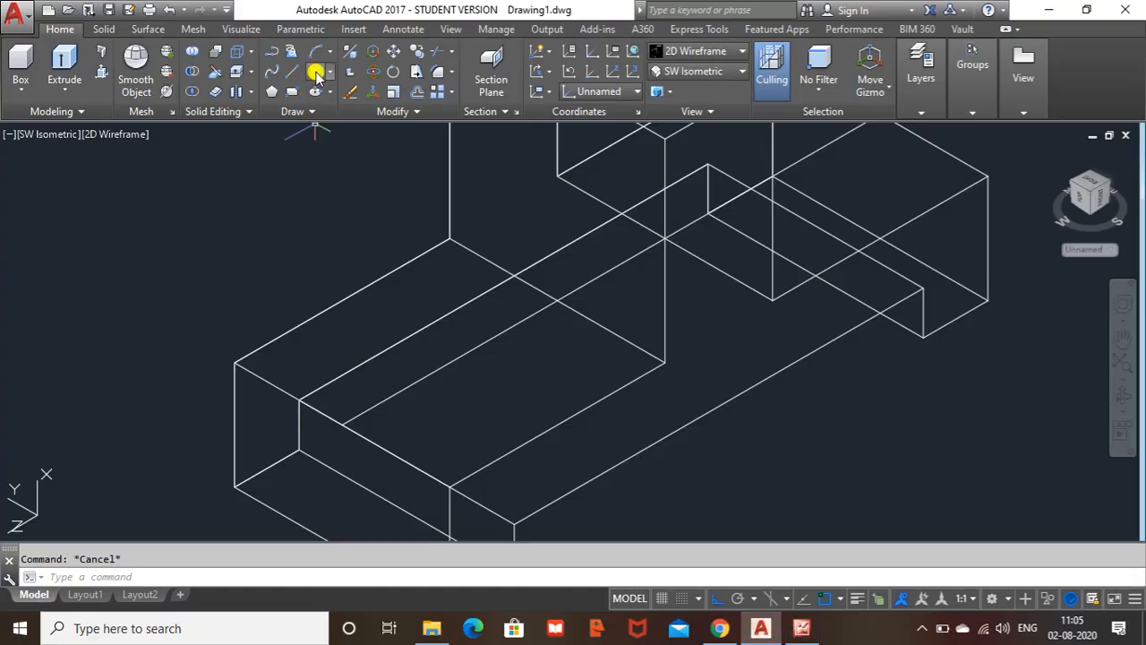
pyautogui.click(293, 72)
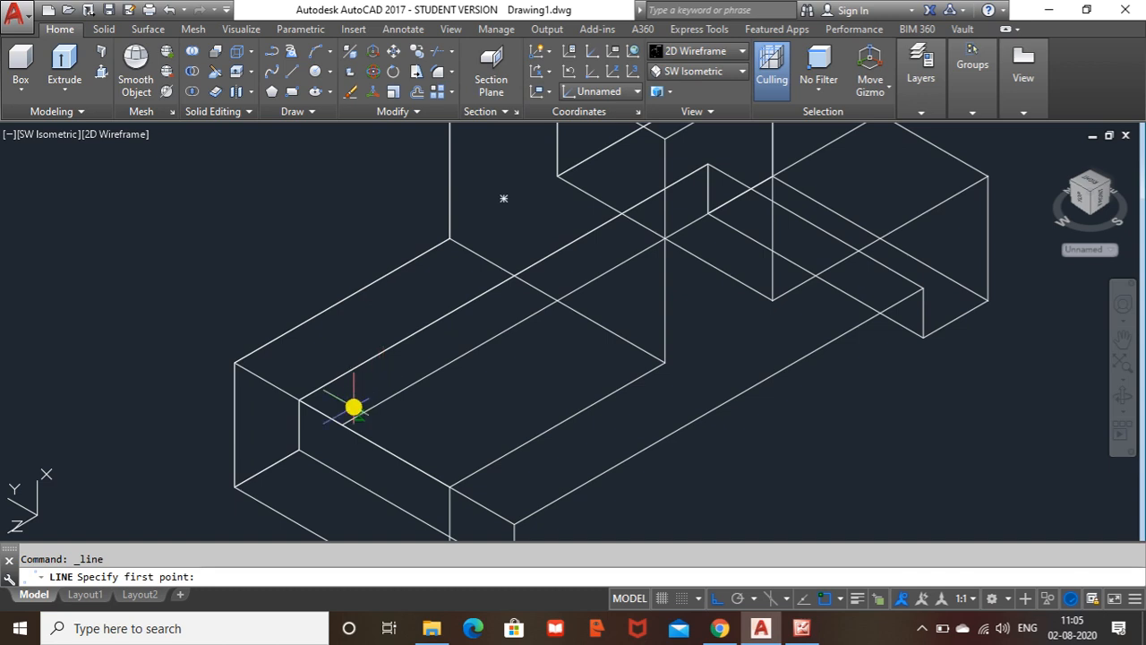
pyautogui.click(344, 423)
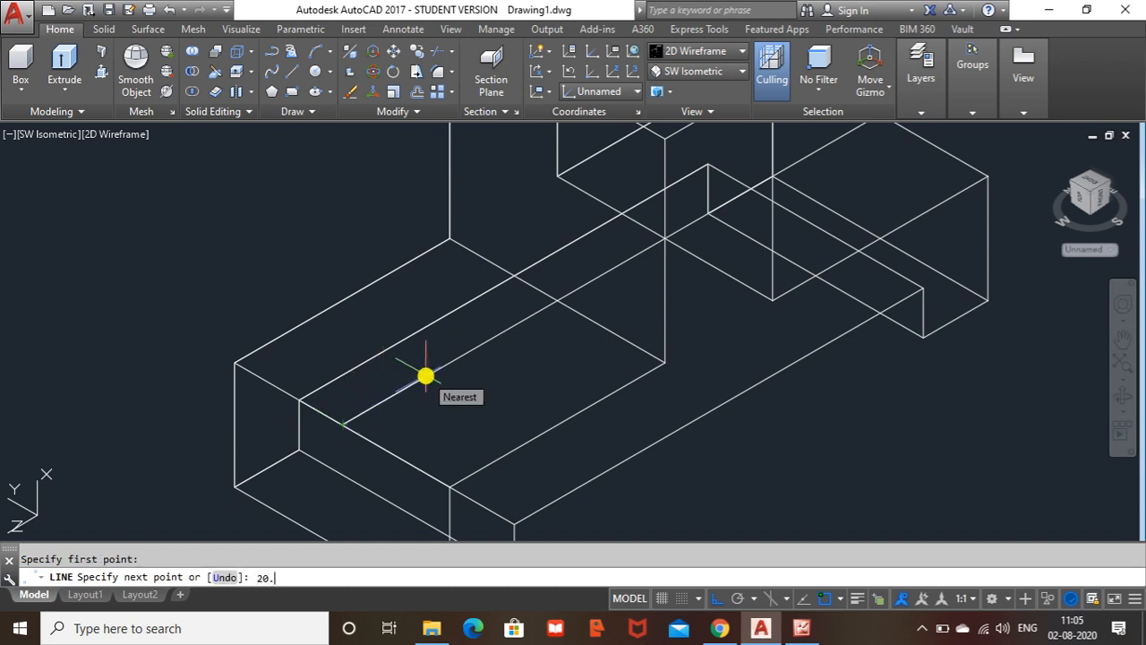
pyautogui.write('20.0')
pyautogui.press('Return')
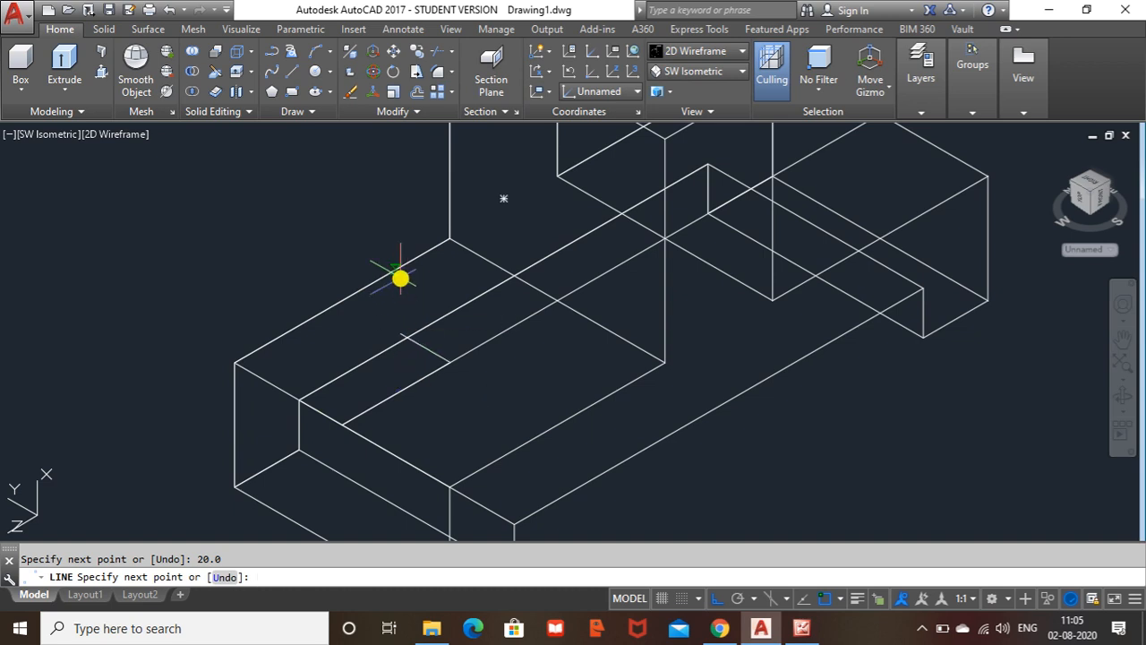
pyautogui.press('Escape')
pyautogui.press('Escape')
# Draw a 20-unit line inward from the midpoint of the base's right top edge along the centre line
pyautogui.moveTo(555, 360); pyautogui.dragTo(528, 377, button='middle')
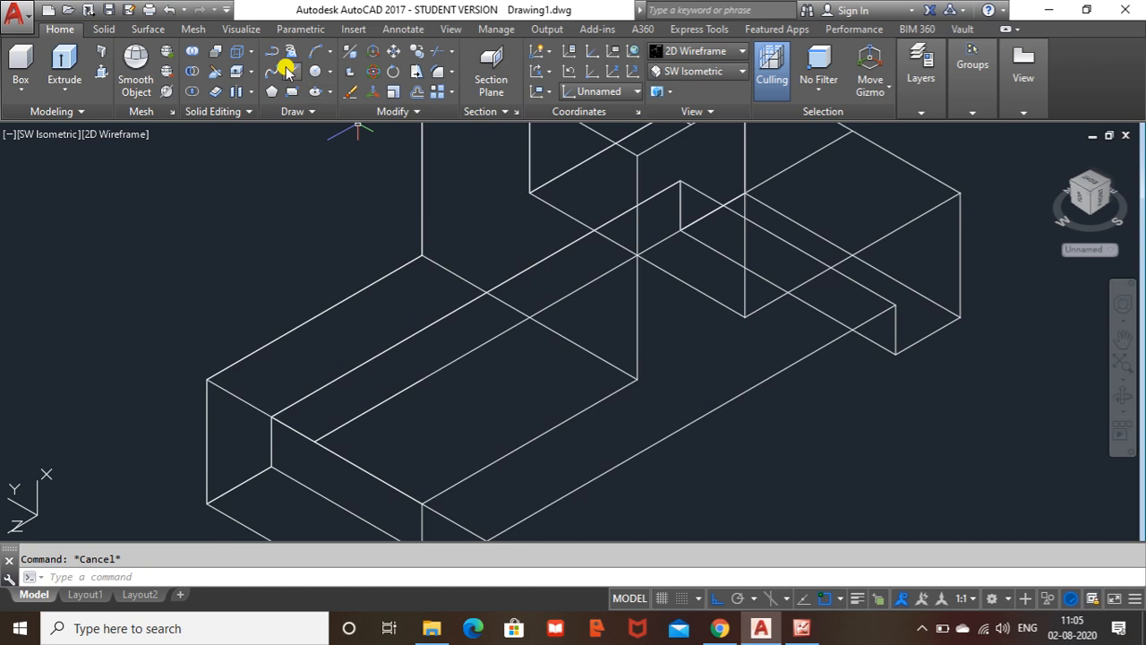
pyautogui.click(288, 75)
pyautogui.moveTo(675, 236); pyautogui.dragTo(650, 327, button='middle')
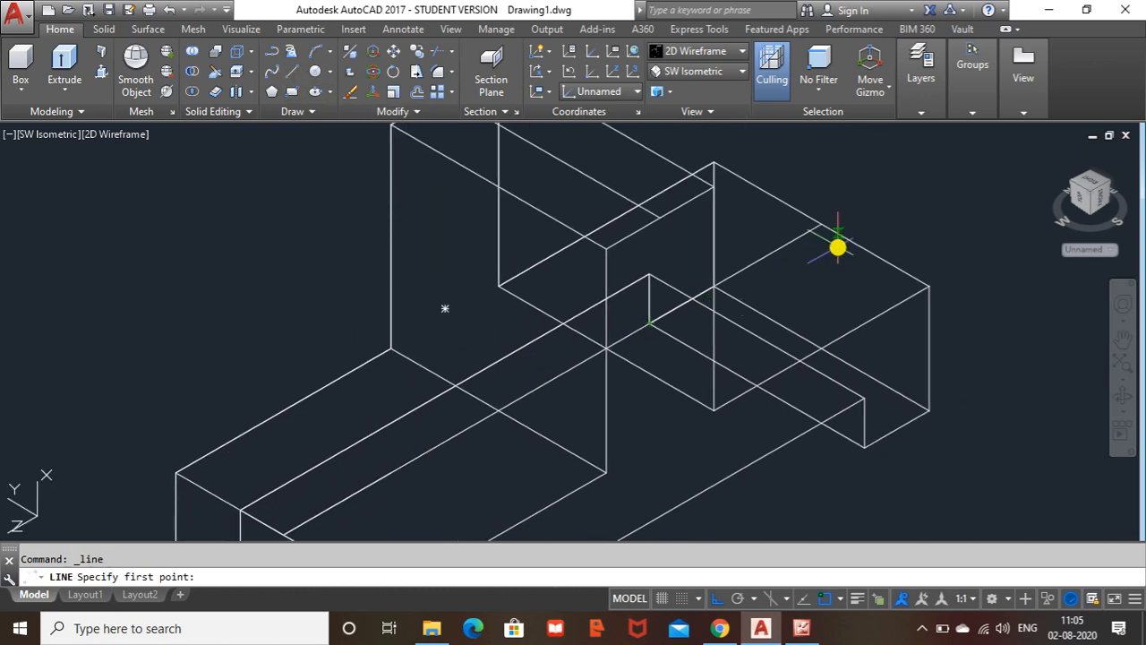
pyautogui.click(822, 226)
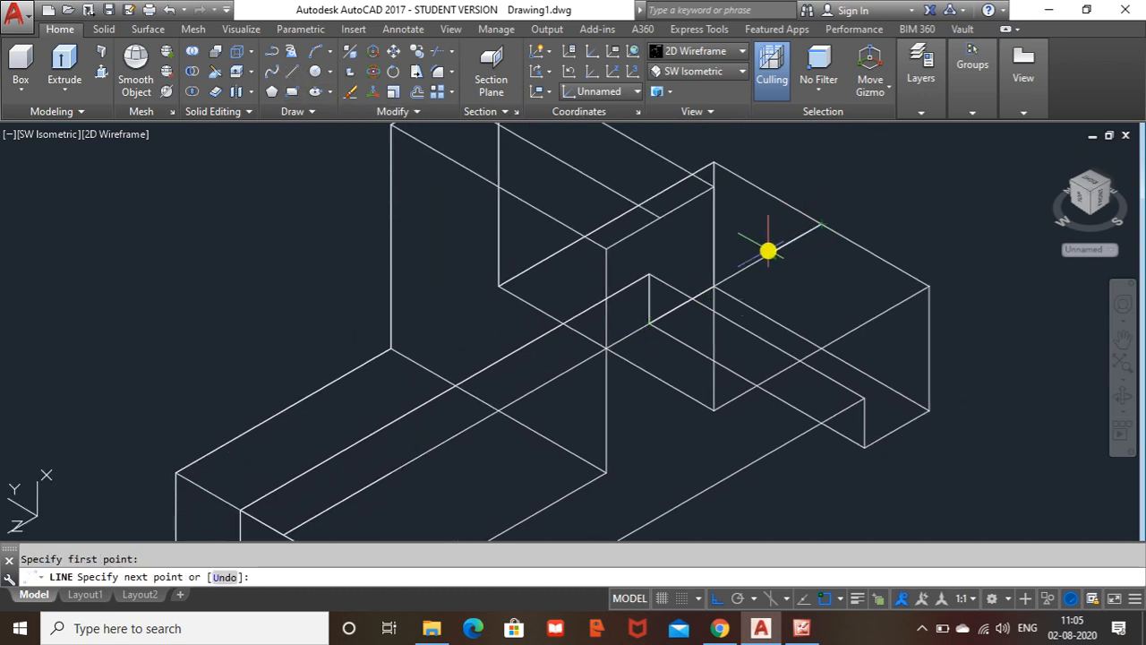
pyautogui.write('20.0')
pyautogui.press('Return')
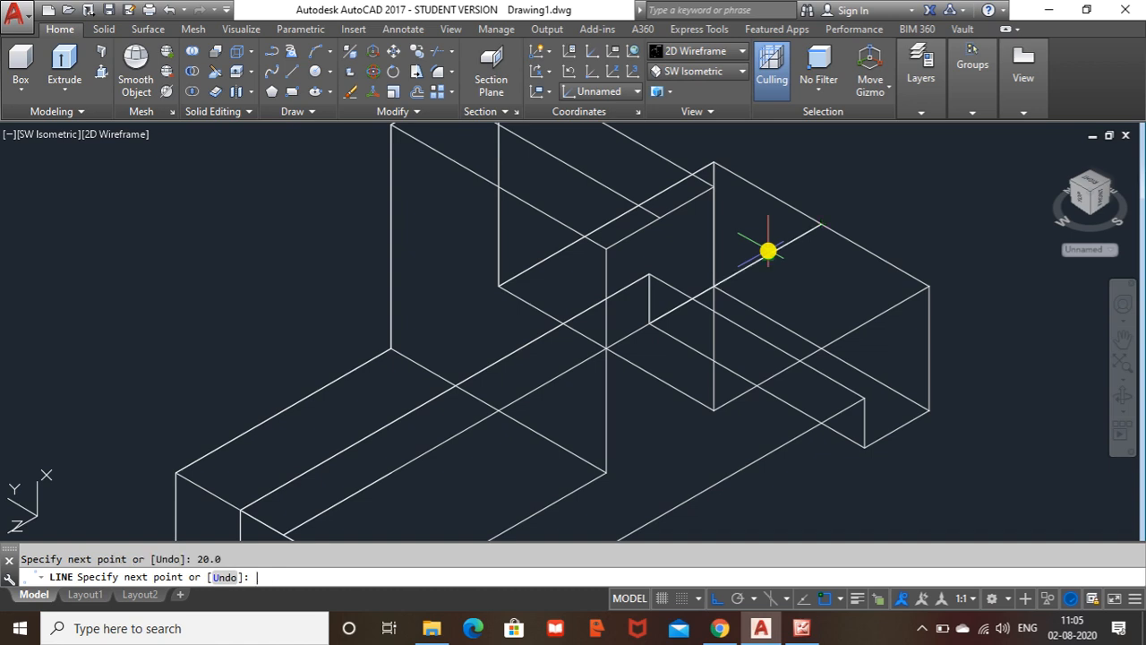
pyautogui.press('Escape')
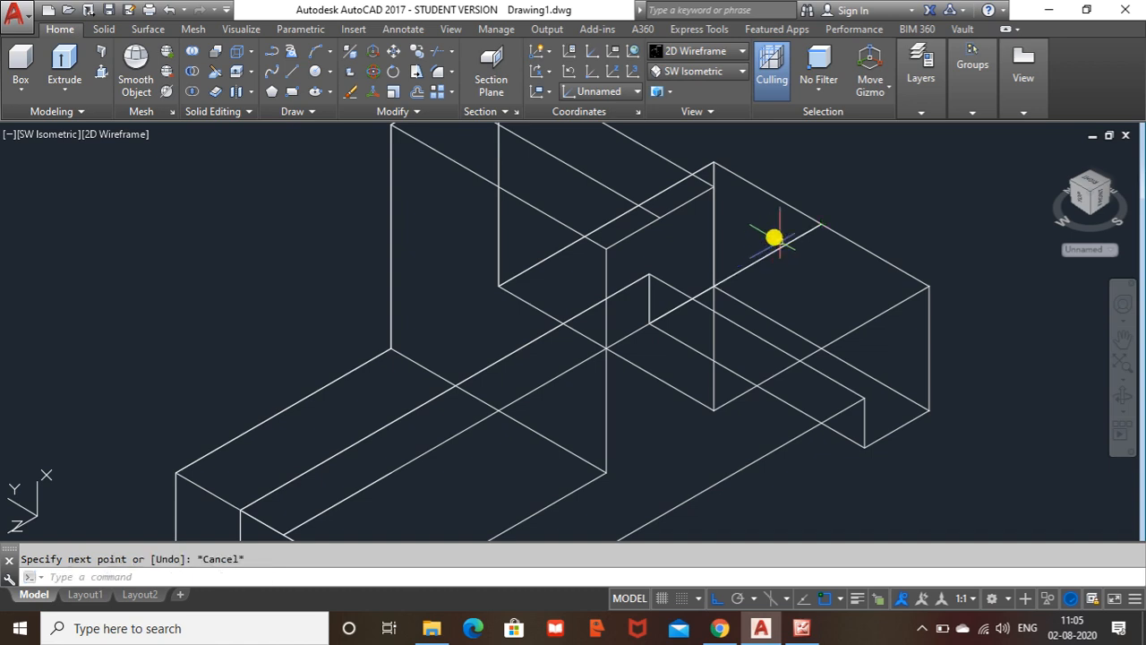
pyautogui.click(315, 73)
pyautogui.moveTo(421, 356); pyautogui.dragTo(453, 266, button='middle')
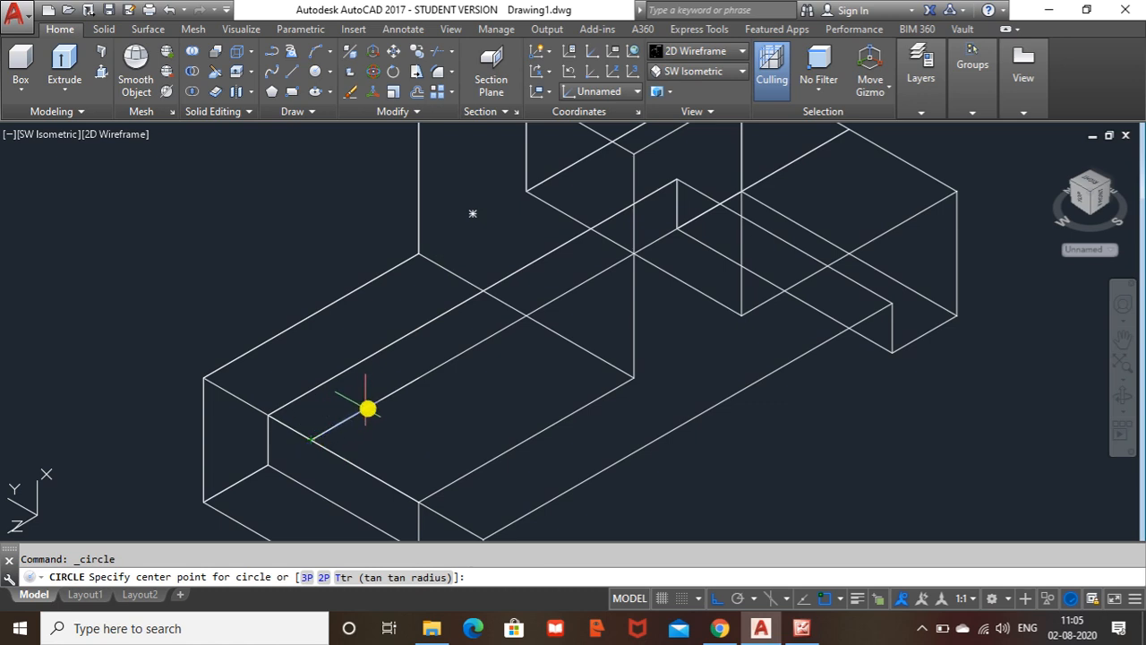
pyautogui.press('Escape')
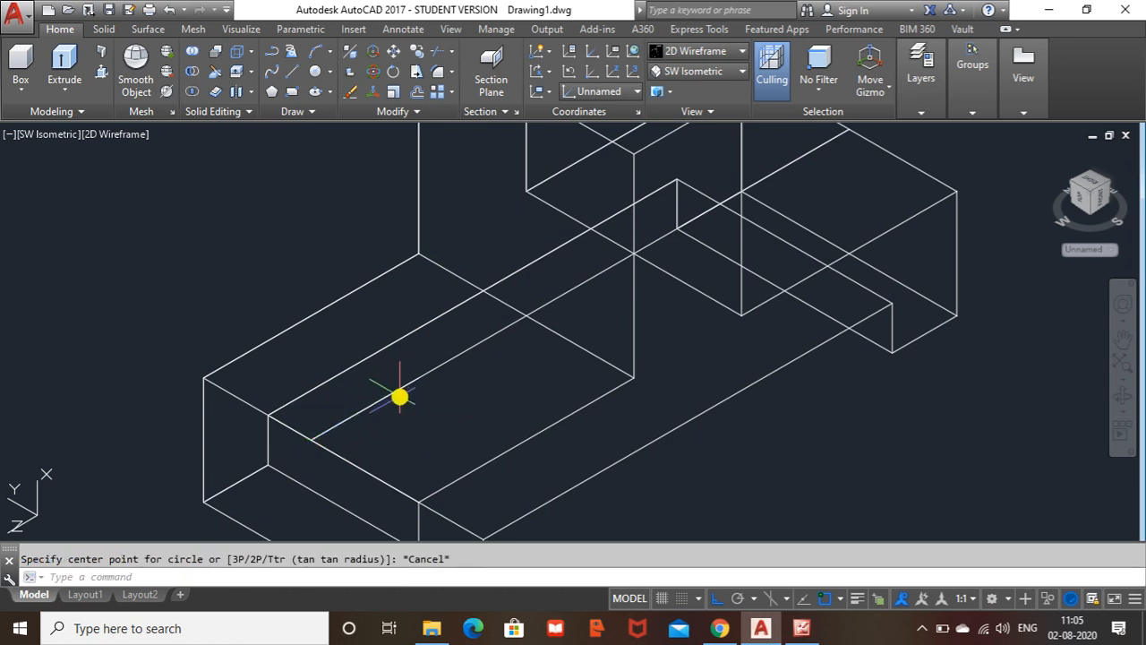
# Delete the full-length construction line, keeping the short centre lines at the ends
pyautogui.click(453, 357)
pyautogui.press('Delete')
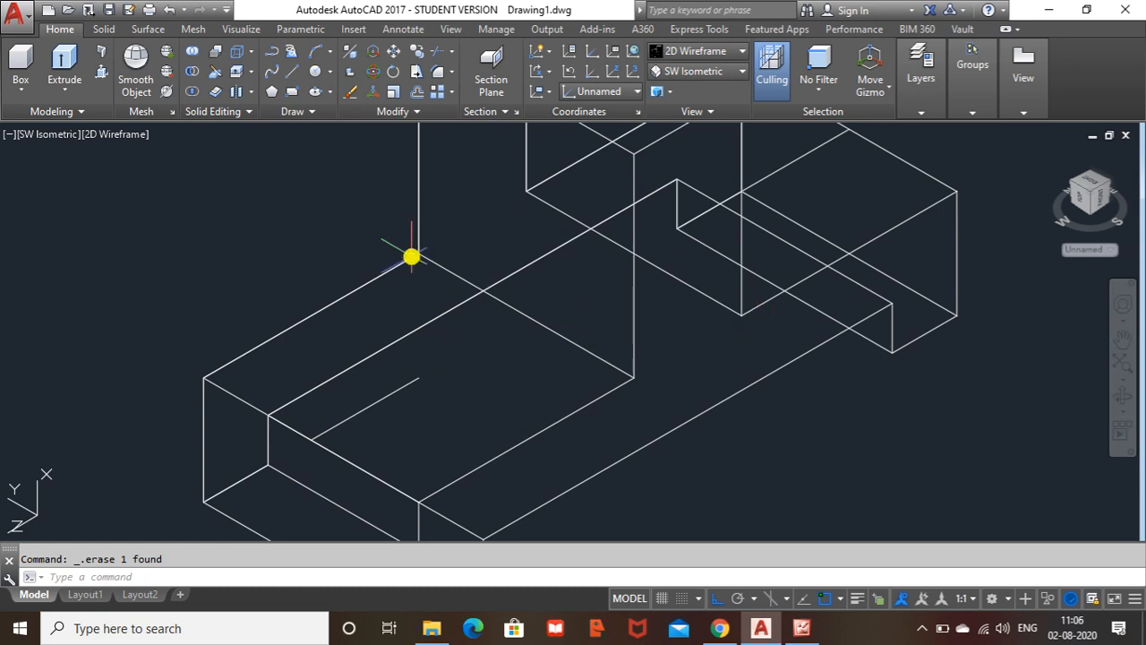
pyautogui.click(314, 72)
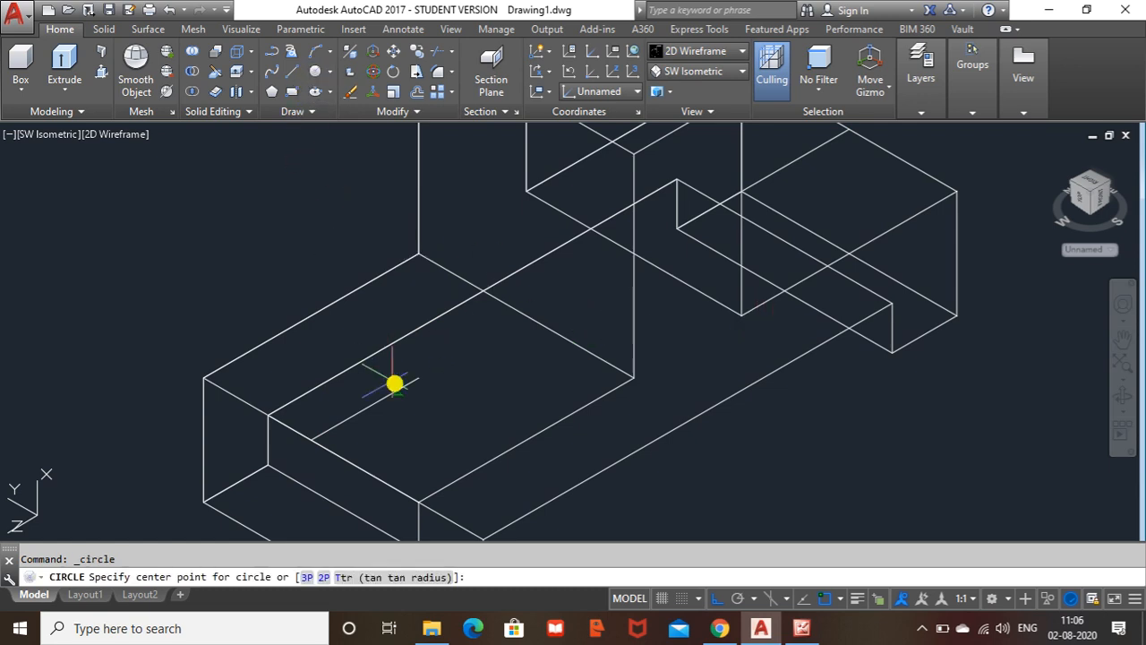
pyautogui.click(418, 378)
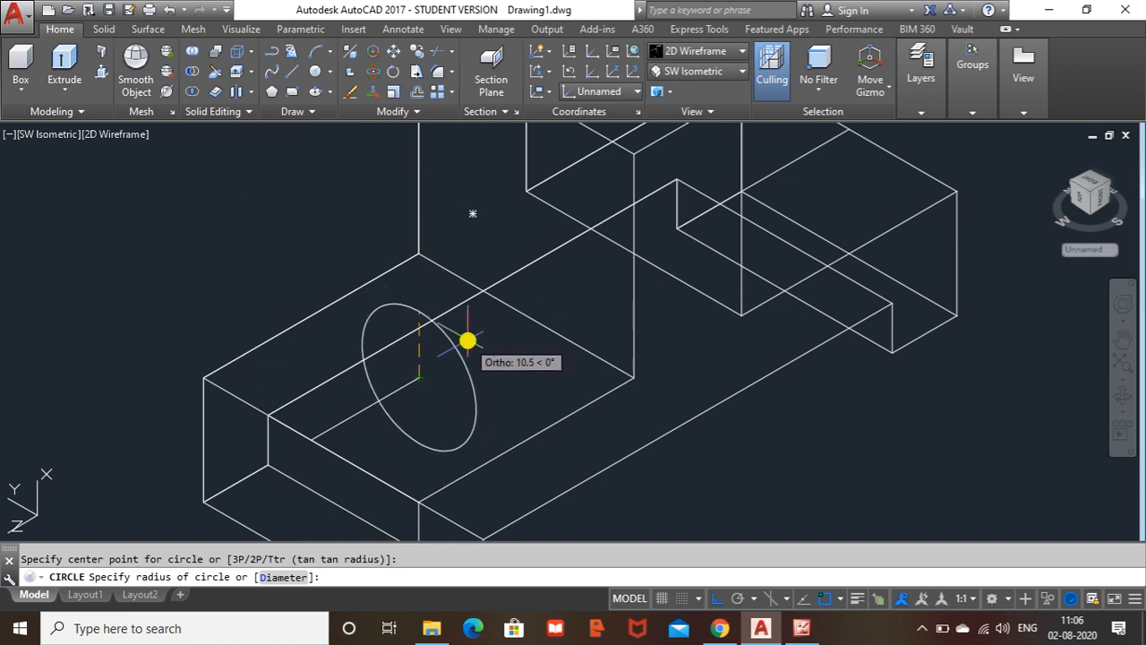
pyautogui.press('Escape')
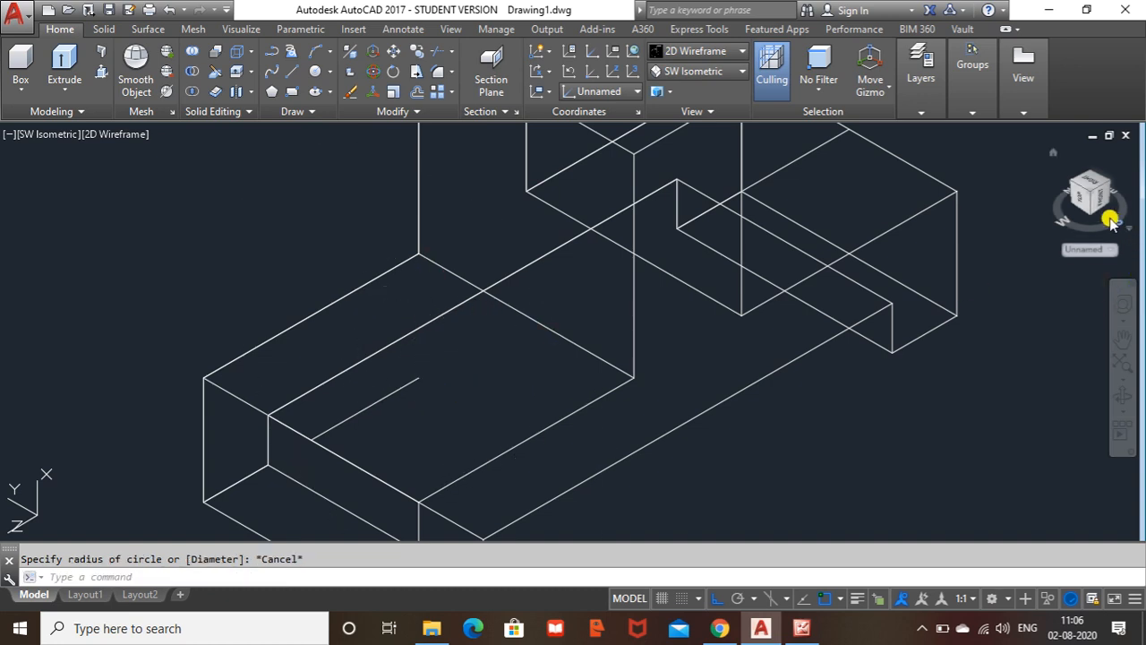
# Switch to the Top view and draw a circle of radius 6 centred on the inner end of the left construction line
pyautogui.click(738, 72)
pyautogui.click(672, 89)
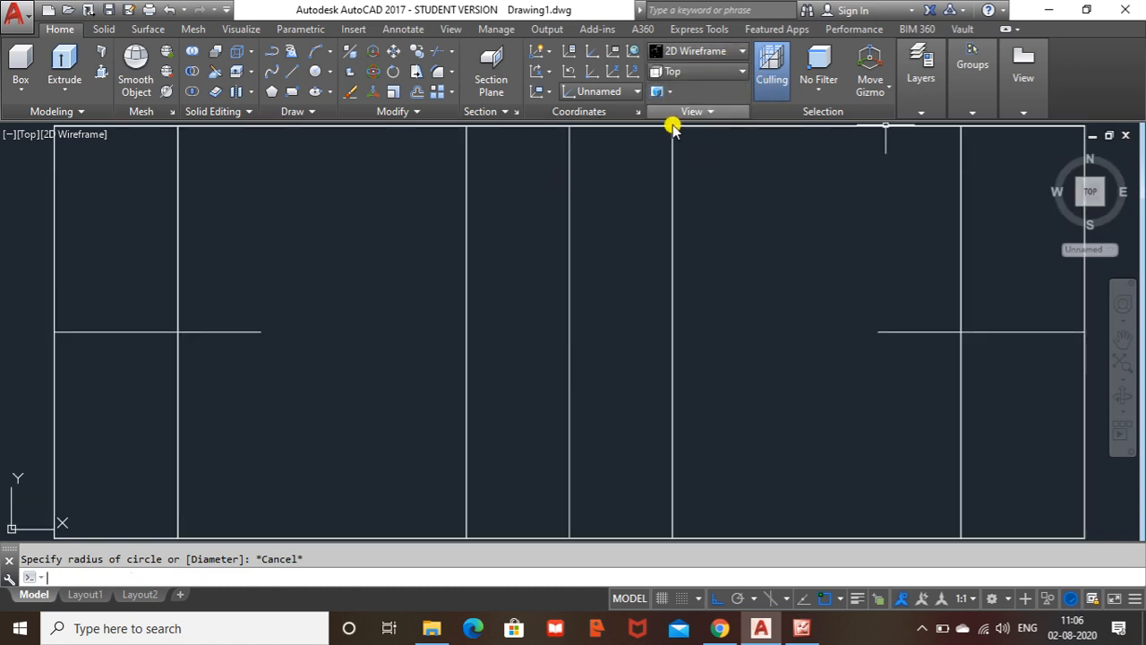
pyautogui.scroll(-2, 675, 283)
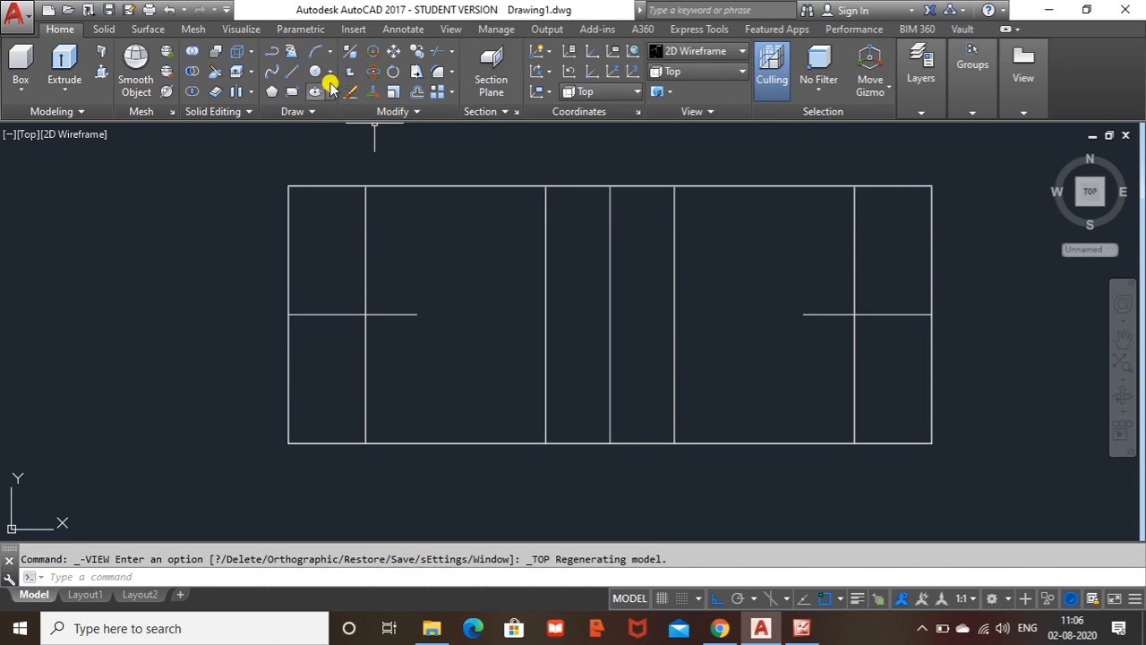
pyautogui.click(317, 73)
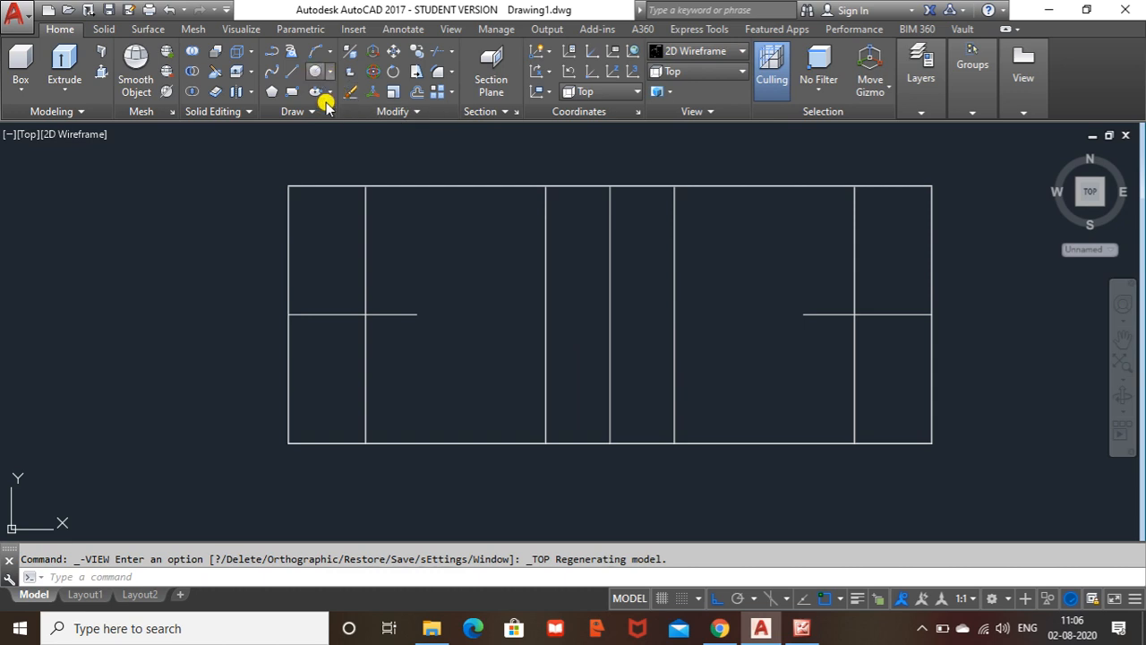
pyautogui.click(417, 314)
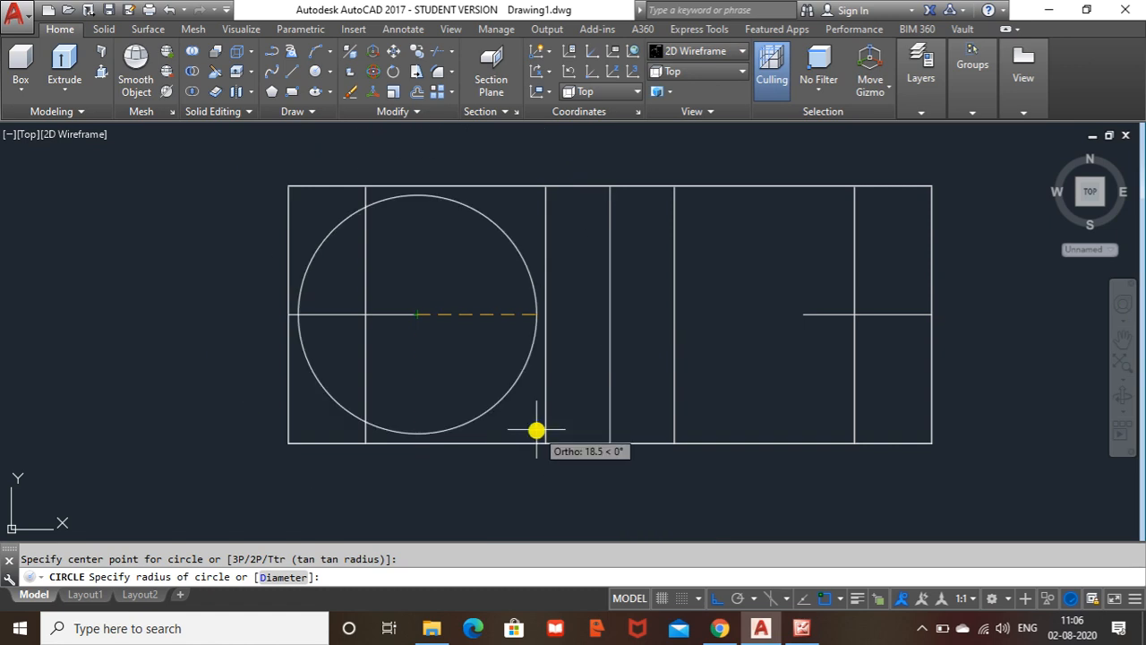
pyautogui.press('Return')
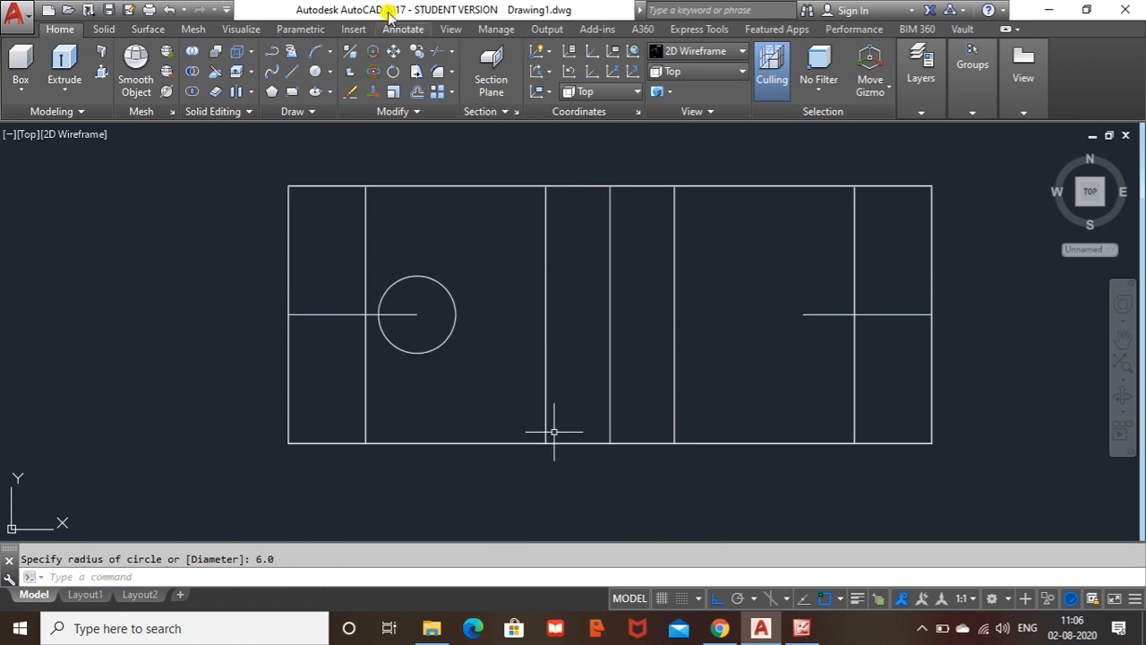
# Draw a second circle of radius 6 centred on the inner end of the right construction line
pyautogui.click(315, 73)
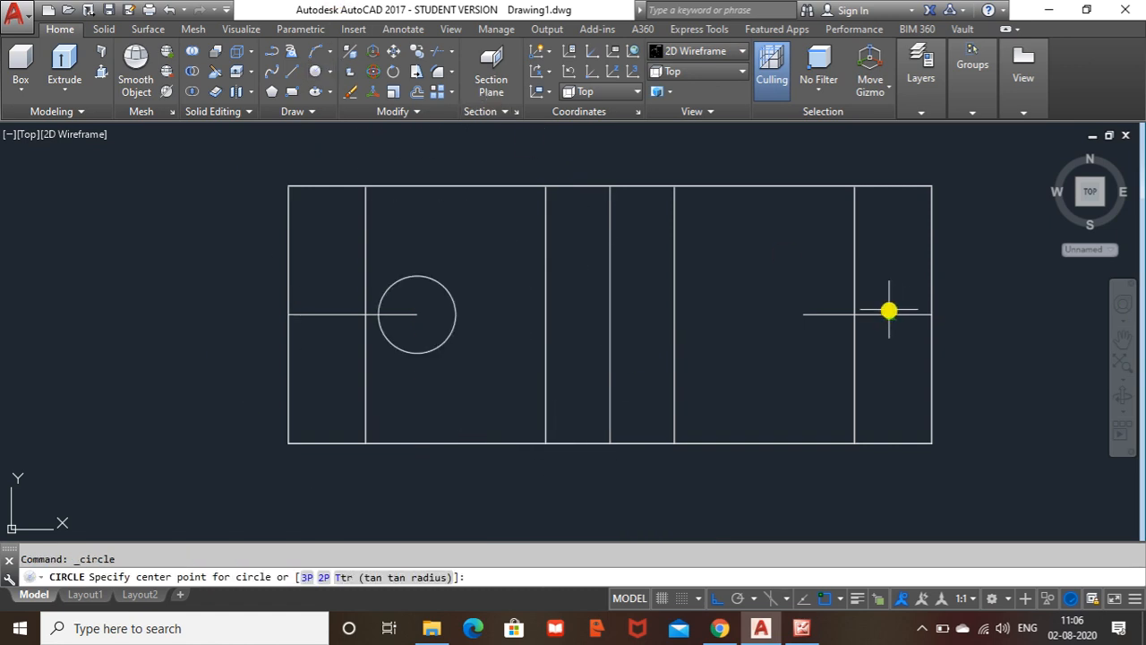
pyautogui.click(804, 317)
pyautogui.write('6.0')
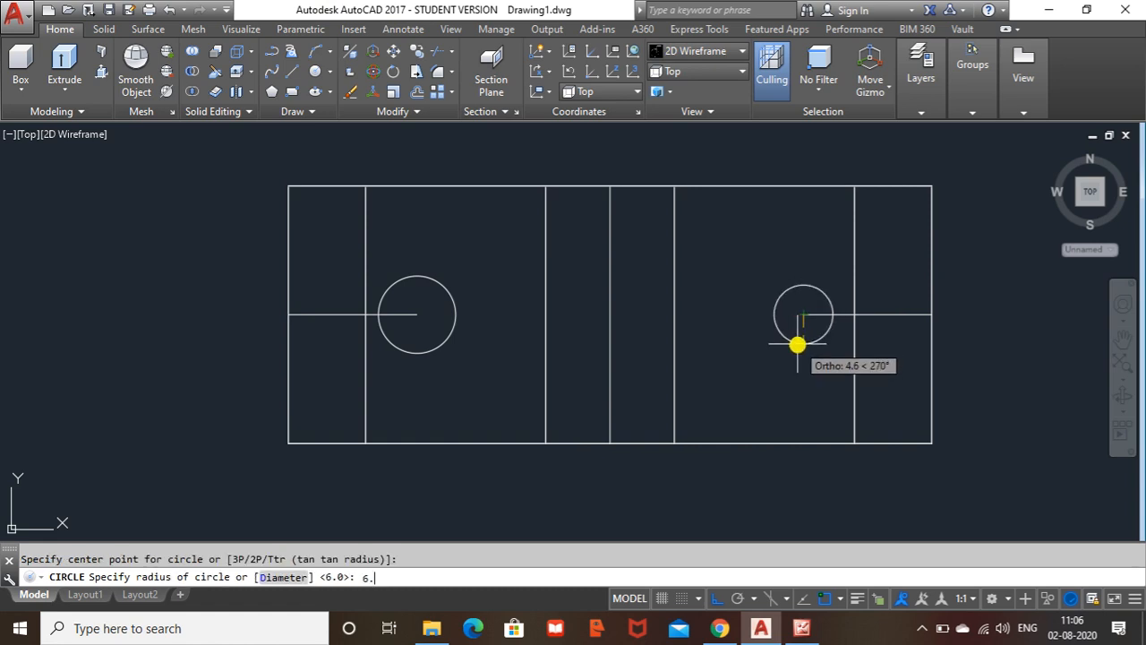
pyautogui.press('Return')
pyautogui.press('Escape')
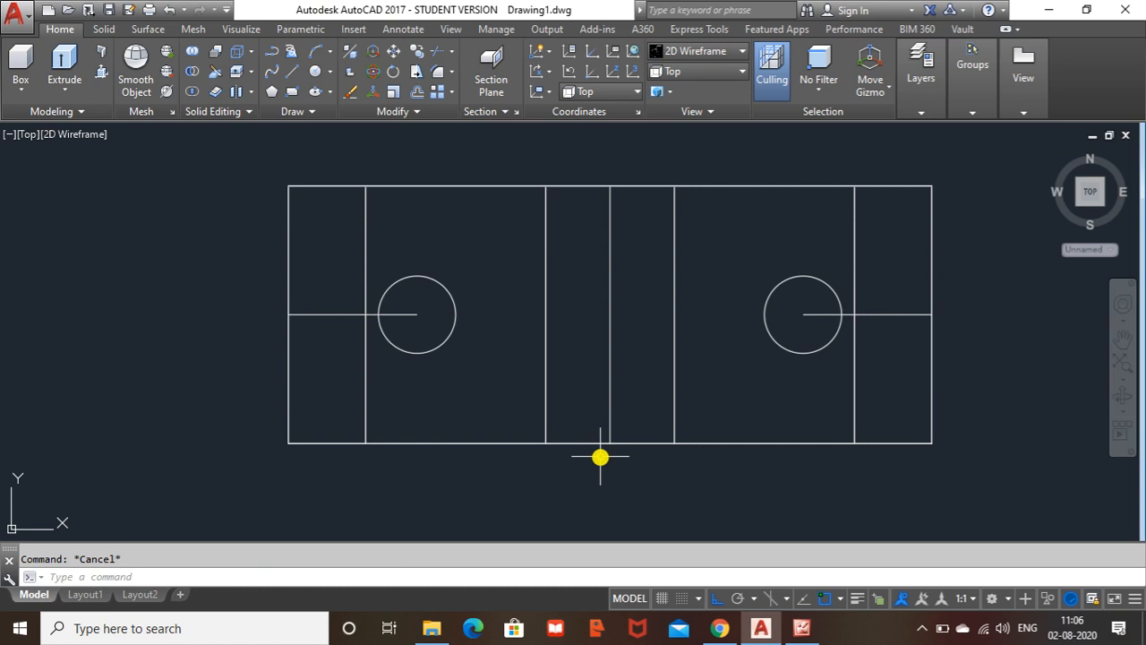
# Delete the two short centre lines that end at the circle centres on the base
pyautogui.keyDown('shift'); pyautogui.moveTo(614, 411); pyautogui.dragTo(646, 310, button='middle'); pyautogui.keyUp('shift')
pyautogui.moveTo(530, 393); pyautogui.dragTo(550, 367, button='middle')
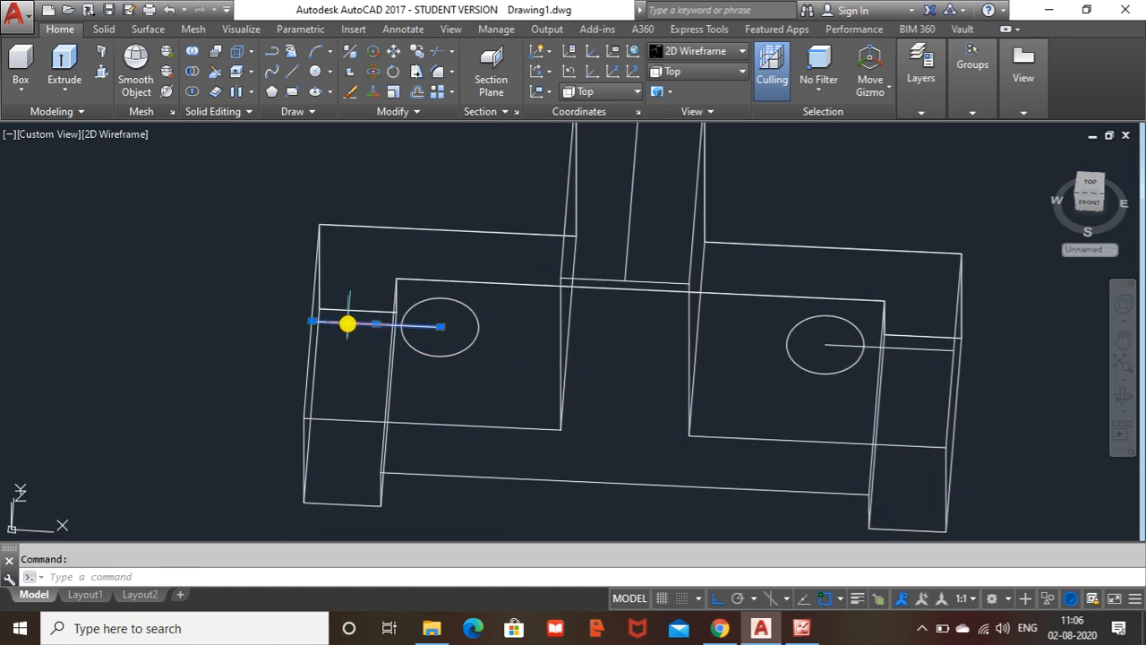
pyautogui.click(895, 346)
pyautogui.press('Delete')
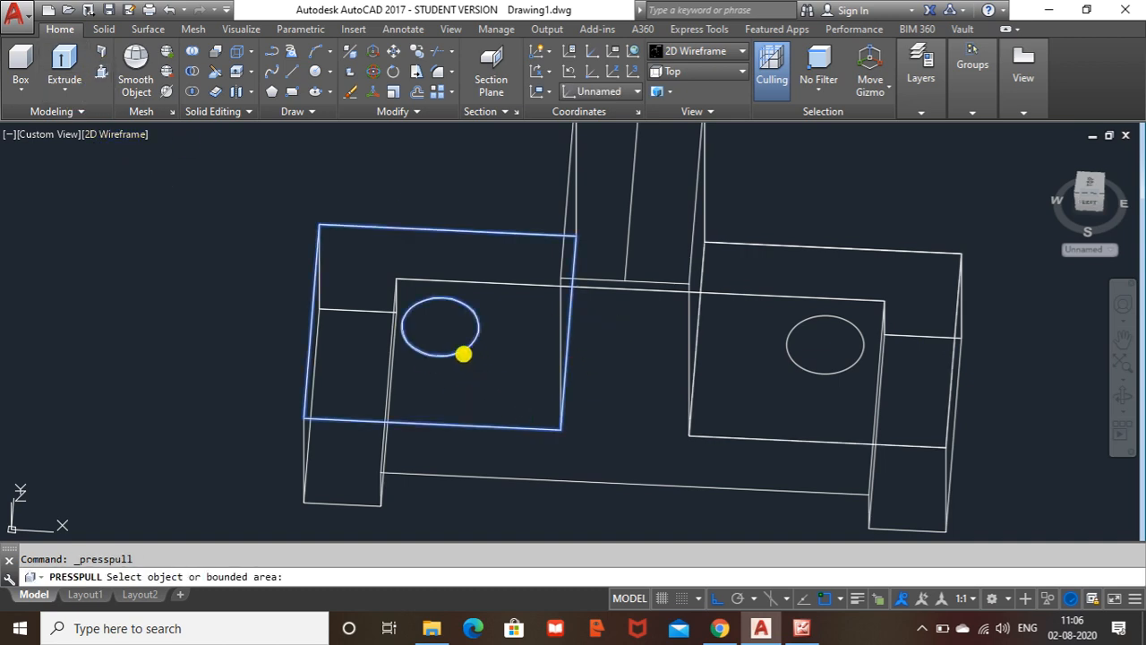
# Try to press-pull the left base circle by 20, and undo the extrusion
pyautogui.click(457, 350)
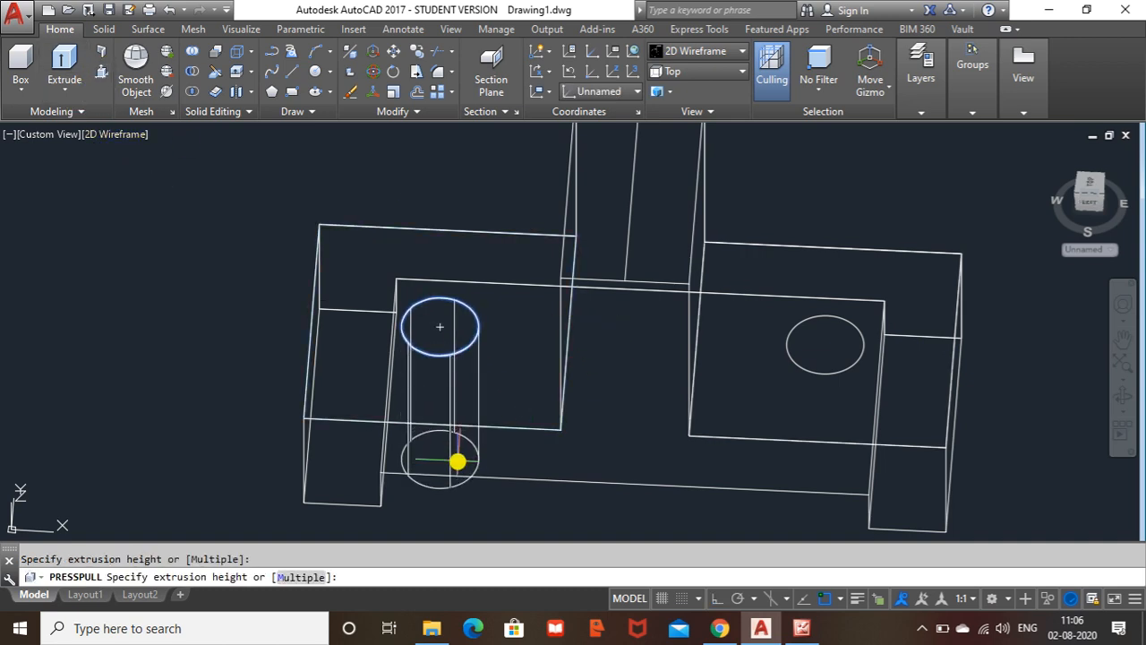
pyautogui.moveTo(449, 477); pyautogui.dragTo(442, 416, button='middle')
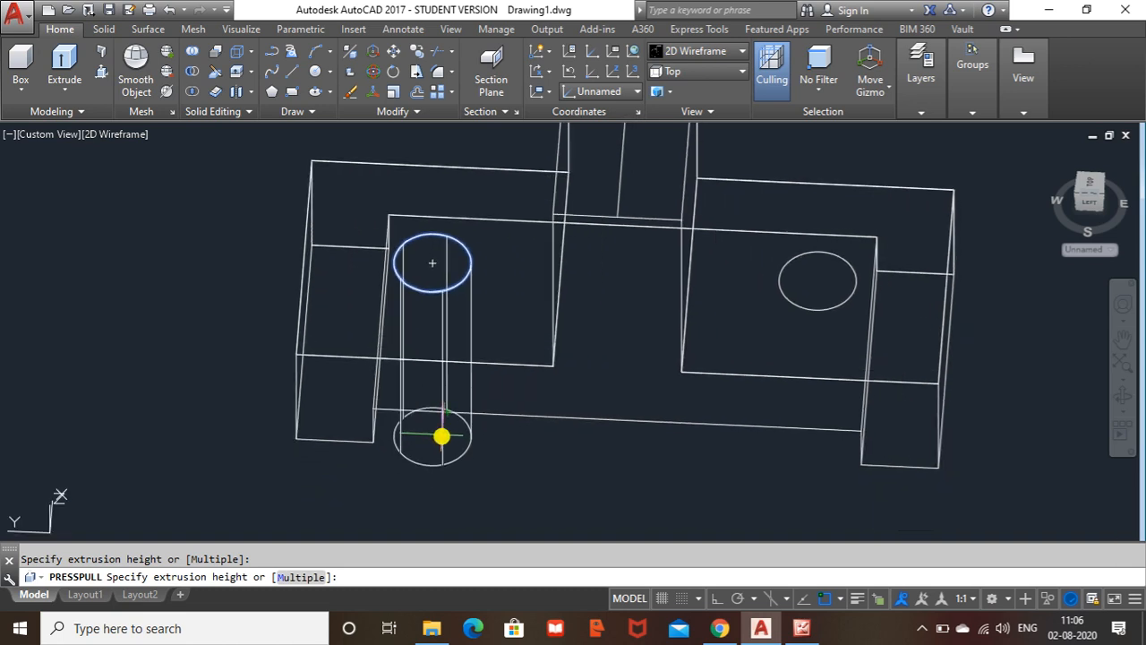
pyautogui.write('20.')
pyautogui.press('Return')
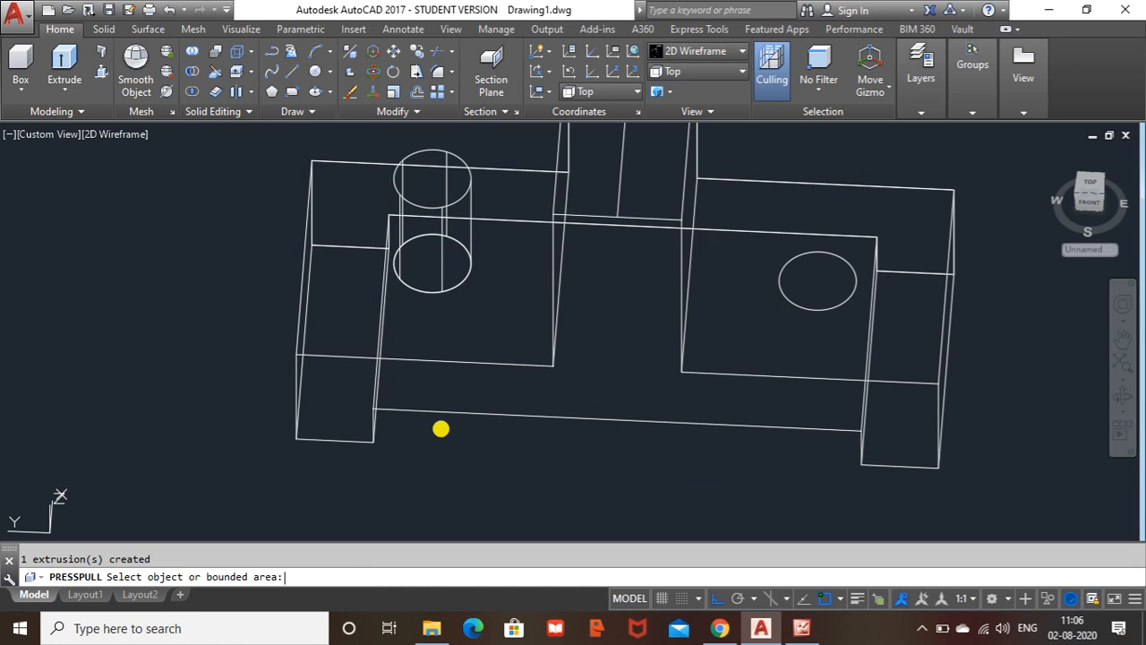
pyautogui.press('Return')
pyautogui.press('Return')
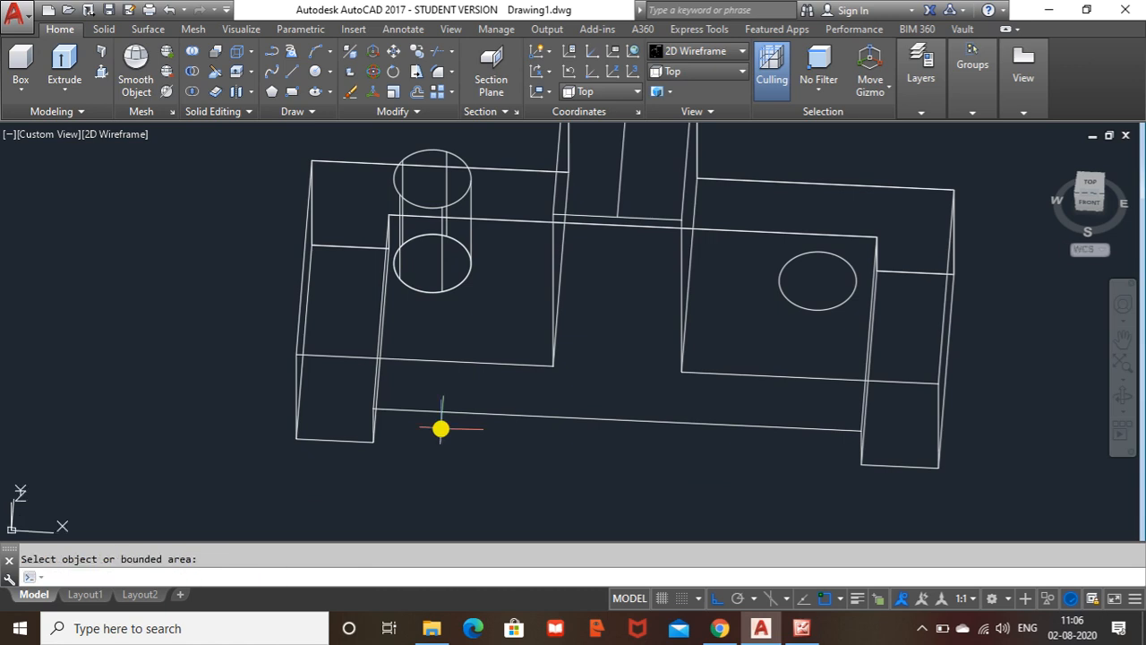
pyautogui.hotkey('ctrl', 'z')
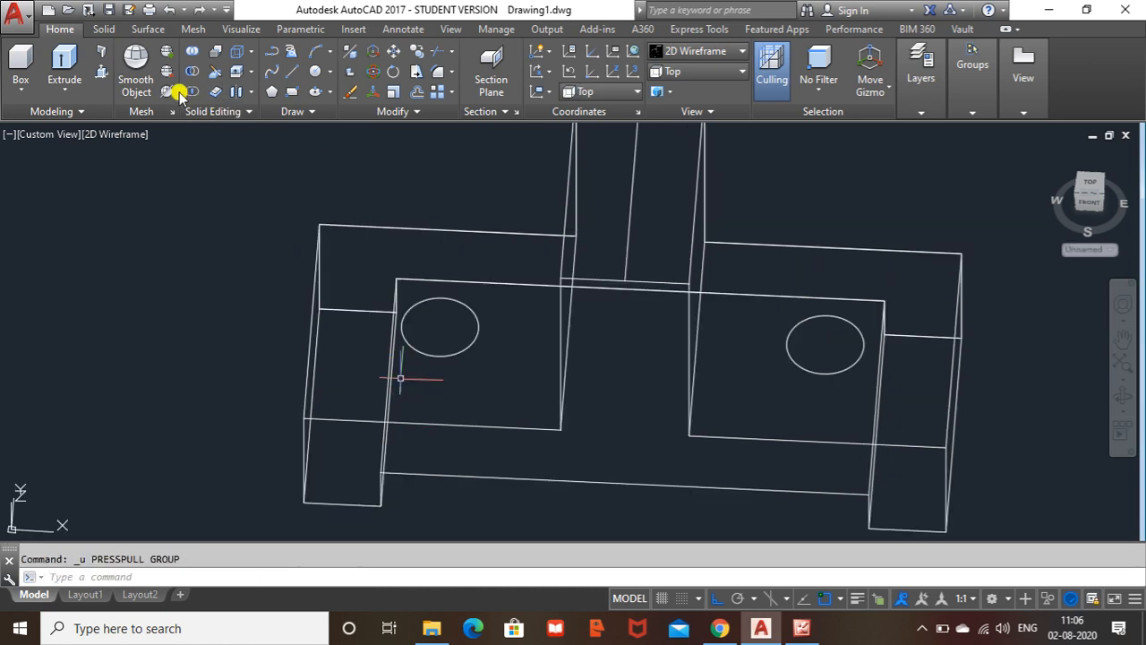
# Press-pull the left base circle by -20 so it runs down into the base
pyautogui.click(111, 80)
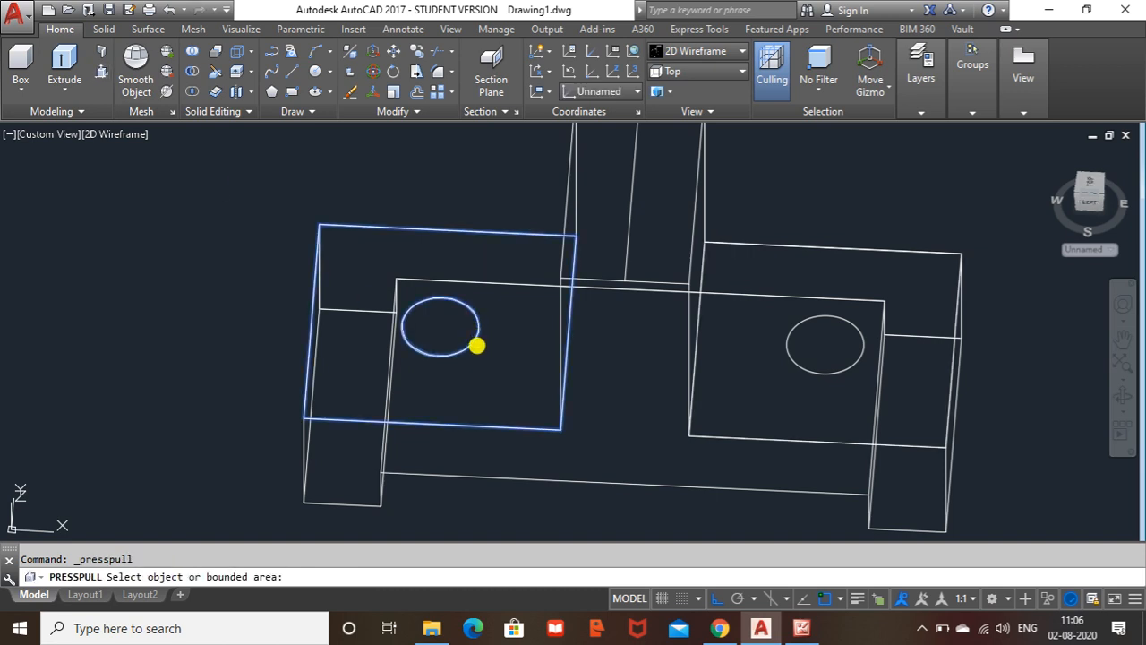
pyautogui.click(473, 343)
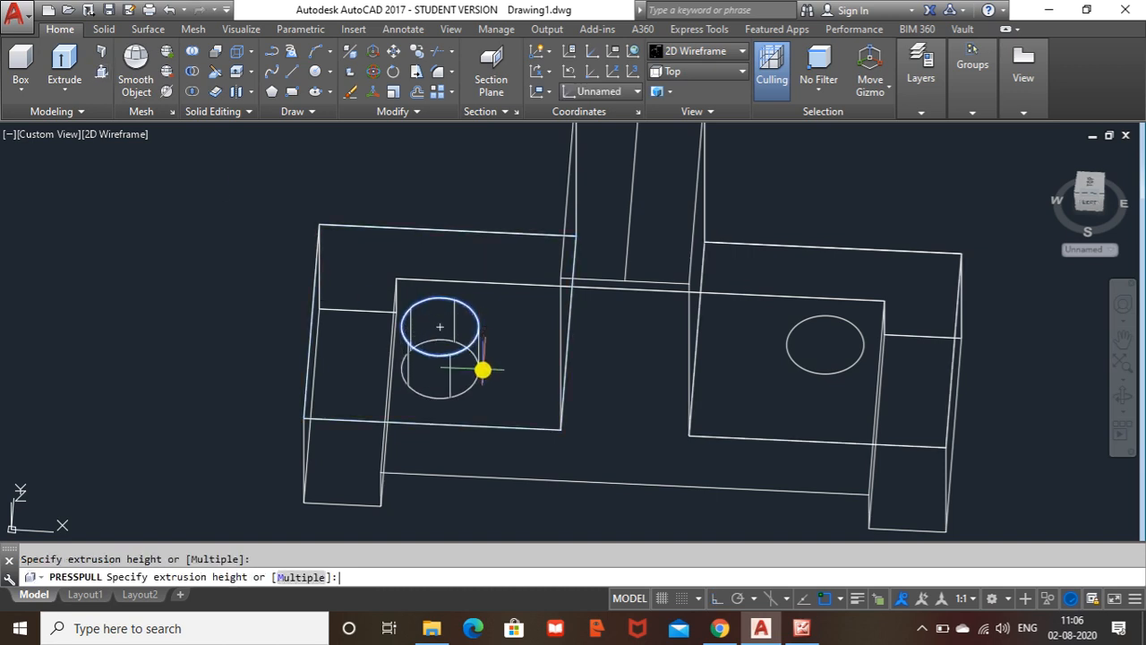
pyautogui.write('-20.0')
pyautogui.press('Return')
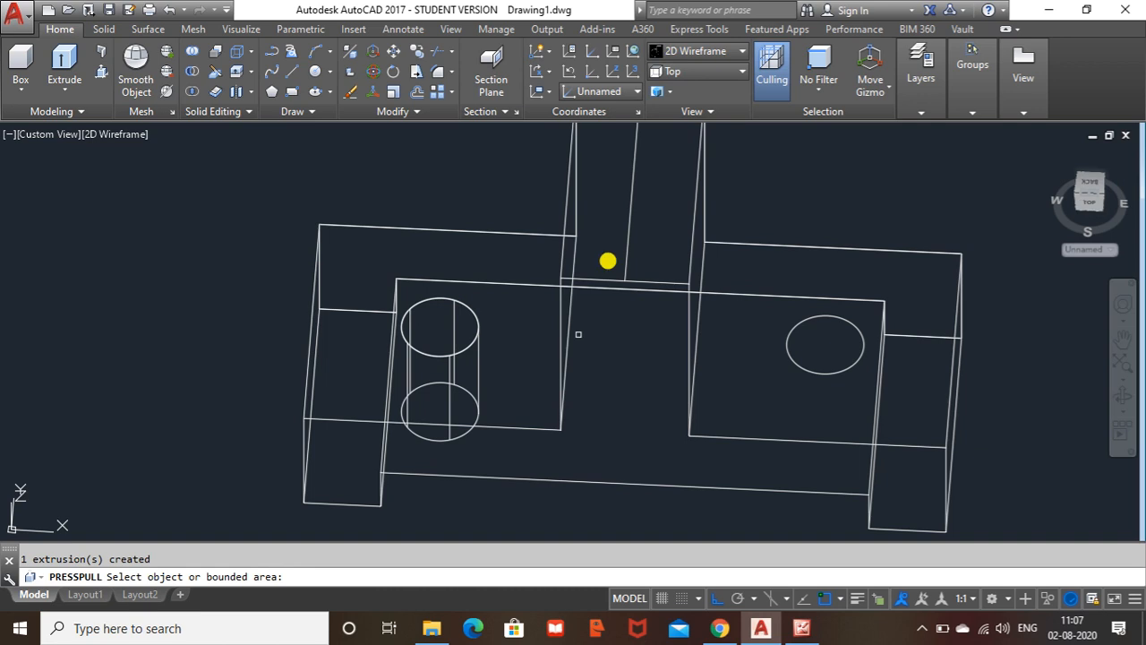
# Press-pull the right base circle by -20 and end the Presspull command
pyautogui.keyDown('shift'); pyautogui.moveTo(514, 278); pyautogui.dragTo(488, 220, button='middle'); pyautogui.keyUp('shift')
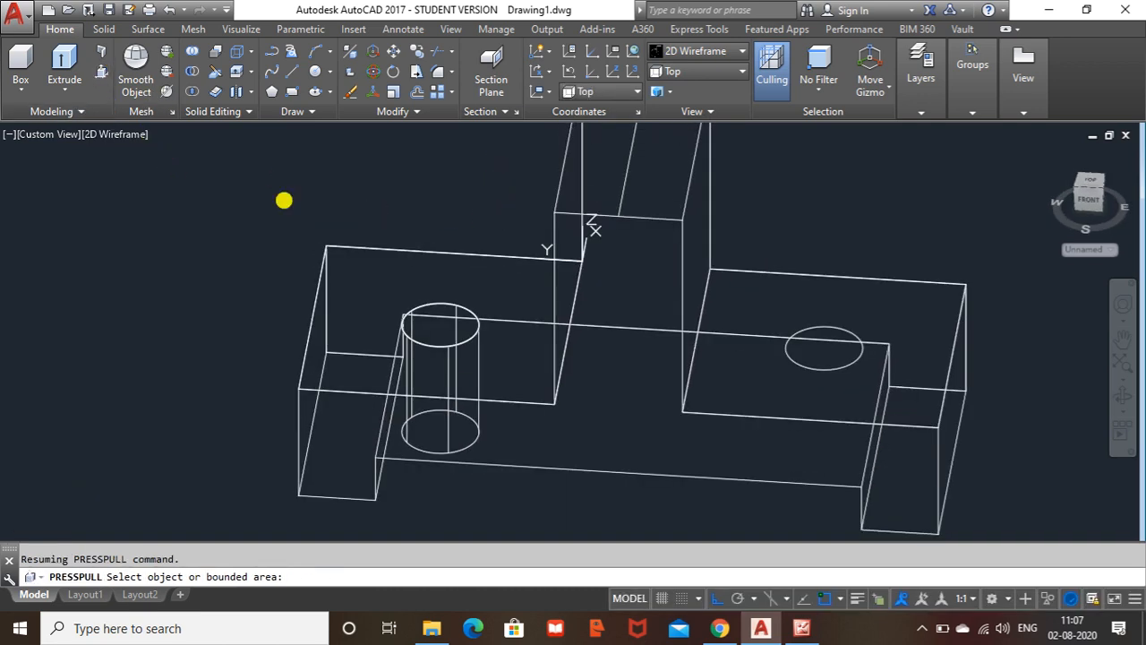
pyautogui.click(821, 367)
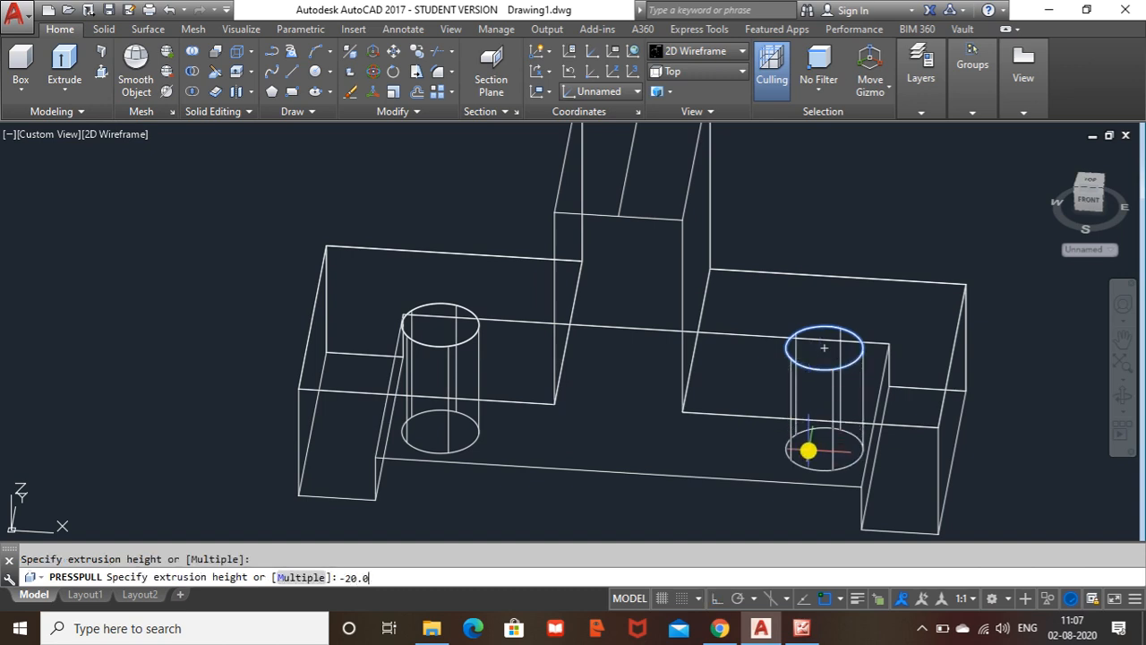
pyautogui.press('Return')
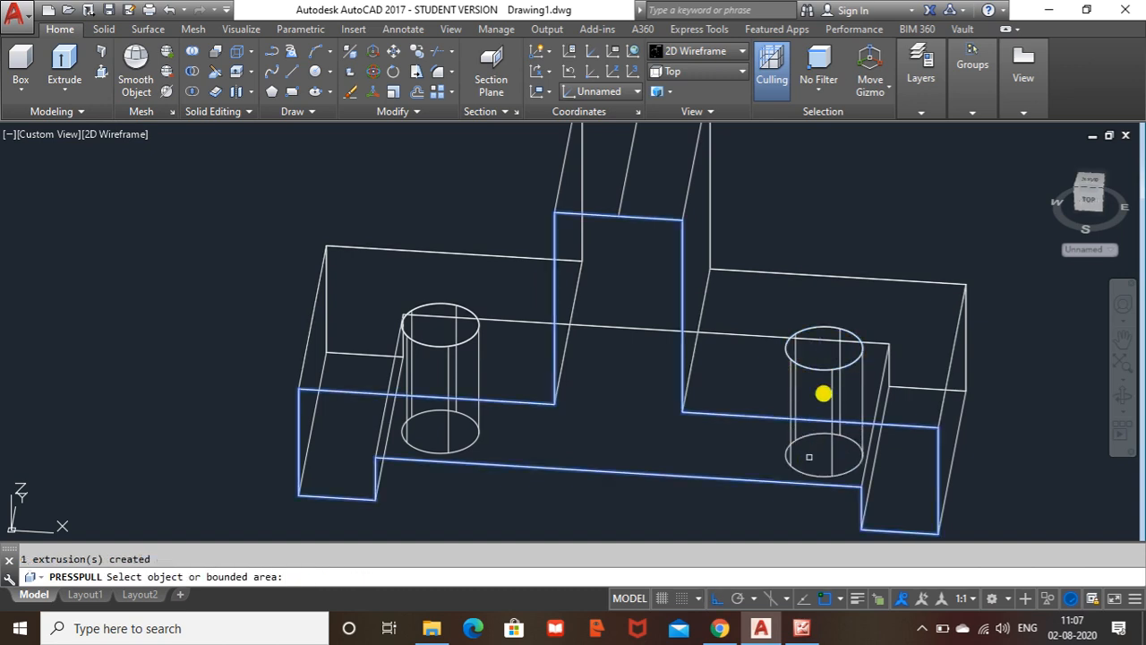
pyautogui.press('Return')
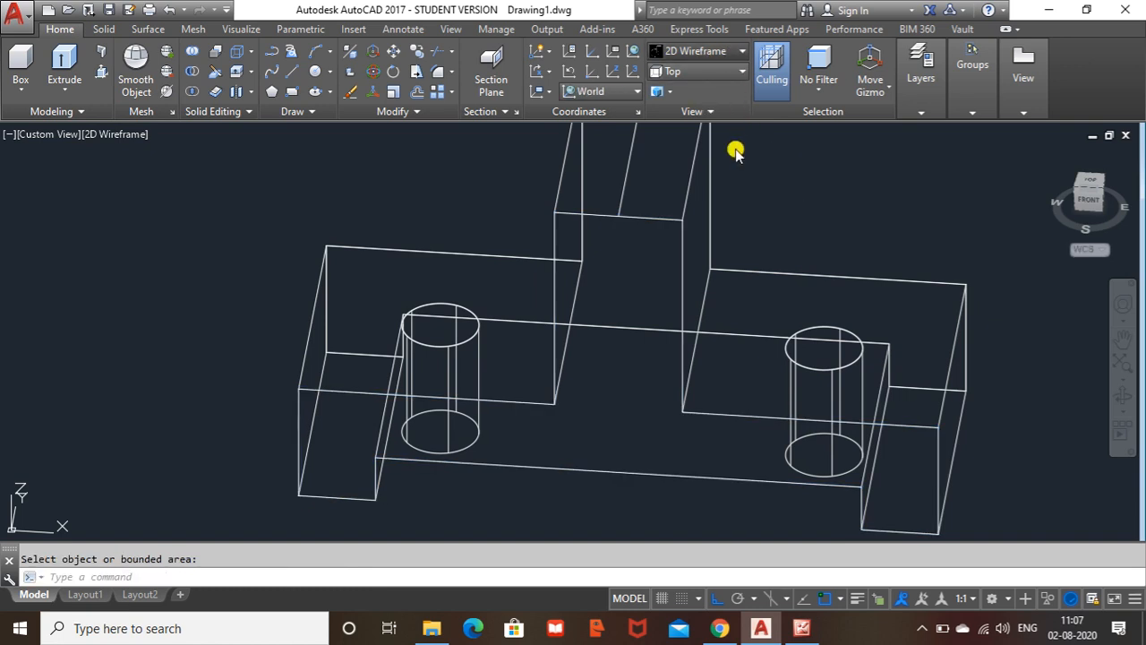
# Inspect the bracket and its two cylinders in the Shaded with edges visual style, and return to 2D Wireframe
pyautogui.click(707, 51)
pyautogui.click(752, 159)
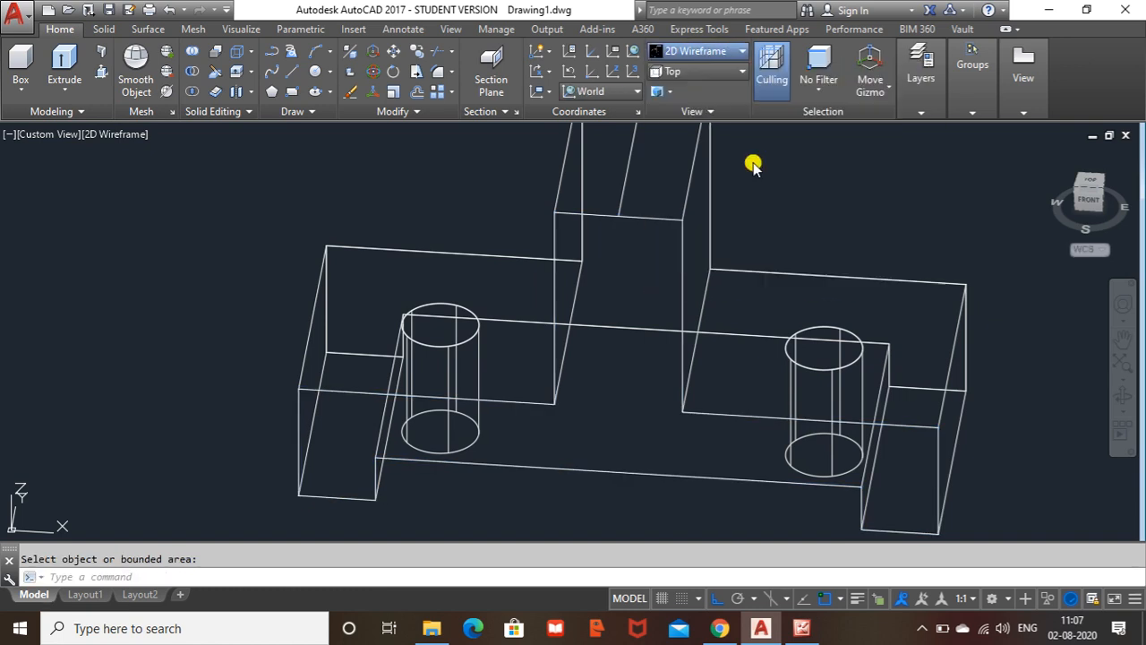
pyautogui.keyDown('shift'); pyautogui.moveTo(794, 322); pyautogui.dragTo(815, 268, button='middle'); pyautogui.keyUp('shift')
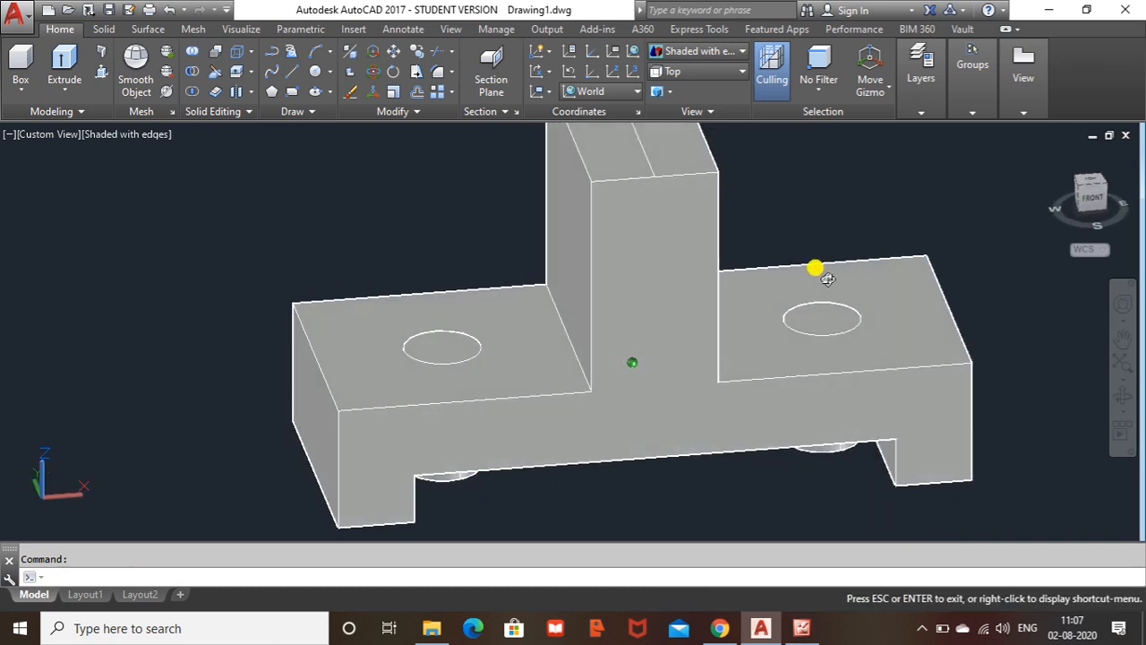
pyautogui.click(741, 51)
pyautogui.click(677, 85)
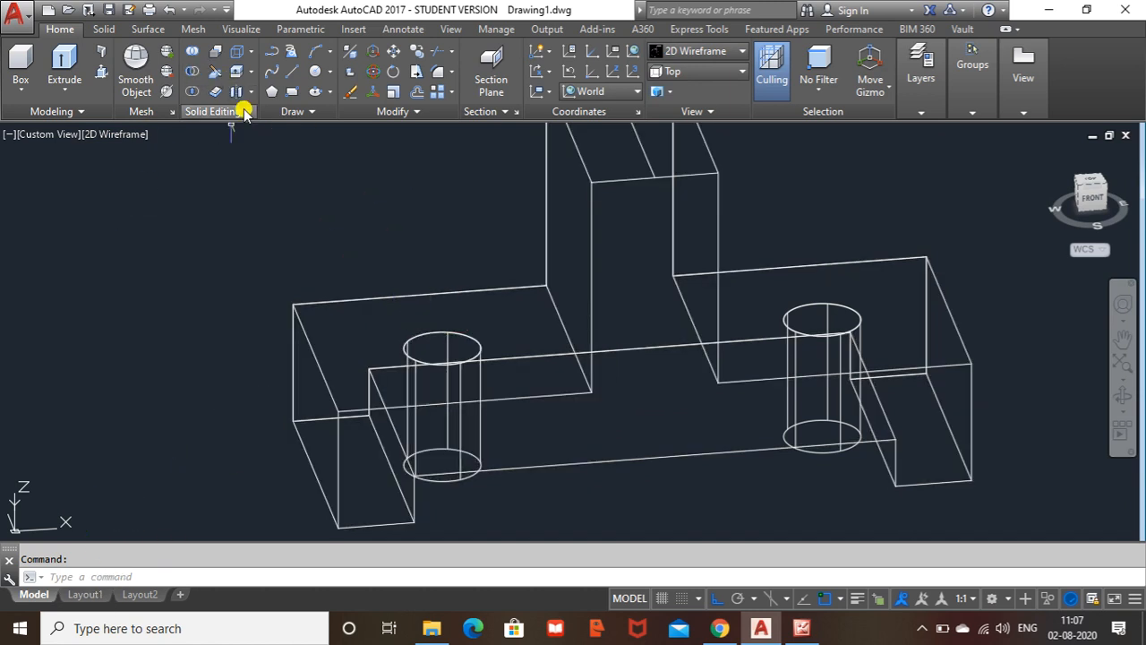
# Subtract the two cylinders from the bracket solid to cut the base holes
pyautogui.click(190, 79)
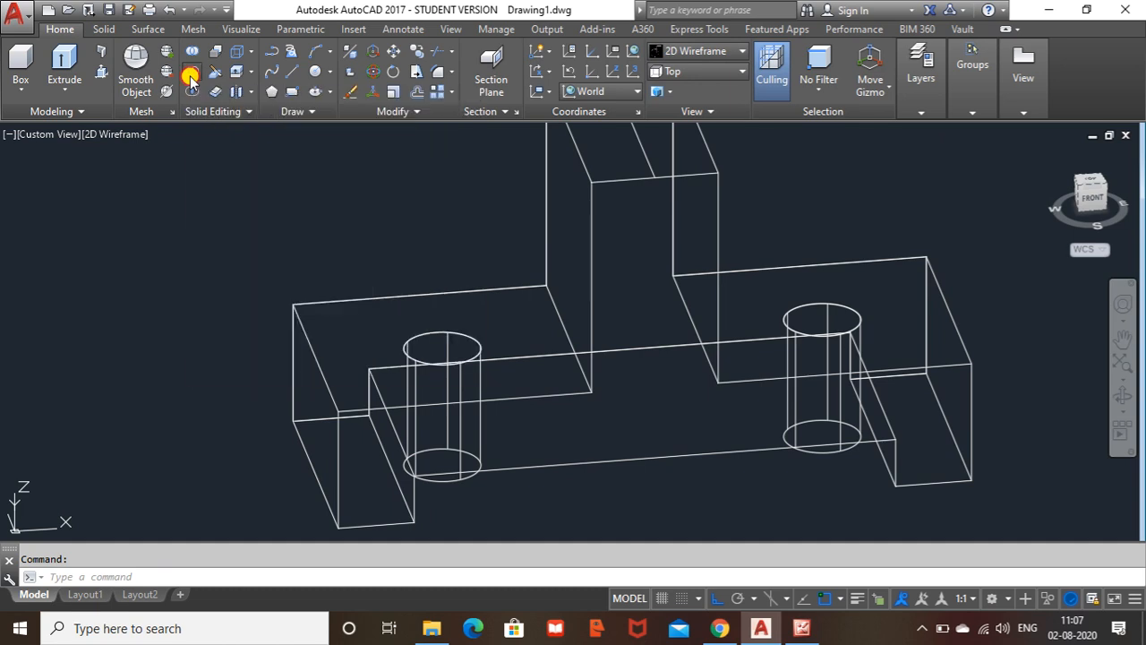
pyautogui.click(412, 296)
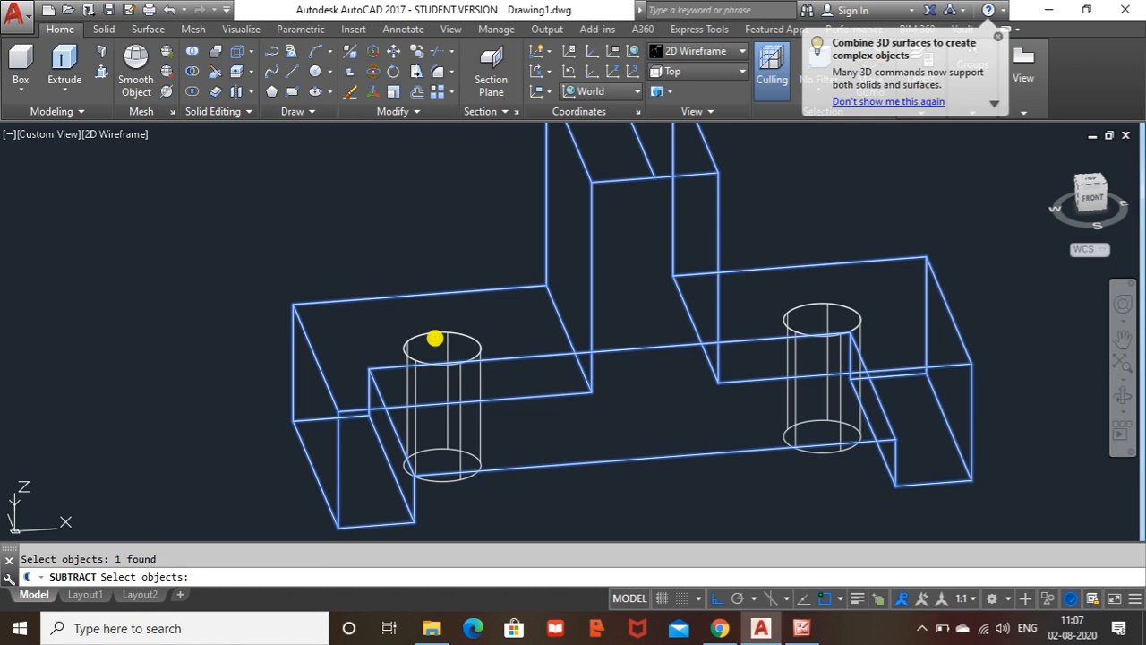
pyautogui.press('Return')
pyautogui.click(448, 334)
pyautogui.click(791, 309)
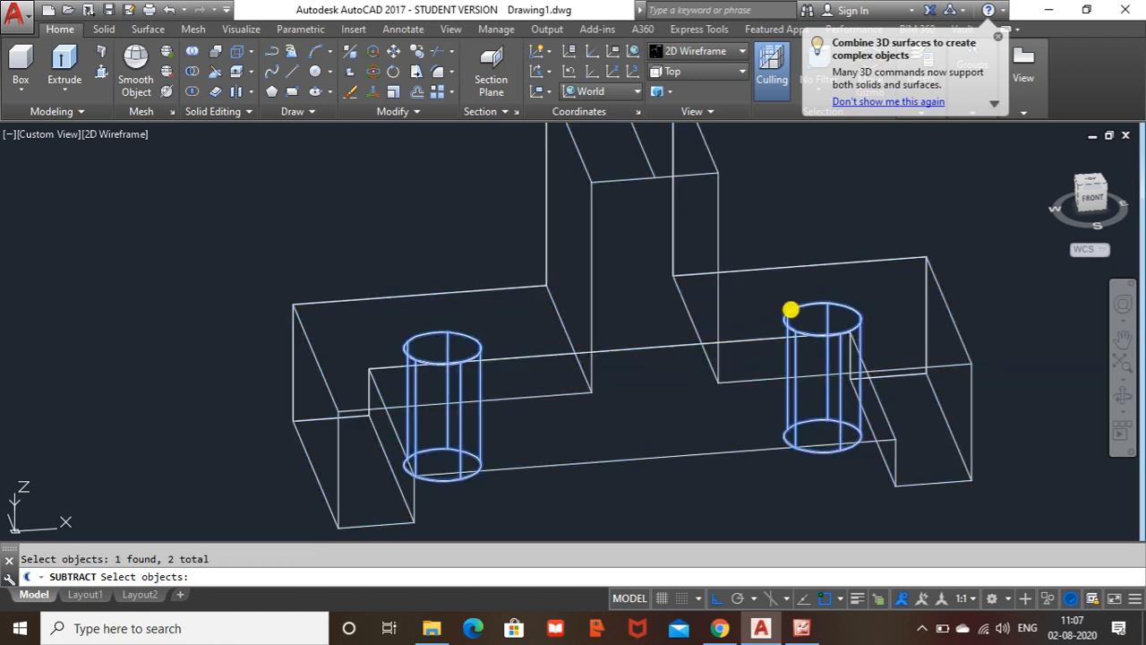
pyautogui.press('Return')
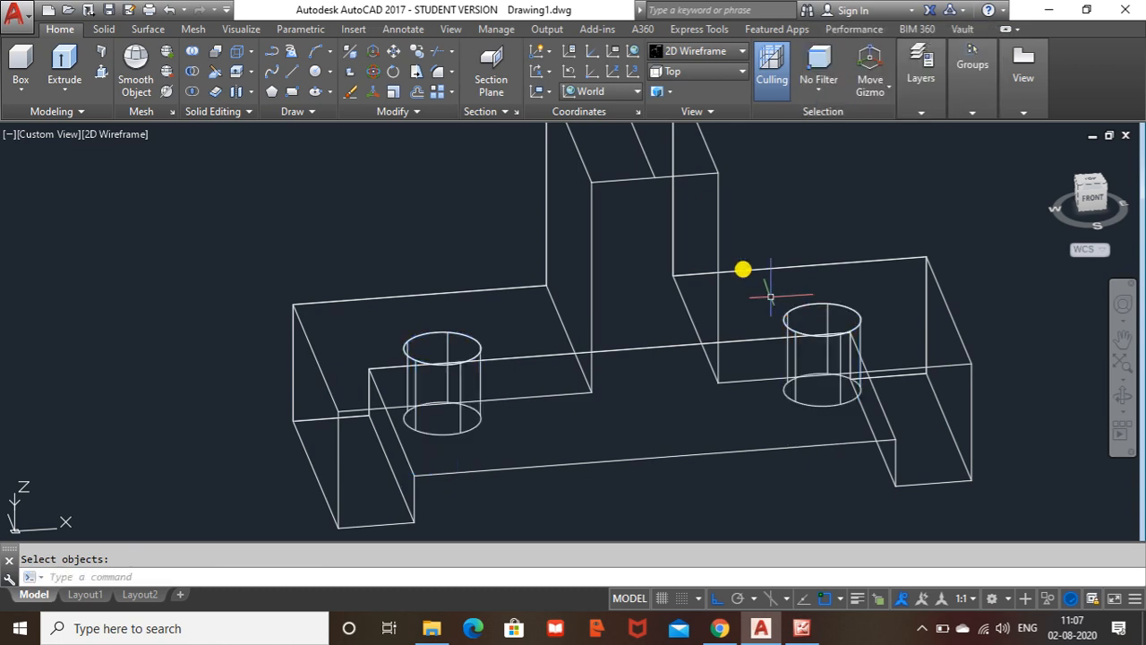
# Inspect the base holes in the Shaded with edges visual style, and switch back to 2D Wireframe
pyautogui.click(741, 54)
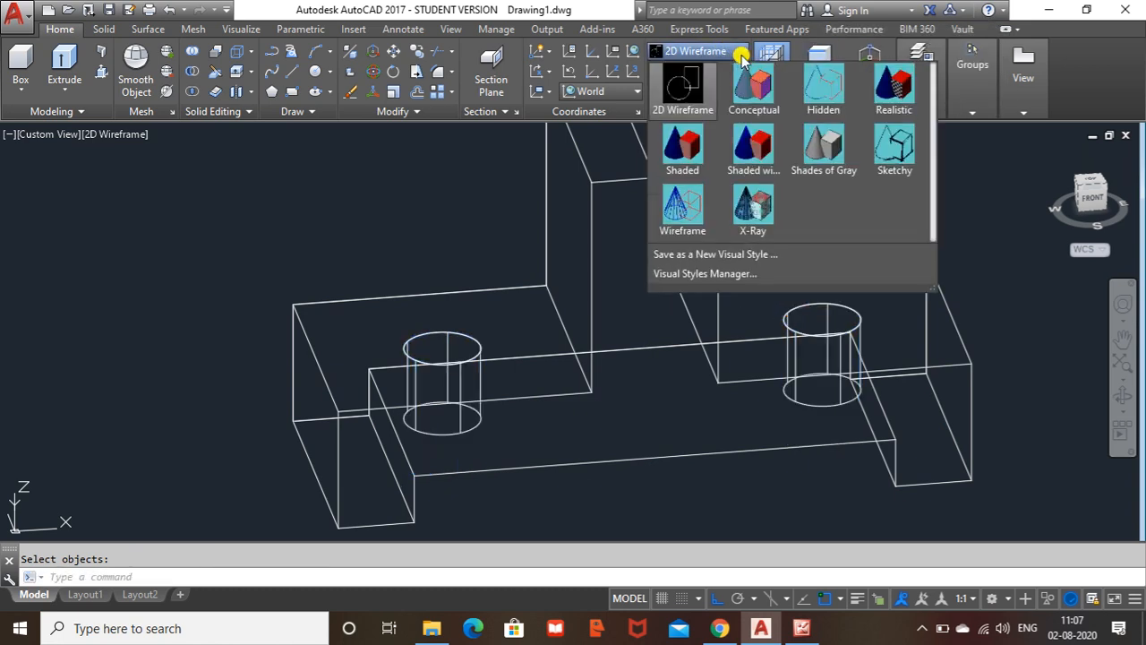
pyautogui.click(757, 135)
pyautogui.moveTo(798, 299)
pyautogui.keyDown('shift'); pyautogui.mouseDown(button='middle')
pyautogui.moveTo(864, 313)
pyautogui.moveTo(795, 387)
pyautogui.moveTo(770, 350)
pyautogui.moveTo(783, 325)
pyautogui.moveTo(808, 332)
pyautogui.moveTo(802, 386)
pyautogui.moveTo(790, 327)
pyautogui.moveTo(717, 367)
pyautogui.moveTo(752, 303)
pyautogui.moveTo(776, 304)
pyautogui.mouseUp(button='middle'); pyautogui.keyUp('shift')
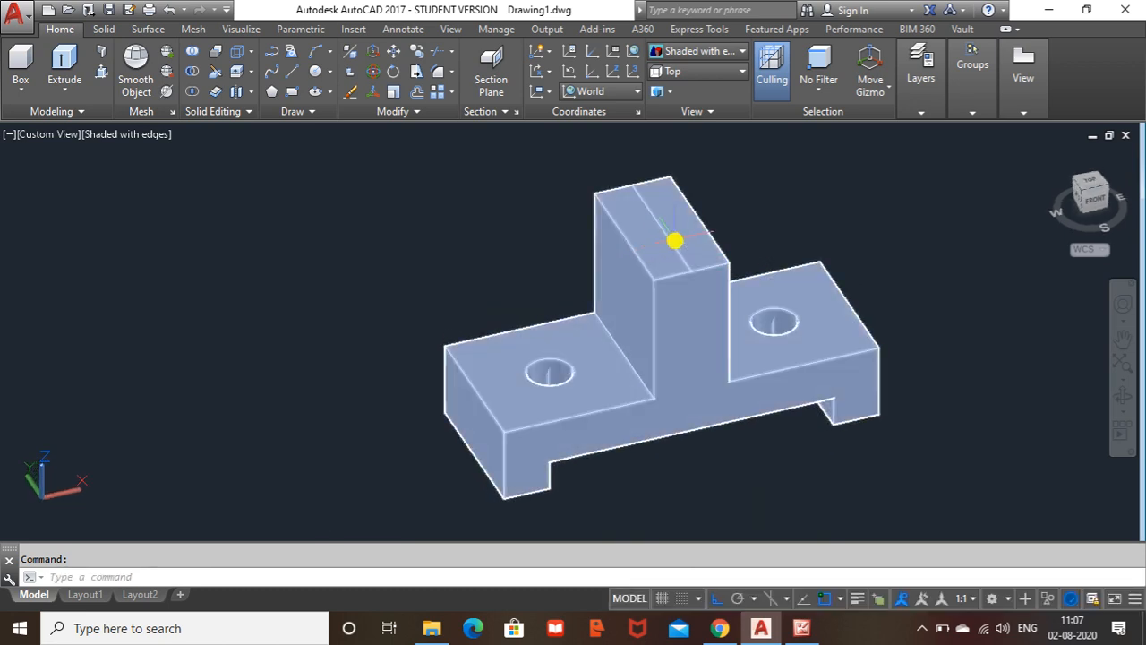
pyautogui.click(674, 245)
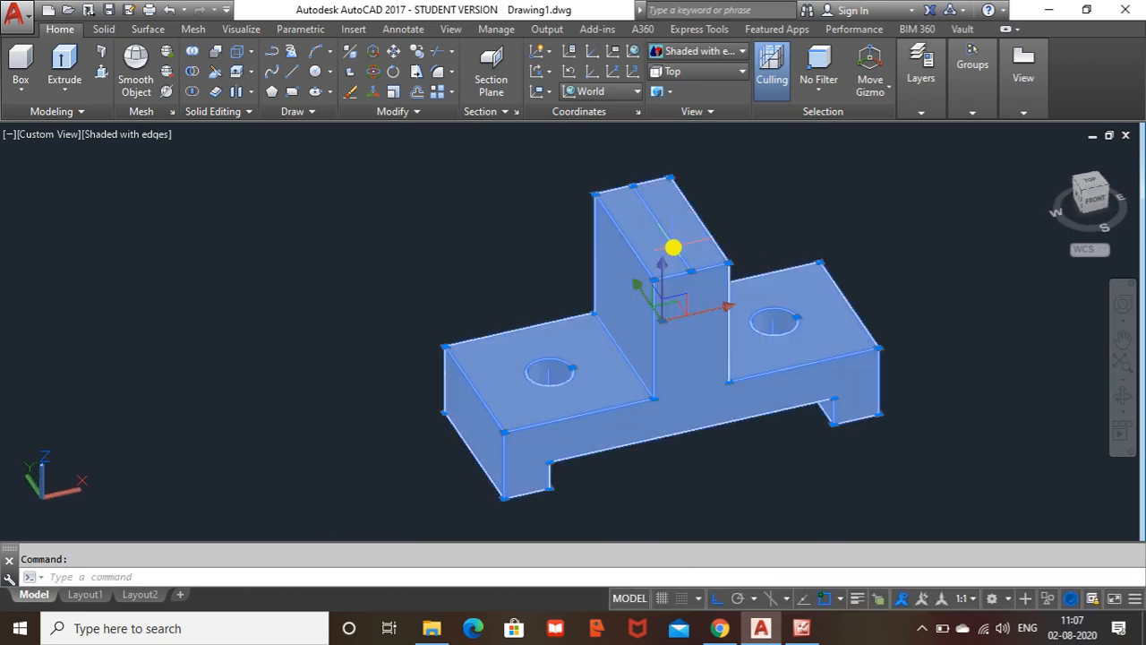
pyautogui.press('Escape')
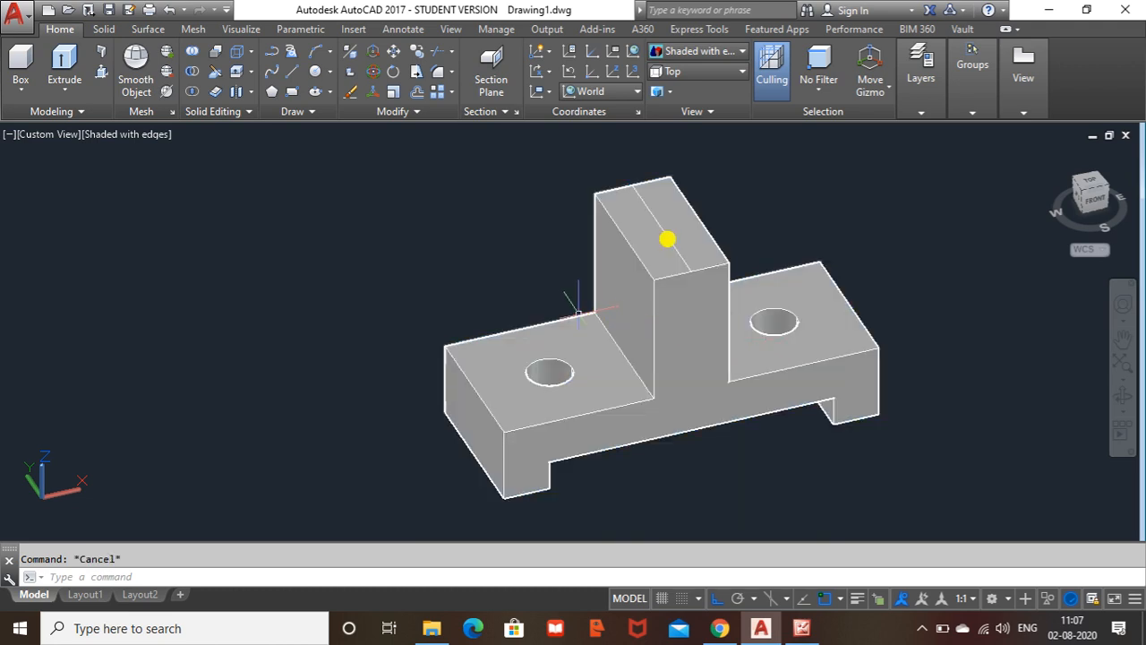
pyautogui.click(746, 55)
pyautogui.click(696, 130)
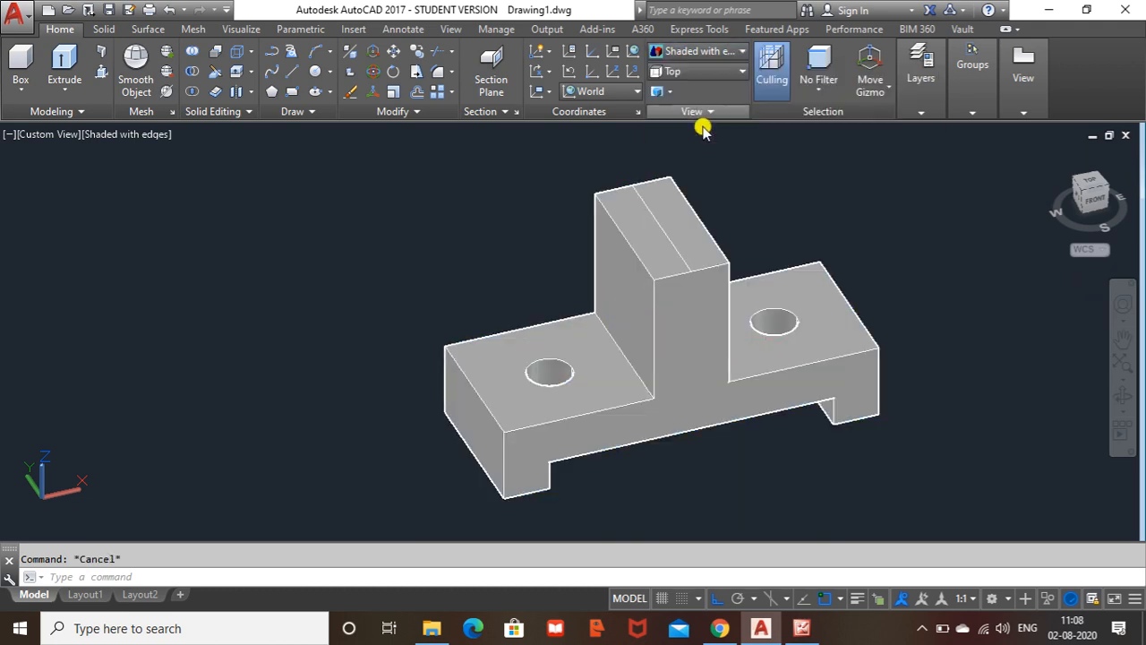
# Try to select the lengthwise centre line on the upright's top face separately from the solid
pyautogui.click(669, 243)
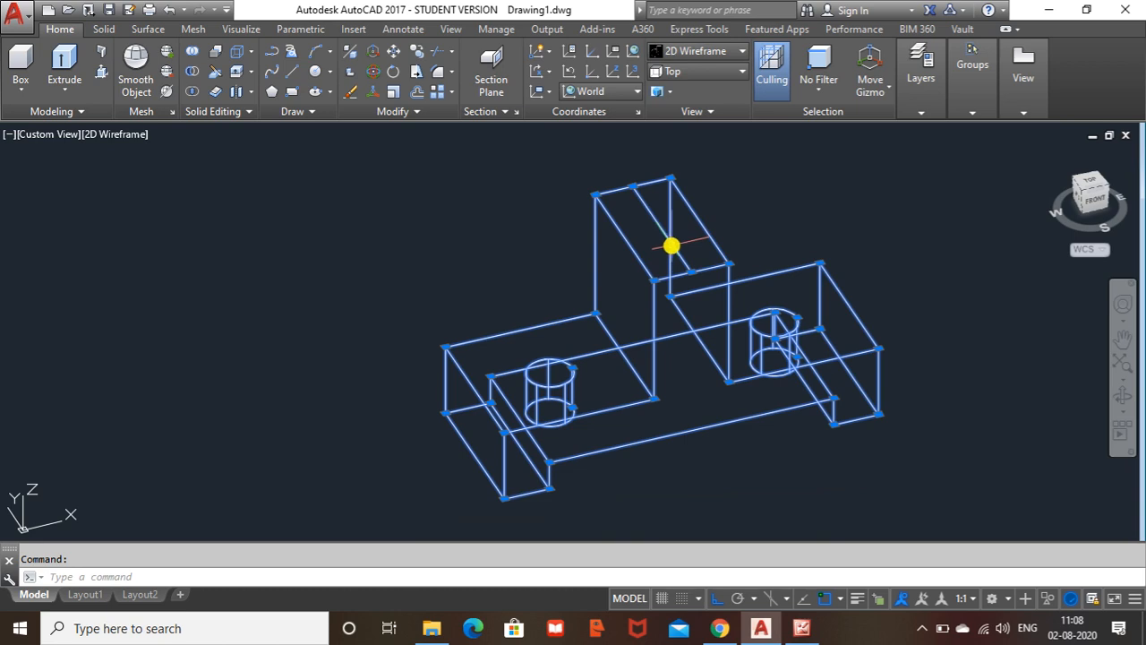
pyautogui.press('Escape')
pyautogui.click(670, 258)
pyautogui.press('Escape')
pyautogui.click(659, 229)
pyautogui.press('Escape')
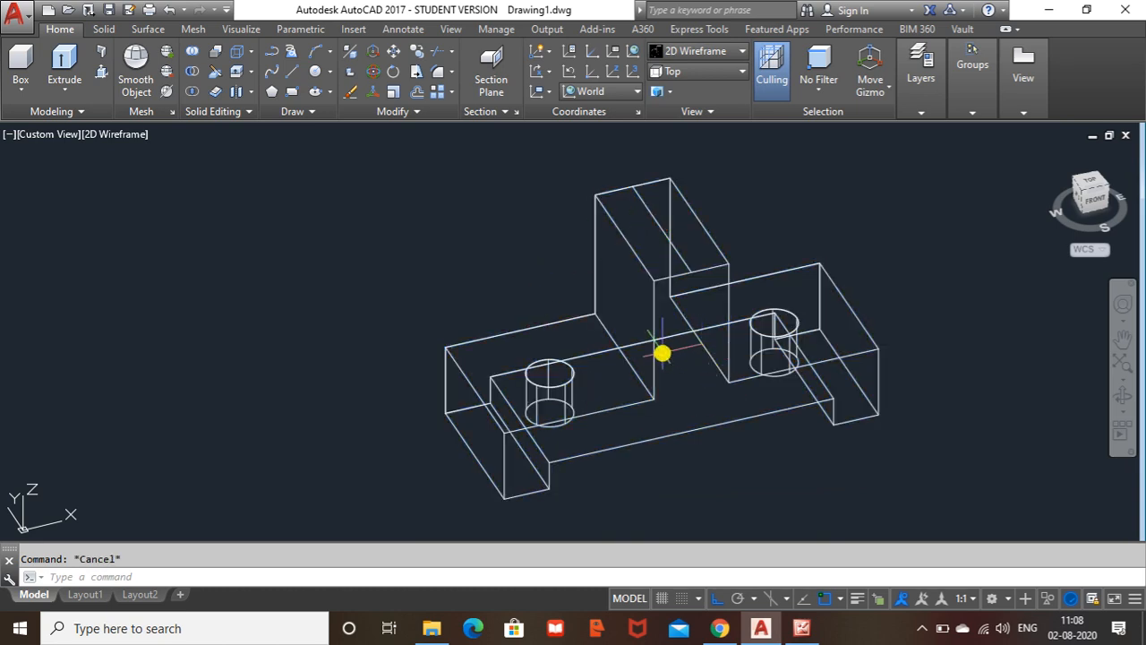
# Check the edge fillets in the reference picture in Picture Manager, and return to the AutoCAD drawing
pyautogui.keyDown('shift'); pyautogui.moveTo(713, 297); pyautogui.dragTo(690, 253, button='middle'); pyautogui.keyUp('shift')
pyautogui.moveTo(478, 384)
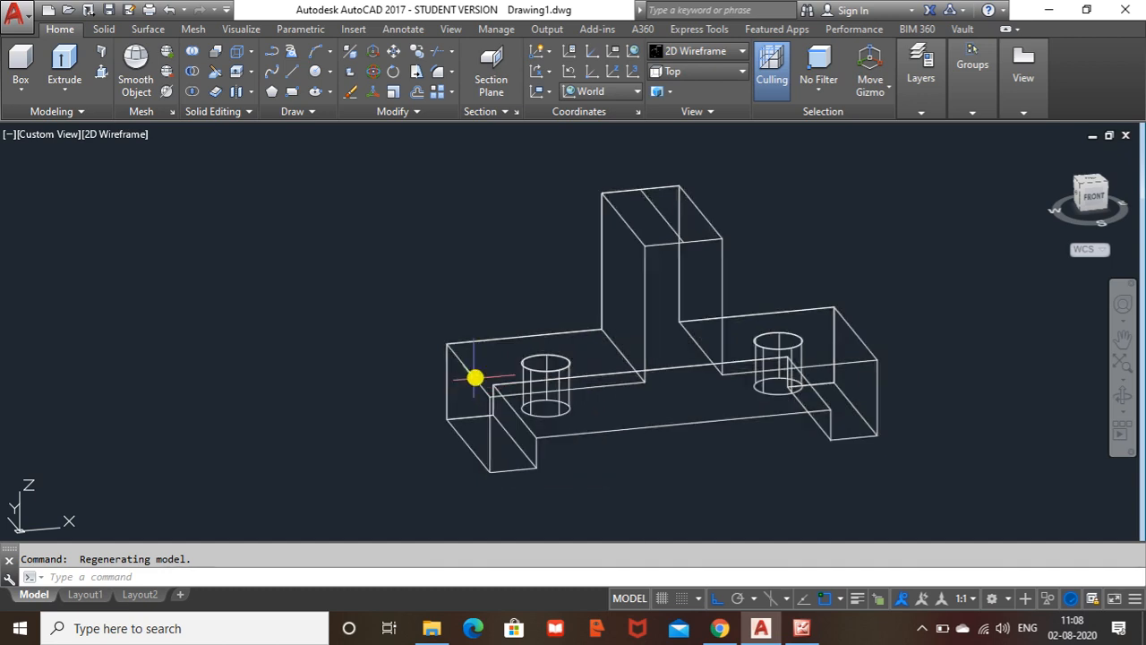
pyautogui.click(801, 628)
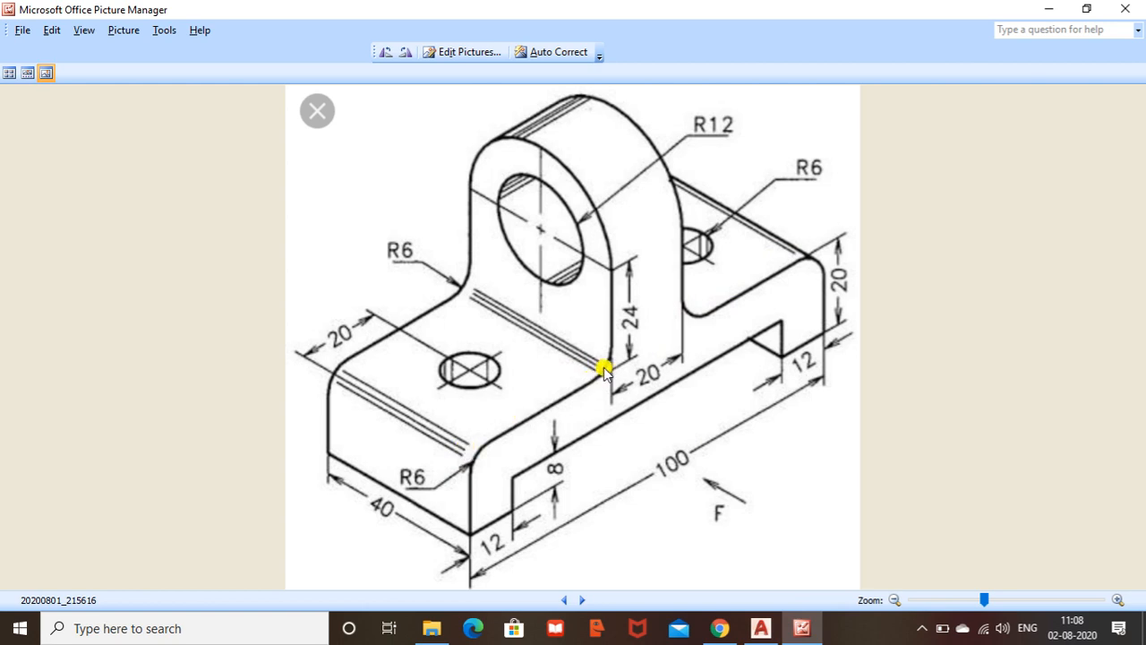
pyautogui.click(748, 620)
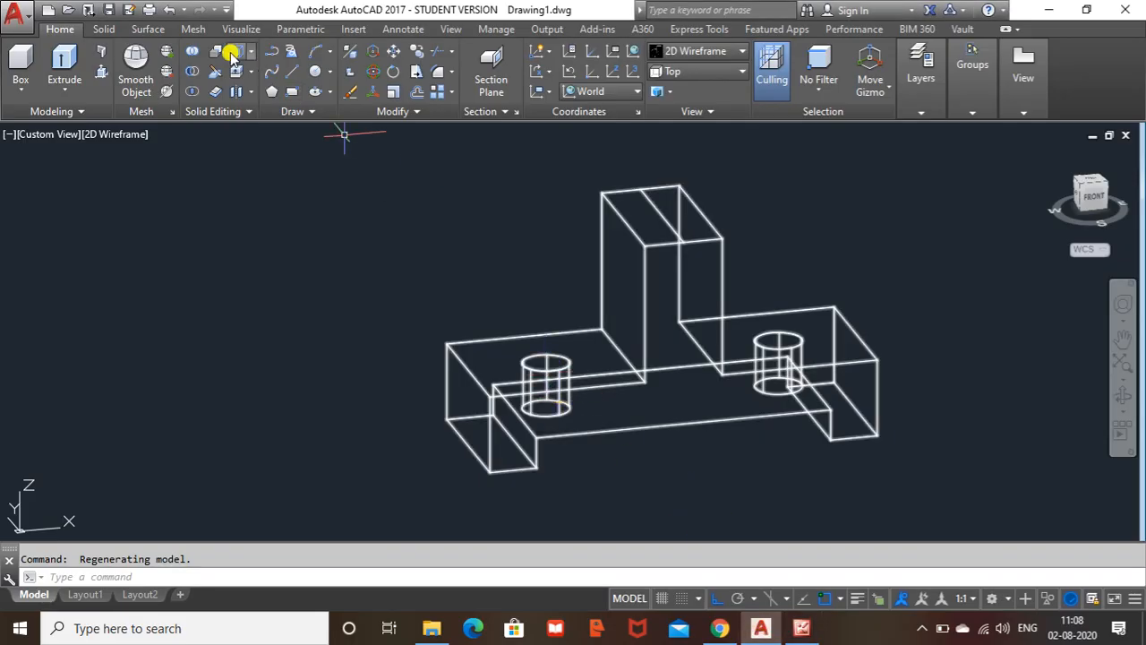
# Fillet the four crosswise edges, the base's two outer top edges and the two inner corners at the upright, with radius 6.0
pyautogui.click(104, 29)
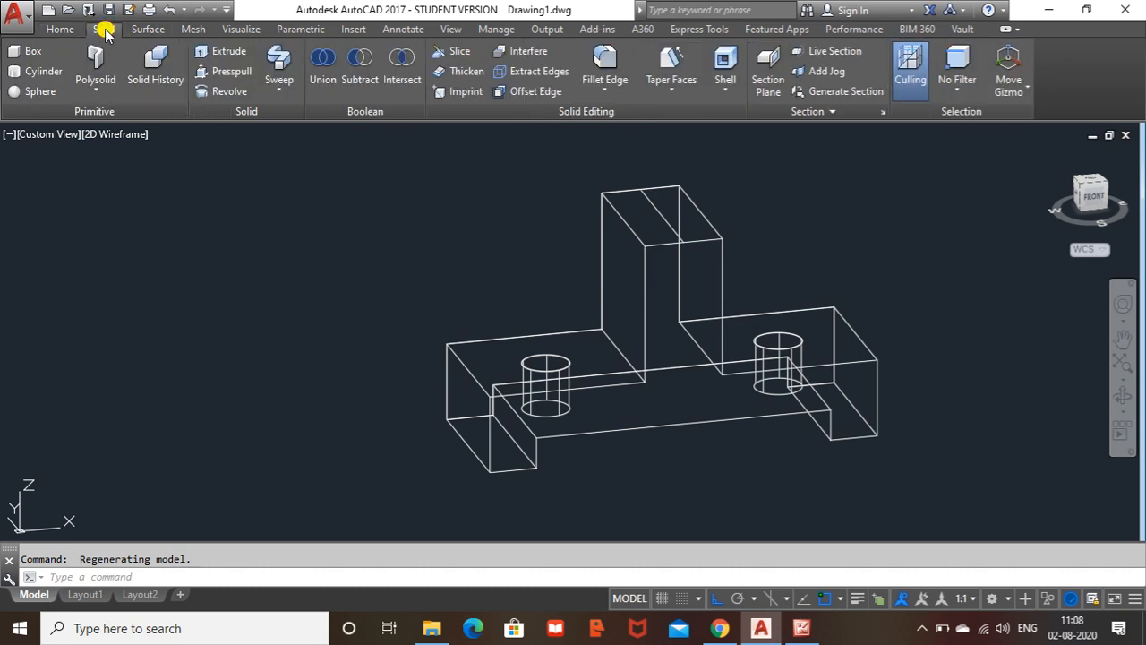
pyautogui.click(601, 90)
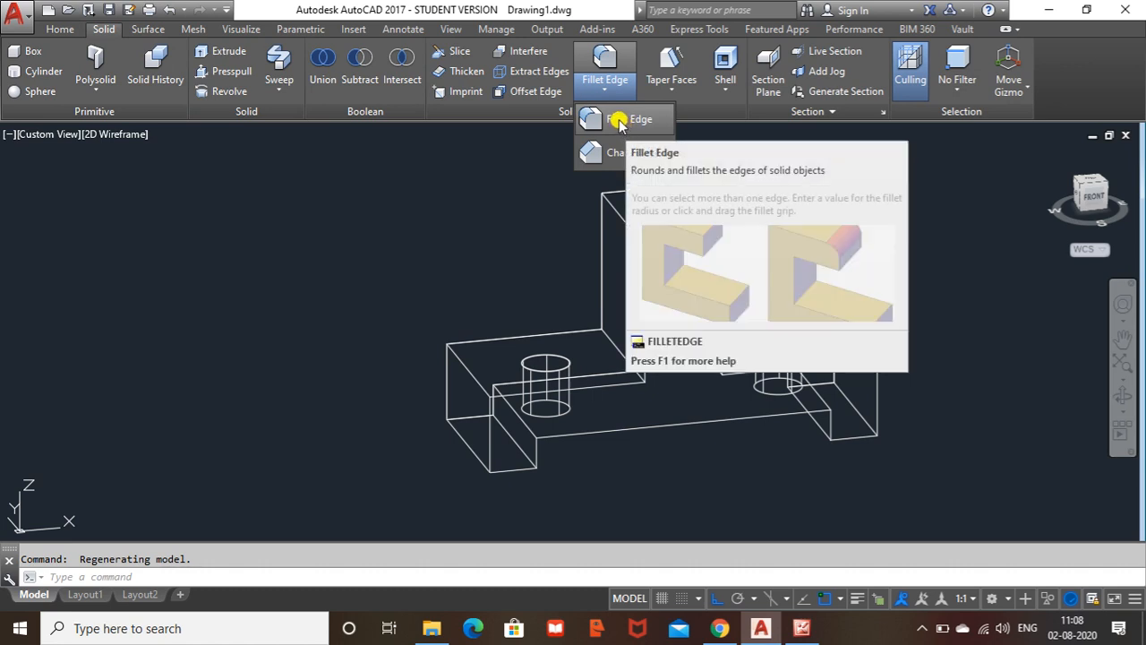
pyautogui.click(624, 123)
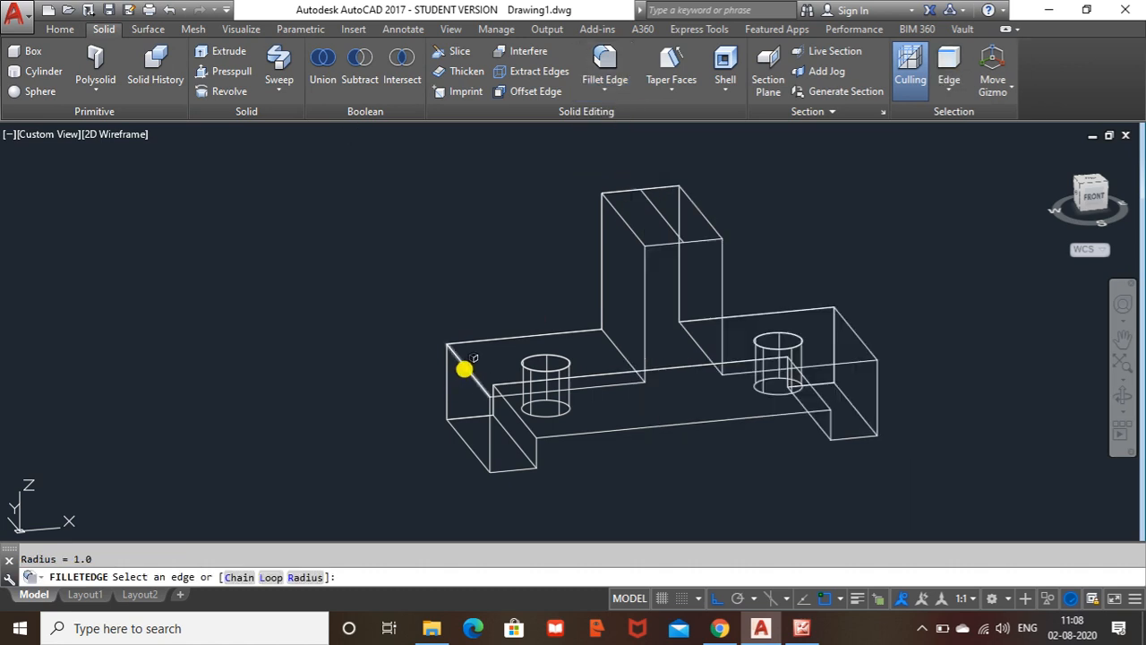
pyautogui.click(466, 369)
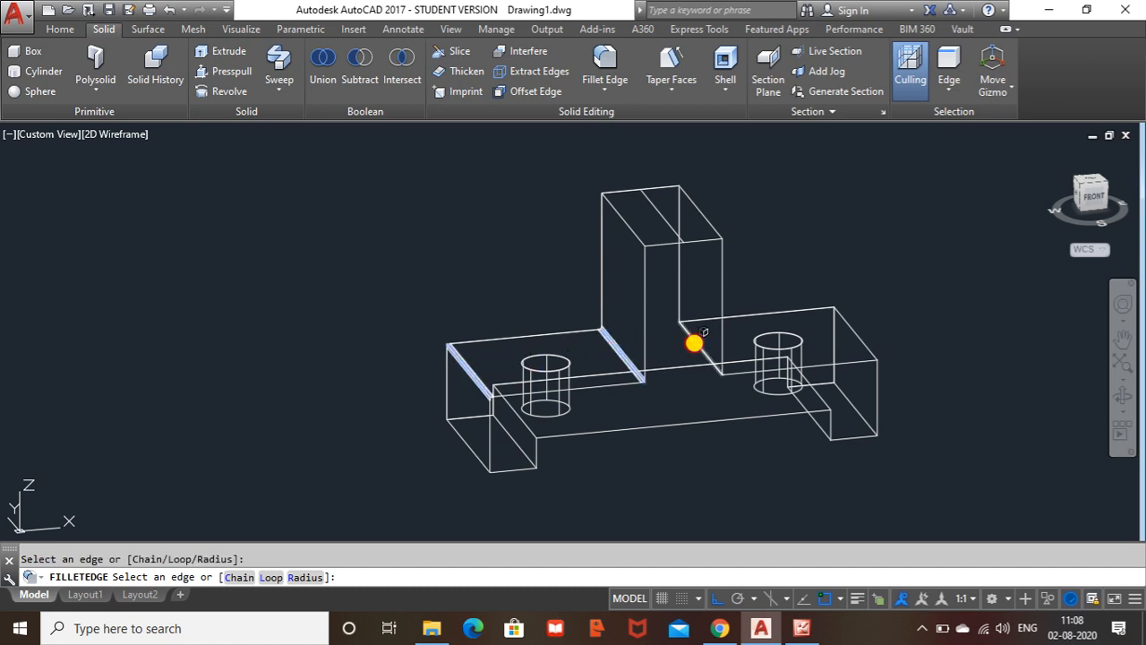
pyautogui.click(855, 333)
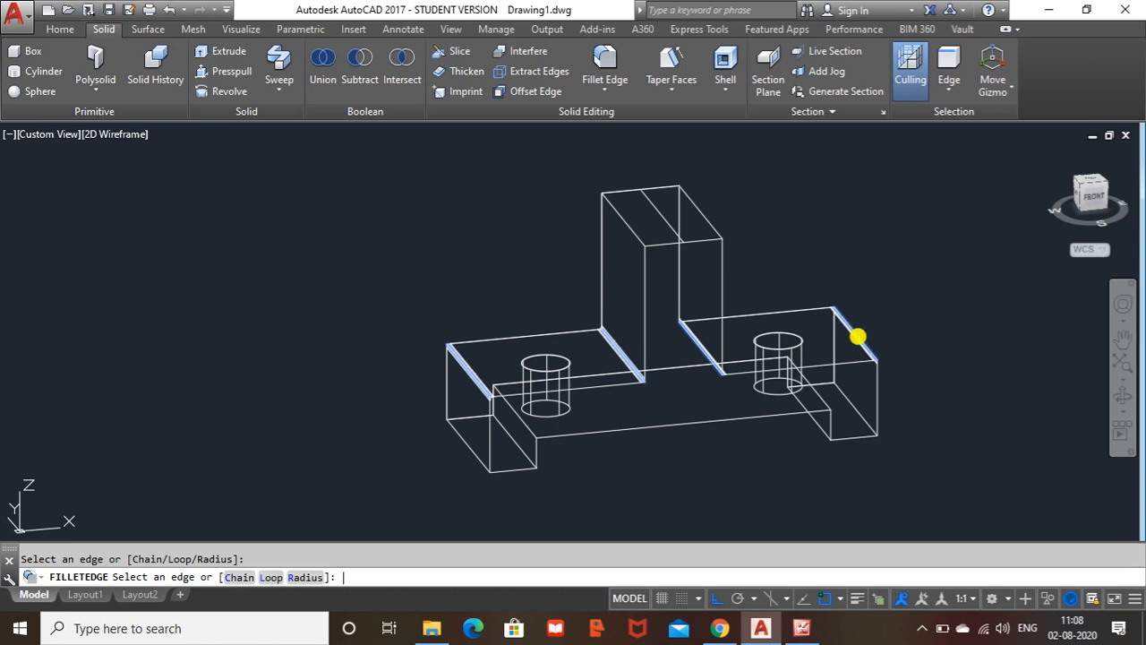
pyautogui.press('Return')
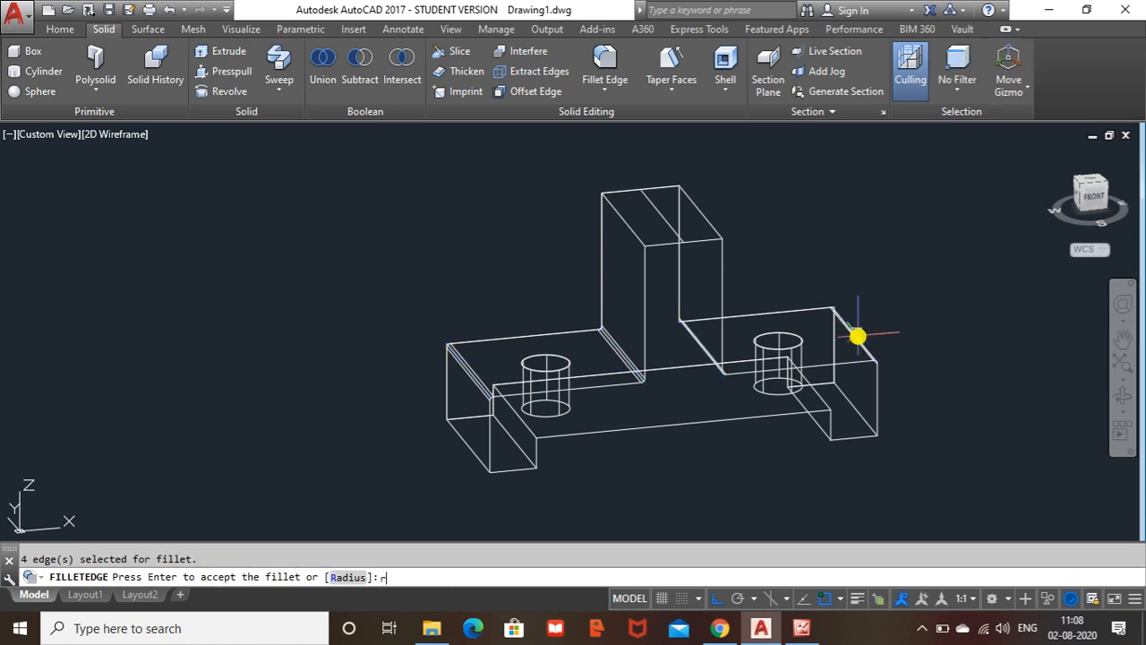
pyautogui.write('r')
pyautogui.press('Return')
pyautogui.write('6.0')
pyautogui.press('Return')
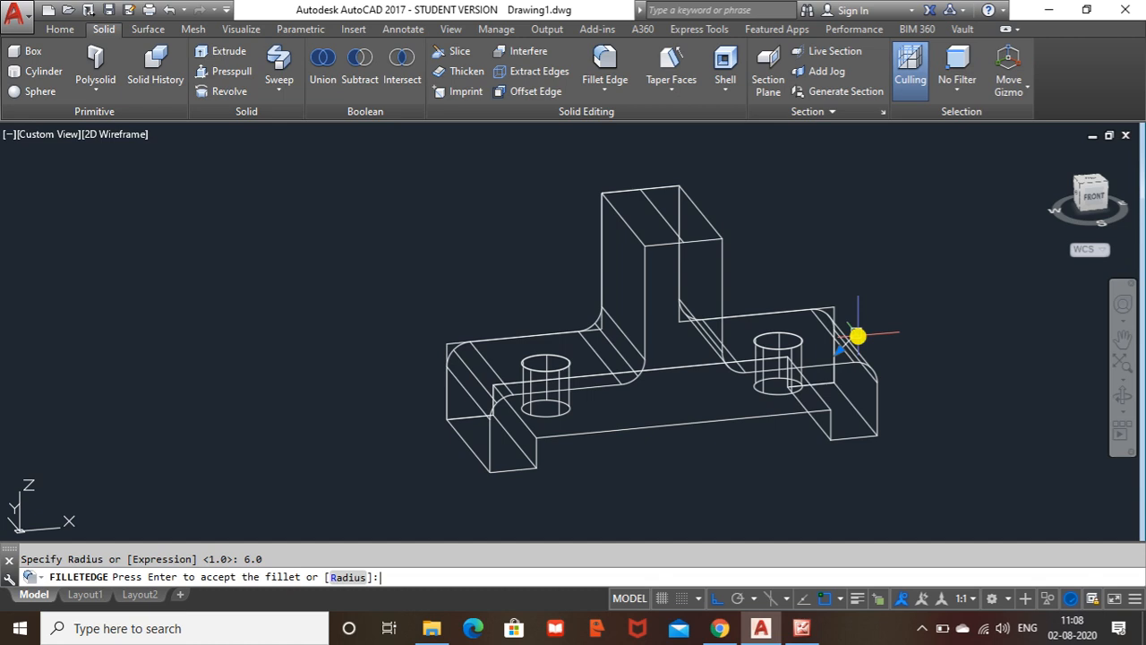
pyautogui.press('Return')
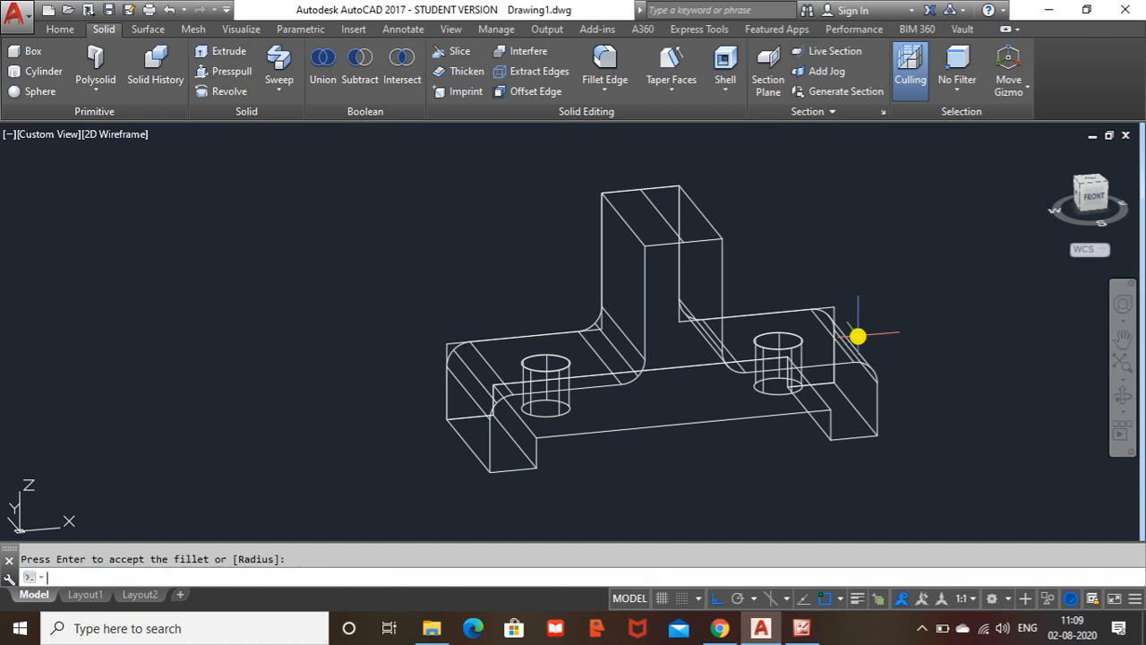
pyautogui.press('Escape')
# Show the bracket in the Shaded with edges visual style and erase the leftover line at the base's outer filleted corner
pyautogui.click(61, 30)
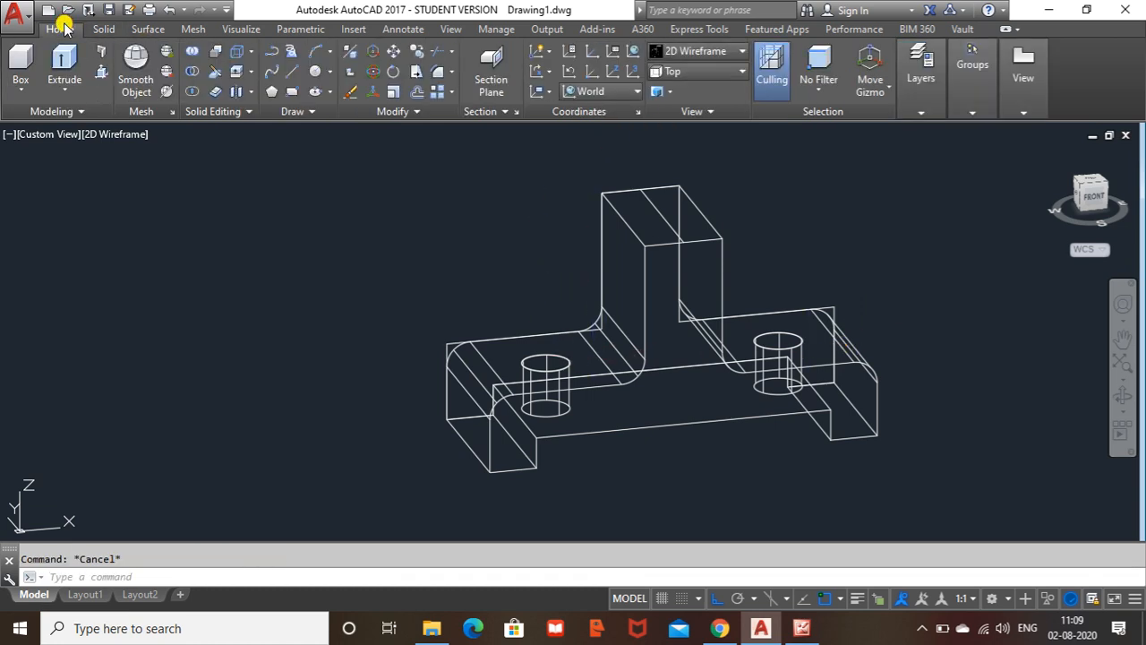
pyautogui.click(727, 54)
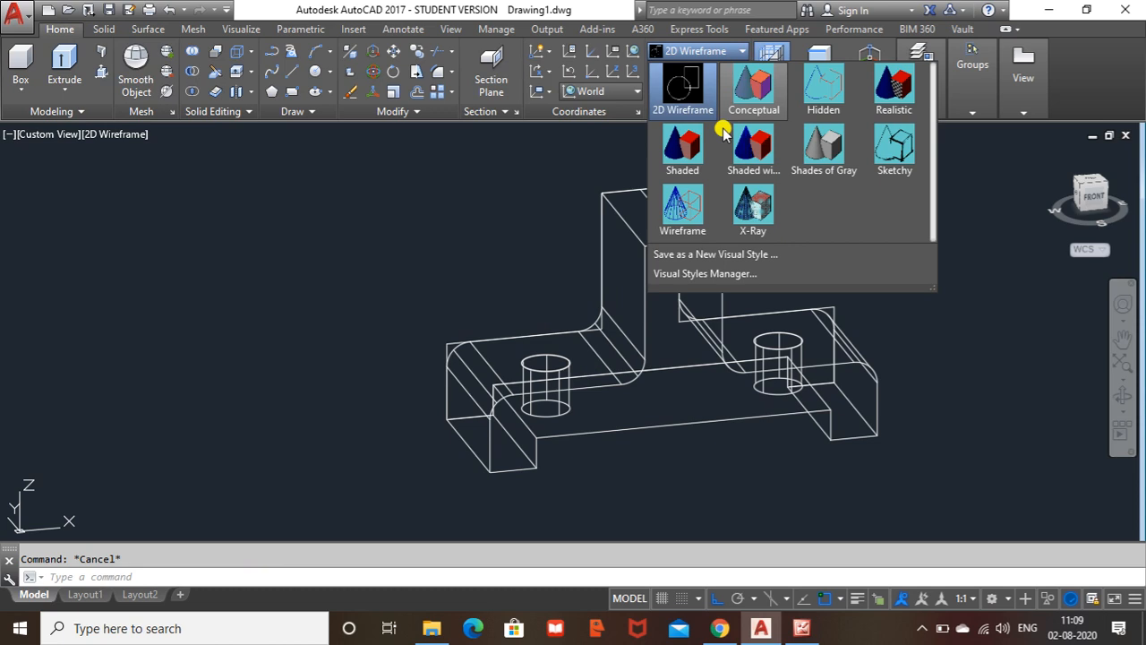
pyautogui.click(752, 177)
pyautogui.keyDown('shift'); pyautogui.moveTo(548, 229); pyautogui.dragTo(635, 256, button='middle'); pyautogui.keyUp('shift')
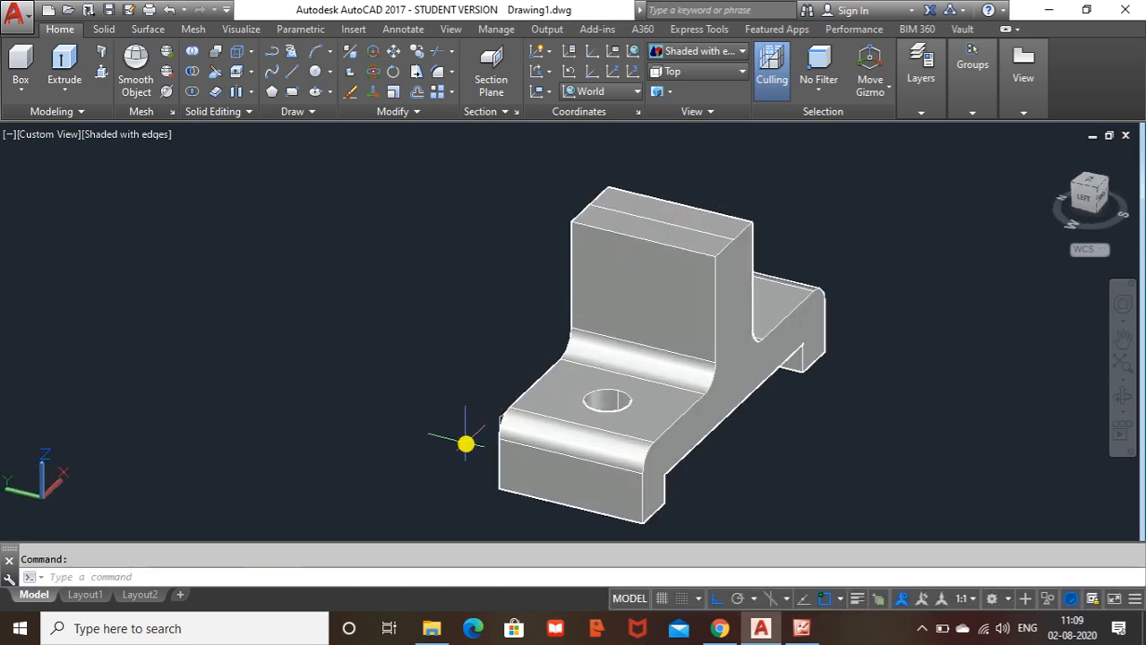
pyautogui.scroll(5, 518, 405)
pyautogui.click(534, 395)
pyautogui.press('Delete')
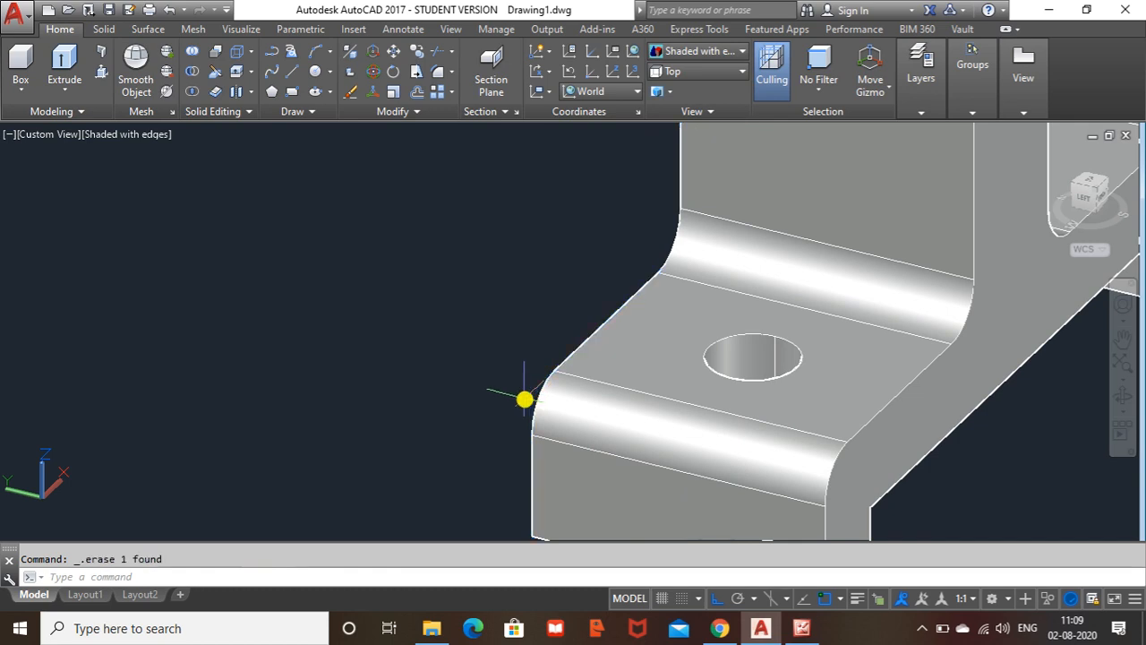
# Inspect the filleted edges and base holes of the shaded bracket from the left and front sides
pyautogui.scroll(-4, 519, 421)
pyautogui.scroll(2, 761, 376)
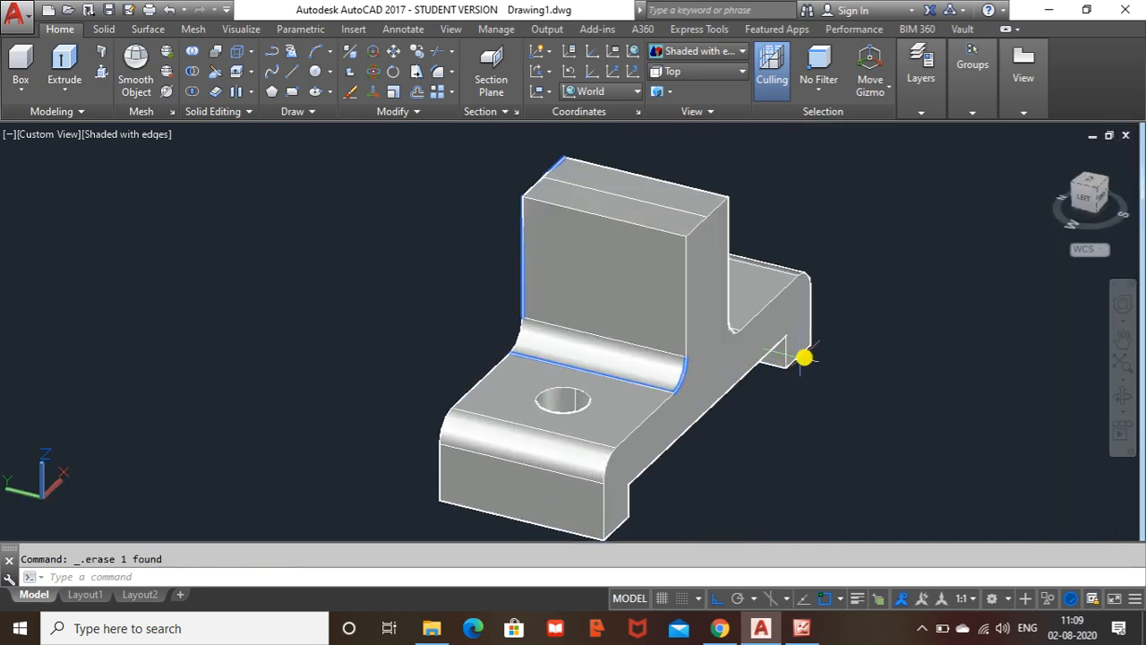
pyautogui.keyDown('shift'); pyautogui.moveTo(895, 299); pyautogui.dragTo(775, 274, button='middle'); pyautogui.keyUp('shift')
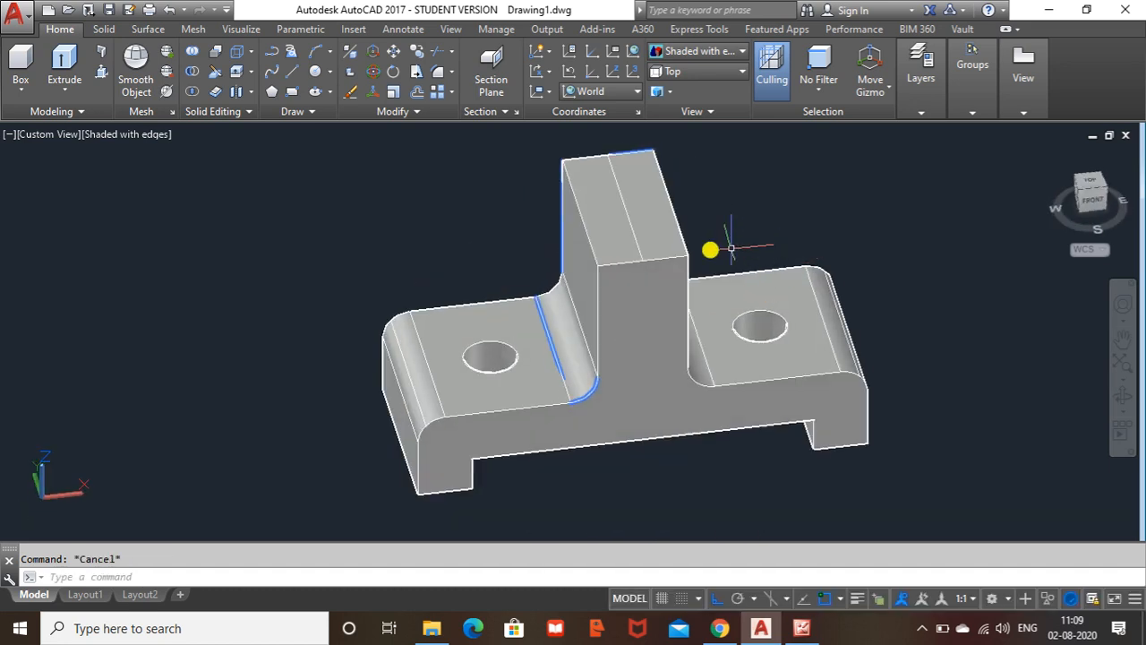
pyautogui.click(570, 387)
pyautogui.press('Escape')
pyautogui.keyDown('shift'); pyautogui.moveTo(834, 318); pyautogui.dragTo(805, 297, button='middle'); pyautogui.keyUp('shift')
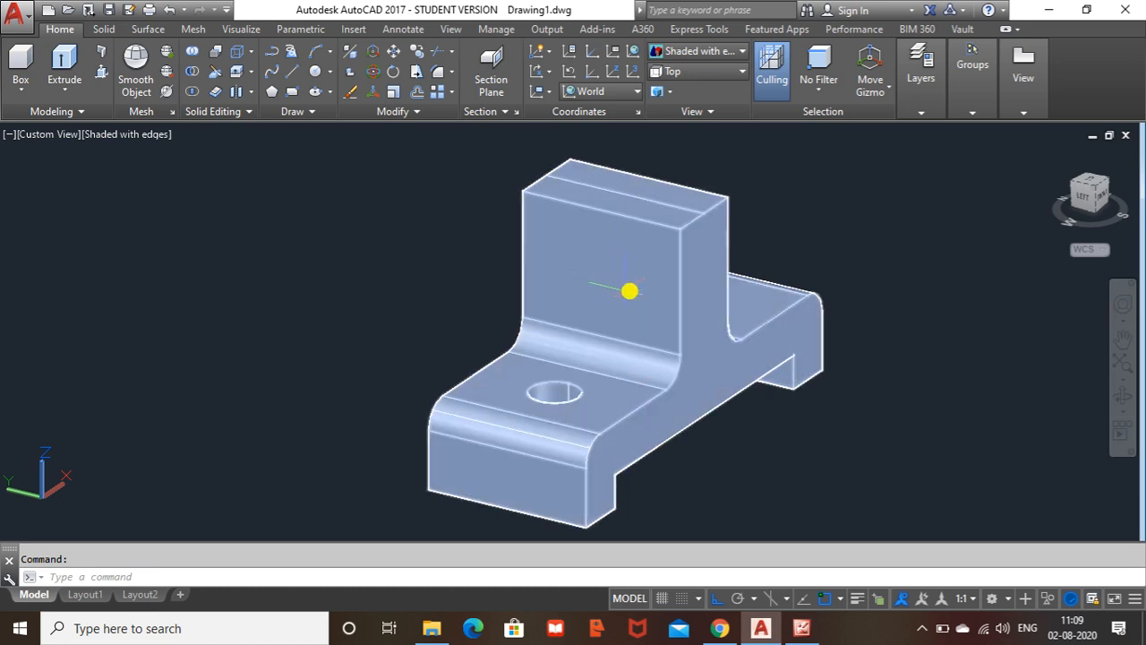
# Check the R12 hole and the upright's dimensions in the reference picture in Picture Manager, and return to the AutoCAD drawing
pyautogui.click(801, 629)
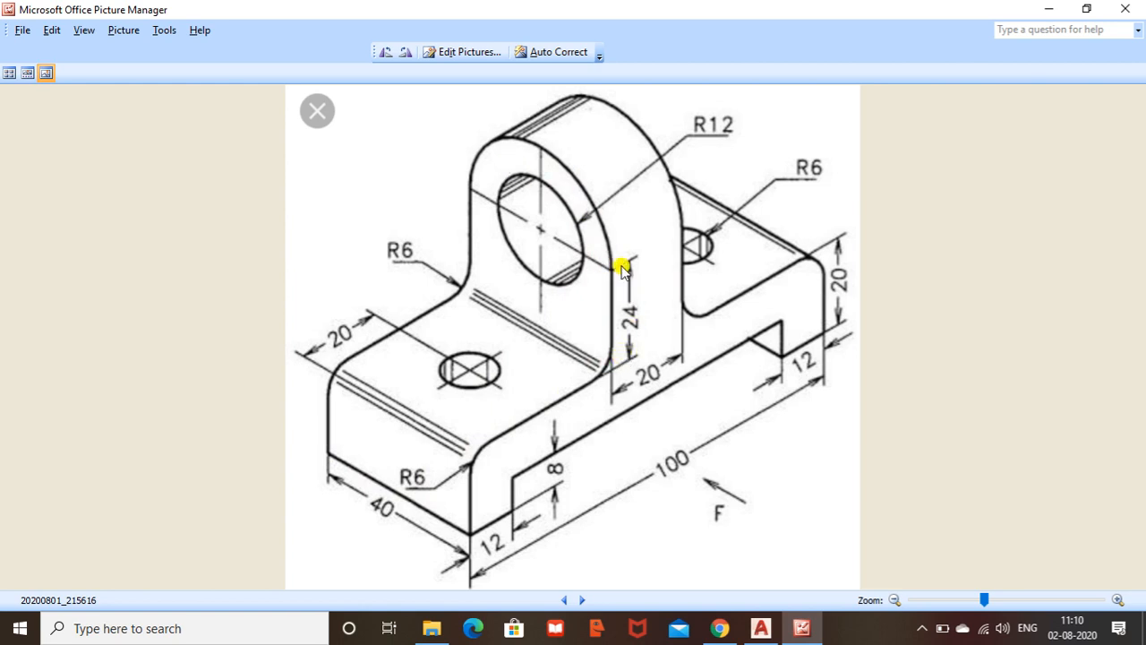
pyautogui.moveTo(810, 634)
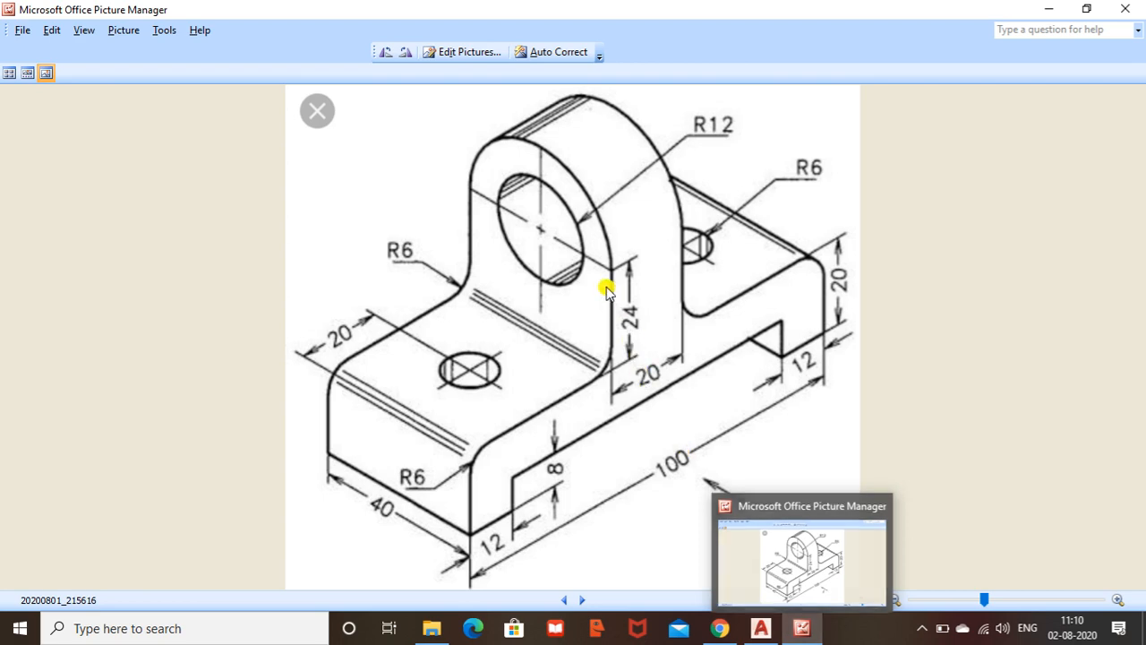
pyautogui.click(808, 632)
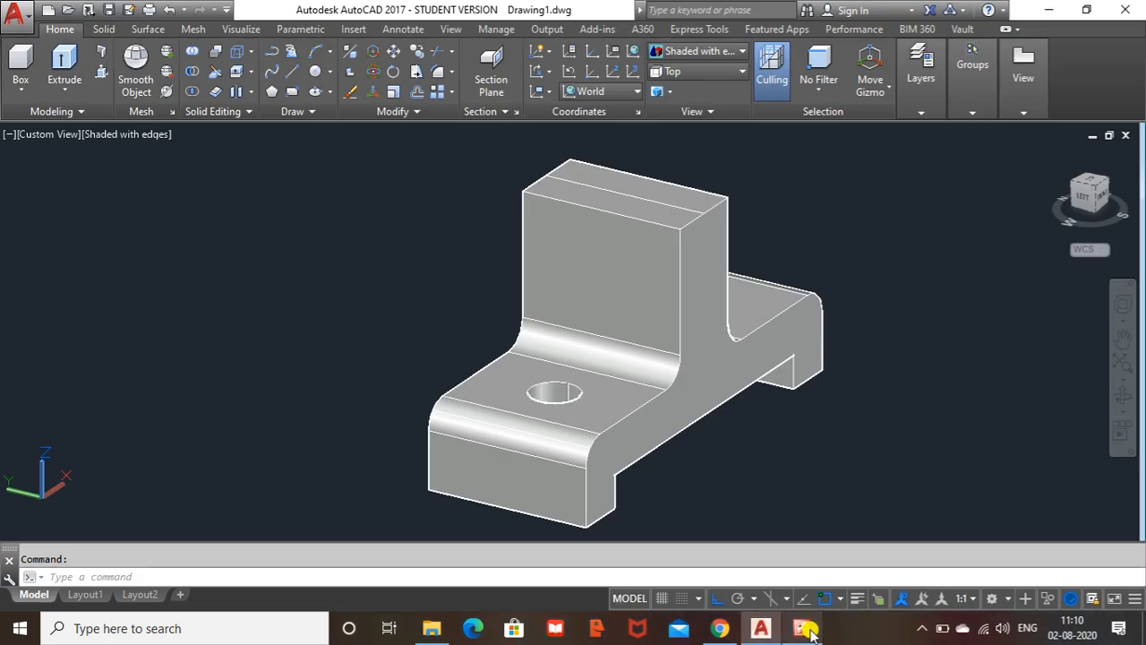
# Switch to the 2D Wireframe visual style and set the Left view
pyautogui.click(740, 50)
pyautogui.click(695, 100)
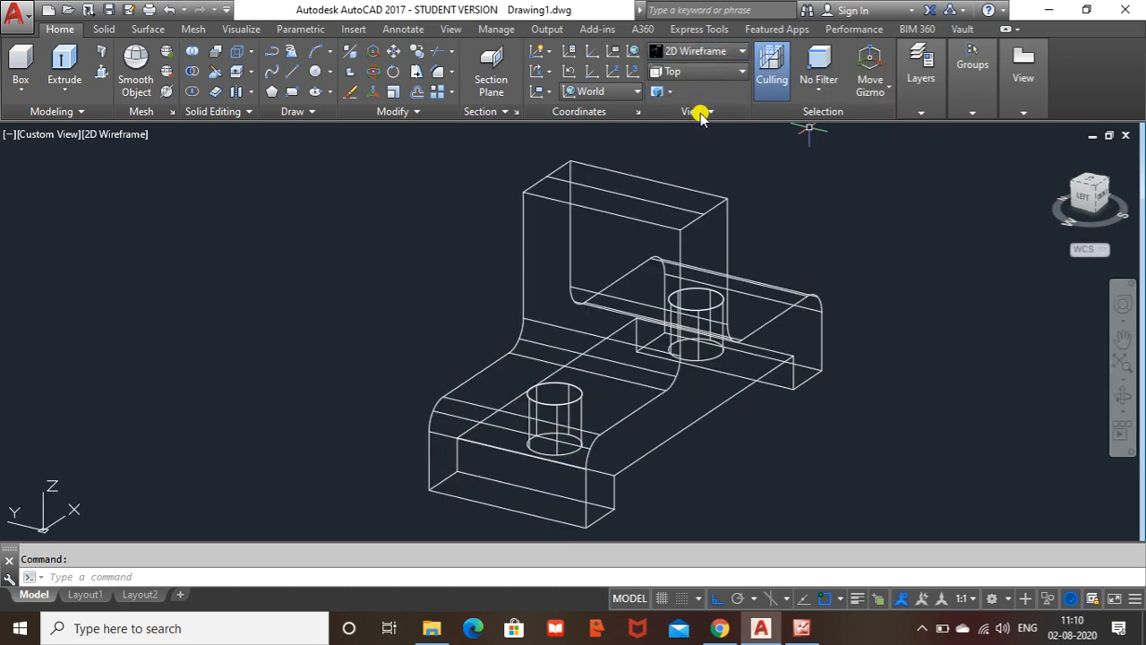
pyautogui.click(741, 72)
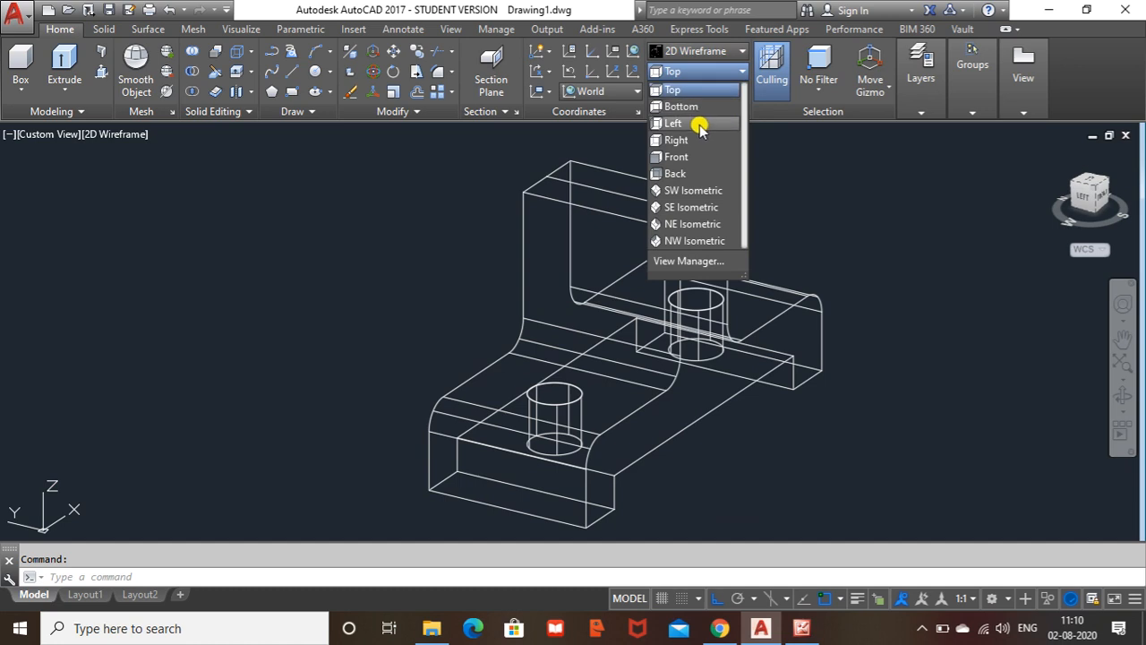
pyautogui.click(696, 128)
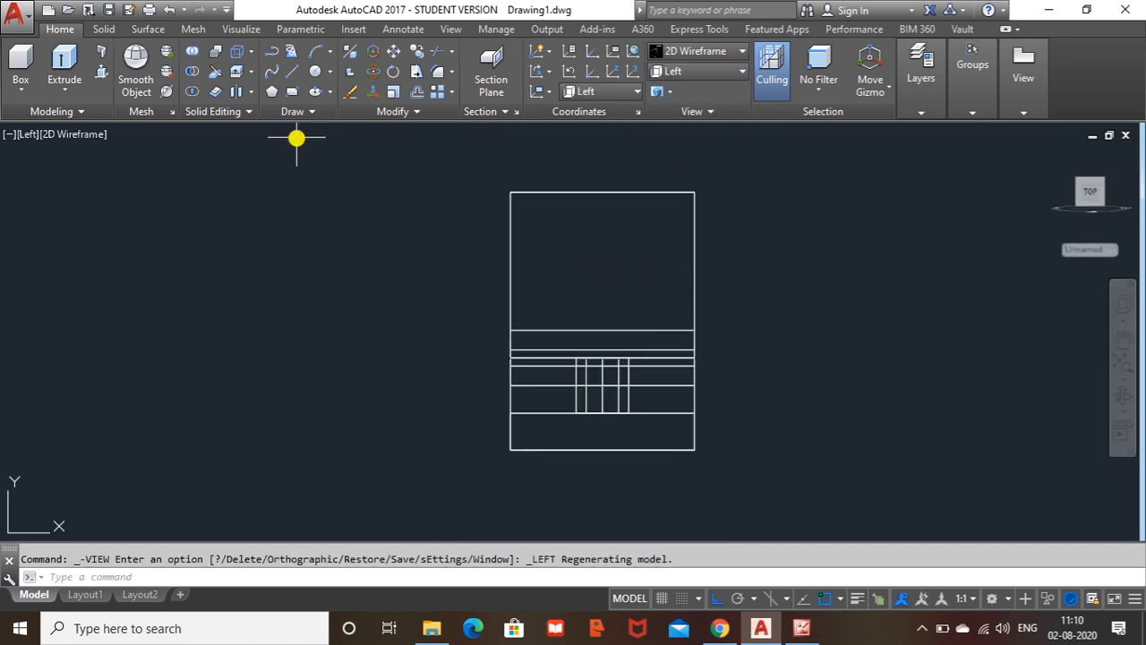
# Draw a vertical guide line 12.0 long downward from the midpoint of the upright's top edge
pyautogui.click(295, 72)
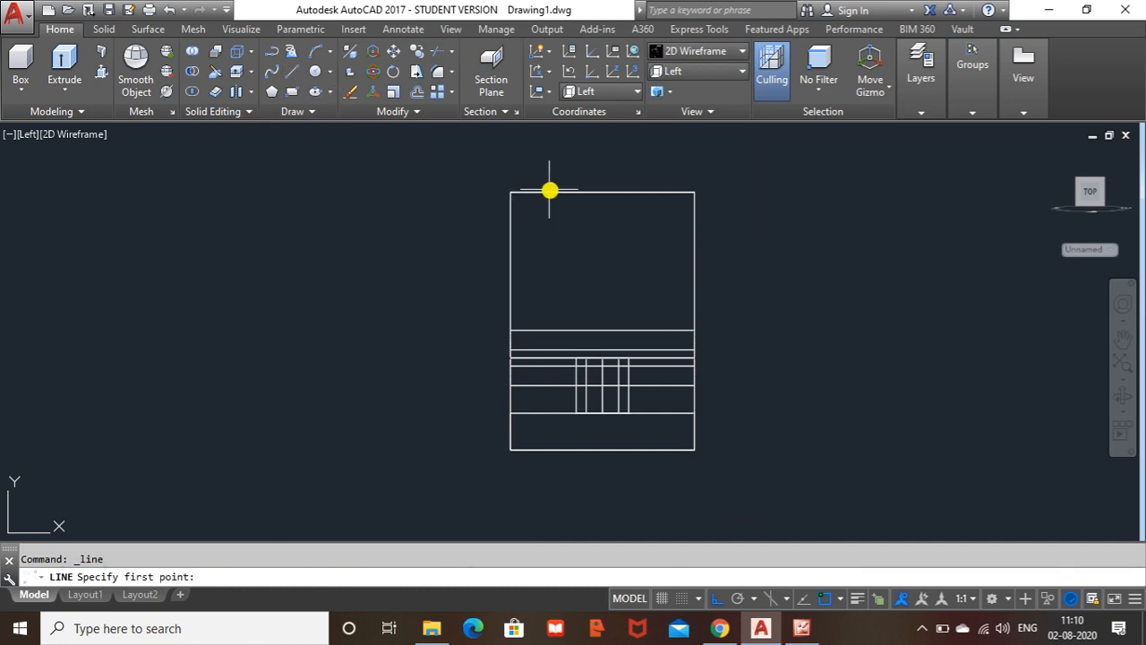
pyautogui.click(598, 192)
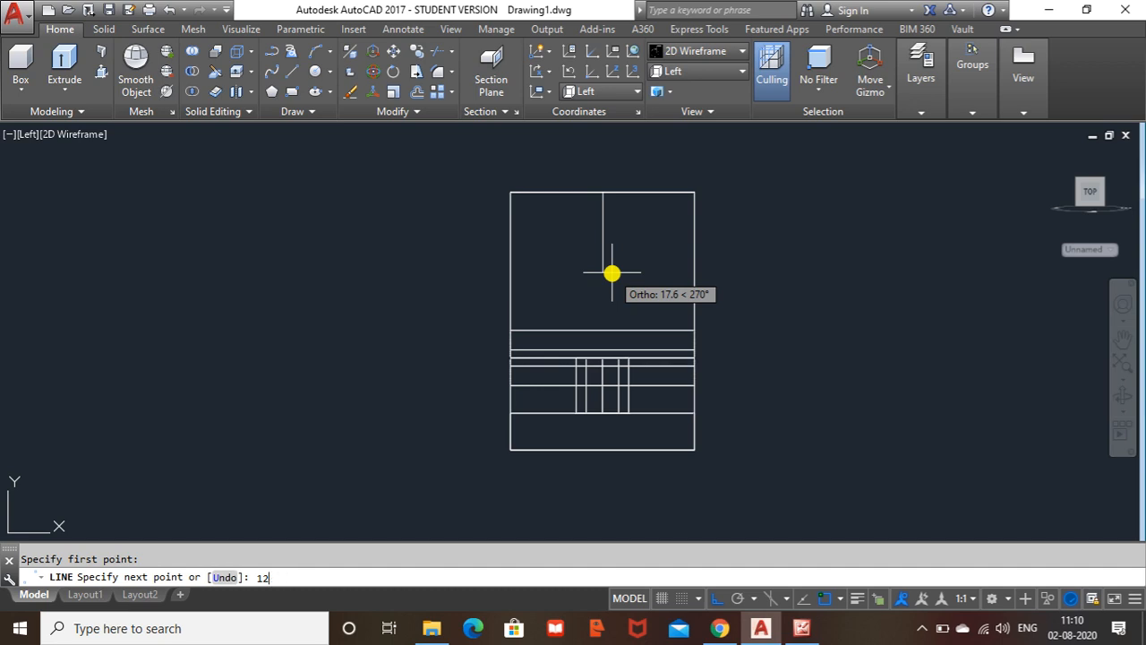
pyautogui.write('12.0')
pyautogui.press('Return')
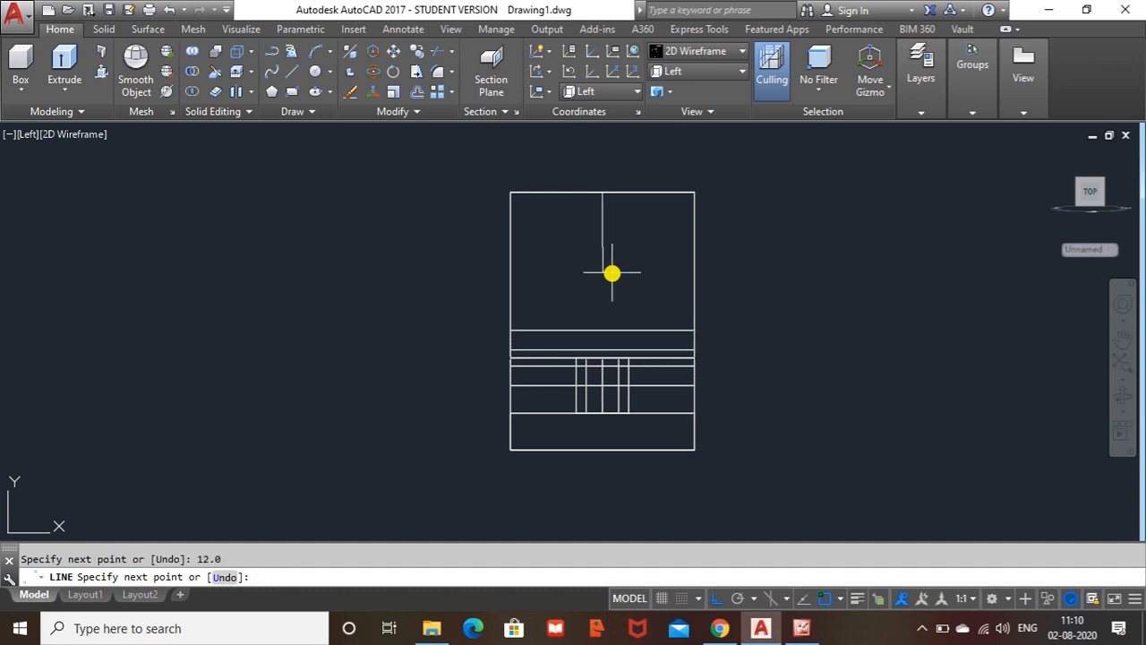
pyautogui.press('Escape')
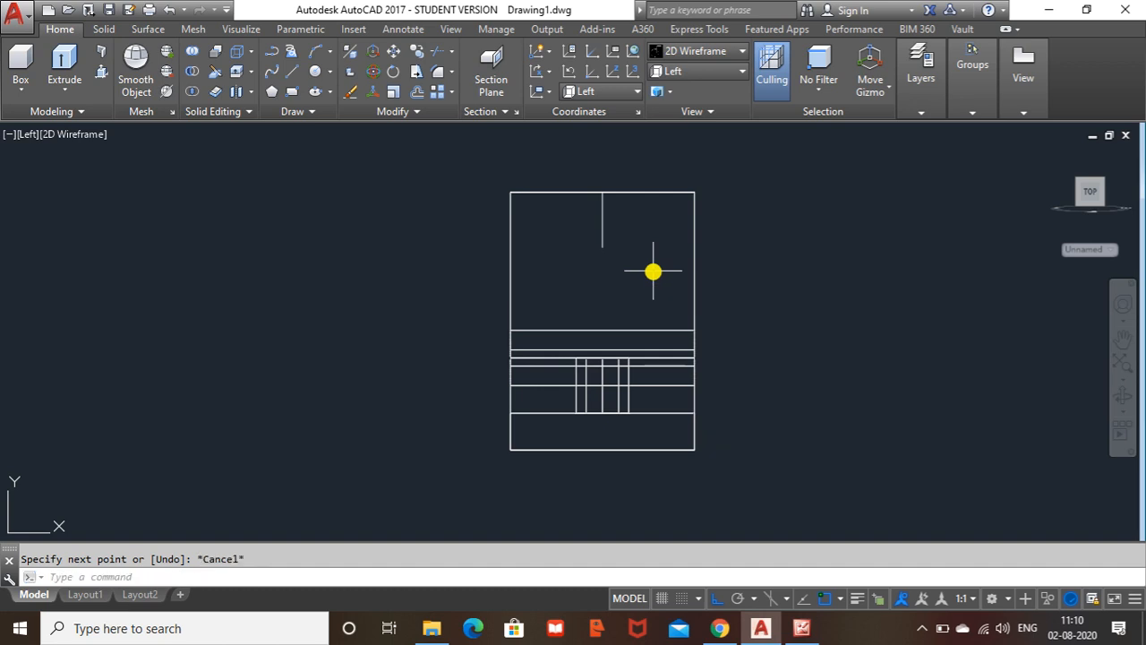
# Draw a circle of radius 12.0 centred on the guide line's lower end, and erase the guide line
pyautogui.click(331, 75)
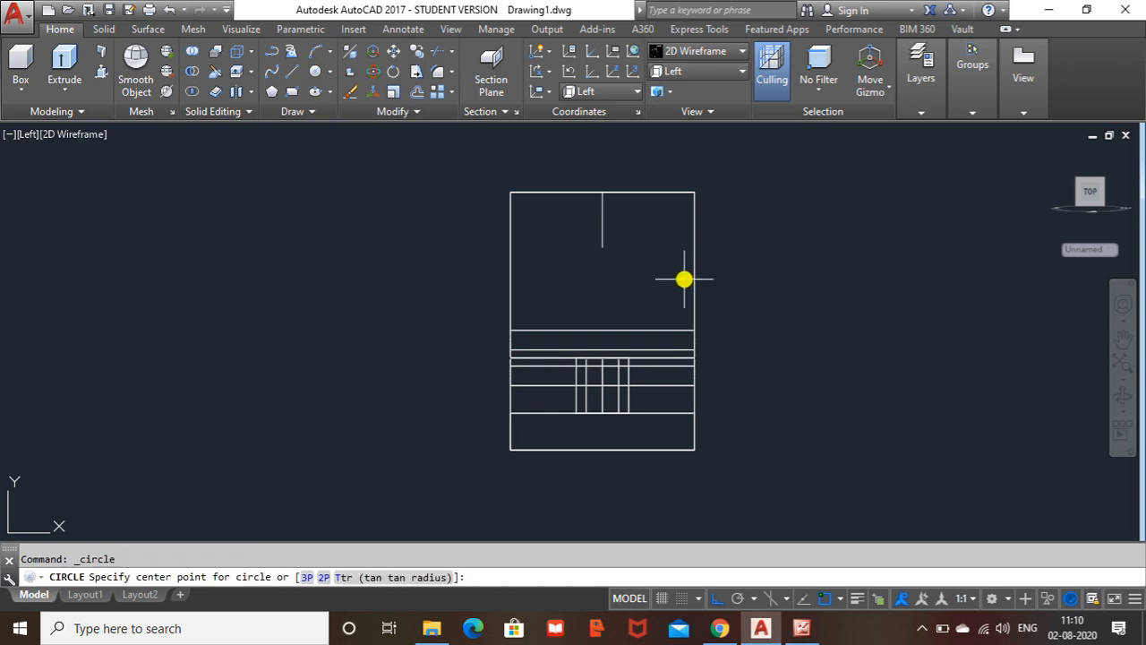
pyautogui.click(602, 247)
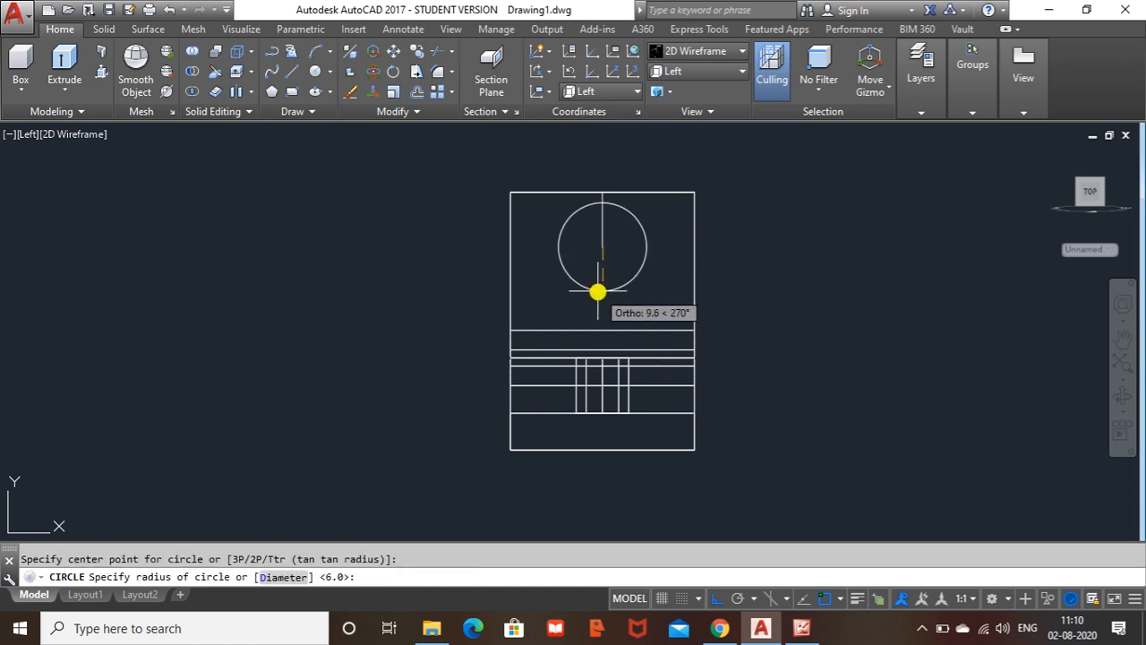
pyautogui.write('12')
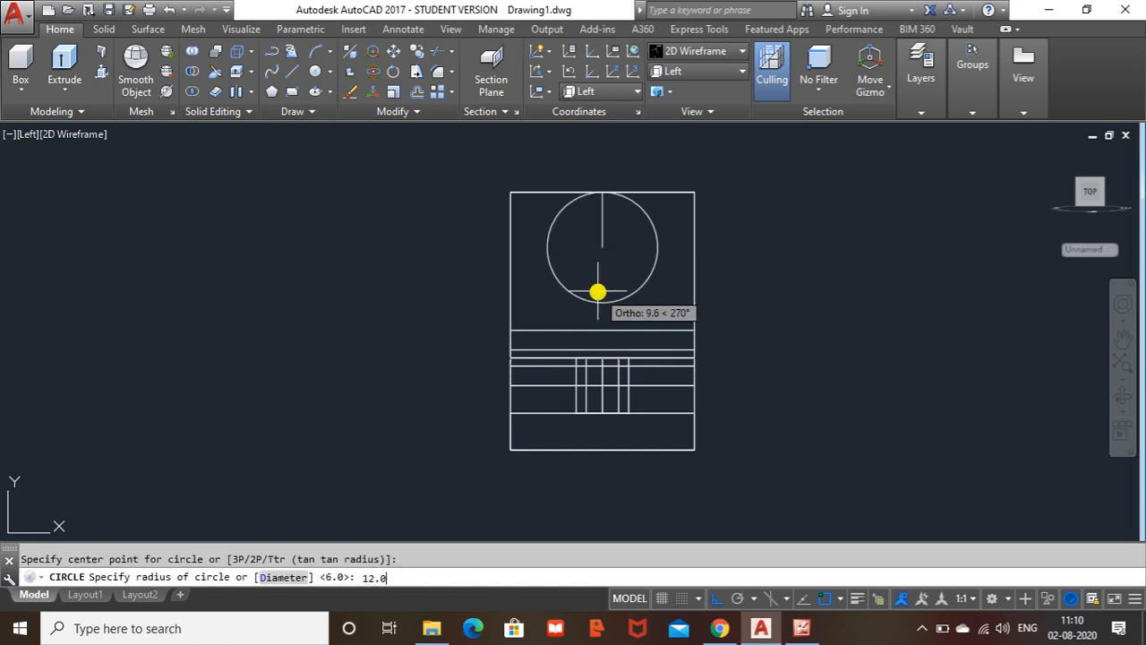
pyautogui.press('Return')
pyautogui.keyDown('shift'); pyautogui.moveTo(768, 224); pyautogui.dragTo(604, 230, button='middle'); pyautogui.keyUp('shift')
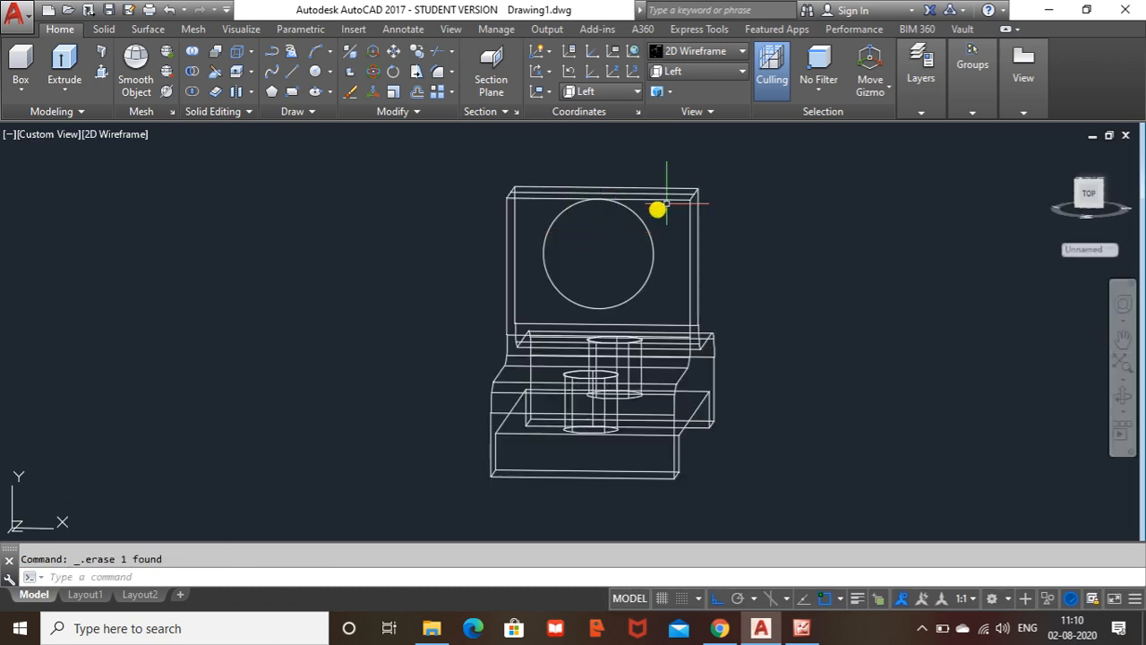
# Presspull the circle on the upright by 20 to form a cylinder
pyautogui.click(98, 73)
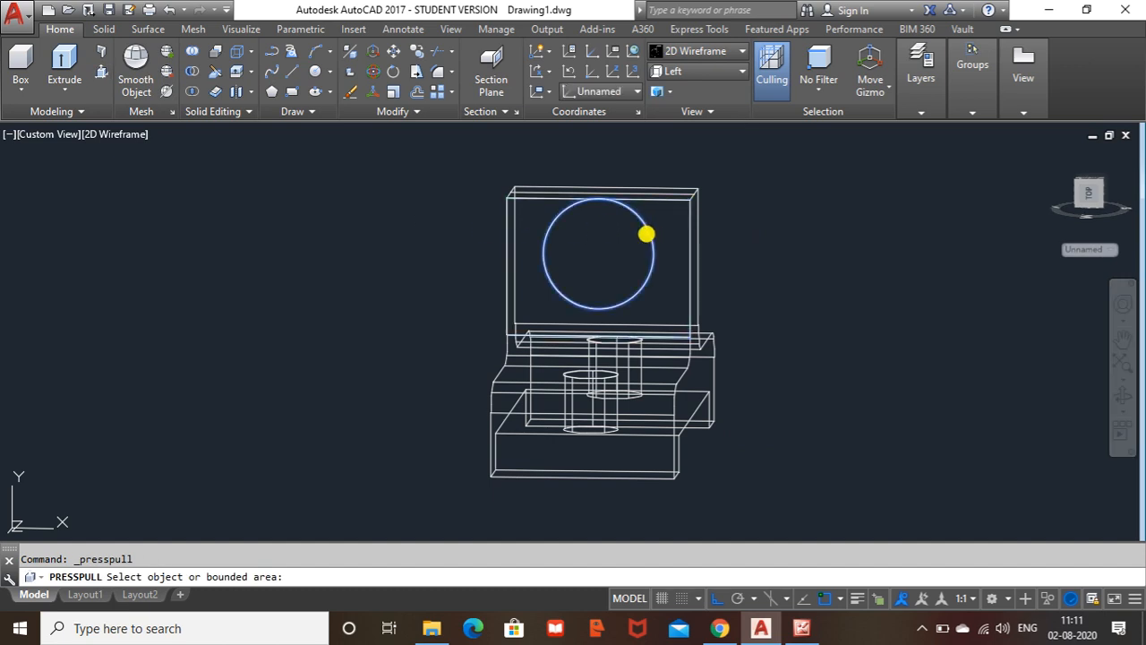
pyautogui.click(646, 233)
pyautogui.moveTo(758, 224); pyautogui.dragTo(586, 273, button='middle')
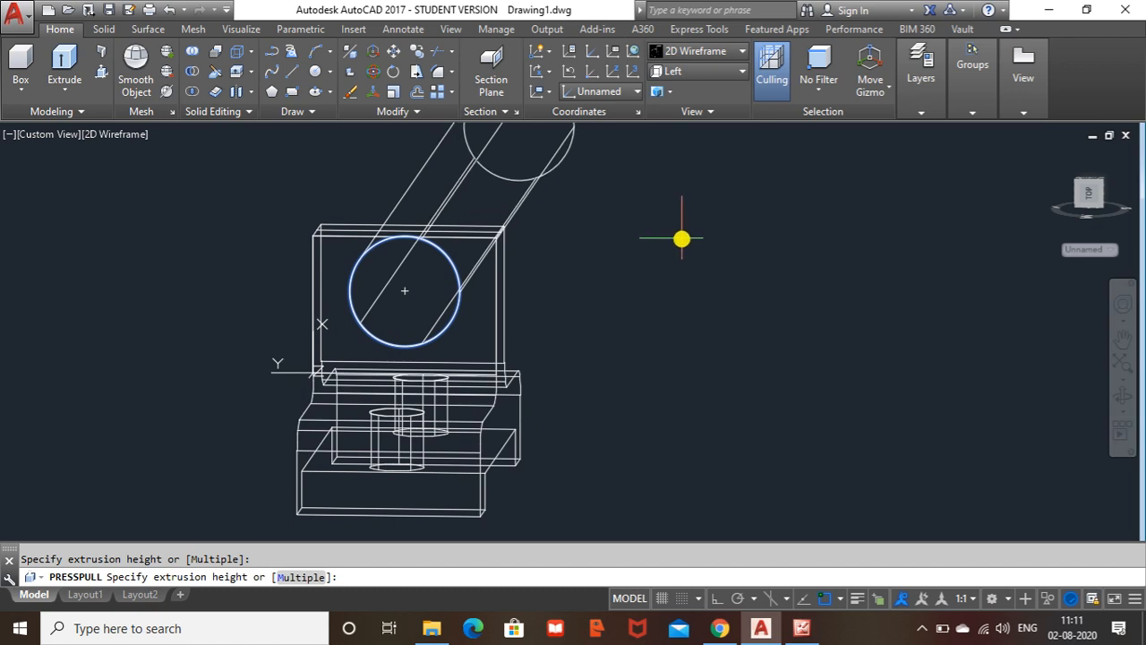
pyautogui.write('20.')
pyautogui.press('Return')
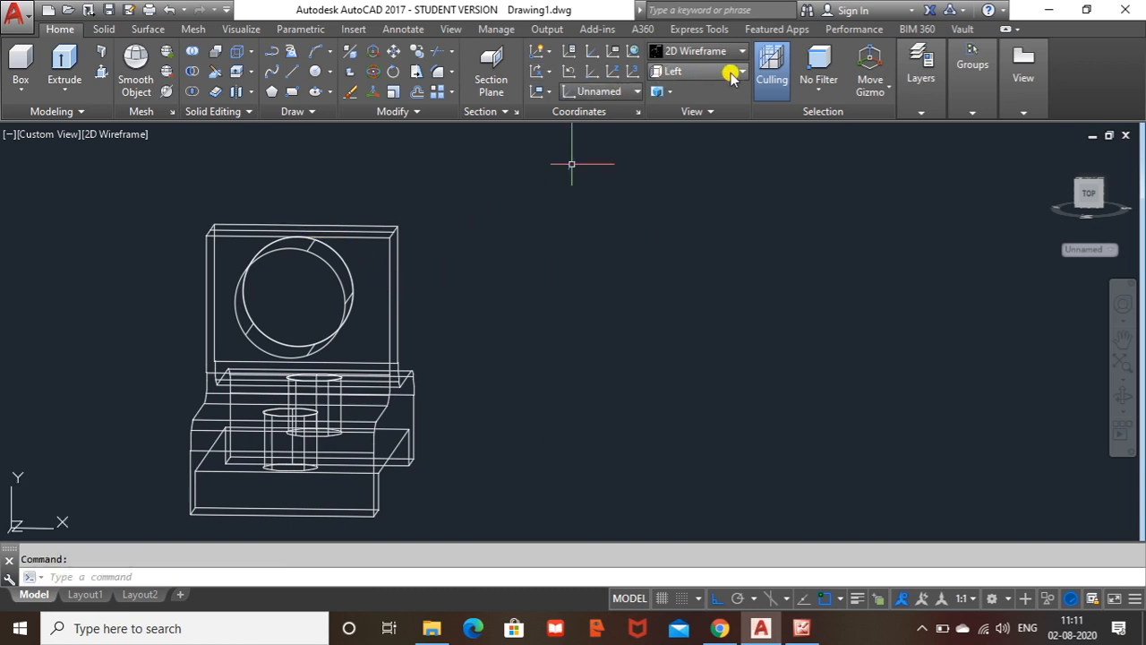
# Show the model in the Shaded with edges visual style to examine the cylinder's position on the upright
pyautogui.click(733, 75)
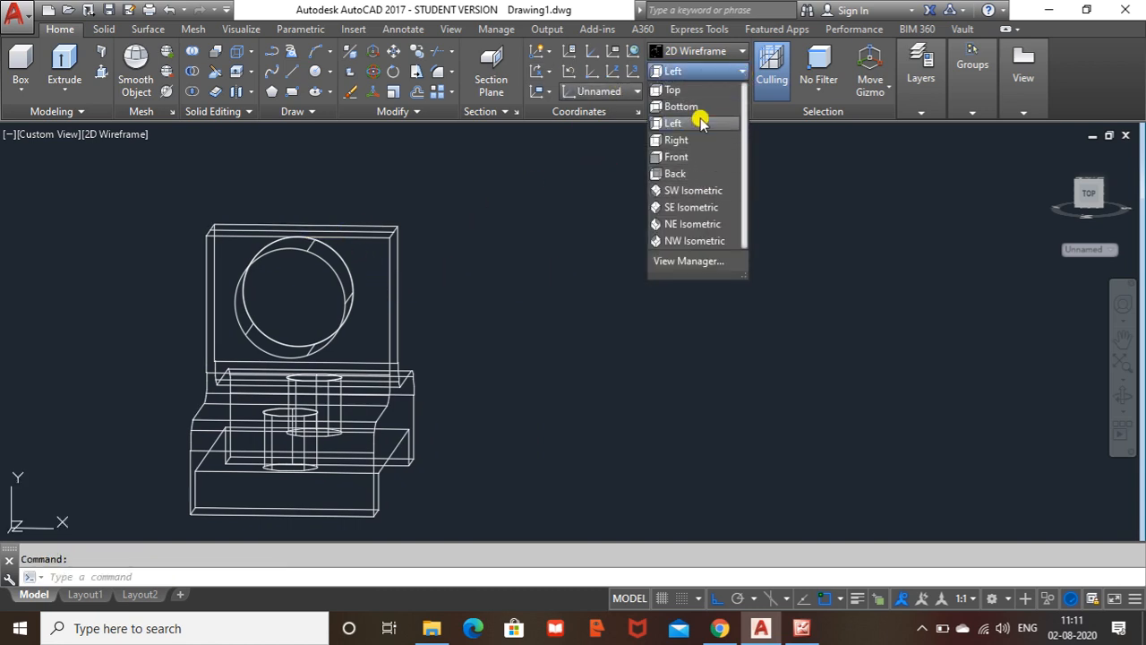
pyautogui.click(703, 54)
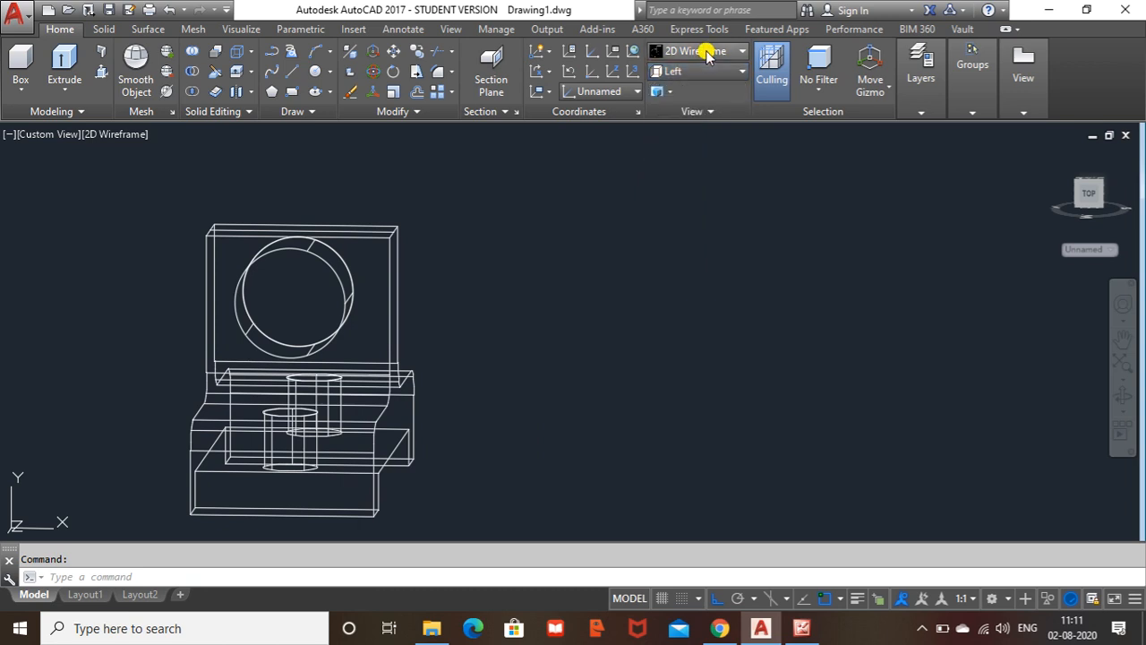
pyautogui.click(703, 51)
pyautogui.click(743, 154)
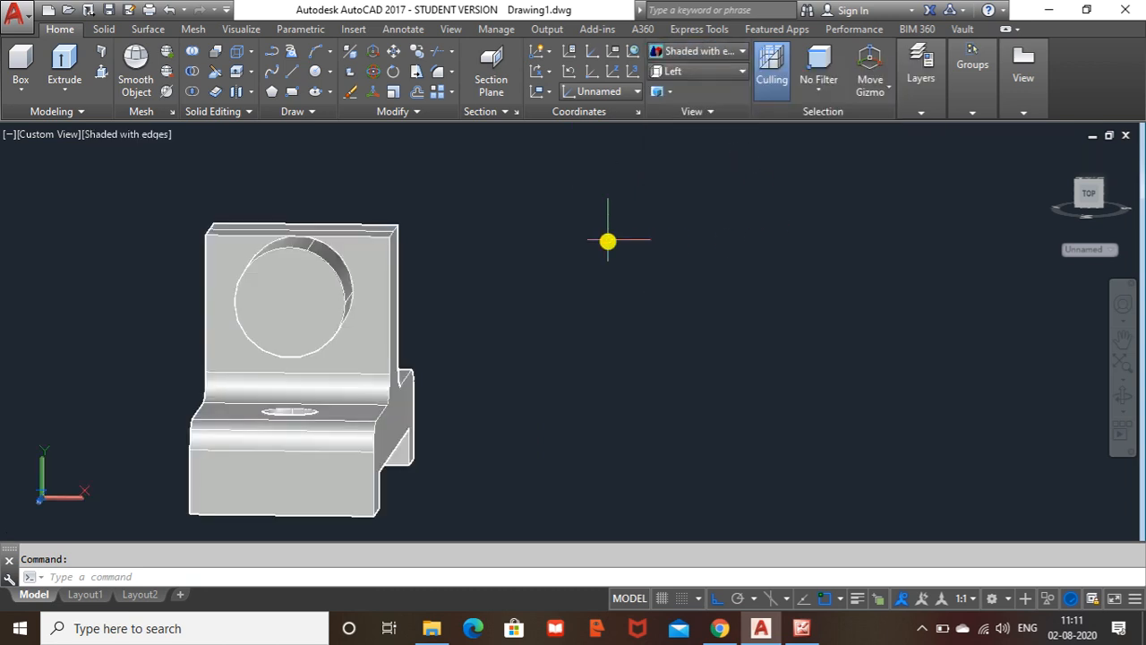
# Set the visual style to 2D Wireframe with the cylinder protruding from the upright in view
pyautogui.keyDown('shift'); pyautogui.moveTo(576, 235); pyautogui.dragTo(421, 267, button='middle'); pyautogui.keyUp('shift')
pyautogui.moveTo(545, 205); pyautogui.dragTo(676, 206, button='middle')
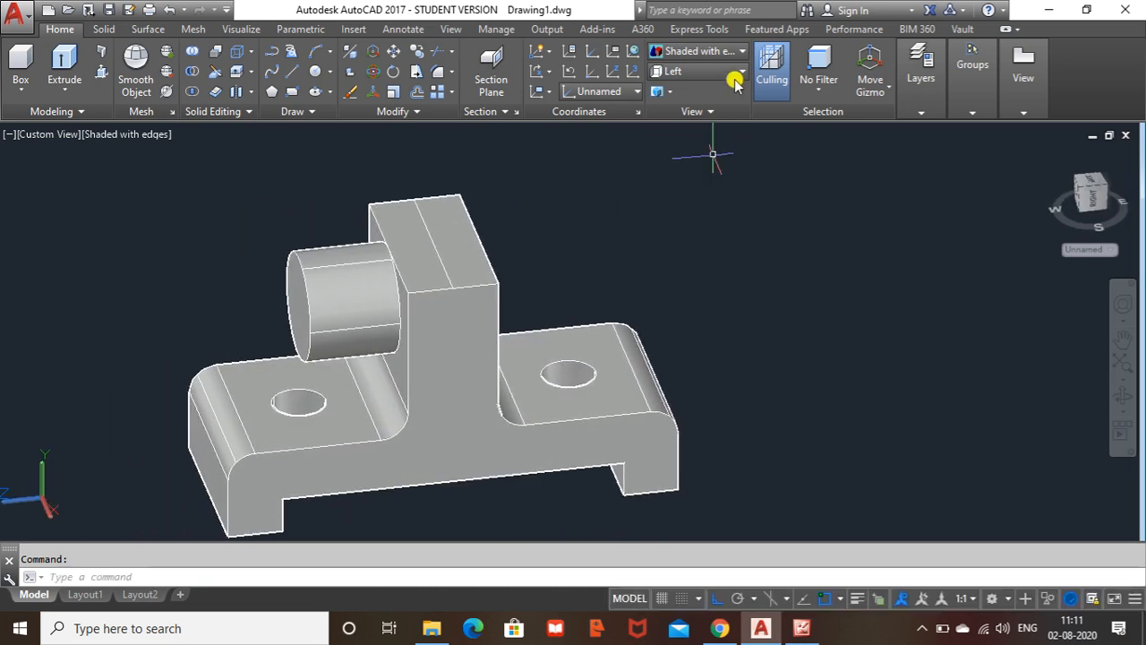
pyautogui.click(740, 55)
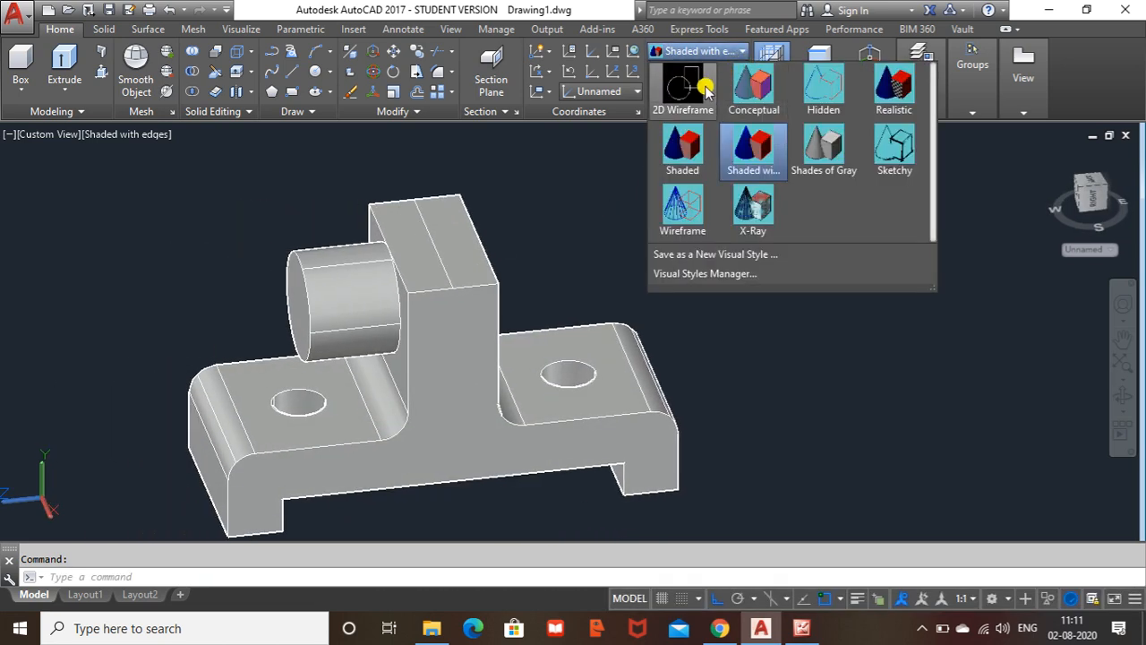
pyautogui.click(696, 92)
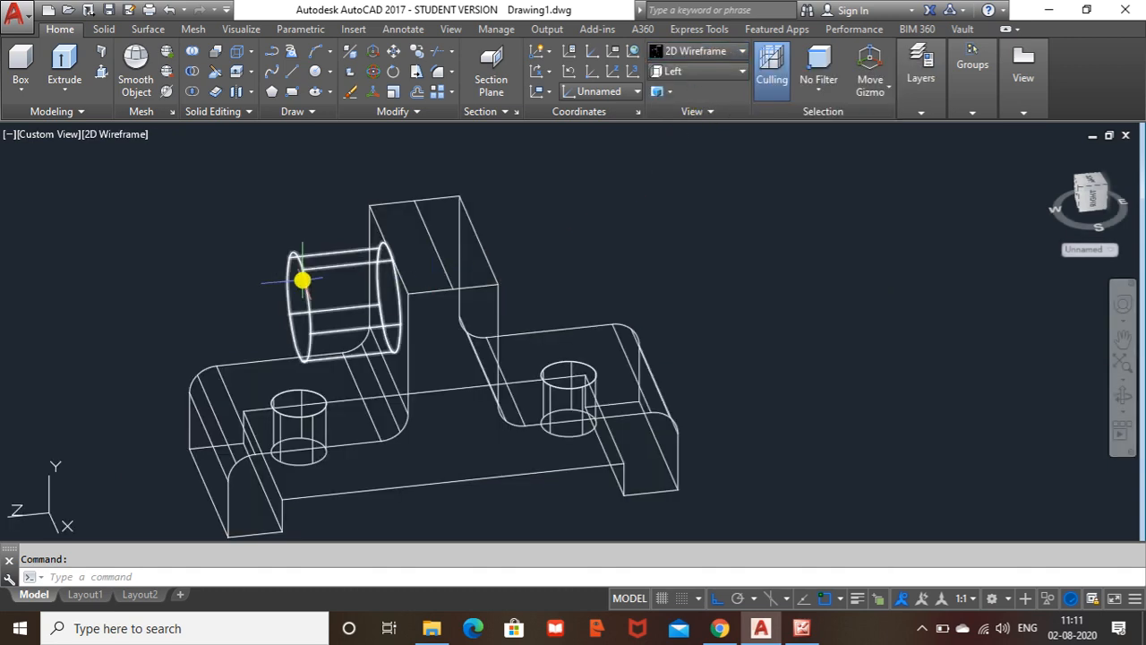
# Move the cylinder into the upright, from its outer face's centre to the centre of its face against the upright
pyautogui.click(305, 280)
pyautogui.rightClick(231, 202)
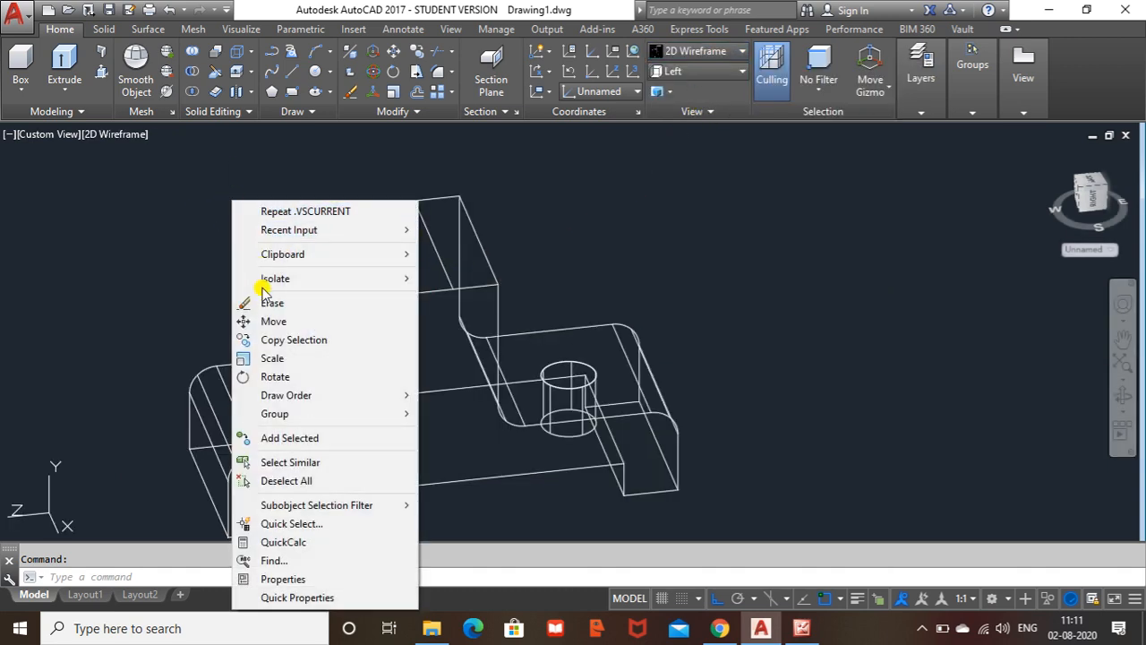
pyautogui.click(268, 324)
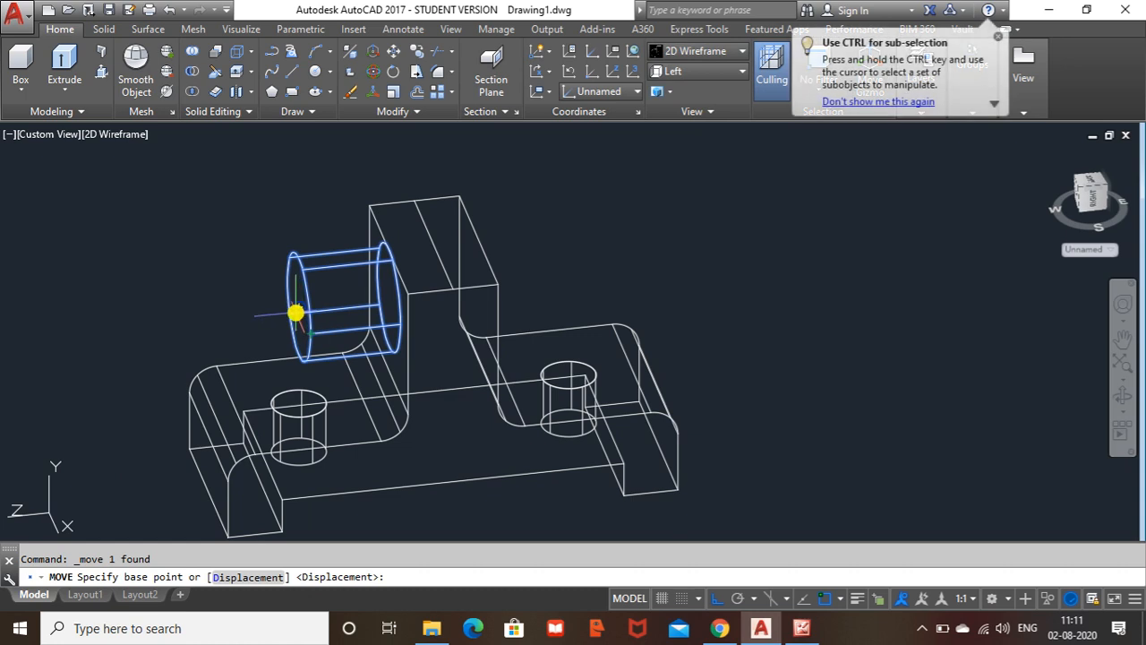
pyautogui.click(299, 308)
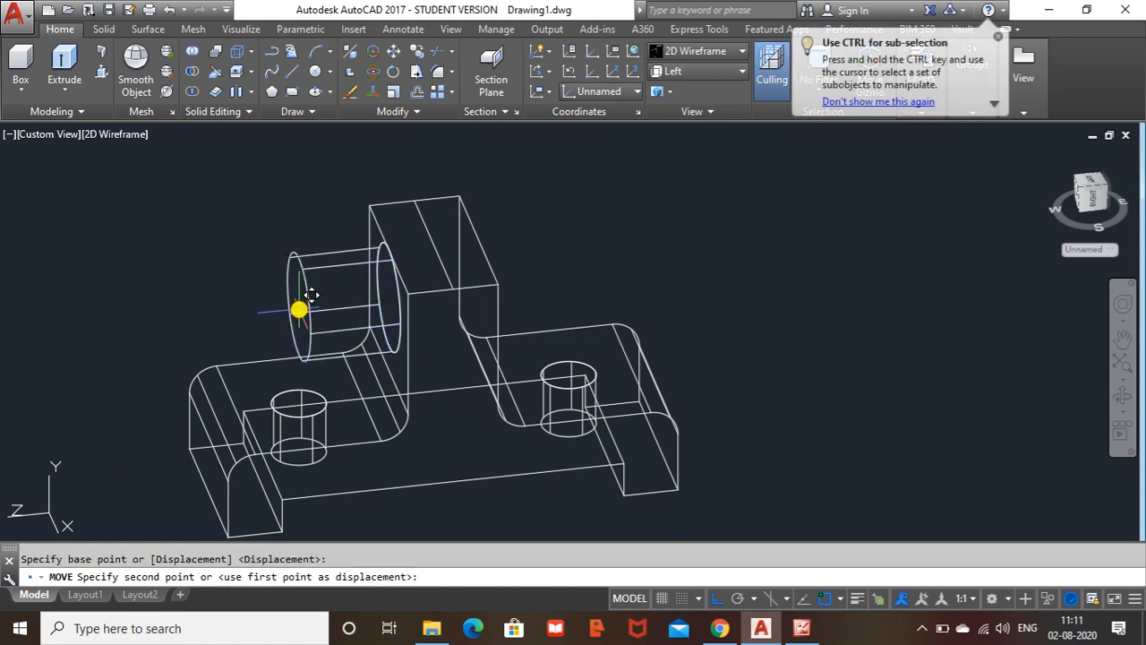
pyautogui.click(391, 295)
pyautogui.press('Escape')
# Subtract the cylinder from the bracket to cut the hole through the upright
pyautogui.keyDown('shift'); pyautogui.moveTo(567, 258); pyautogui.dragTo(608, 254, button='middle'); pyautogui.keyUp('shift')
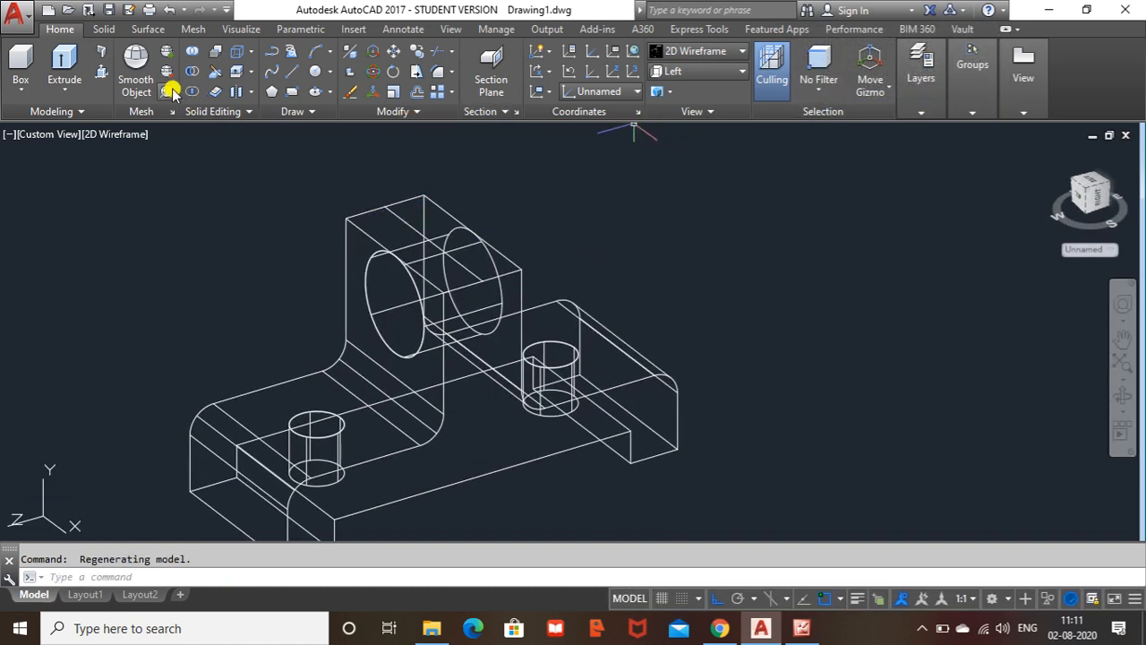
pyautogui.click(191, 71)
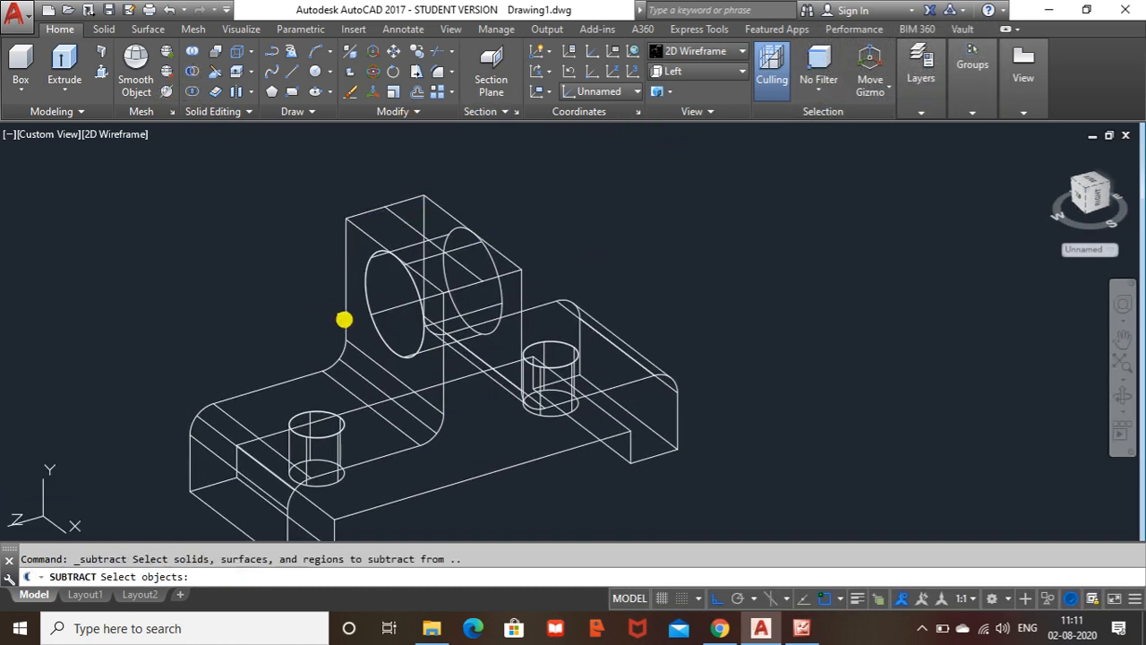
pyautogui.click(444, 366)
pyautogui.press('Return')
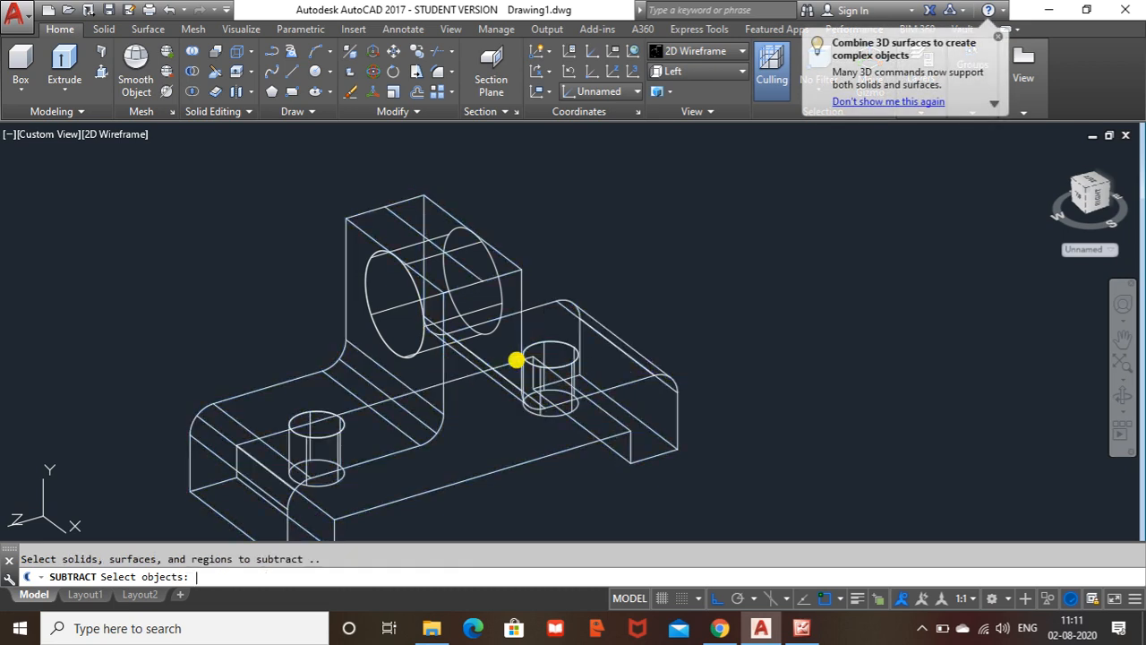
pyautogui.click(412, 358)
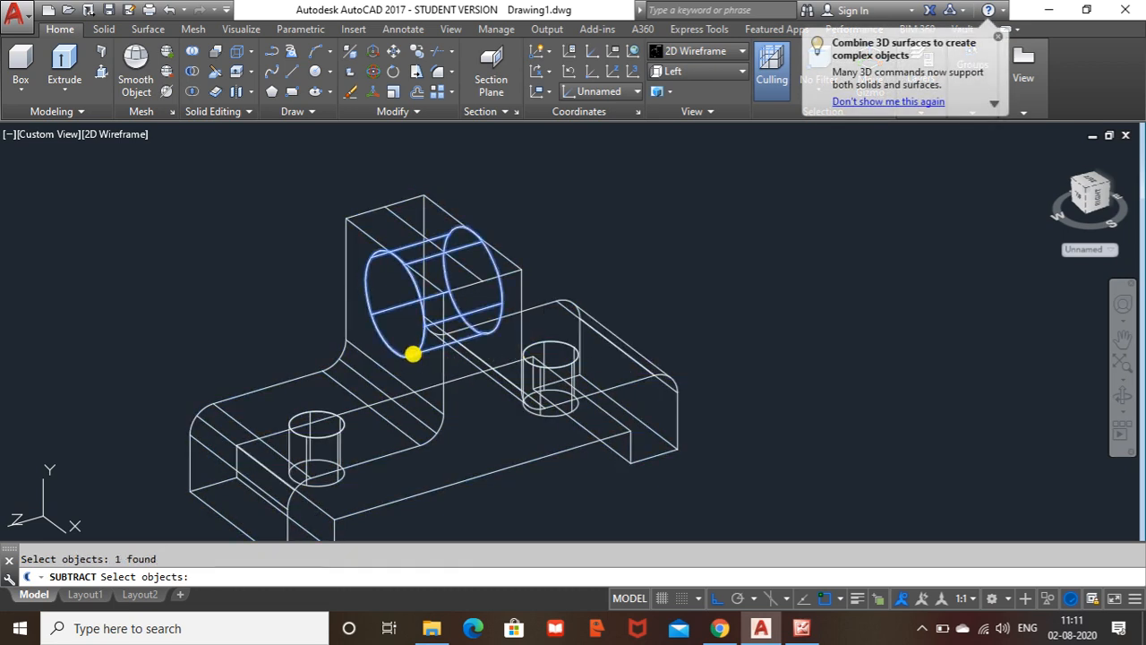
pyautogui.press('Return')
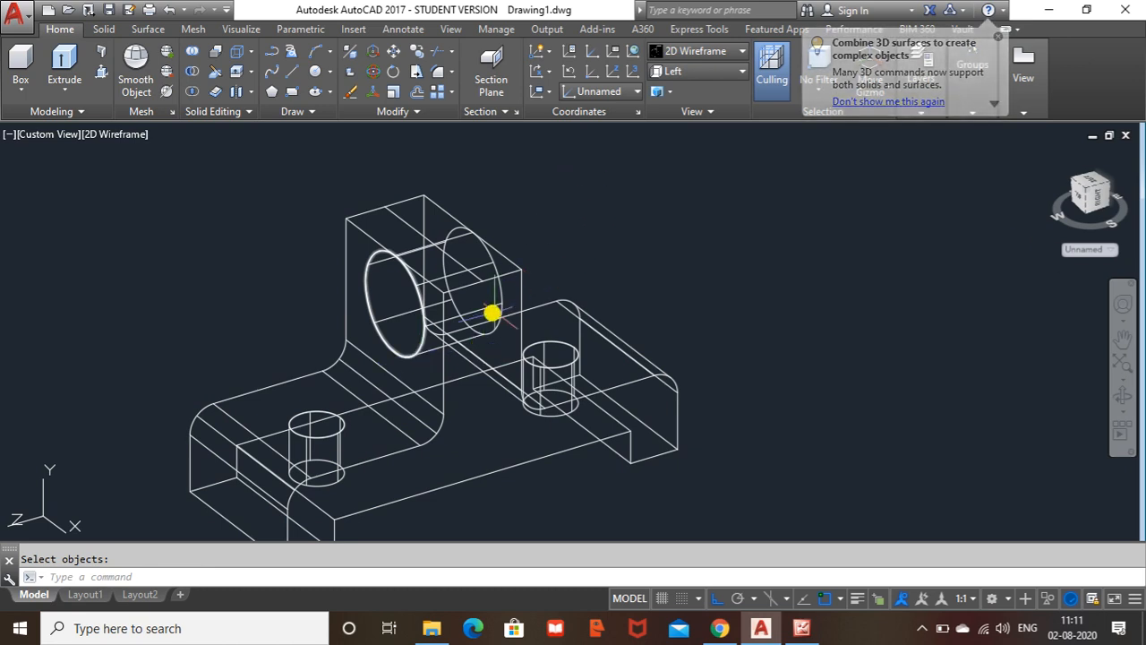
# Set the visual style to Shaded with edges to show the hole through the upright
pyautogui.keyDown('shift'); pyautogui.moveTo(483, 314); pyautogui.dragTo(531, 278, button='middle'); pyautogui.keyUp('shift')
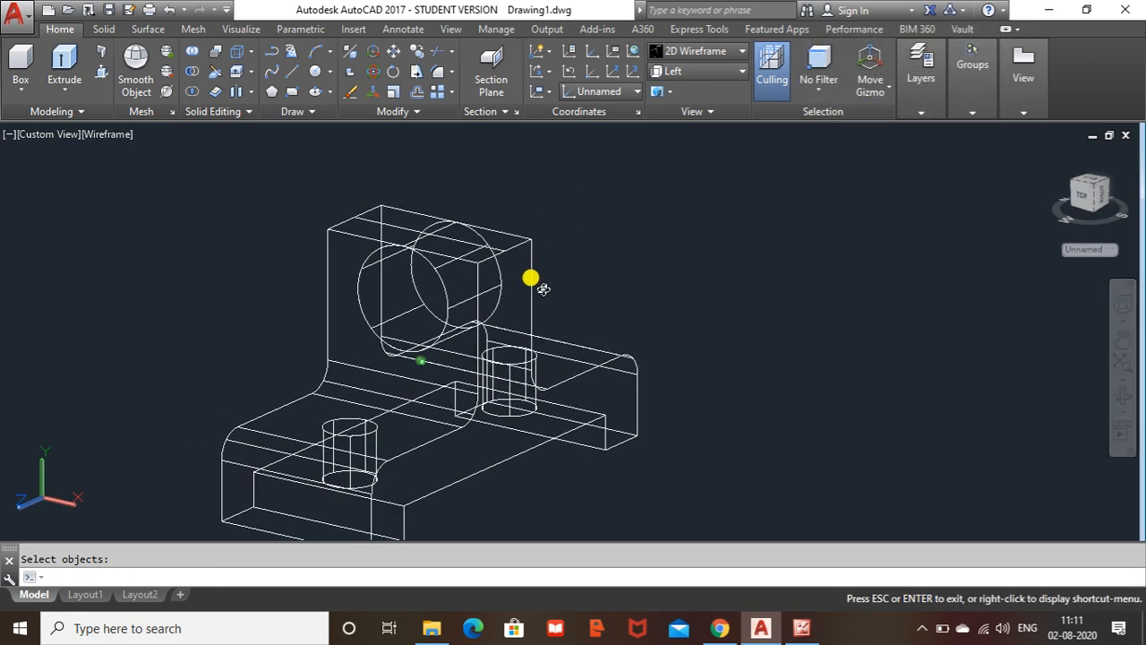
pyautogui.click(737, 51)
pyautogui.click(736, 150)
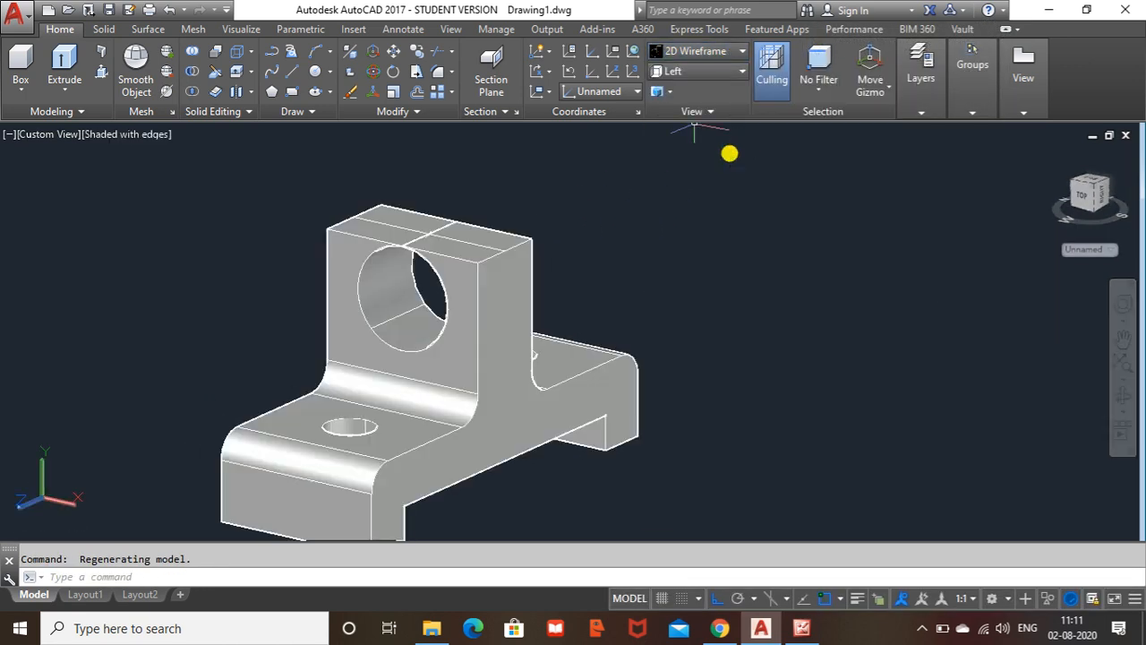
# Set the model view to Left so that the upright's holed face is seen straight on
pyautogui.moveTo(667, 209)
pyautogui.keyDown('shift'); pyautogui.mouseDown(button='middle')
pyautogui.moveTo(724, 179)
pyautogui.moveTo(650, 210)
pyautogui.moveTo(677, 216)
pyautogui.moveTo(686, 205)
pyautogui.mouseUp(button='middle'); pyautogui.keyUp('shift')
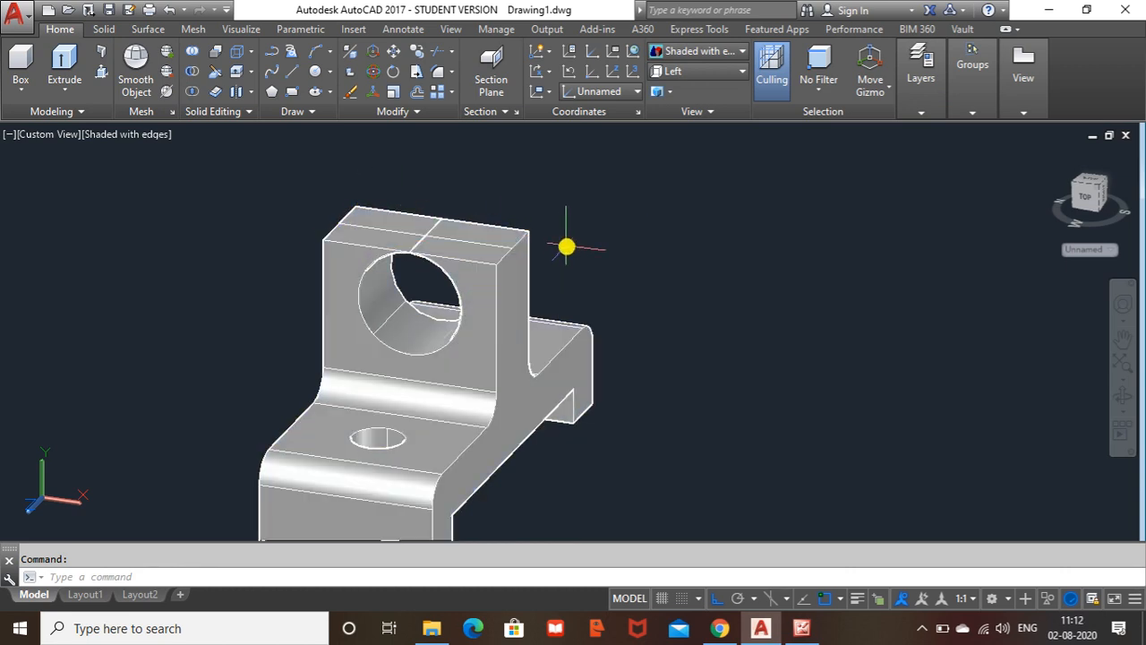
pyautogui.click(735, 71)
pyautogui.click(694, 126)
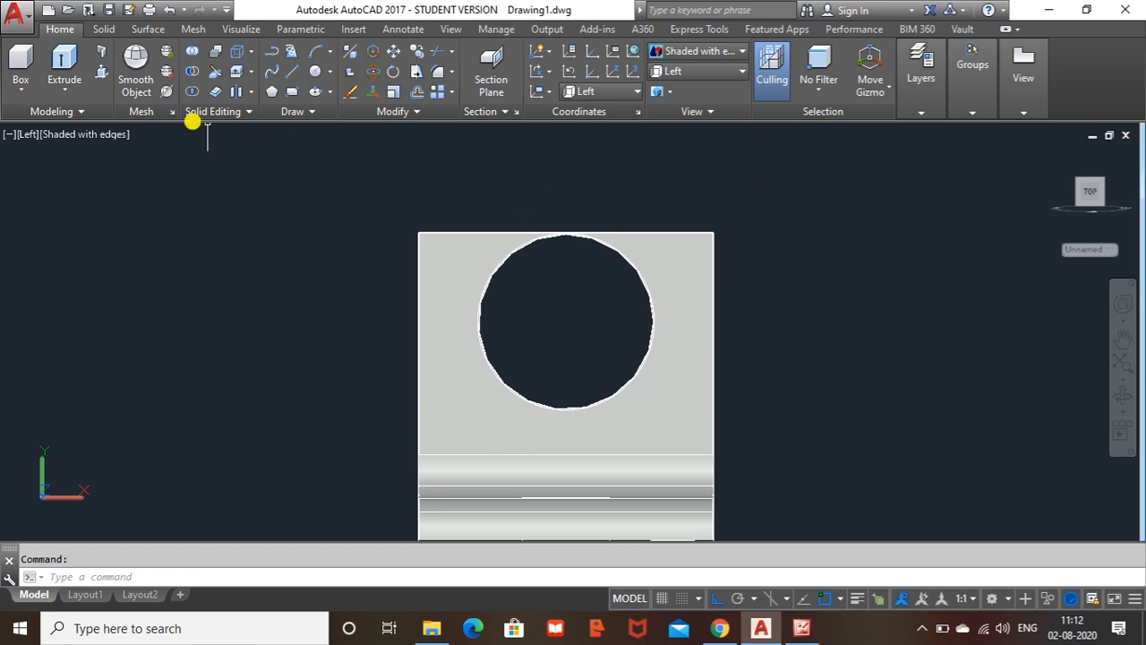
pyautogui.click(315, 71)
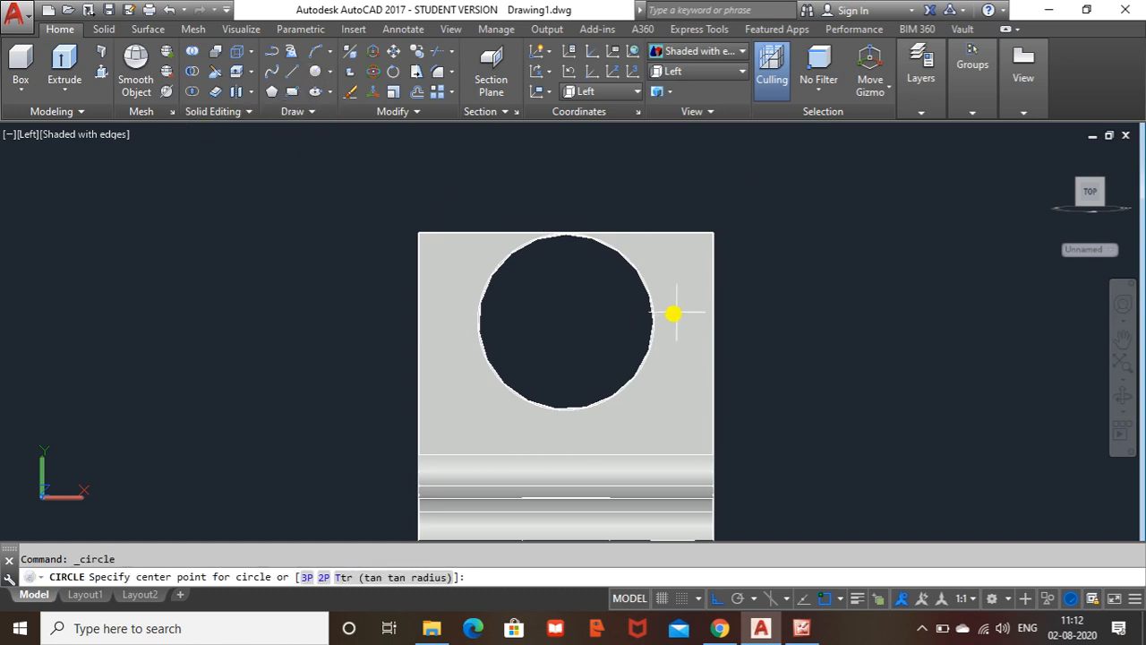
pyautogui.click(564, 321)
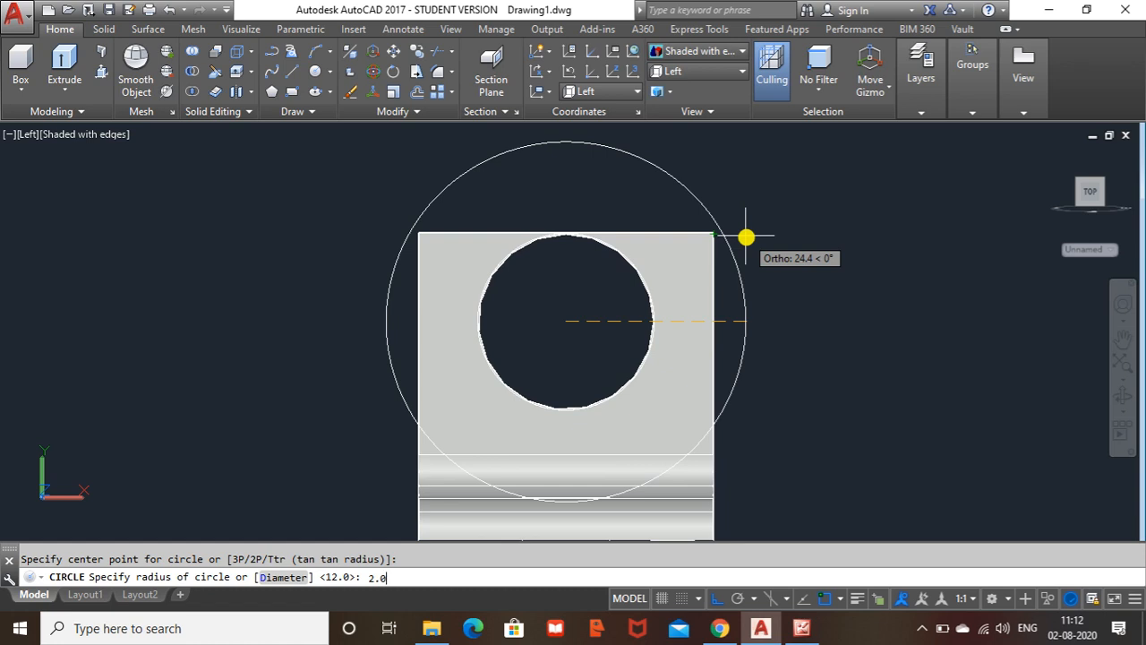
pyautogui.press('Return')
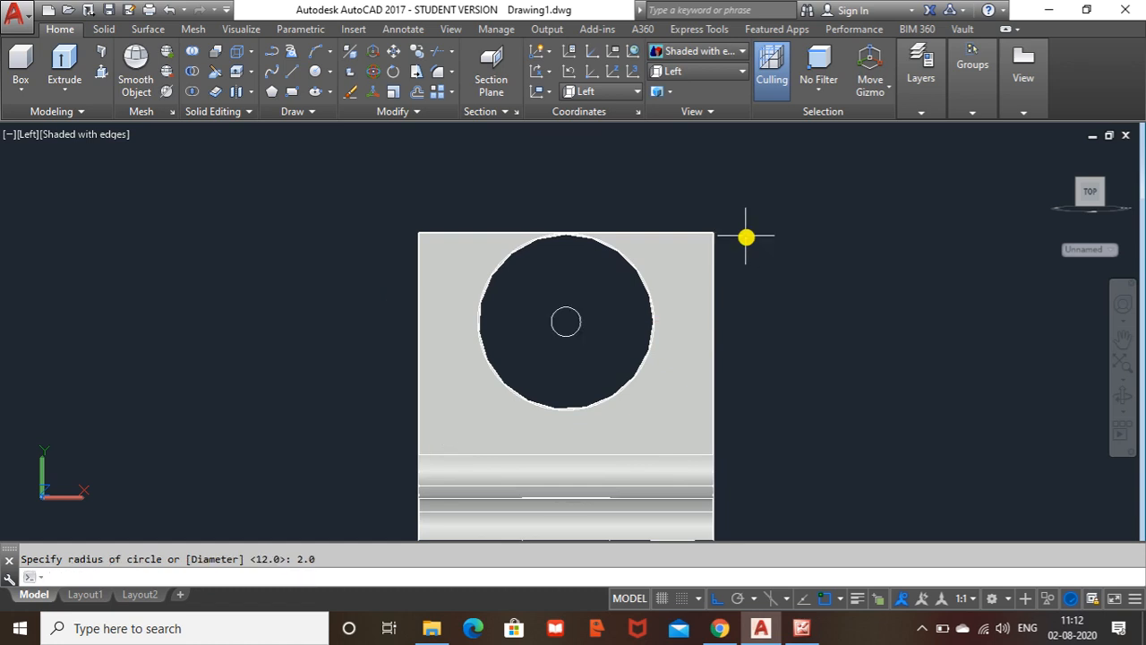
pyautogui.hotkey('ctrl', 'z')
# Draw a circle of radius 20.0 centred on the hole in the upright
pyautogui.click(340, 74)
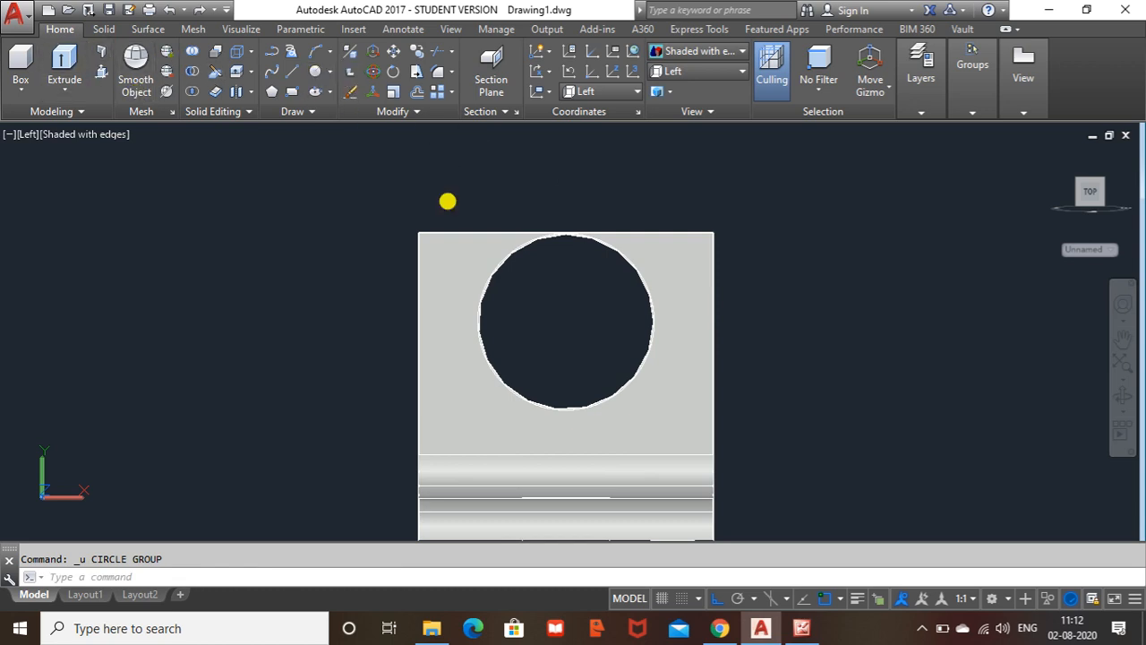
pyautogui.click(564, 320)
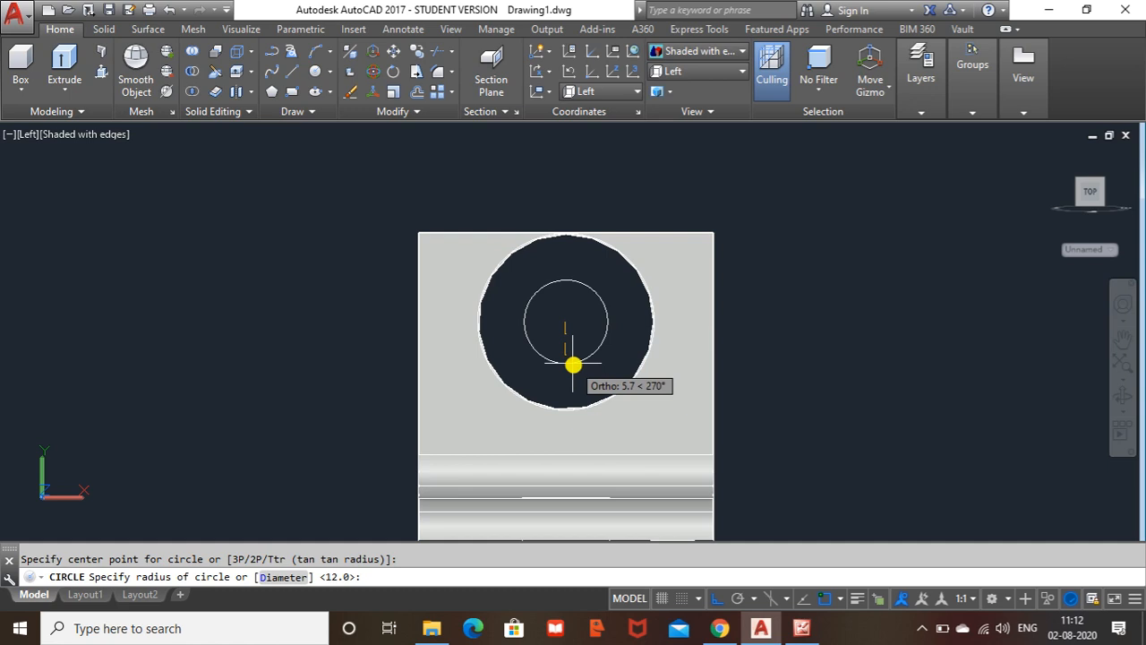
pyautogui.write('20.0')
pyautogui.press('Return')
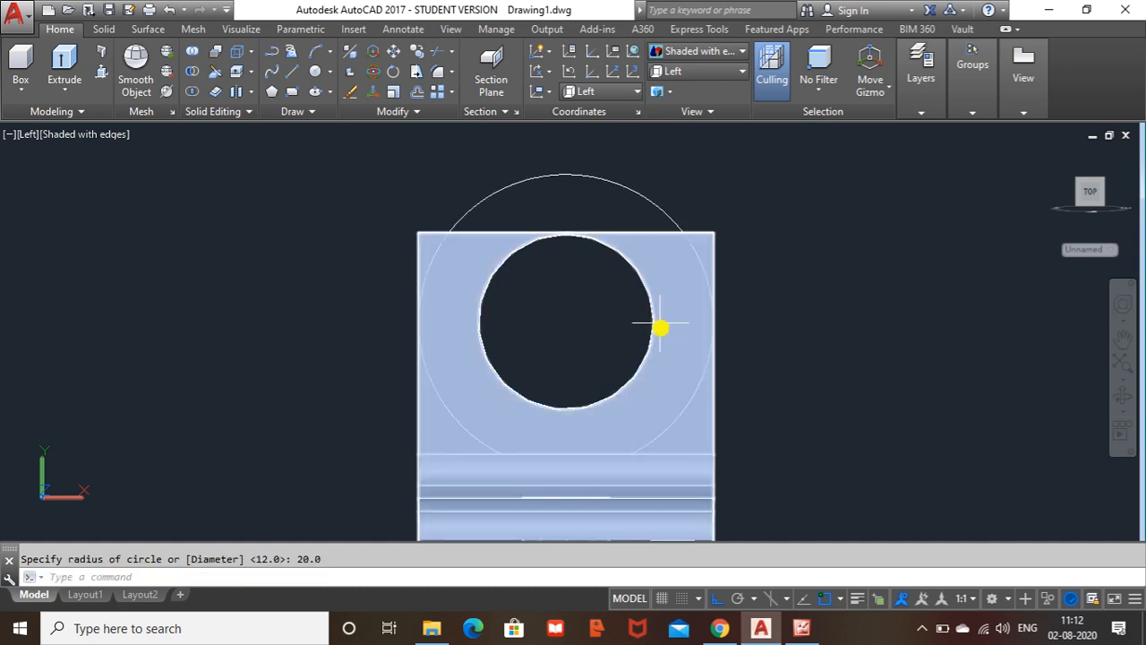
# Extrude the radius 20.0 circle by -20.0 through the thickness of the upright
pyautogui.keyDown('shift'); pyautogui.moveTo(654, 327); pyautogui.dragTo(639, 349, button='middle'); pyautogui.keyUp('shift')
pyautogui.moveTo(475, 281)
pyautogui.keyDown('shift'); pyautogui.mouseDown(button='middle')
pyautogui.moveTo(474, 258)
pyautogui.moveTo(491, 273)
pyautogui.mouseUp(button='middle'); pyautogui.keyUp('shift')
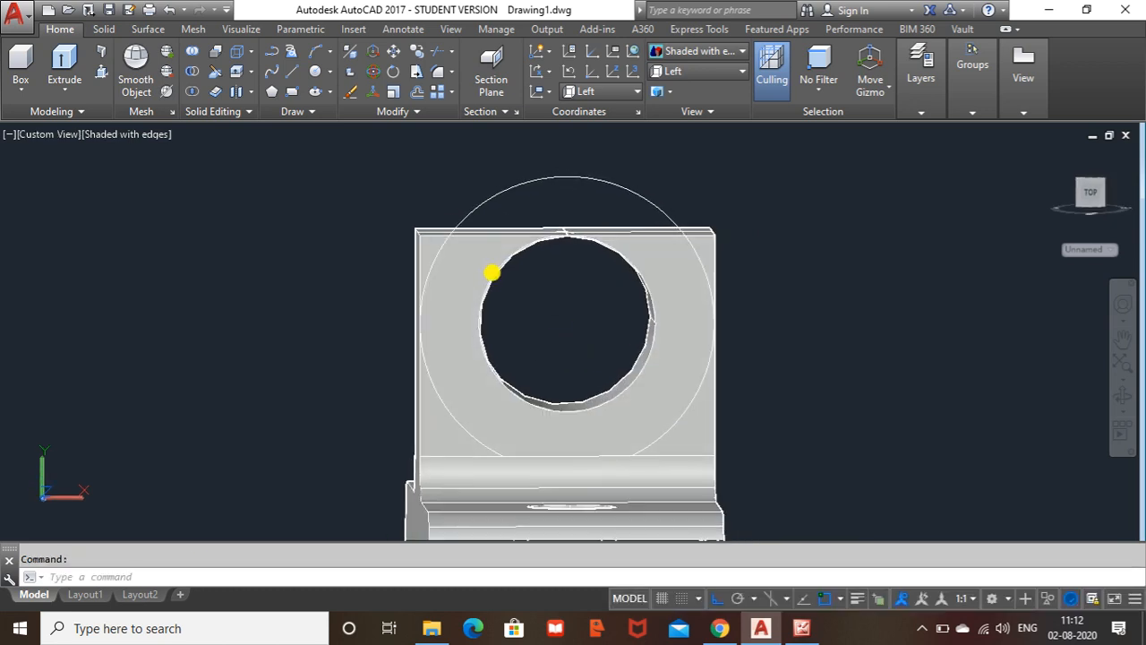
pyautogui.scroll(2, 450, 268)
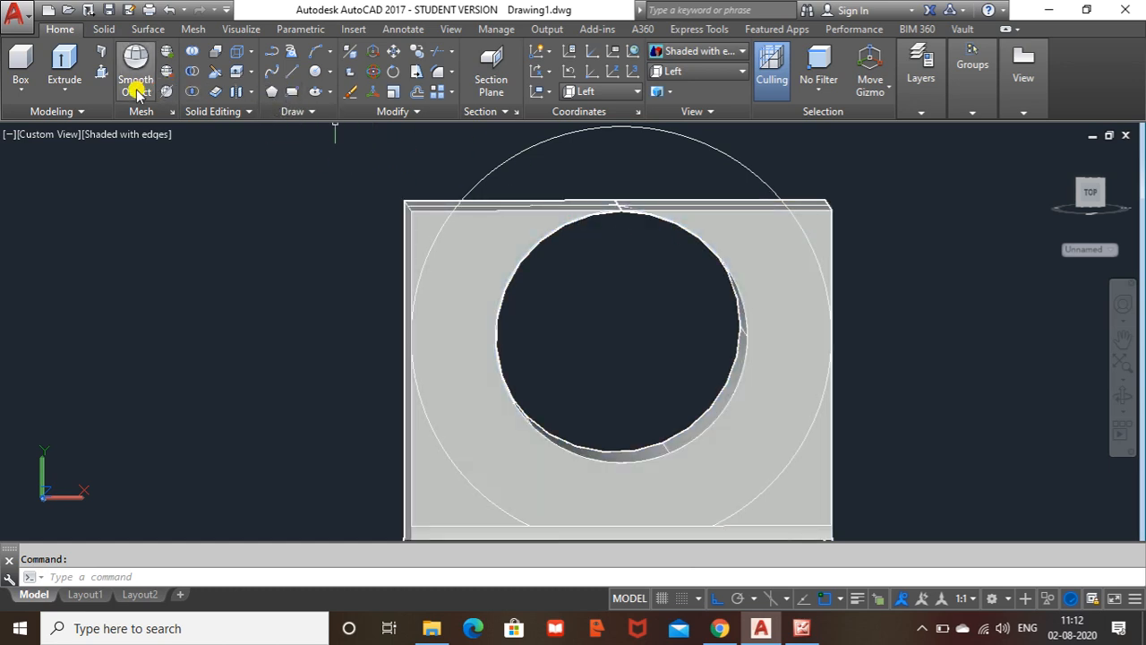
pyautogui.moveTo(834, 248)
pyautogui.keyDown('shift'); pyautogui.mouseDown(button='middle')
pyautogui.moveTo(862, 253)
pyautogui.moveTo(830, 264)
pyautogui.mouseUp(button='middle'); pyautogui.keyUp('shift')
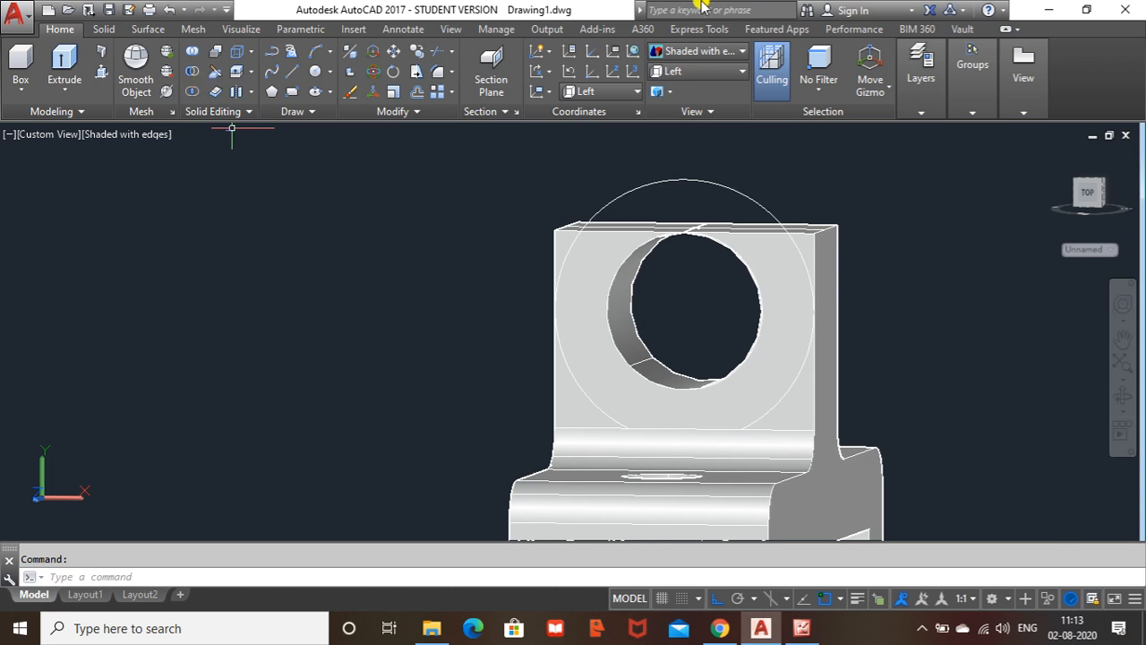
pyautogui.click(64, 62)
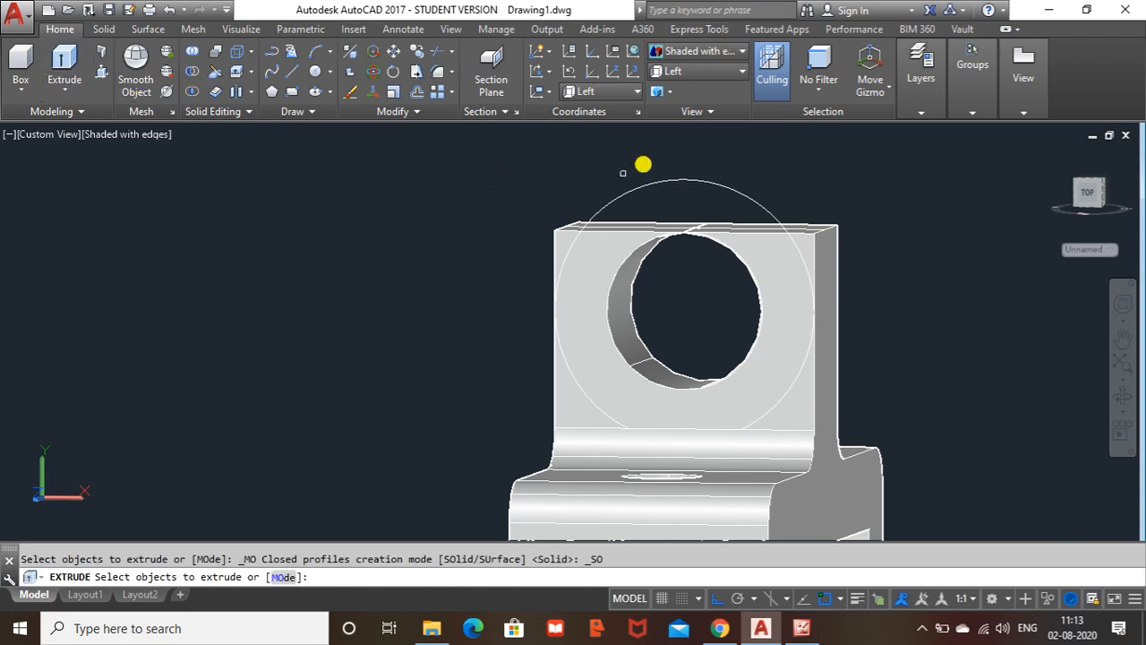
pyautogui.click(664, 181)
pyautogui.rightClick(700, 174)
pyautogui.click(712, 184)
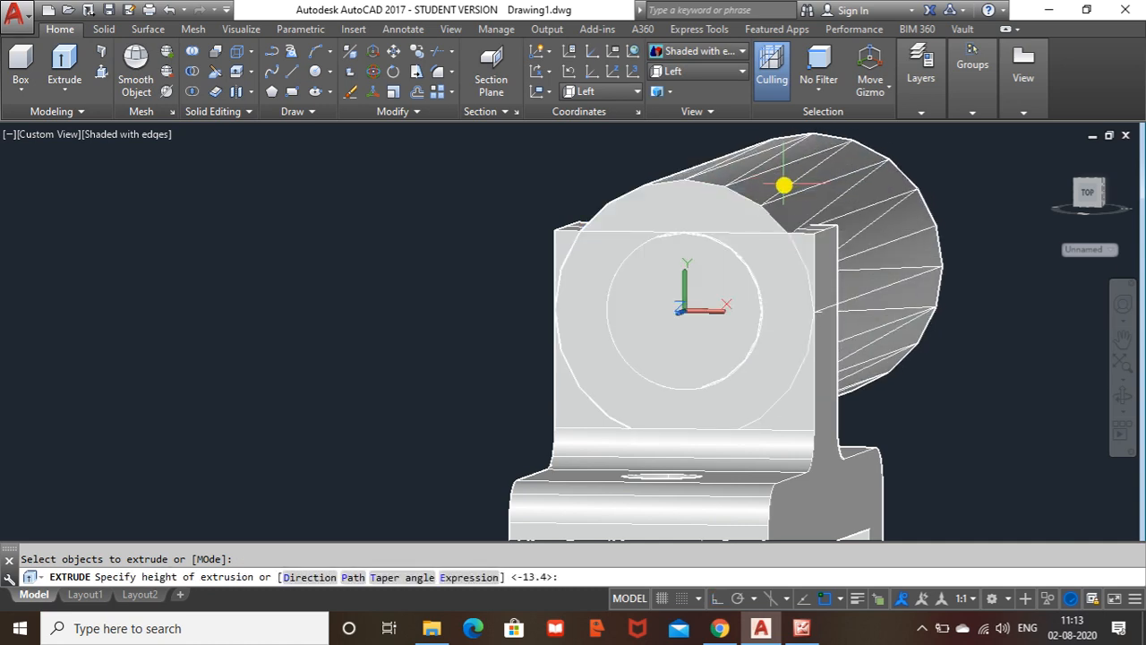
pyautogui.press('Return')
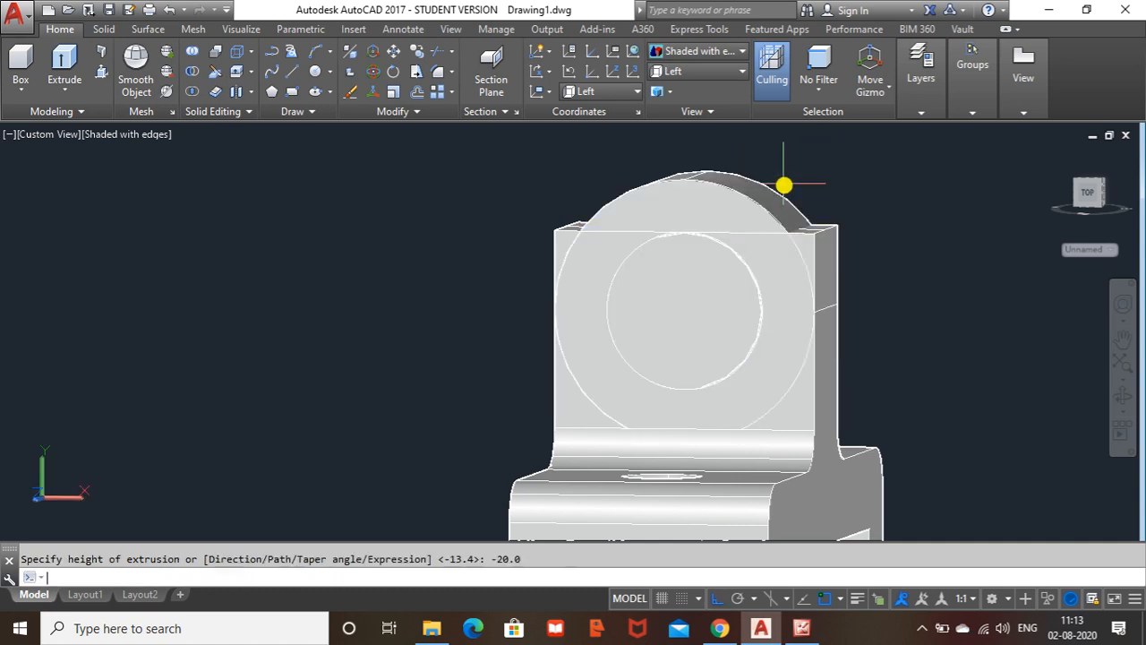
pyautogui.press('Escape')
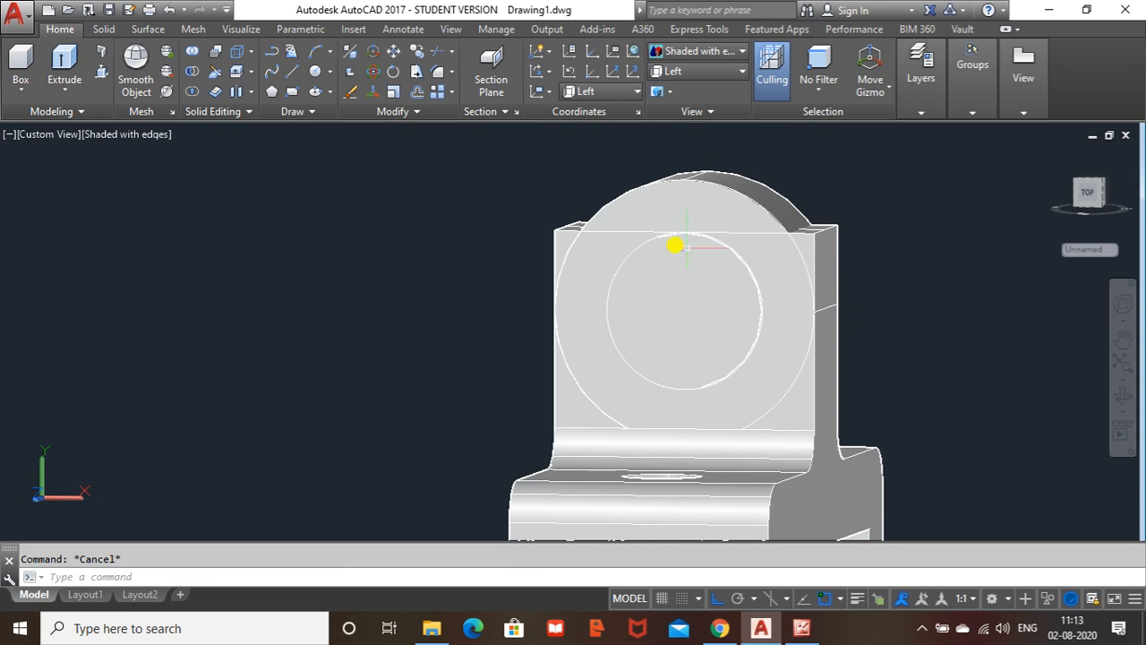
# Try to subtract the radius 20.0 cylinder from the bracket, and undo the subtraction
pyautogui.click(192, 71)
pyautogui.click(820, 235)
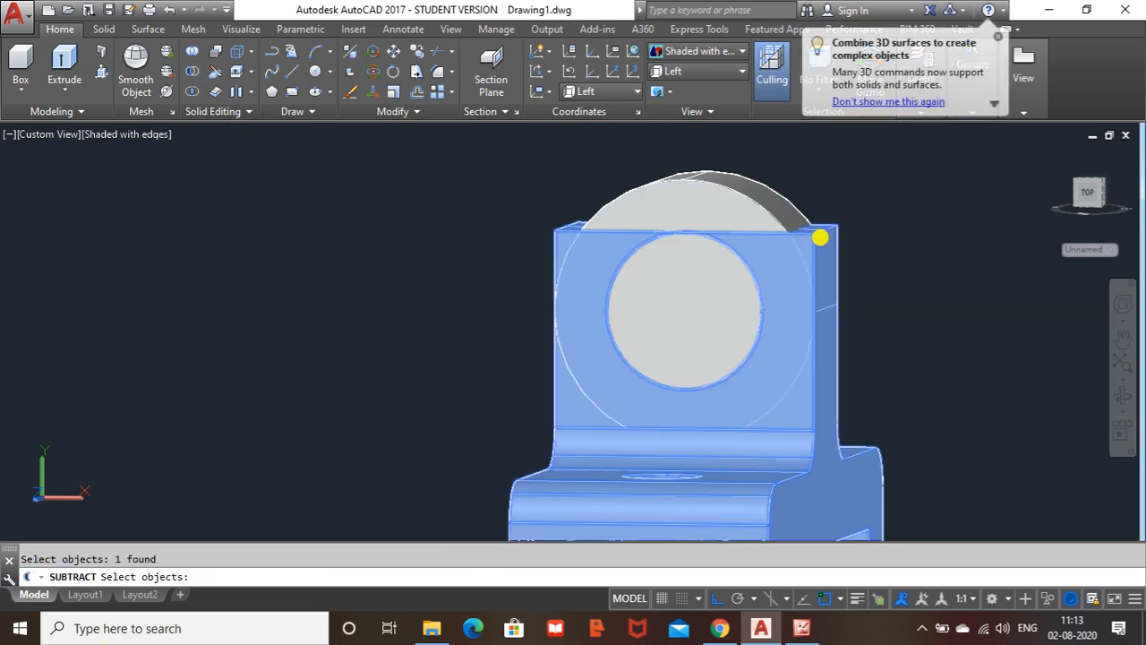
pyautogui.press('Return')
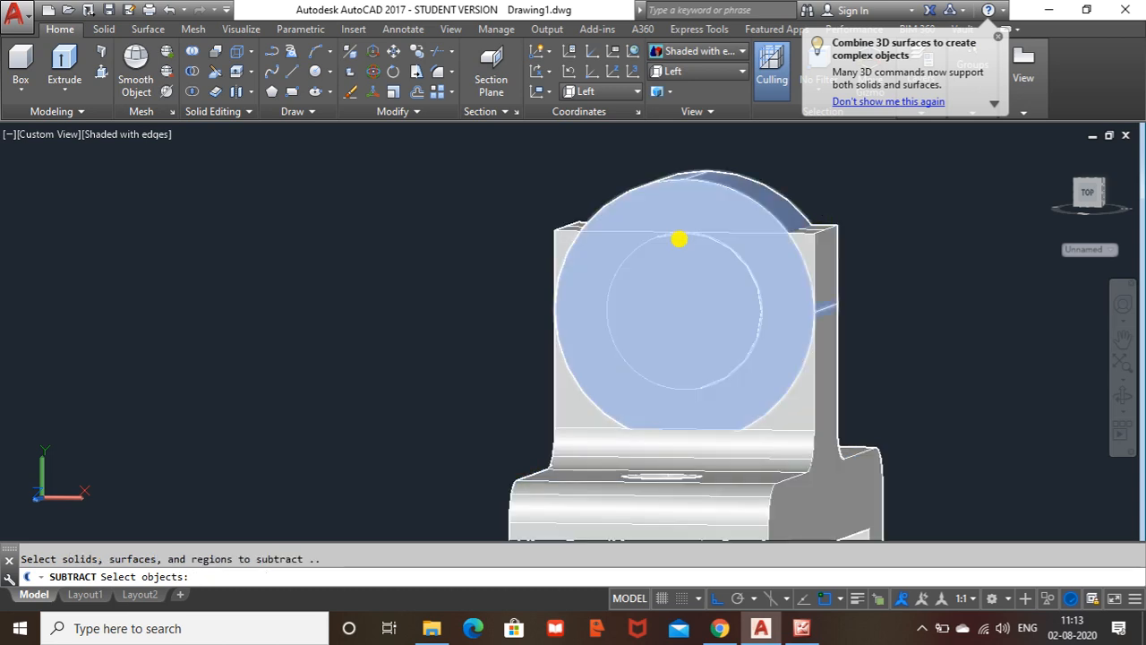
pyautogui.click(768, 212)
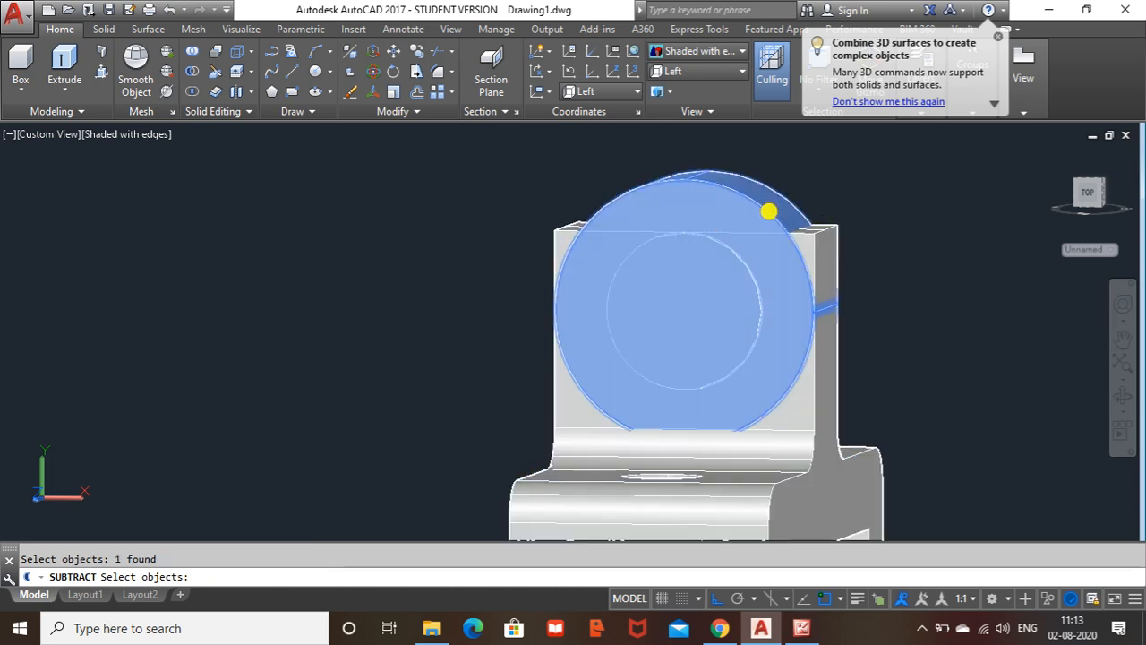
pyautogui.press('Return')
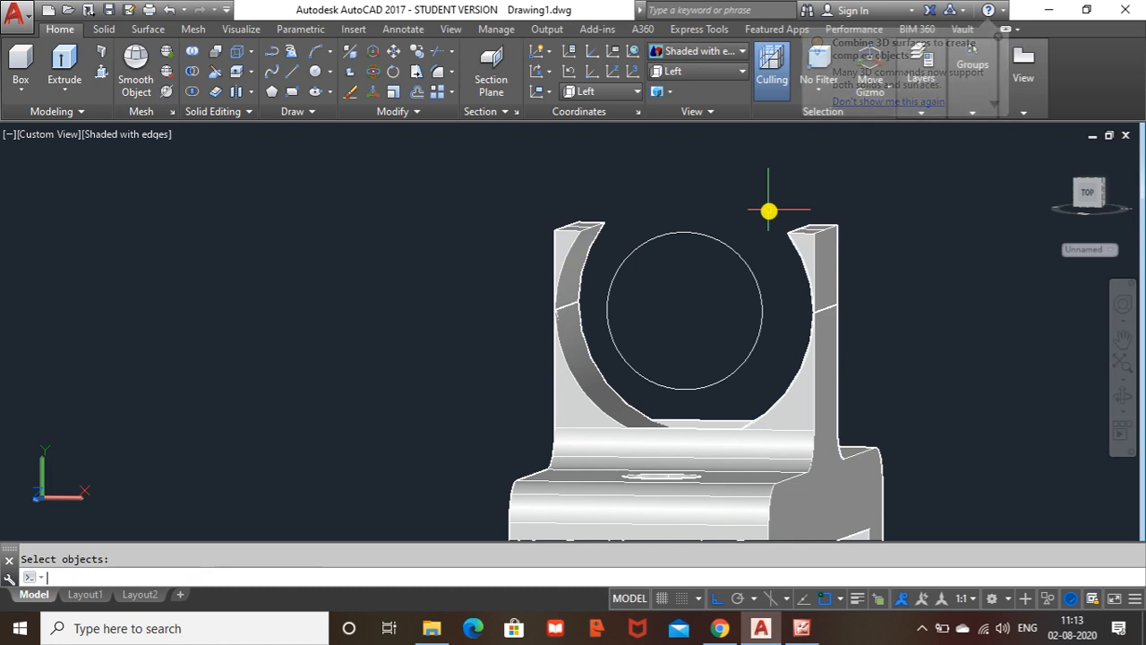
pyautogui.hotkey('ctrl', 'z')
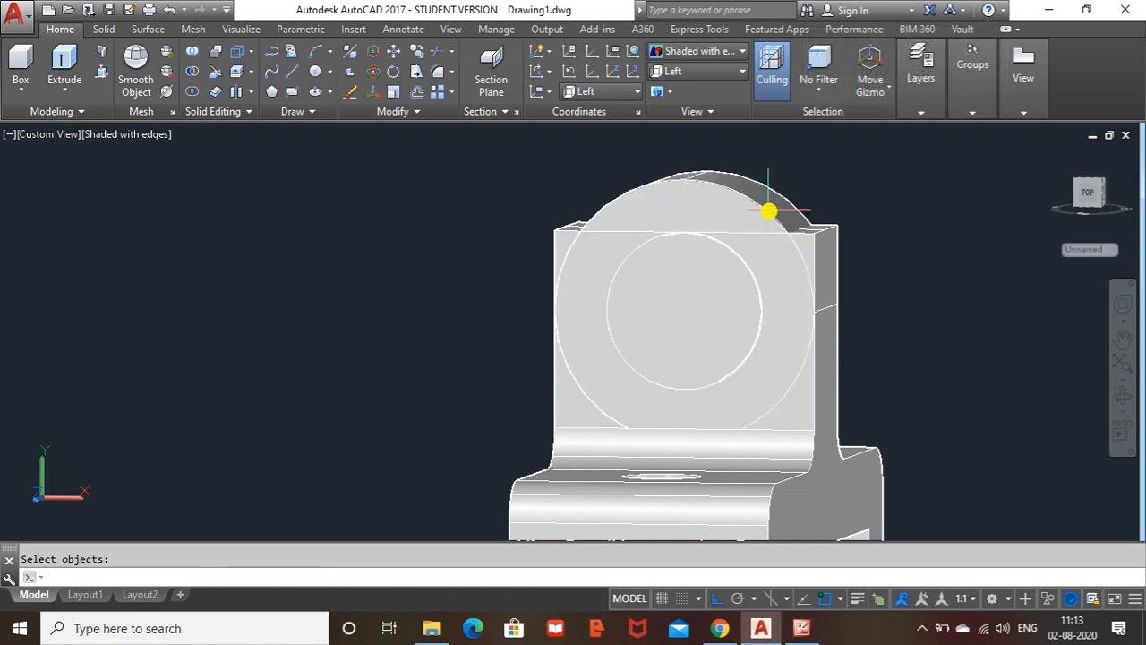
pyautogui.click(688, 281)
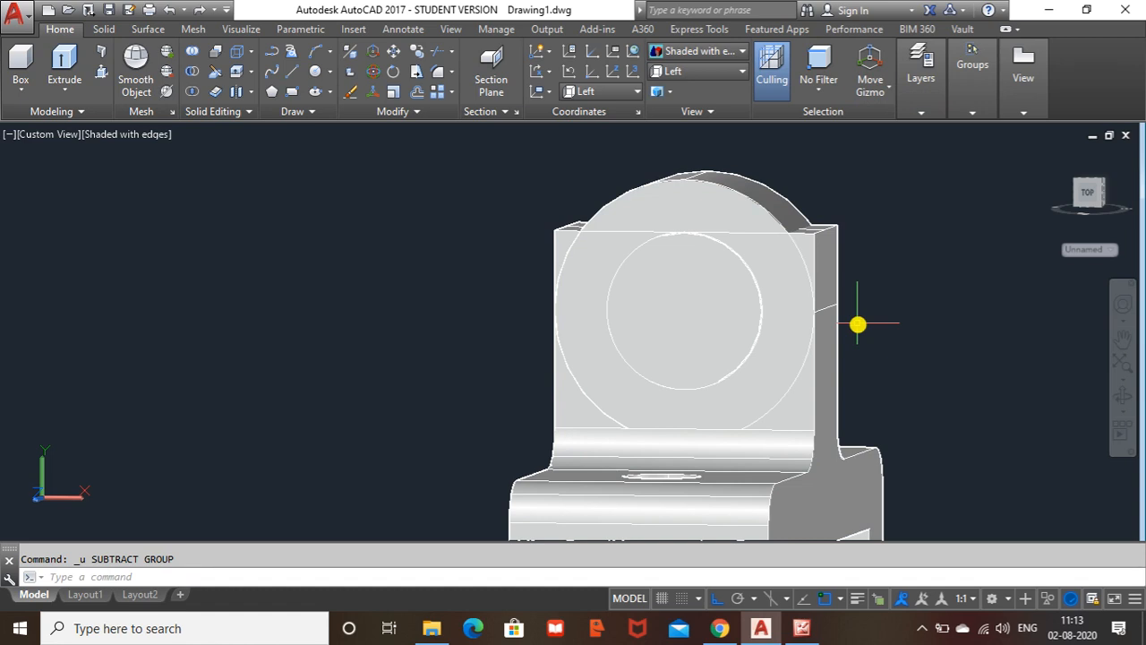
pyautogui.press('Escape')
pyautogui.scroll(2, 805, 259)
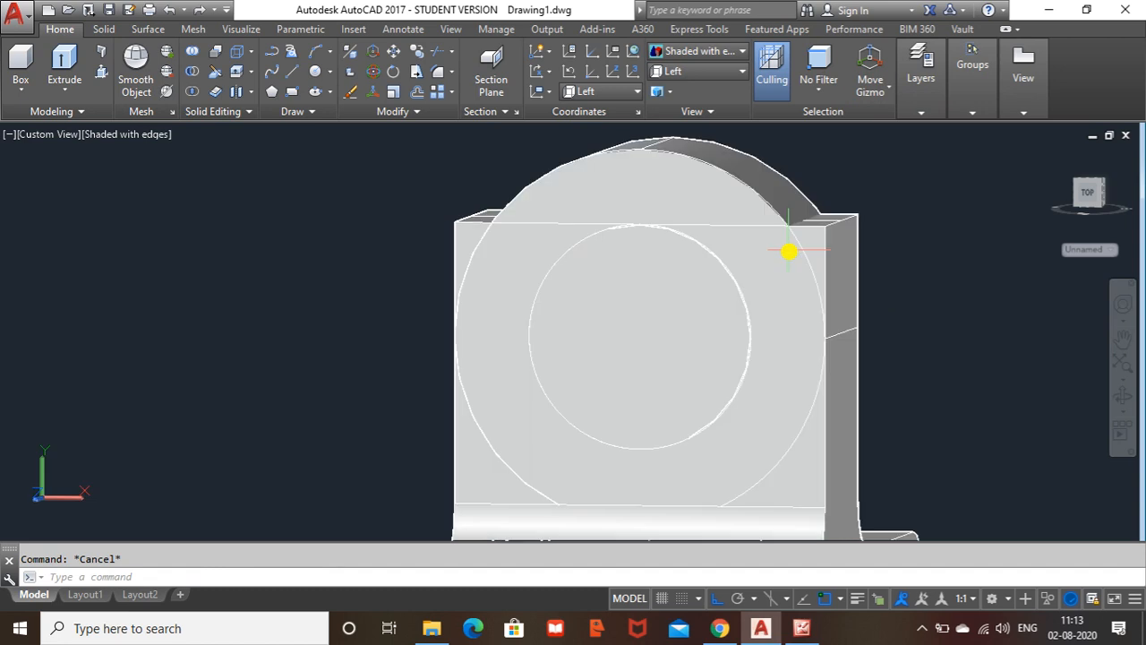
# Presspull away the two upper corner areas of the upright outside the radius 20.0 cylinder, through the upright's full thickness
pyautogui.scroll(-2, 712, 265)
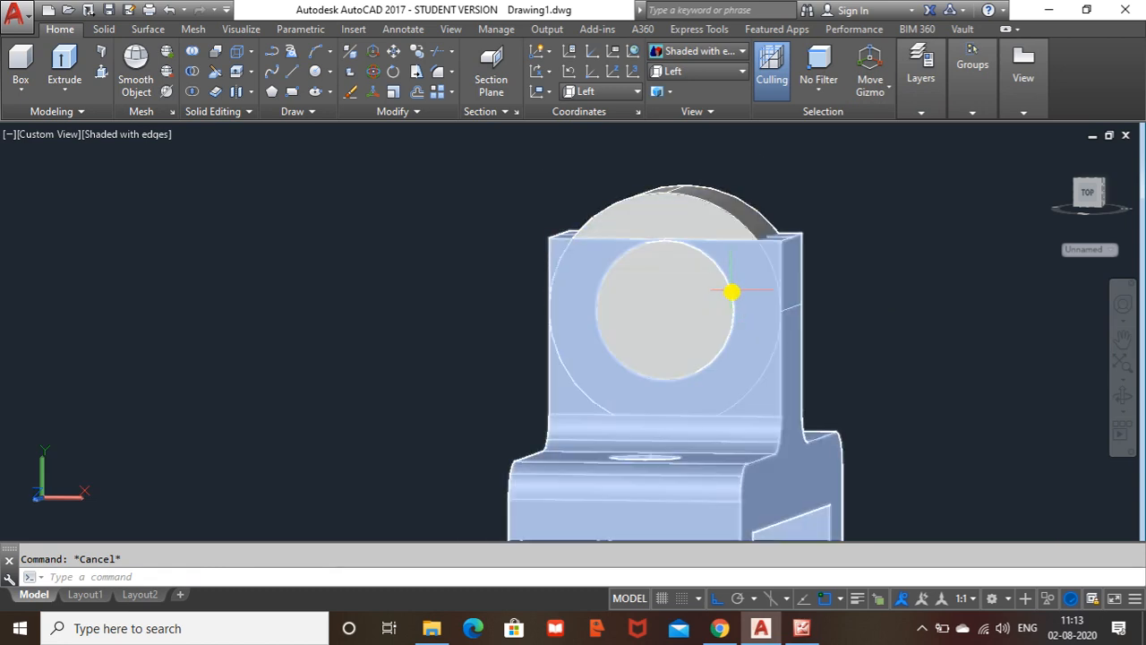
pyautogui.click(102, 73)
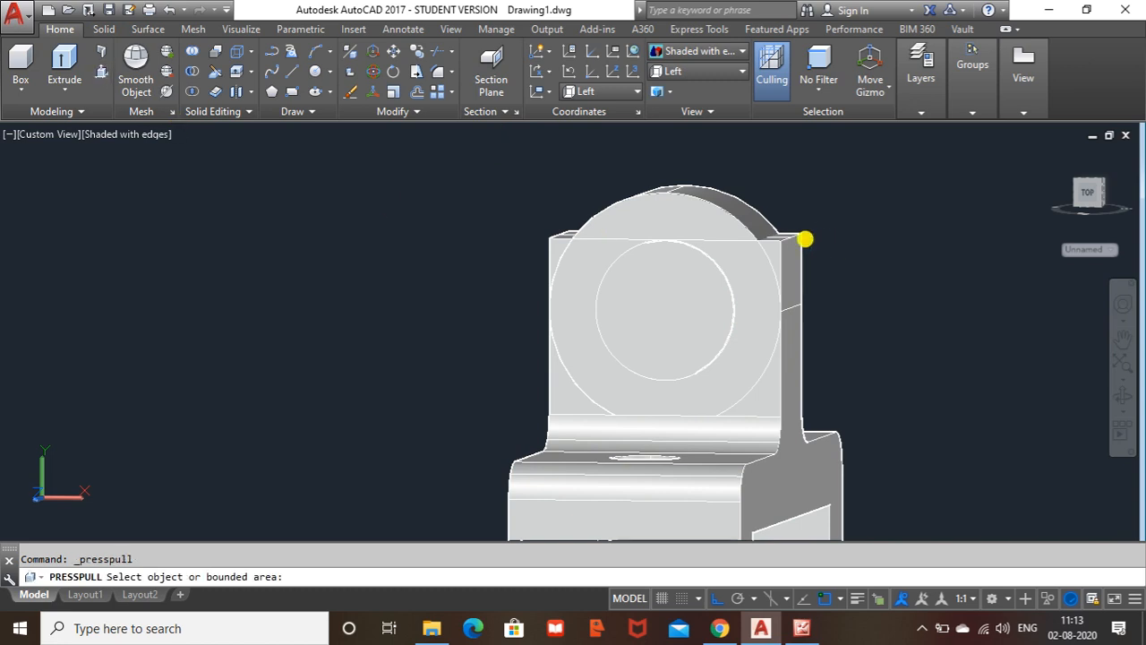
pyautogui.scroll(2, 805, 238)
pyautogui.click(755, 258)
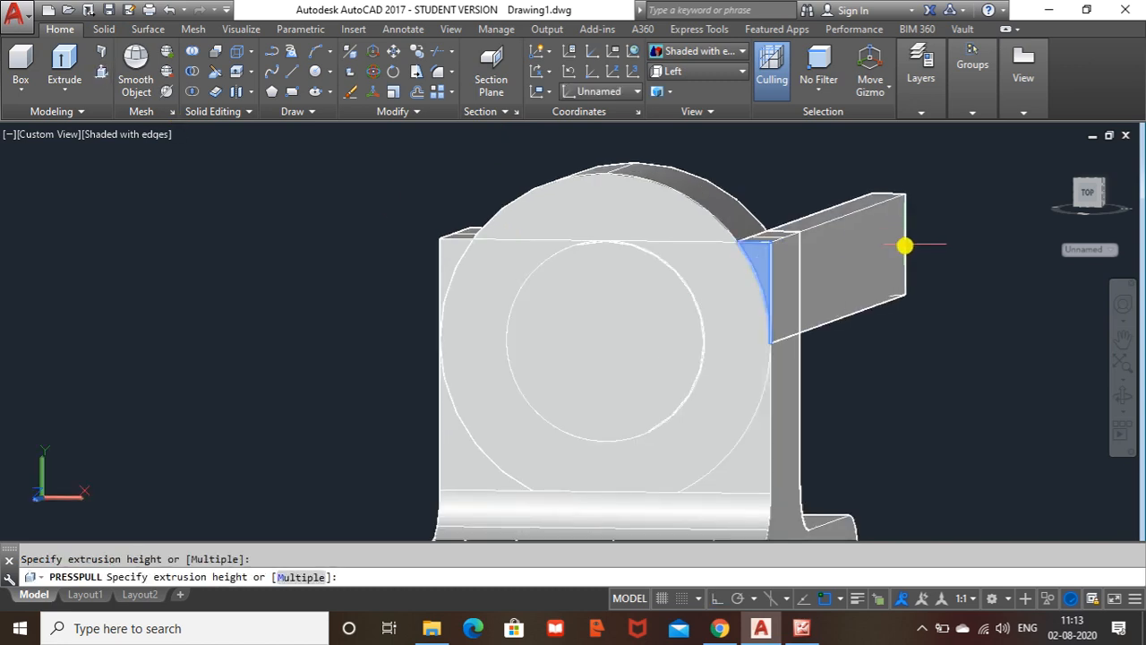
pyautogui.click(883, 246)
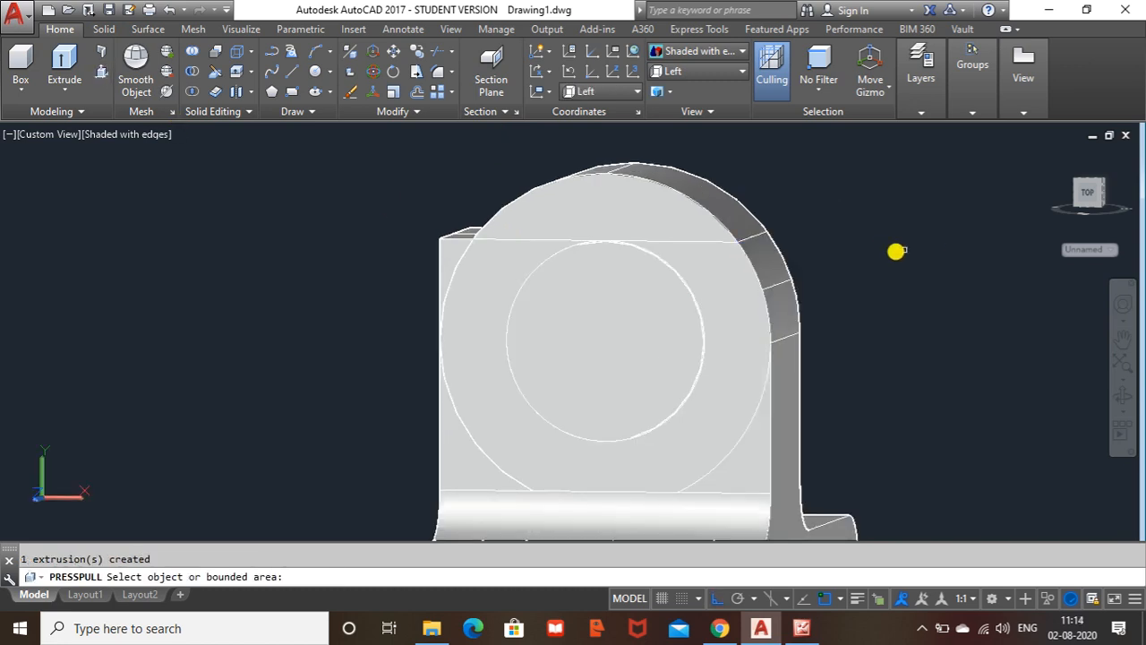
pyautogui.click(450, 250)
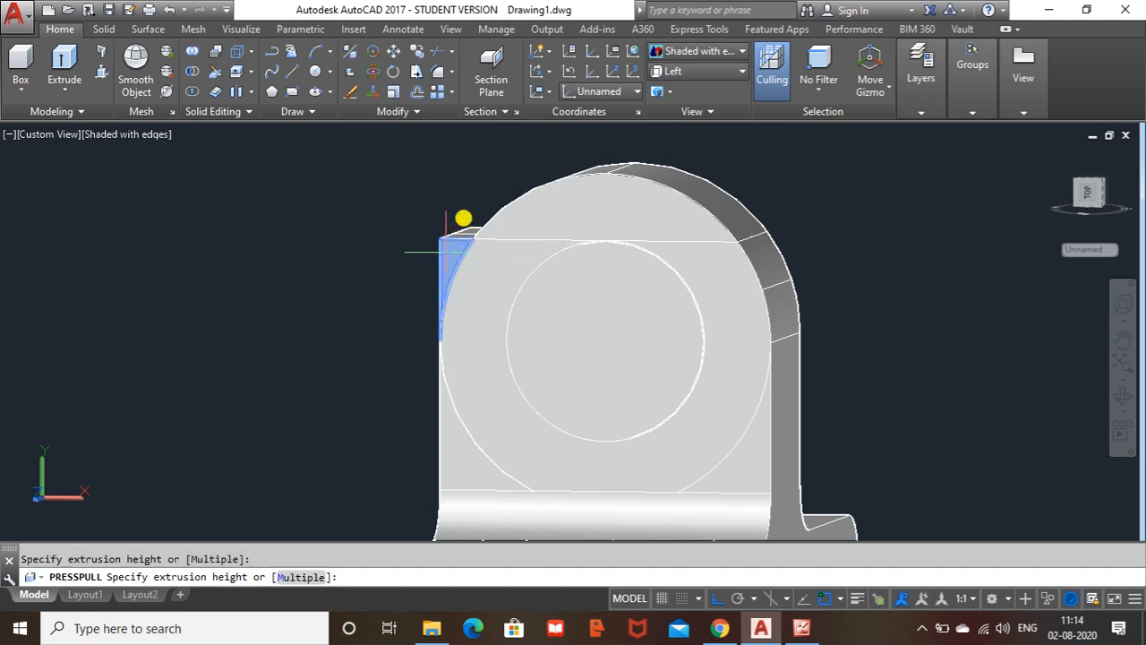
pyautogui.click(542, 170)
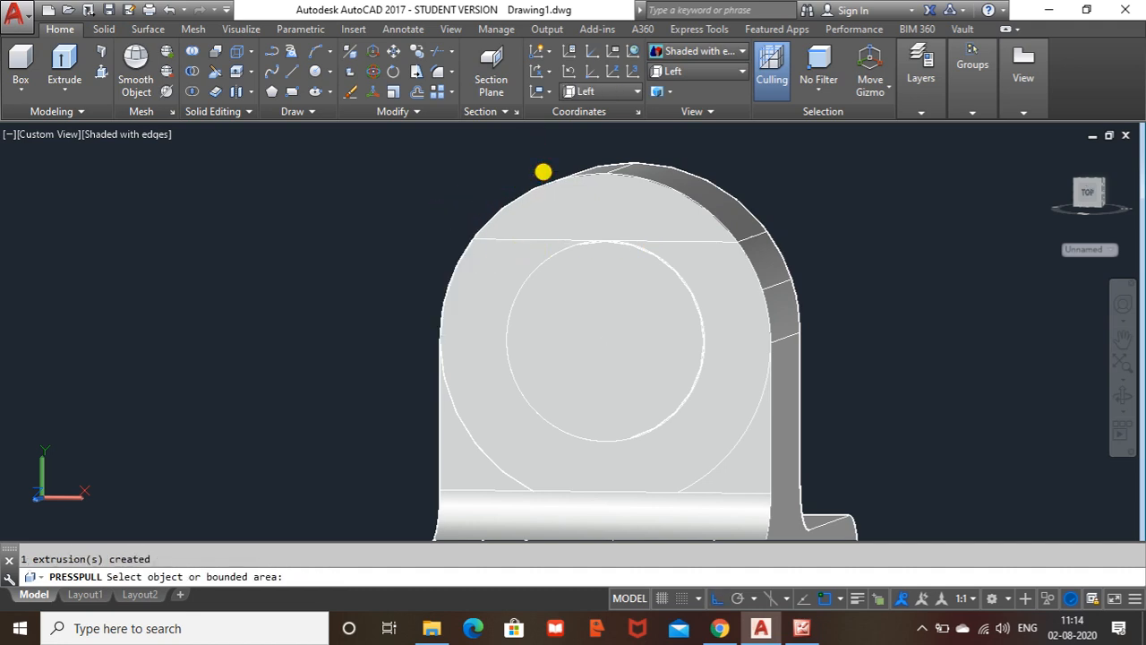
pyautogui.keyDown('shift'); pyautogui.moveTo(557, 219); pyautogui.dragTo(599, 215, button='middle'); pyautogui.keyUp('shift')
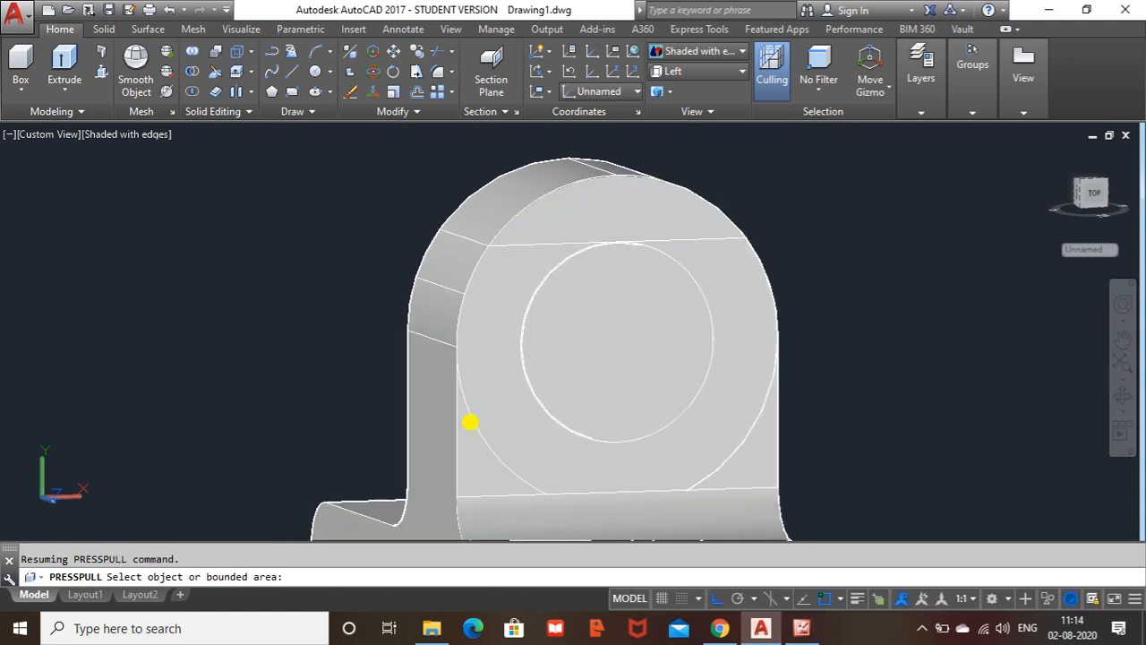
pyautogui.press('Escape')
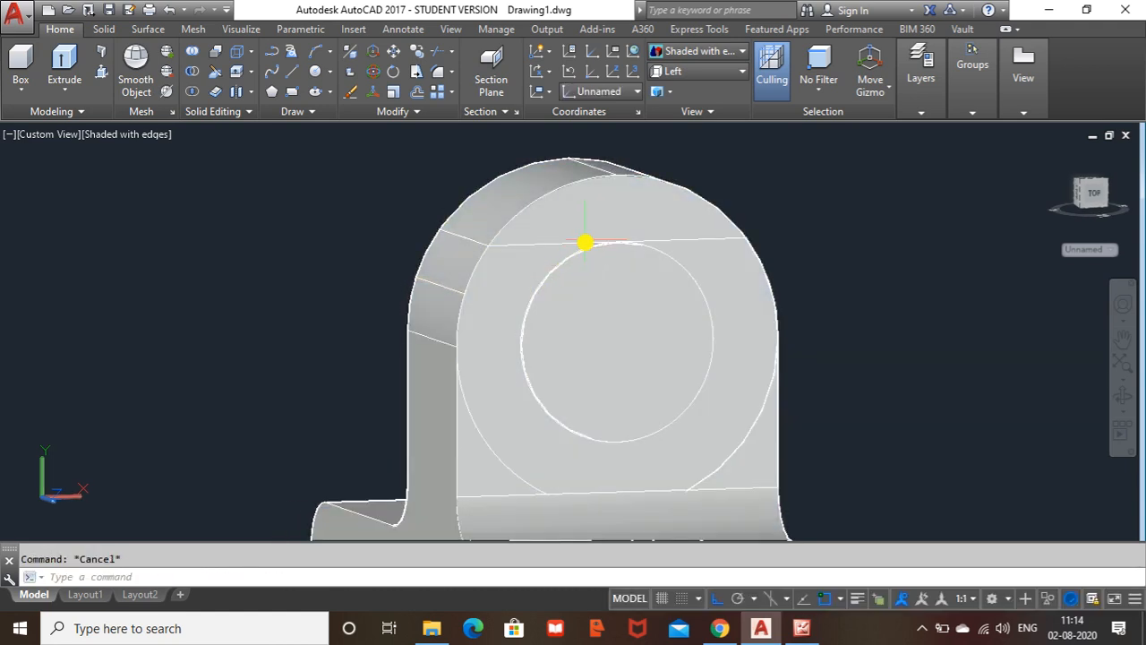
# Union the radius 20.0 cylinder with the bracket body into one solid
pyautogui.click(590, 217)
pyautogui.press('Escape')
pyautogui.scroll(-2, 307, 233)
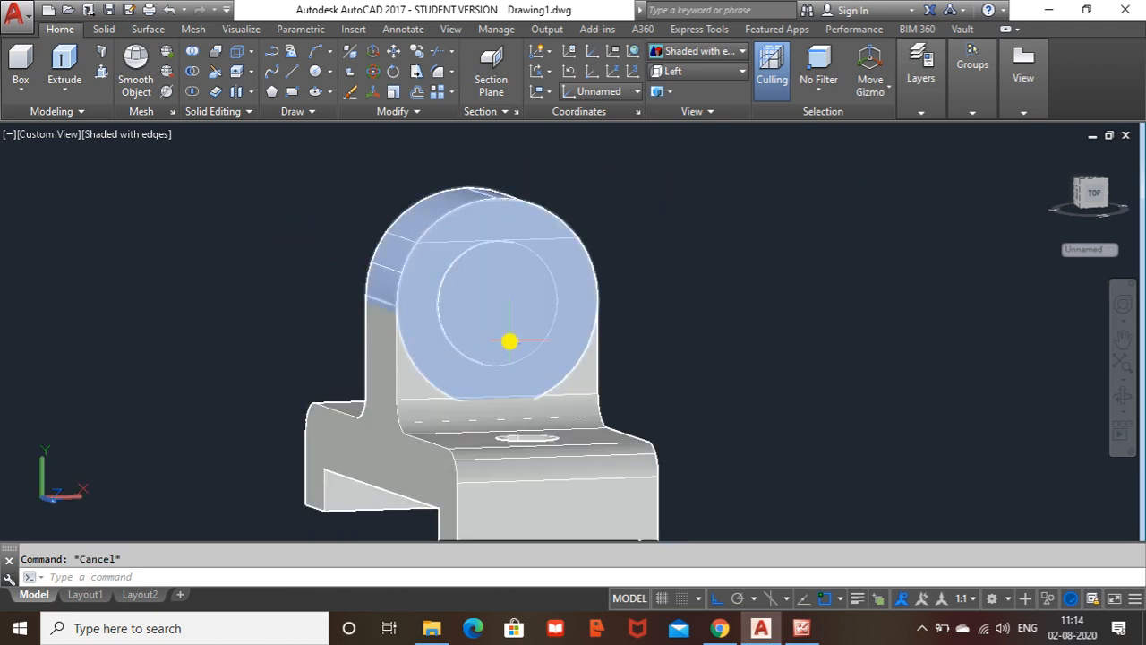
pyautogui.click(191, 56)
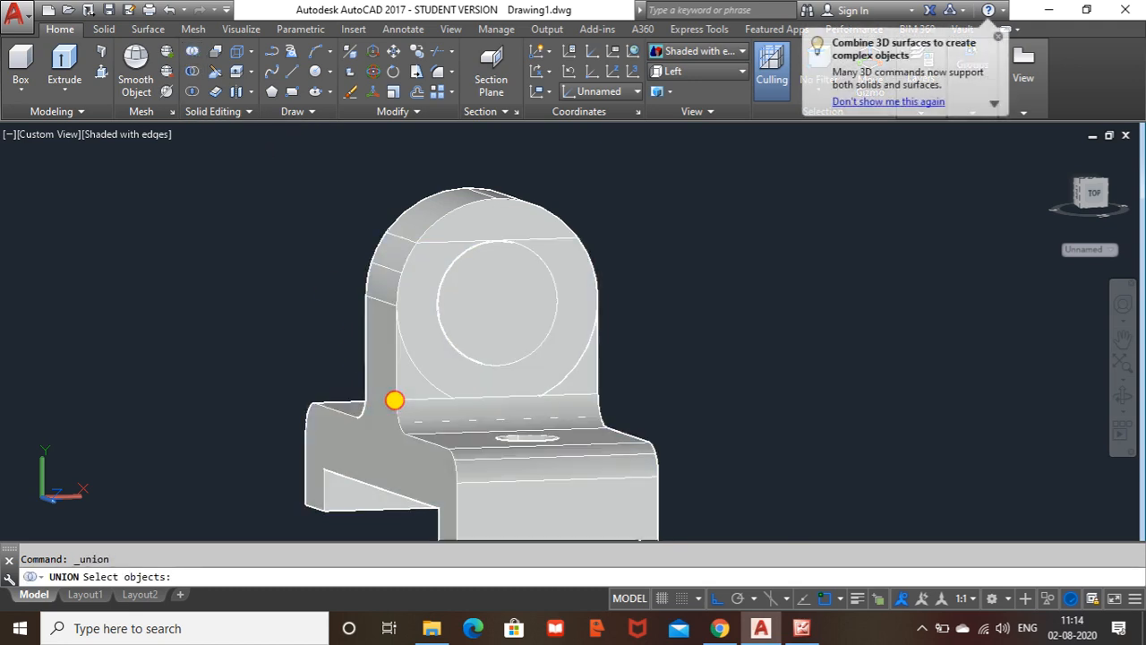
pyautogui.click(394, 400)
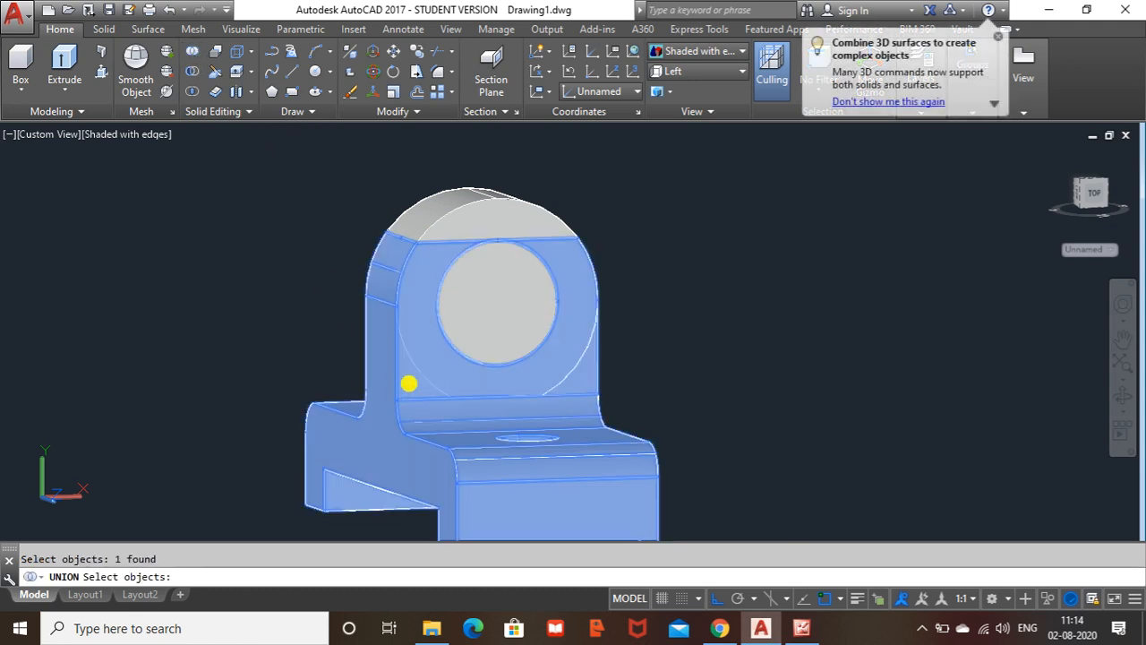
pyautogui.click(443, 215)
pyautogui.press('Return')
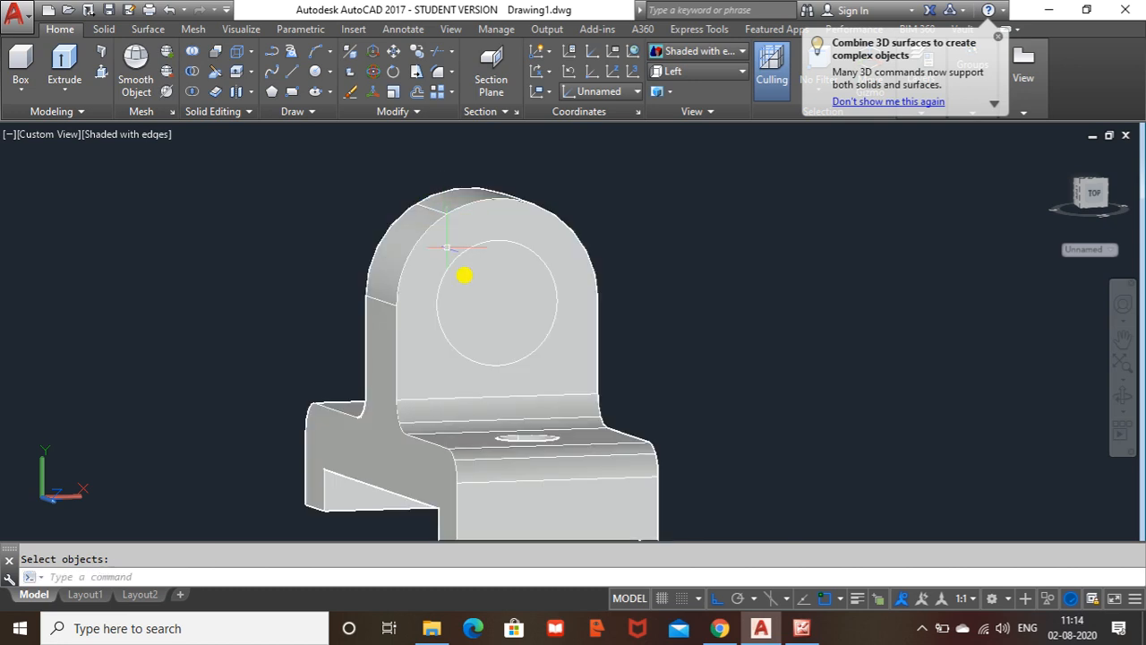
pyautogui.press('Escape')
# Try to subtract the hole's circle outline on the upright from the united bracket
pyautogui.click(449, 268)
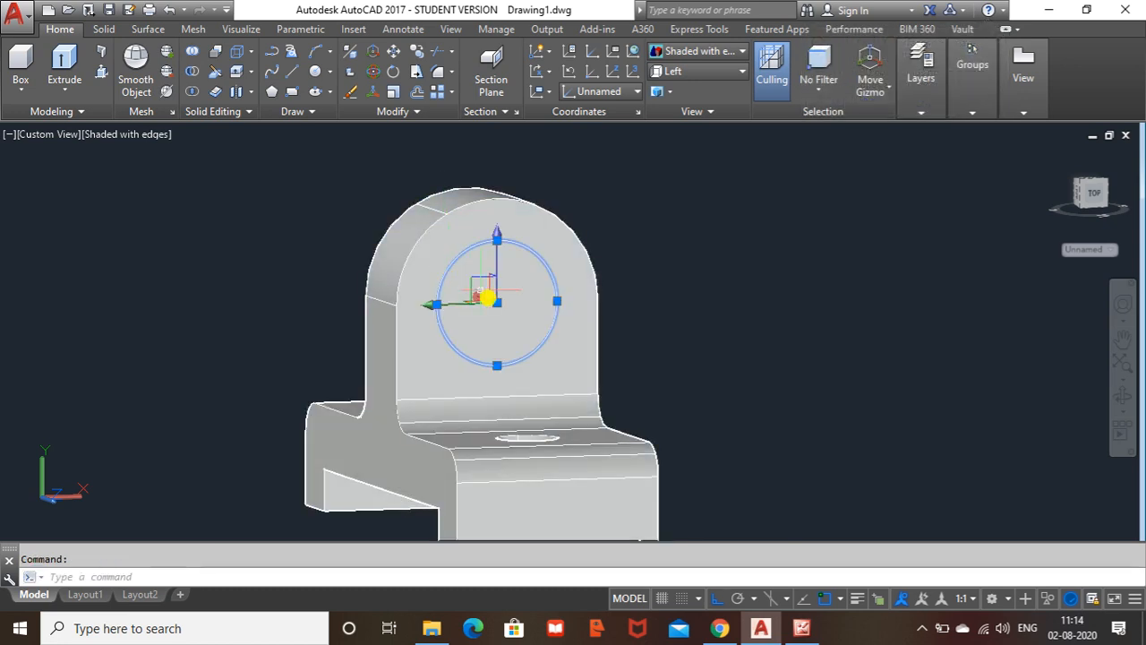
pyautogui.press('Escape')
pyautogui.keyDown('shift'); pyautogui.moveTo(571, 299); pyautogui.dragTo(603, 319, button='middle'); pyautogui.keyUp('shift')
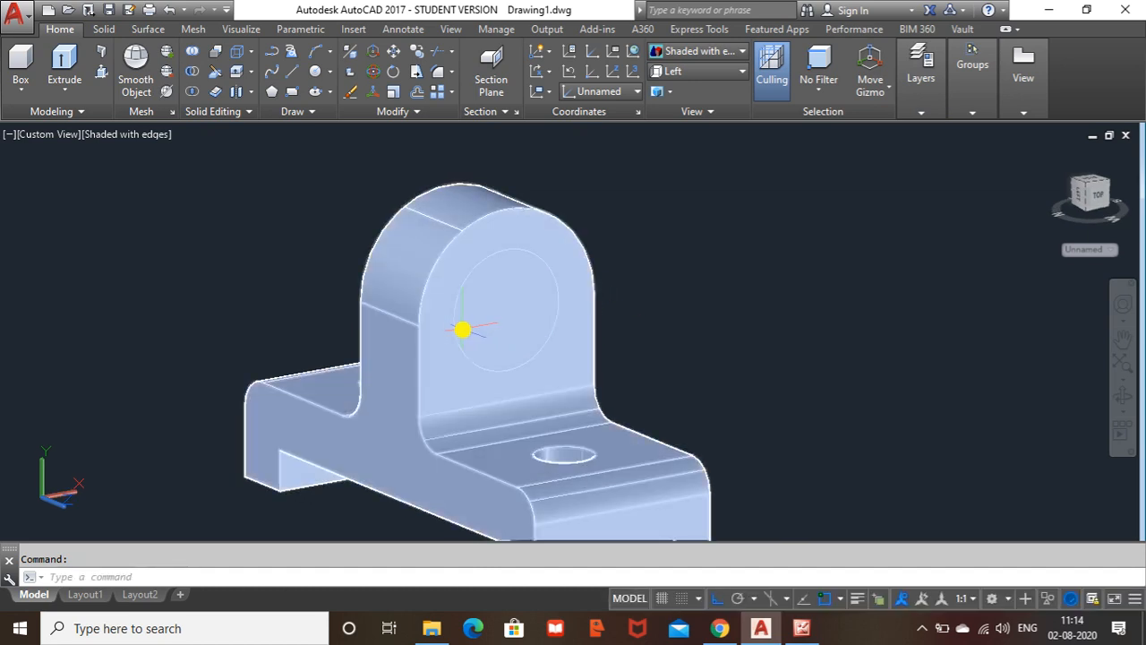
pyautogui.click(193, 74)
pyautogui.click(421, 378)
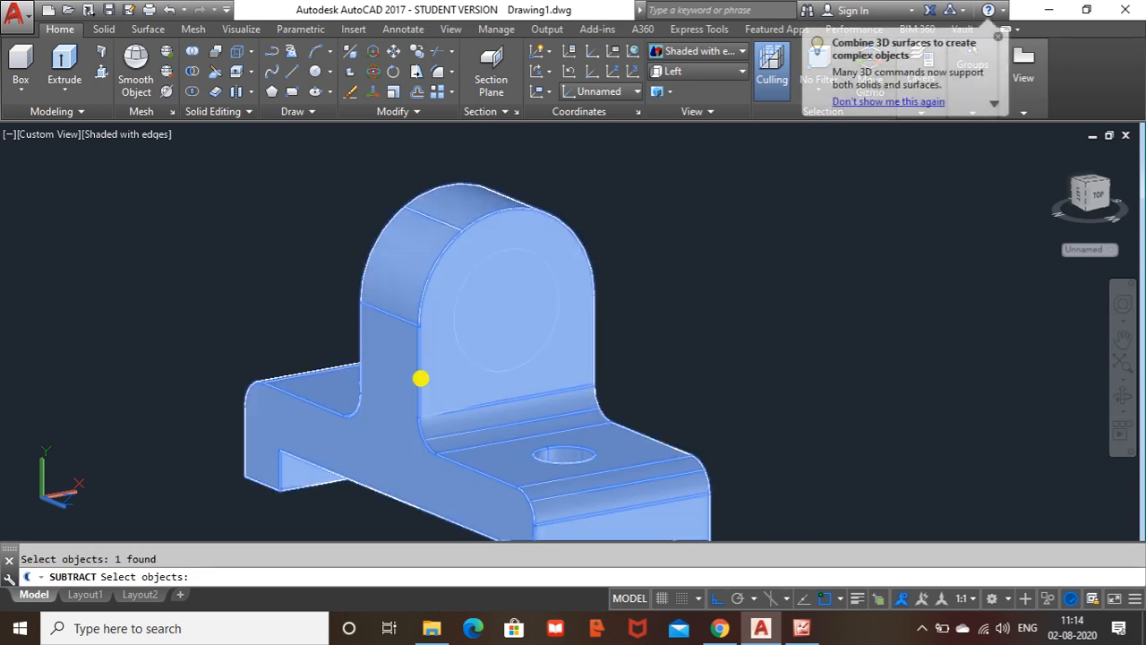
pyautogui.press('Return')
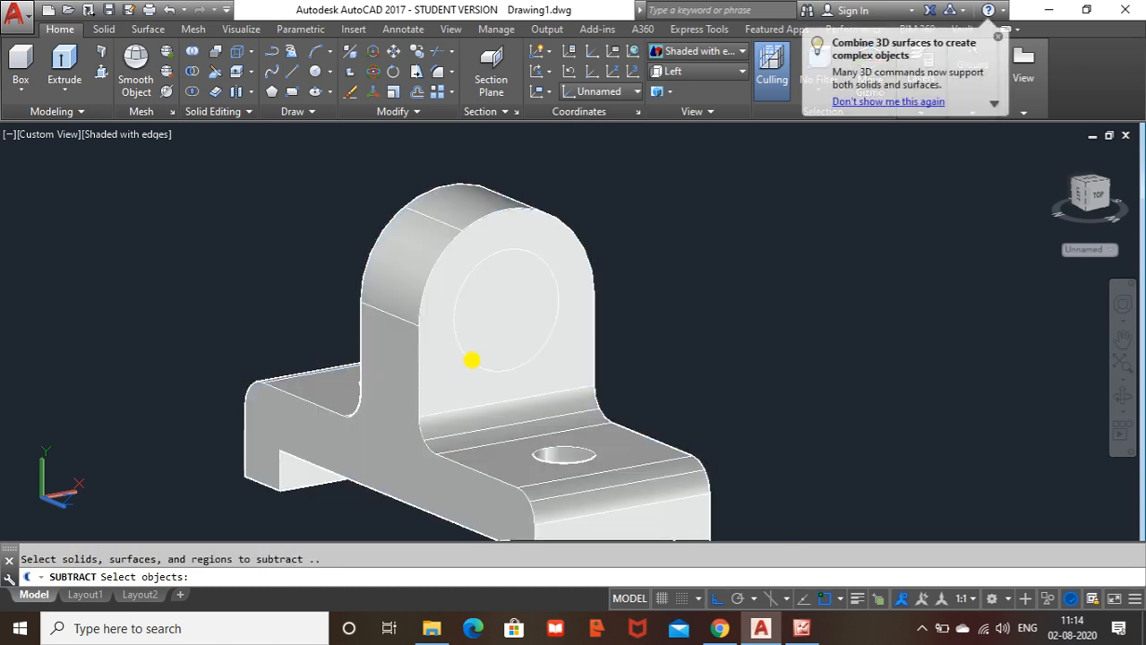
pyautogui.click(468, 359)
pyautogui.click(468, 359)
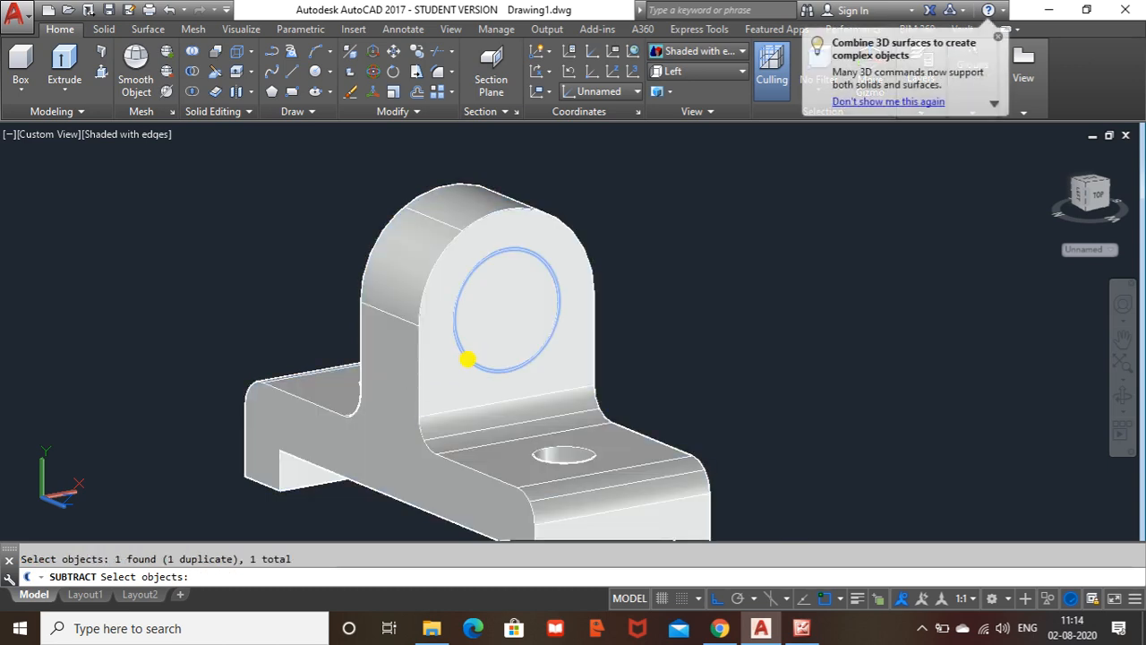
pyautogui.press('Return')
pyautogui.press('Escape')
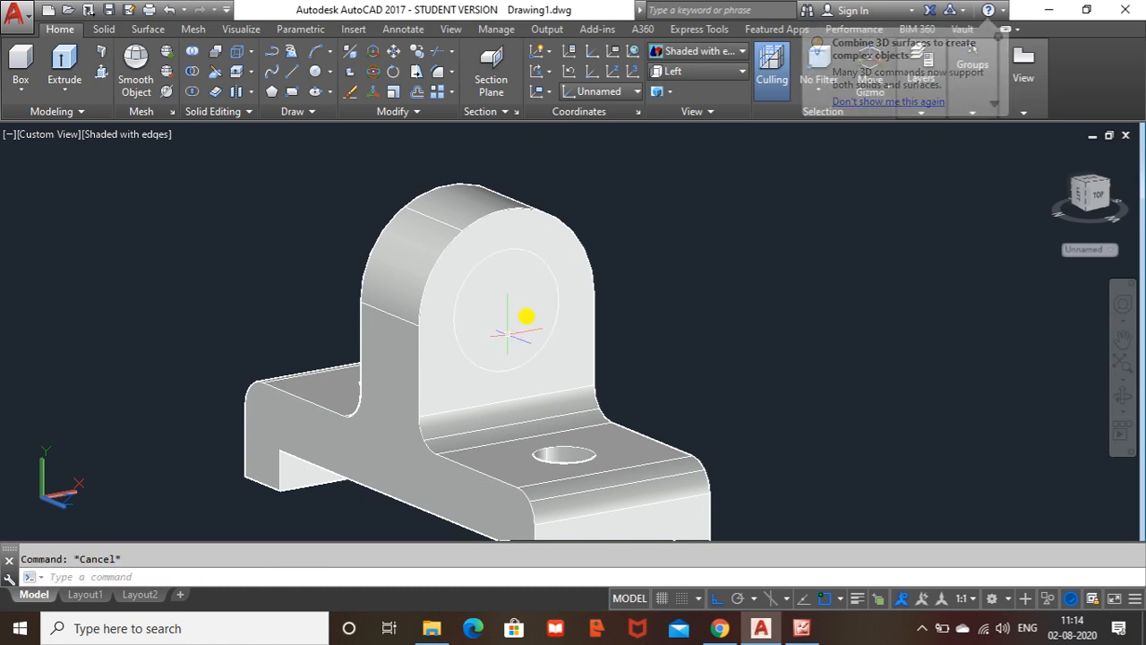
# Presspull the area inside the circle by -20 to cut the hole through the upright
pyautogui.click(102, 73)
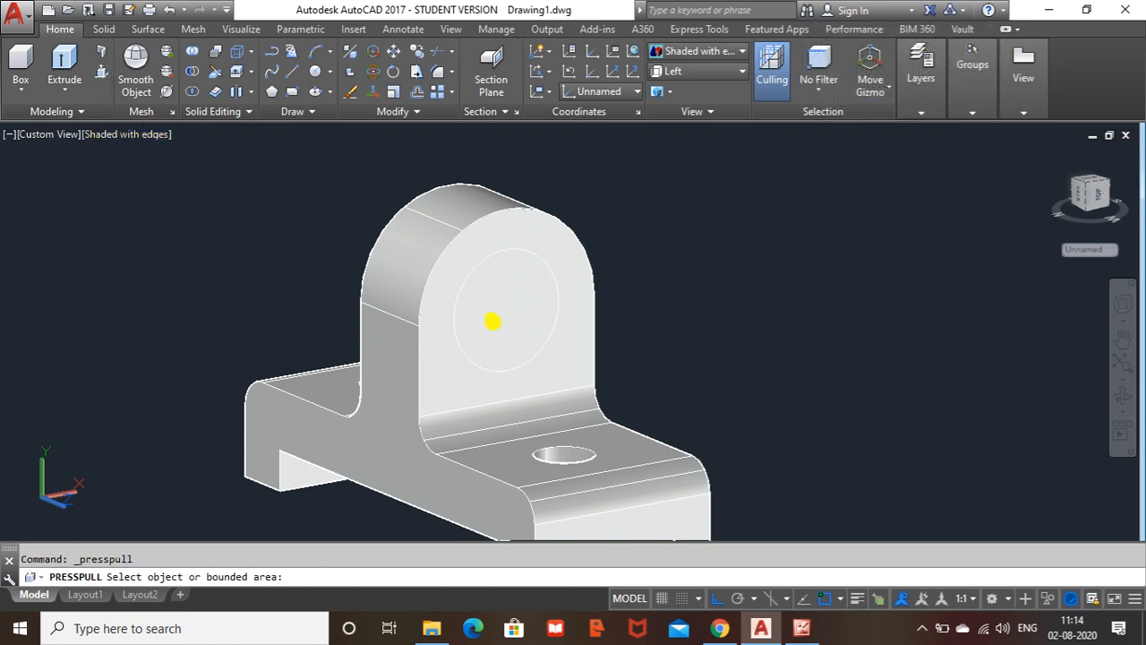
pyautogui.click(488, 319)
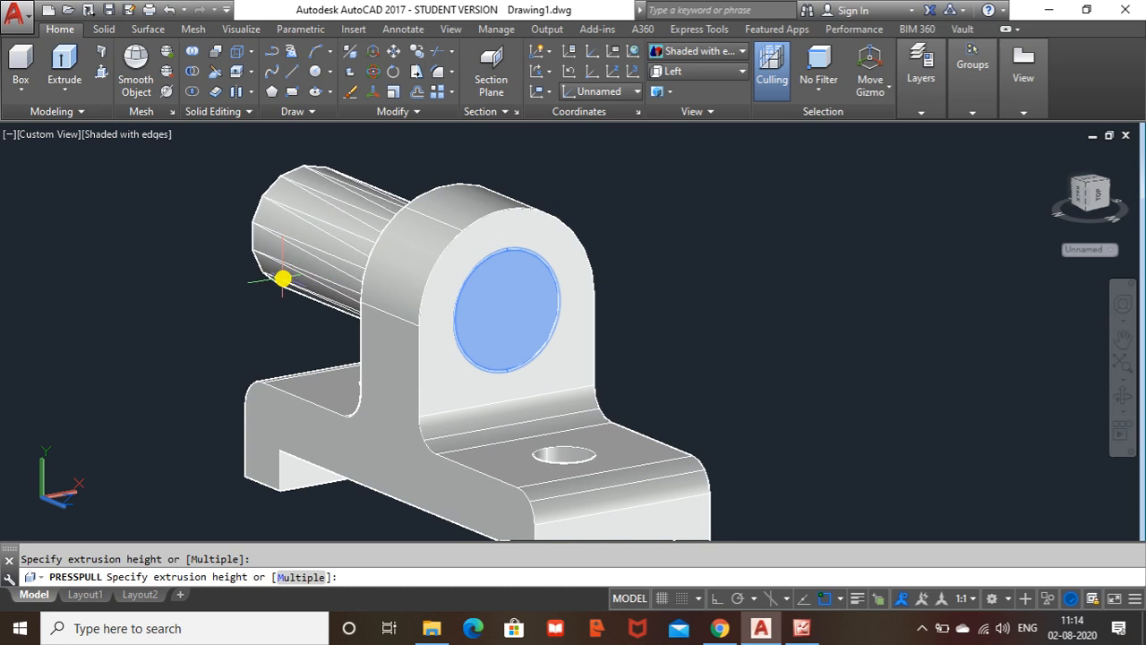
pyautogui.write('-20.')
pyautogui.press('Return')
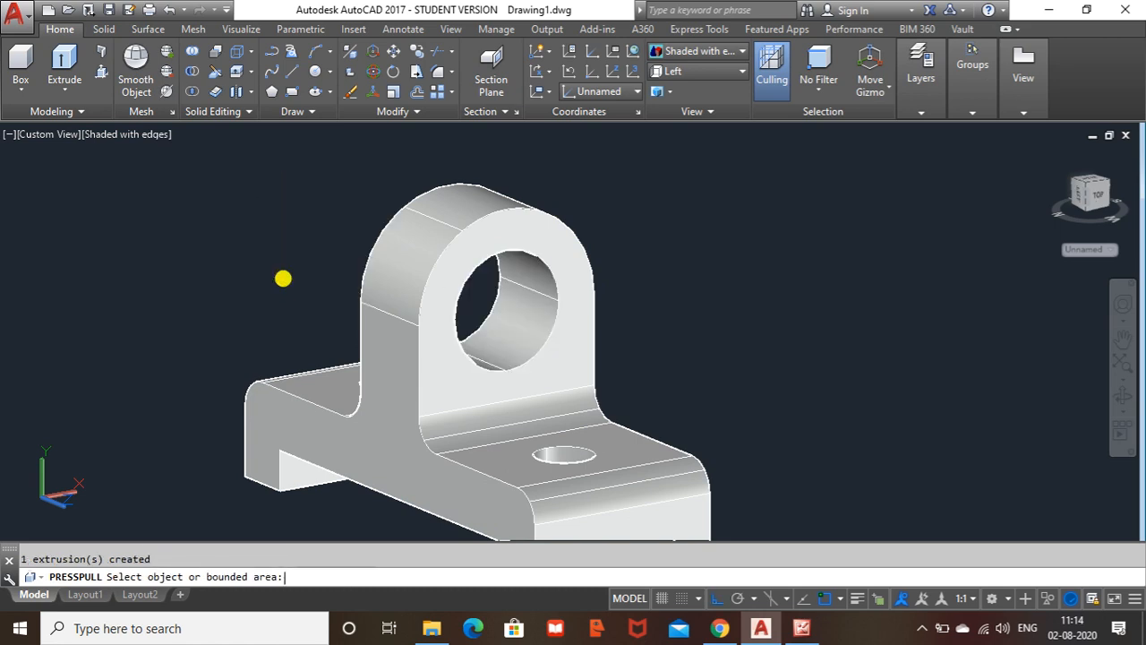
pyautogui.keyDown('shift'); pyautogui.moveTo(335, 327); pyautogui.dragTo(213, 329, button='middle'); pyautogui.keyUp('shift')
pyautogui.press('Escape')
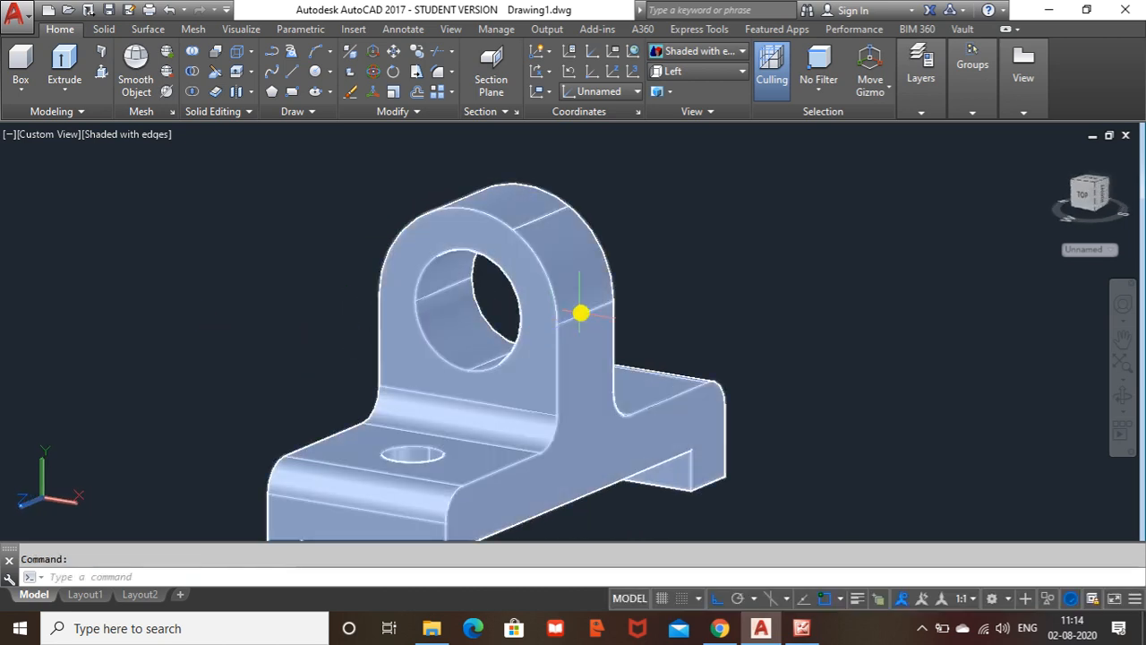
# Examine the bracket from the side and above, and compare it with the reference picture in Microsoft Office Picture Manager
pyautogui.scroll(-2, 573, 295)
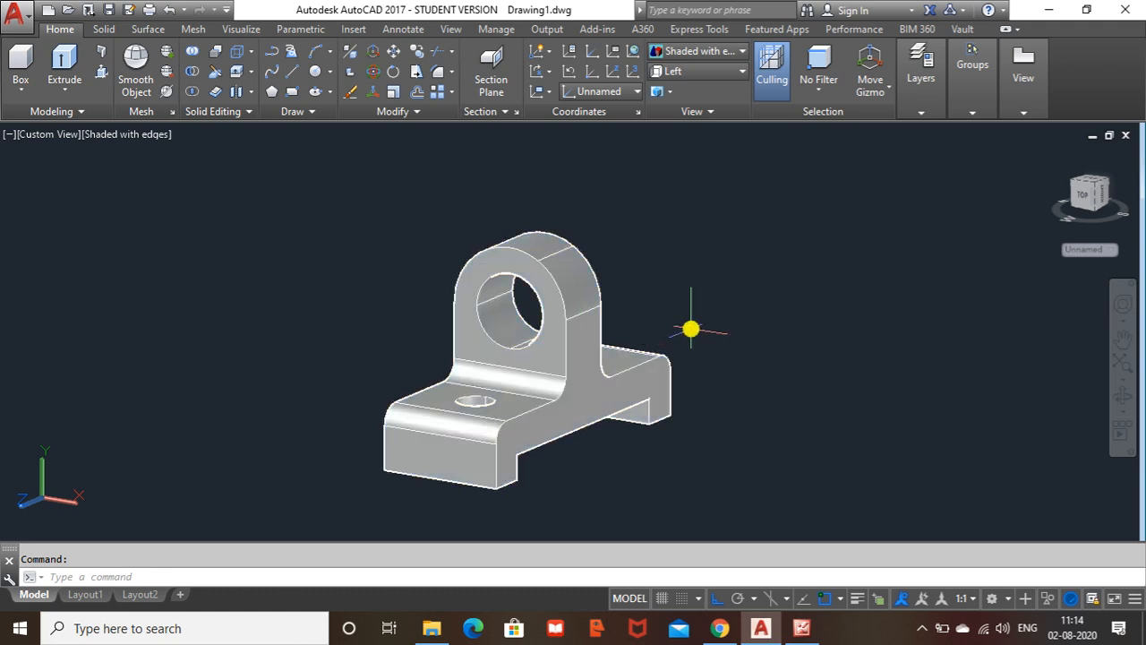
pyautogui.keyDown('shift'); pyautogui.moveTo(618, 320); pyautogui.dragTo(537, 315, button='middle'); pyautogui.keyUp('shift')
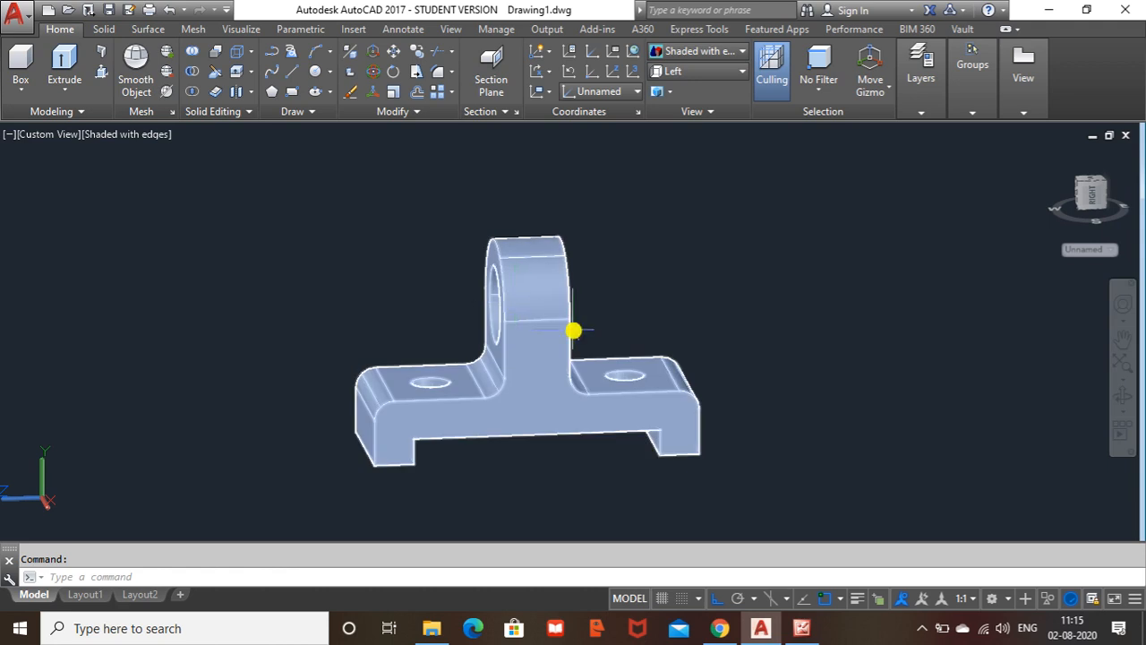
pyautogui.moveTo(665, 376)
pyautogui.keyDown('shift'); pyautogui.mouseDown(button='middle')
pyautogui.moveTo(671, 327)
pyautogui.moveTo(639, 332)
pyautogui.moveTo(601, 352)
pyautogui.moveTo(583, 410)
pyautogui.moveTo(686, 384)
pyautogui.moveTo(667, 394)
pyautogui.mouseUp(button='middle'); pyautogui.keyUp('shift')
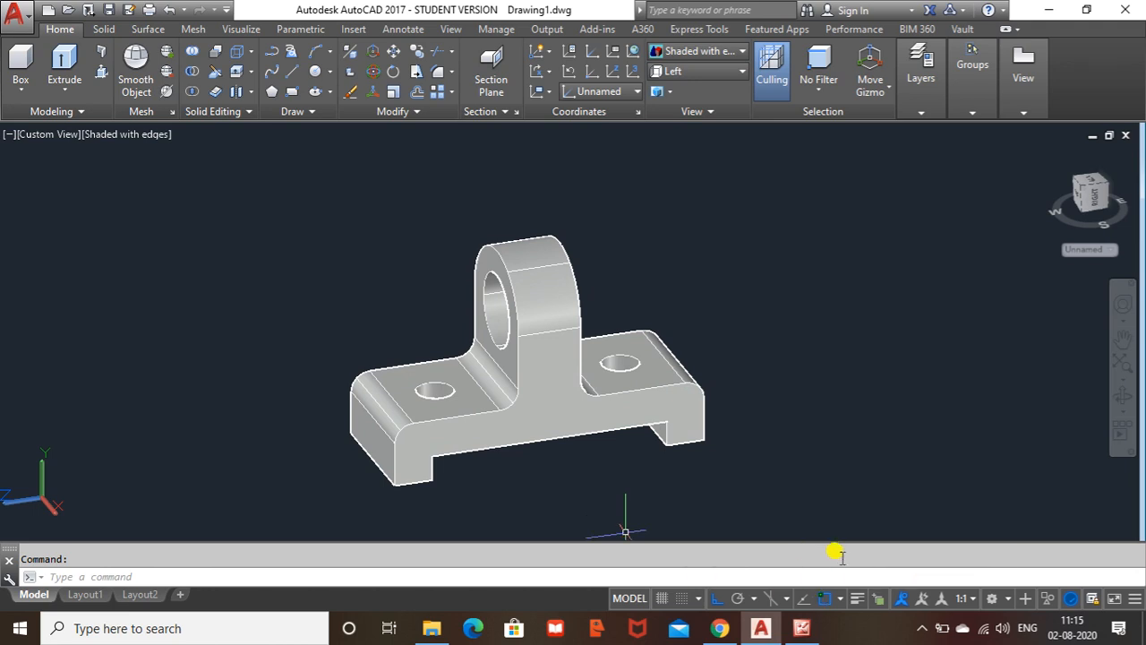
pyautogui.click(801, 630)
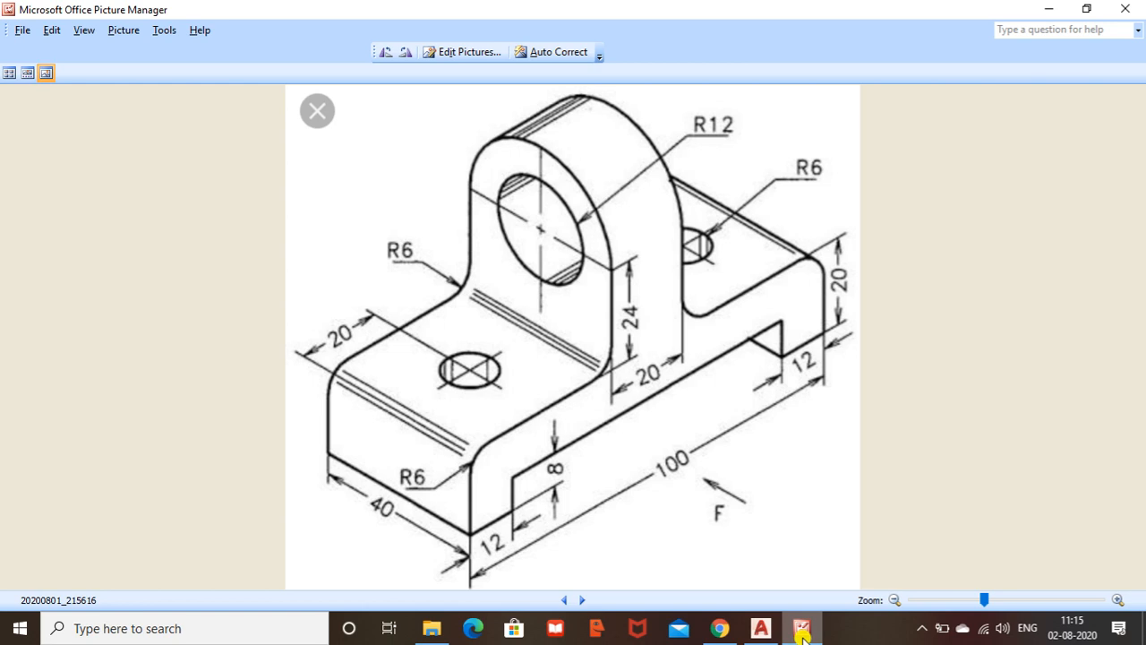
pyautogui.click(801, 629)
# Examine the bracket's underside, its recess and the base holes from several directions
pyautogui.keyDown('shift'); pyautogui.moveTo(541, 415); pyautogui.dragTo(489, 373, button='middle'); pyautogui.keyUp('shift')
pyautogui.keyDown('shift'); pyautogui.moveTo(414, 450); pyautogui.dragTo(421, 369, button='middle'); pyautogui.keyUp('shift')
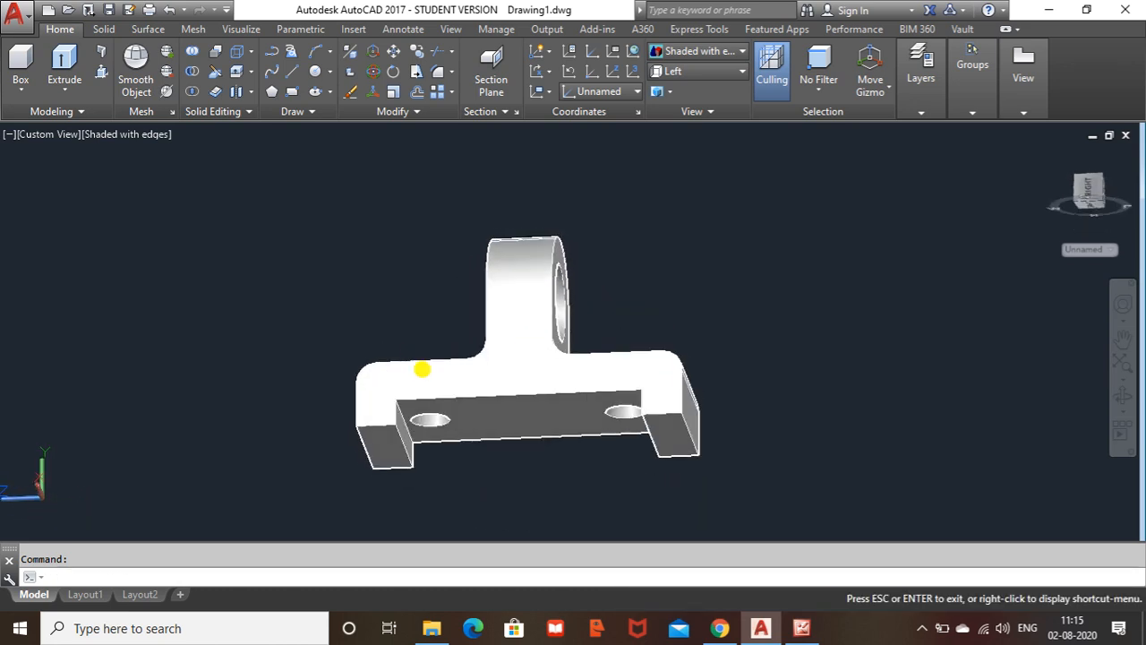
pyautogui.scroll(-3, 417, 412)
pyautogui.scroll(7, 422, 426)
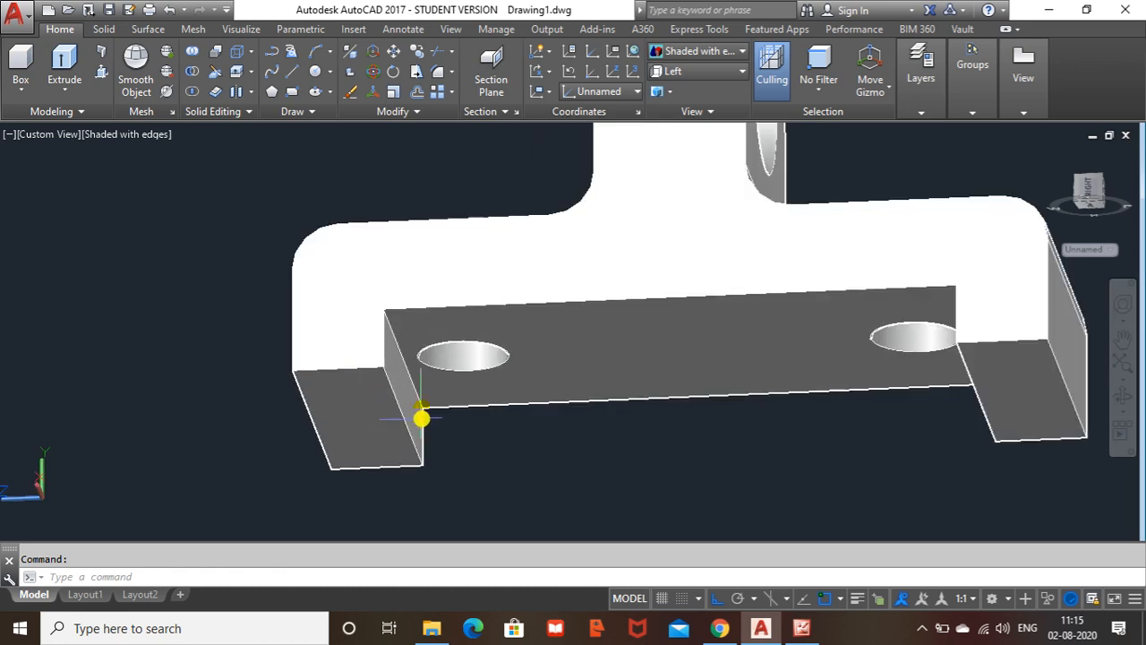
pyautogui.scroll(-3, 724, 393)
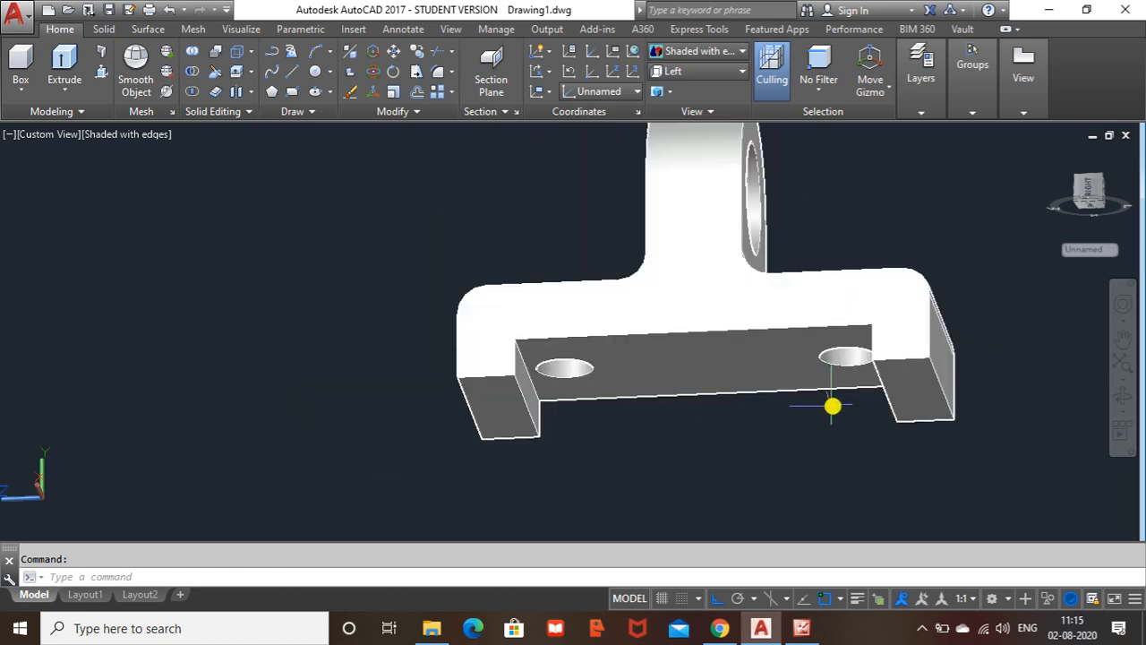
pyautogui.keyDown('shift'); pyautogui.moveTo(831, 406); pyautogui.dragTo(916, 371, button='middle'); pyautogui.keyUp('shift')
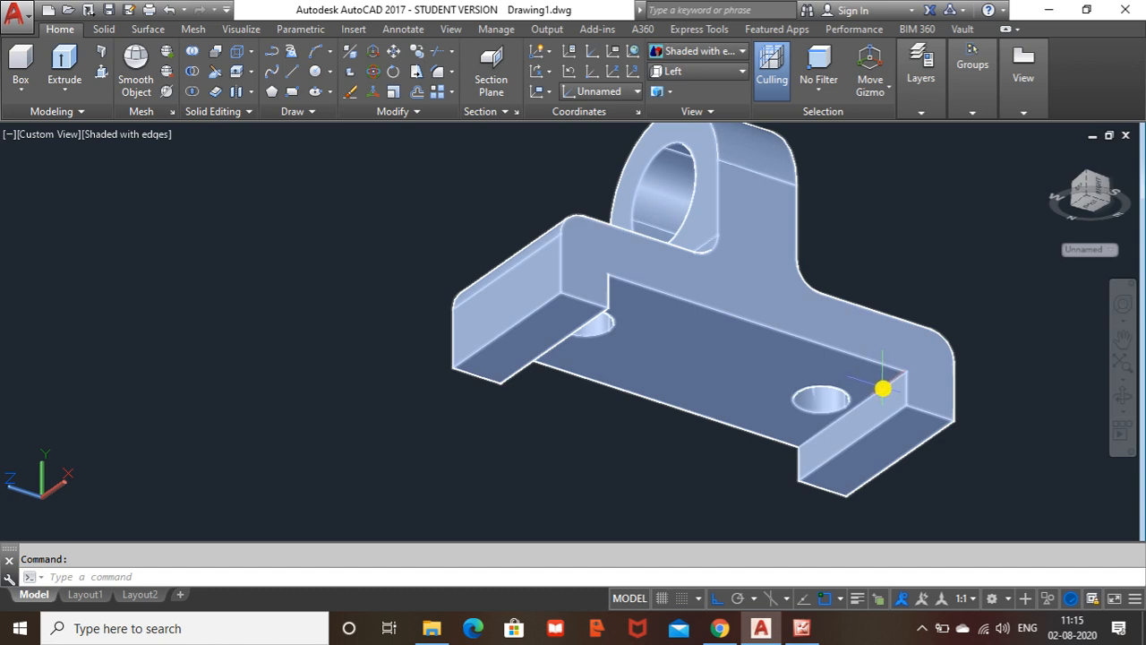
pyautogui.scroll(-4, 780, 385)
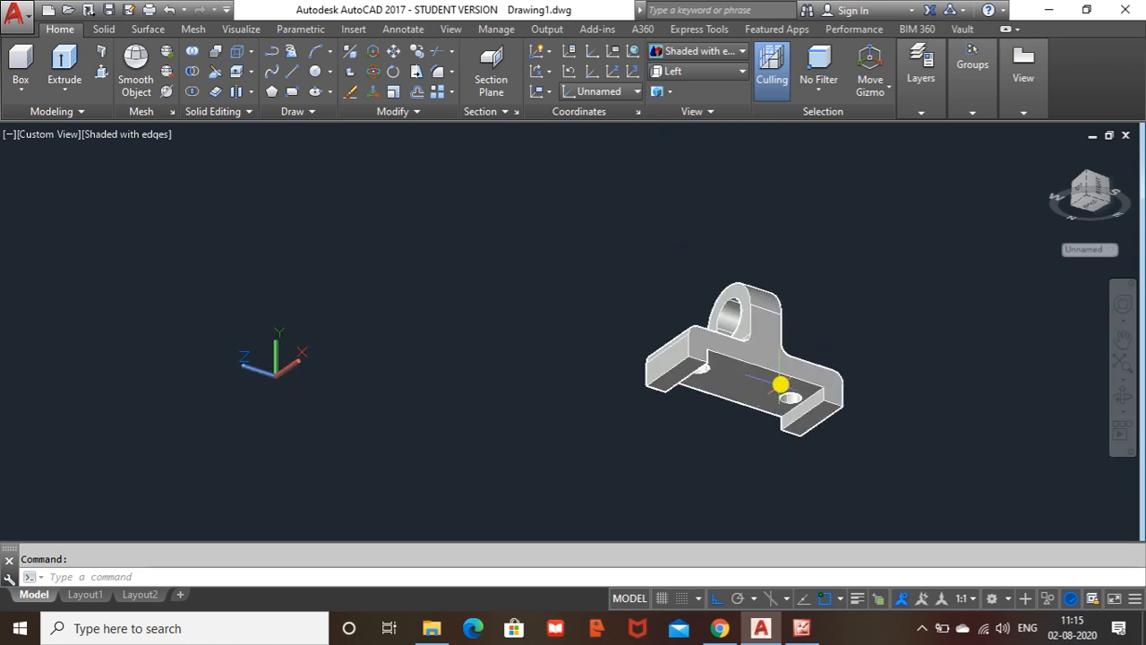
pyautogui.keyDown('shift'); pyautogui.moveTo(781, 385); pyautogui.dragTo(698, 471, button='middle'); pyautogui.keyUp('shift')
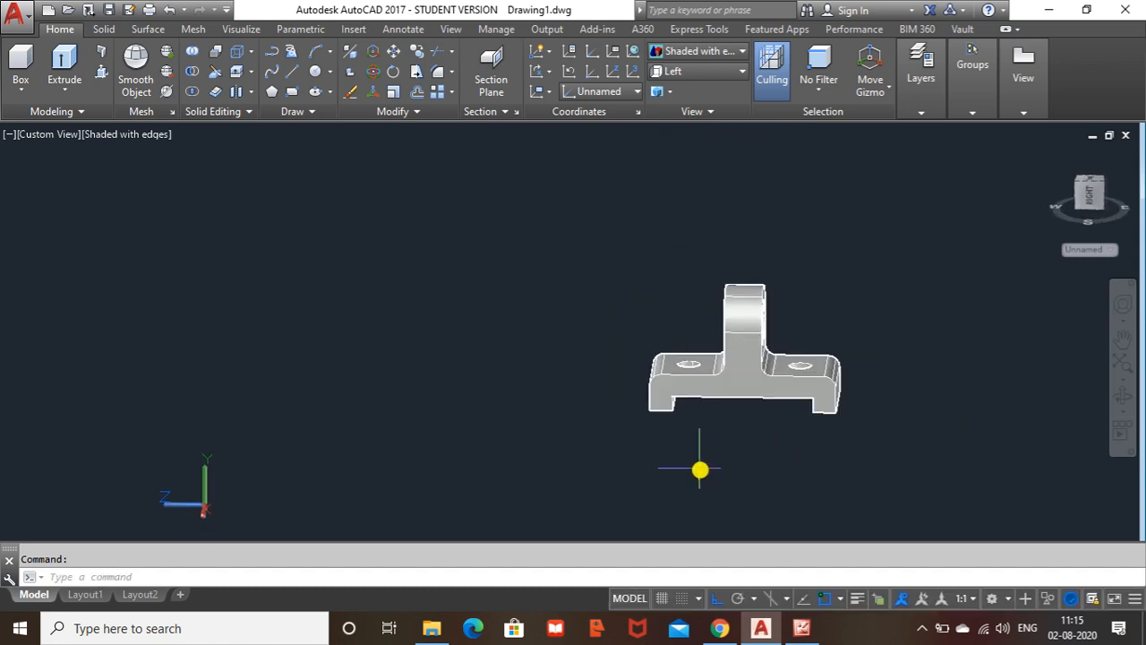